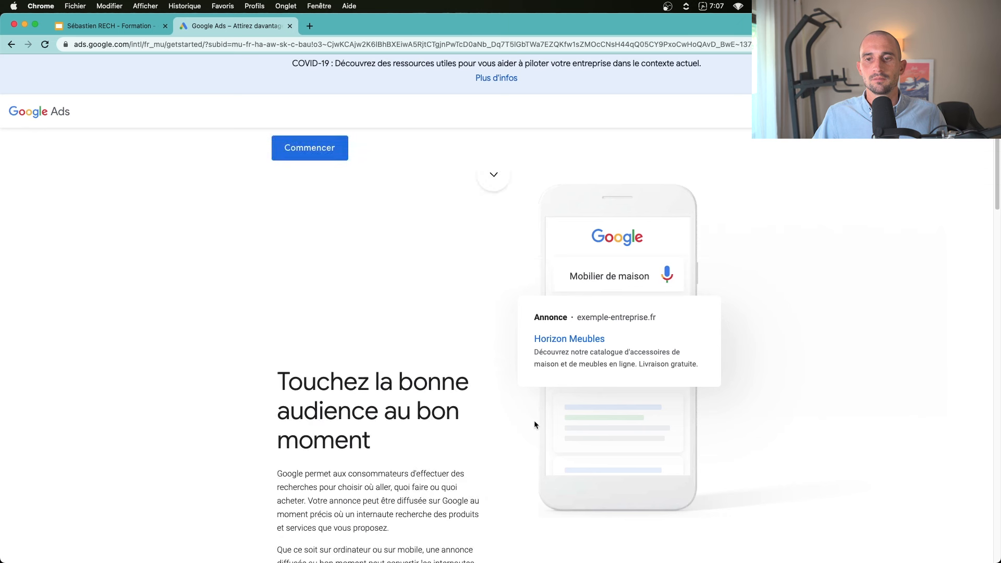
Collapse the help panel and open the conditions of the 400 € ad credit offer
scroll(276, 161, up, 6)
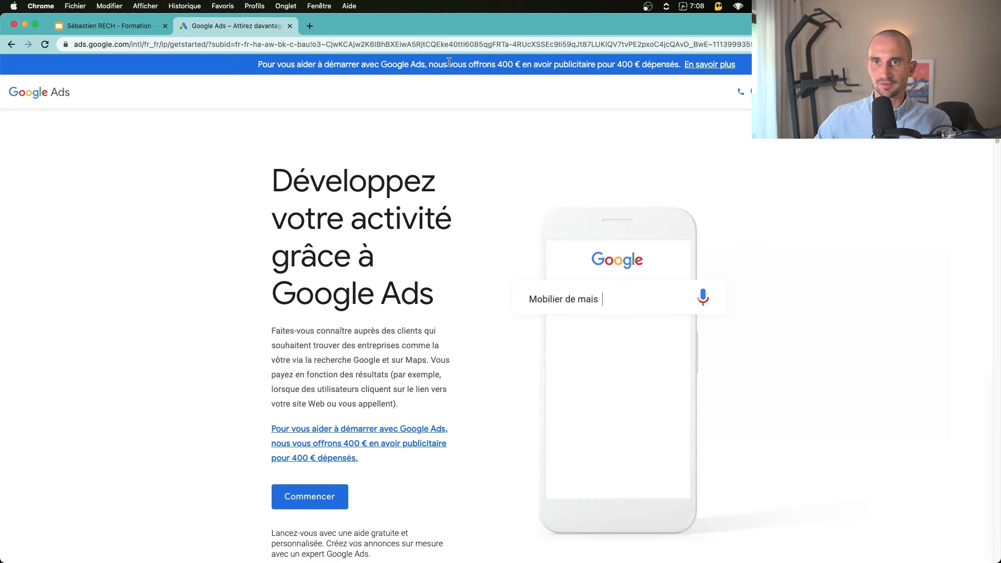
drag(449, 61, 627, 62)
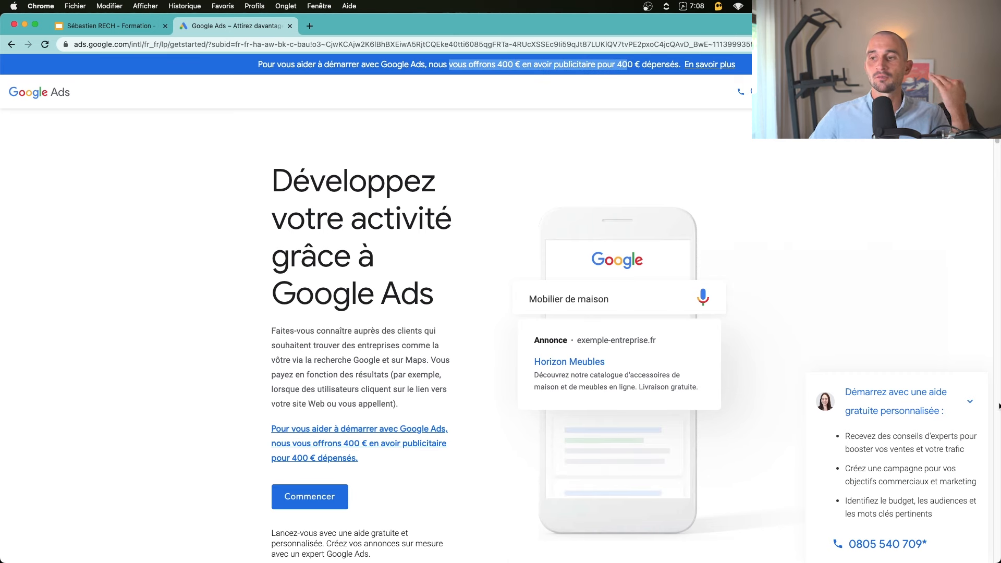
click(969, 401)
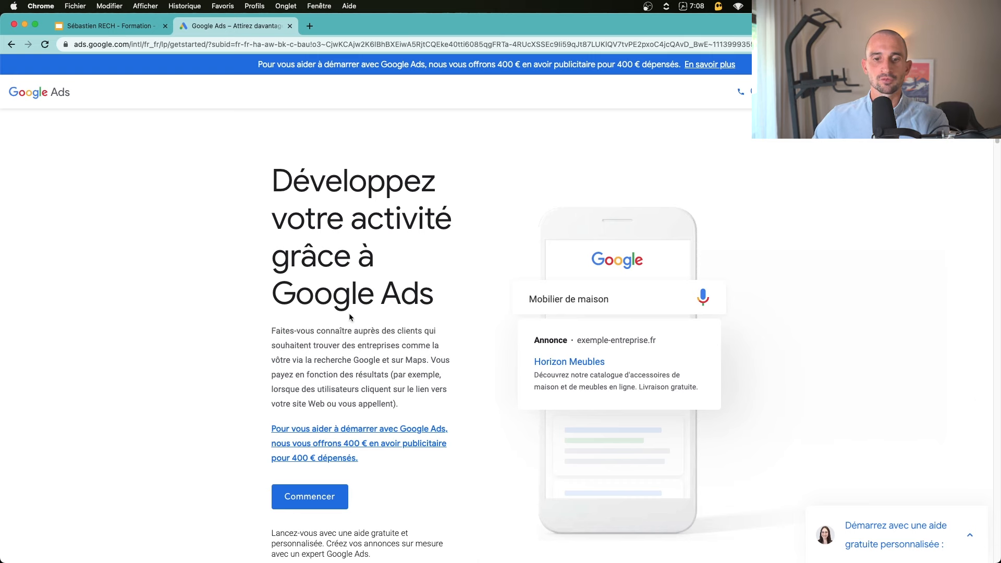
click(326, 428)
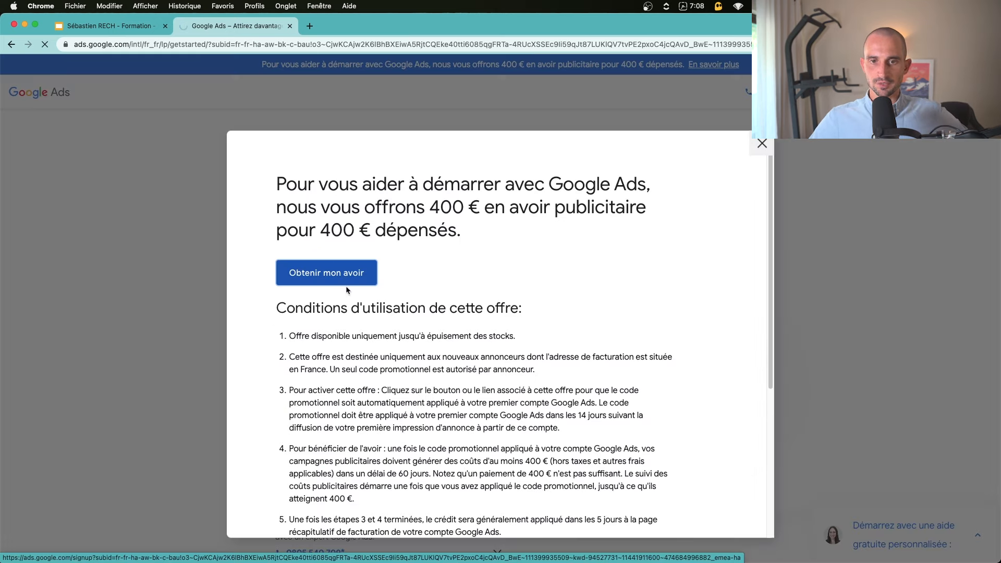
Claim the credit offer using a different account, choosing to create a new Google account
click(332, 277)
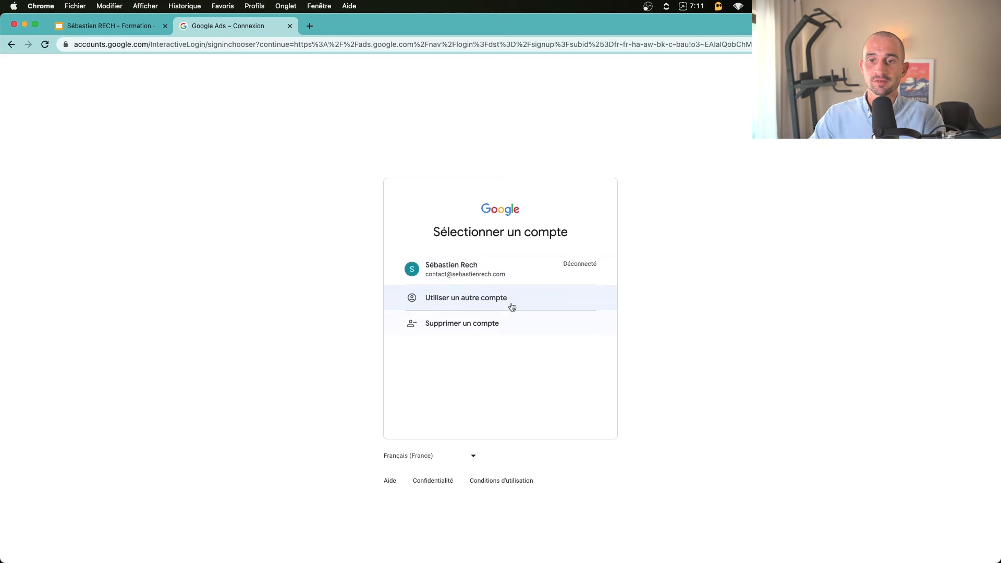
click(467, 303)
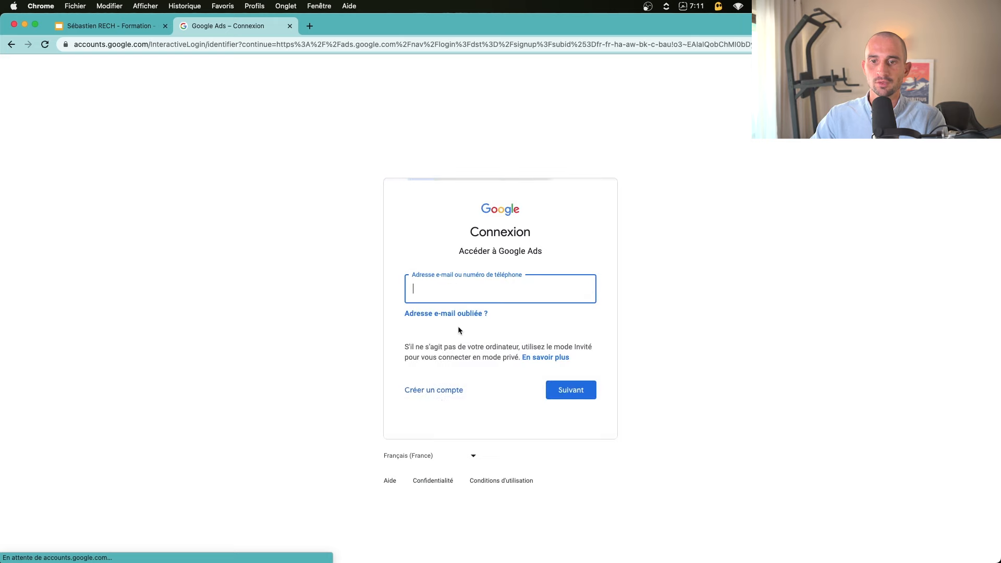
click(418, 397)
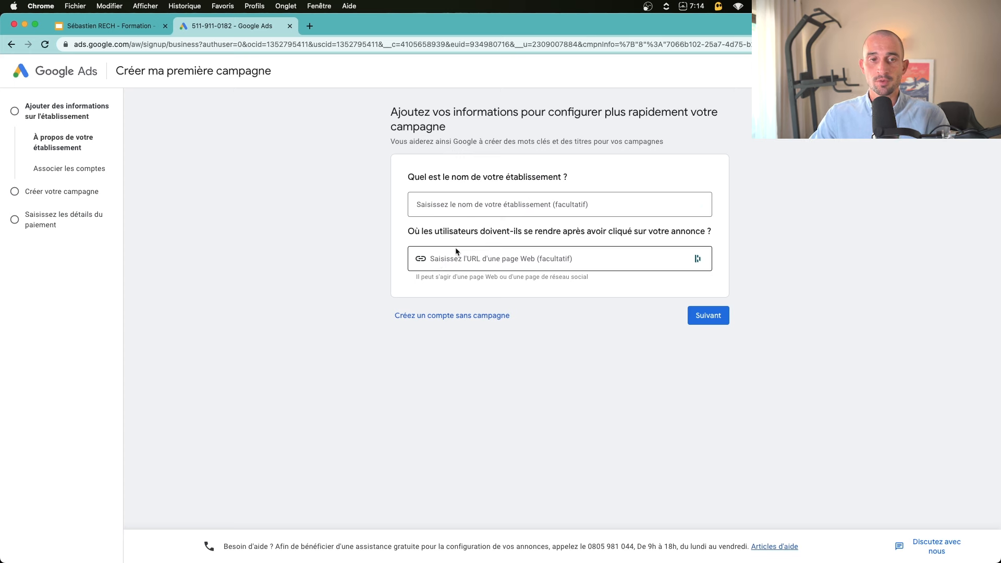
Create the account without a campaign, keeping France, UTC+02:00 and EUR, and submit
click(427, 316)
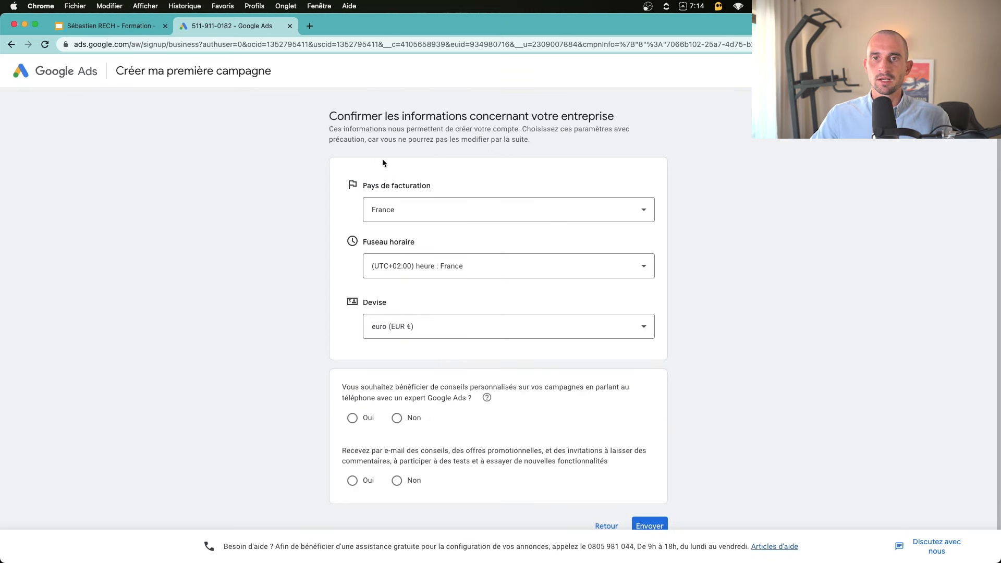
scroll(417, 204, down, 1)
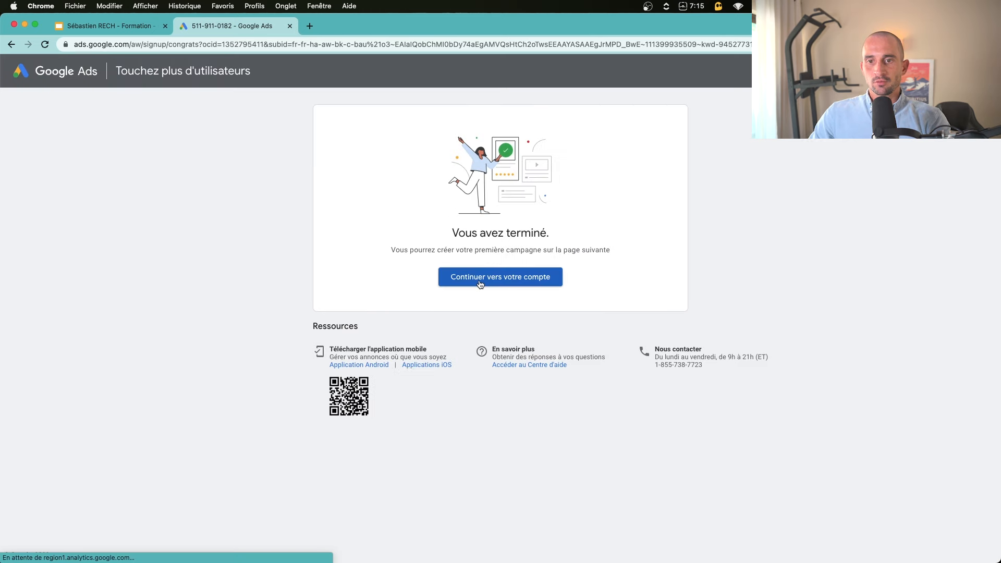
click(480, 276)
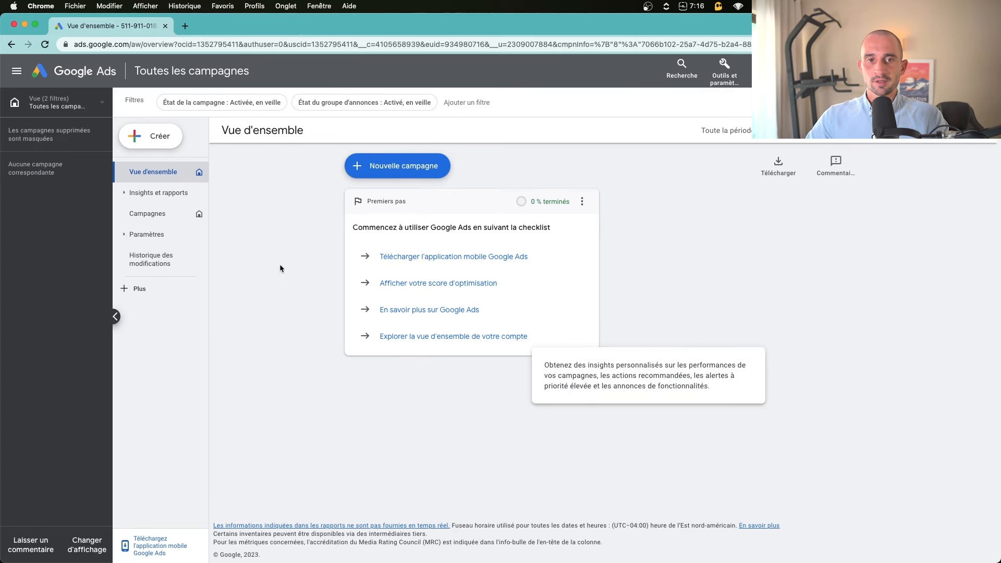
Save a demo account name in Preferences, add the data-protection contact, then return to campaigns
click(724, 74)
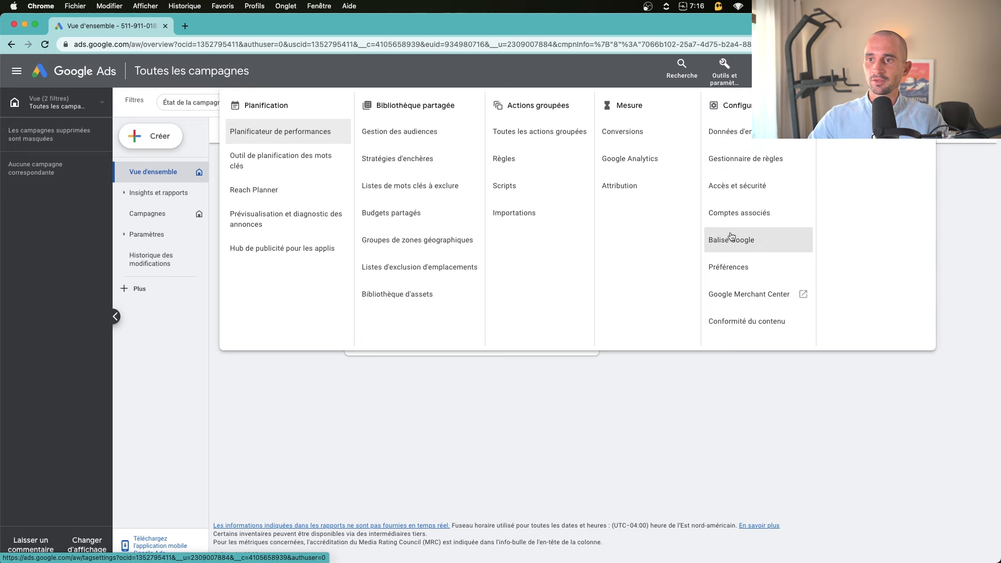
click(738, 269)
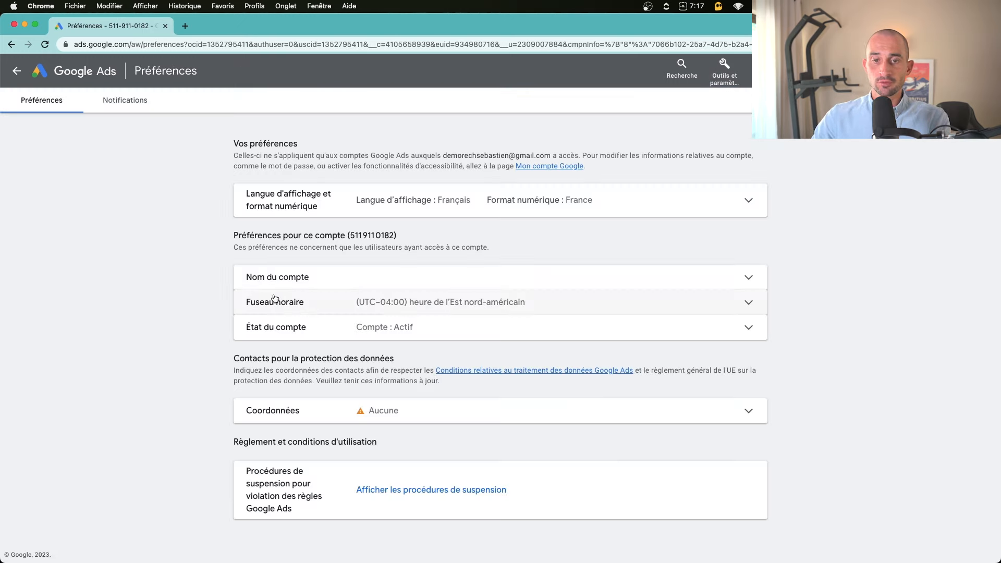
click(296, 288)
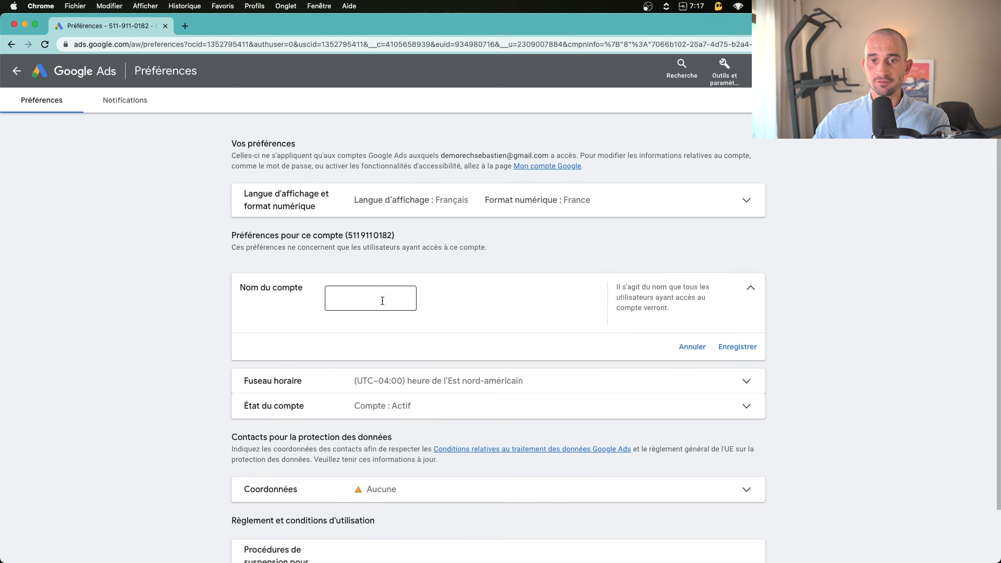
text(Demo Sébasdit)
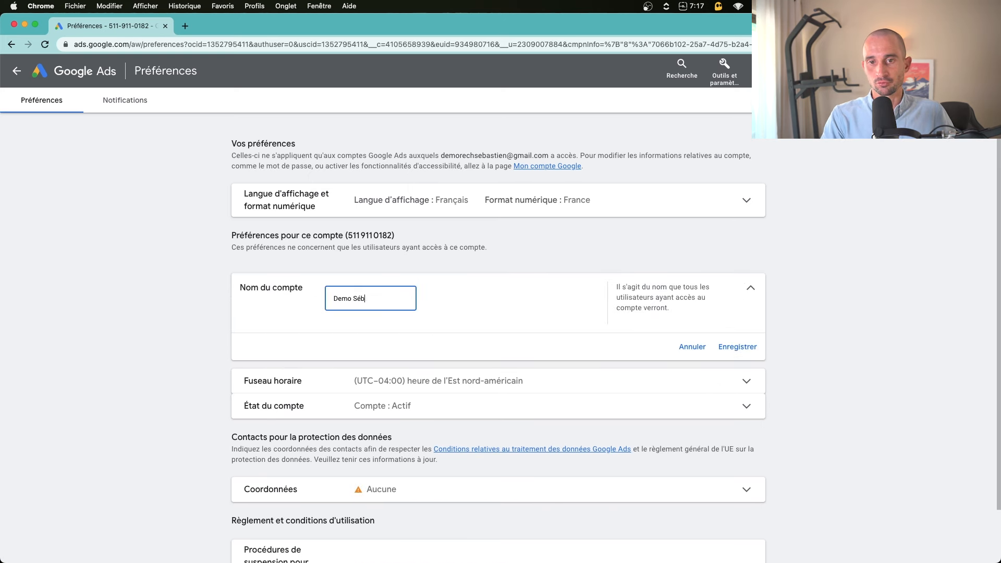
key(BackSpace)
key(BackSpace)
key(BackSpace)
text(tien Rech)
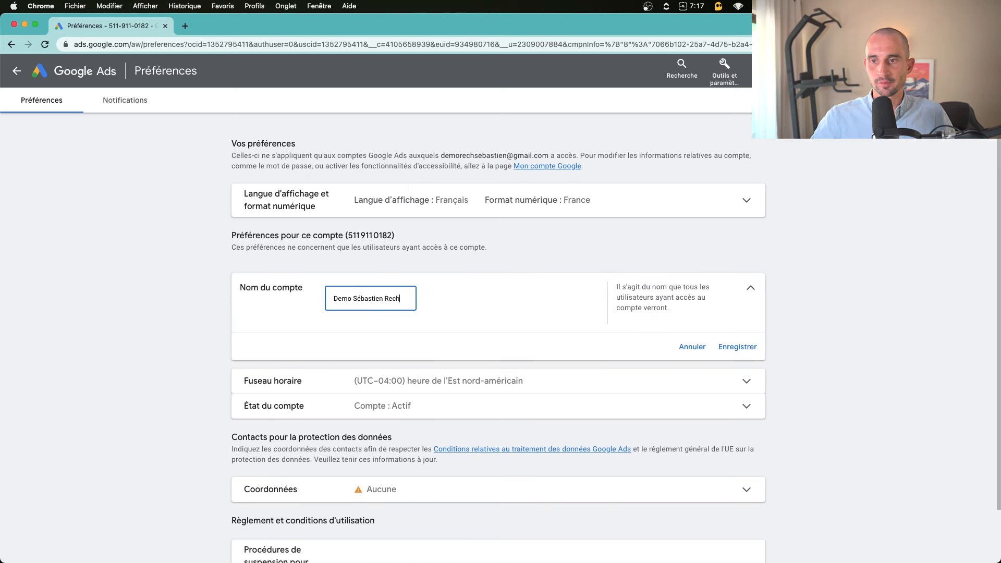
click(733, 348)
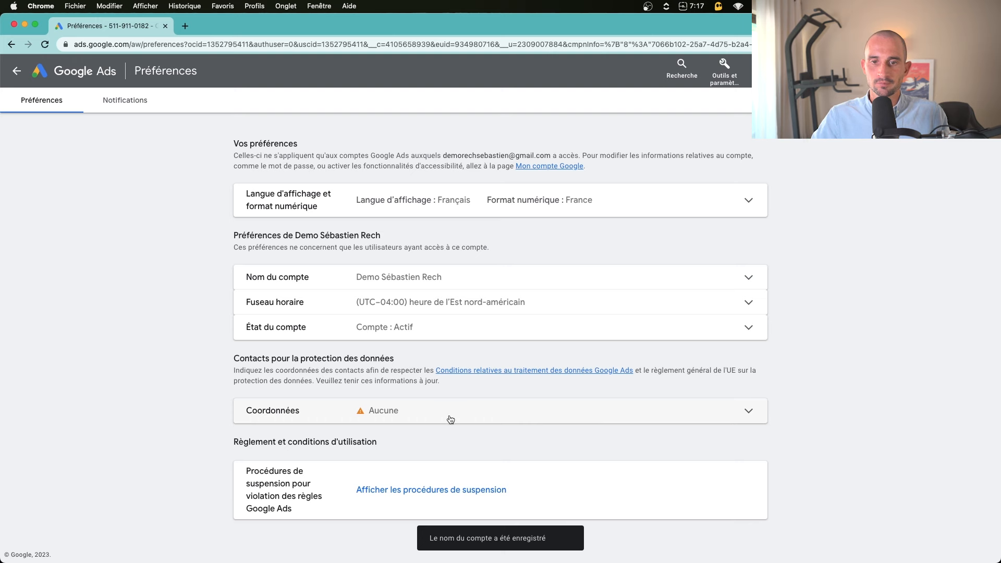
click(417, 421)
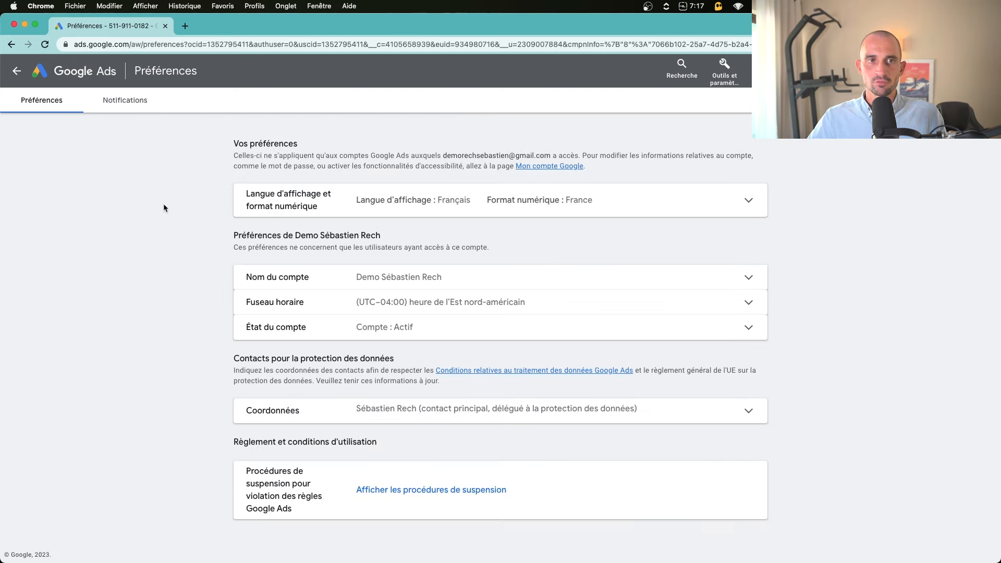
click(16, 70)
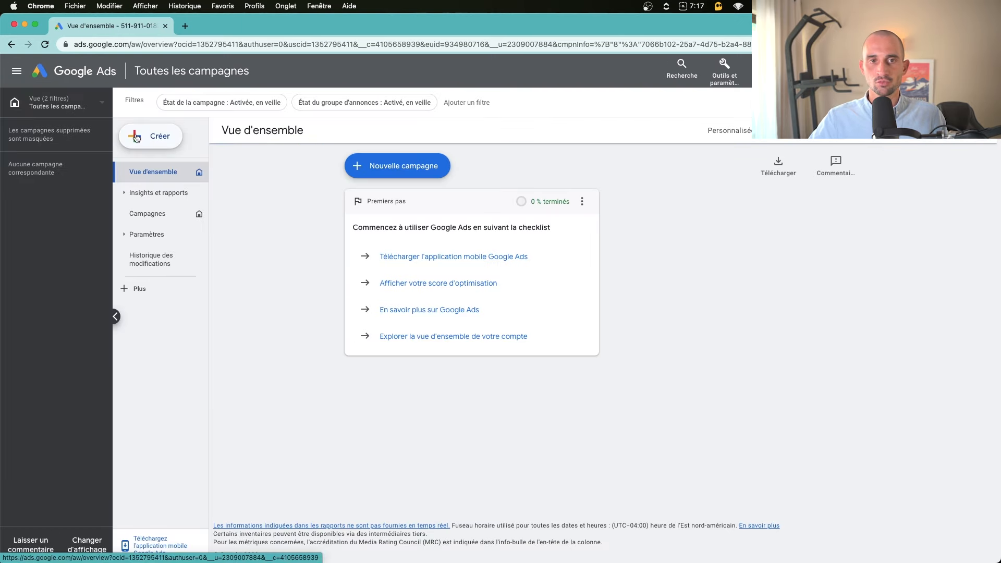
Start a new campaign from the Créer menu
click(157, 142)
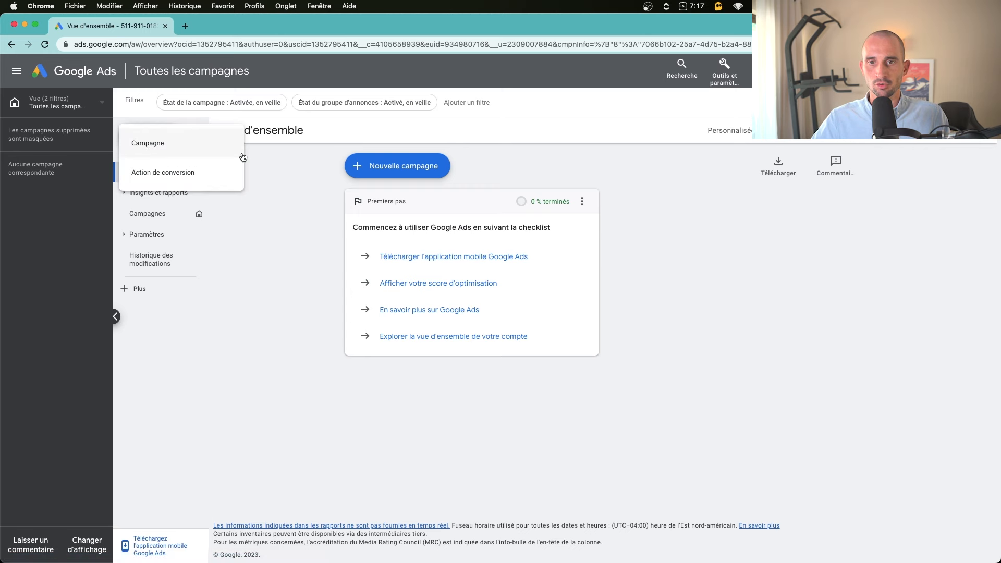
click(392, 166)
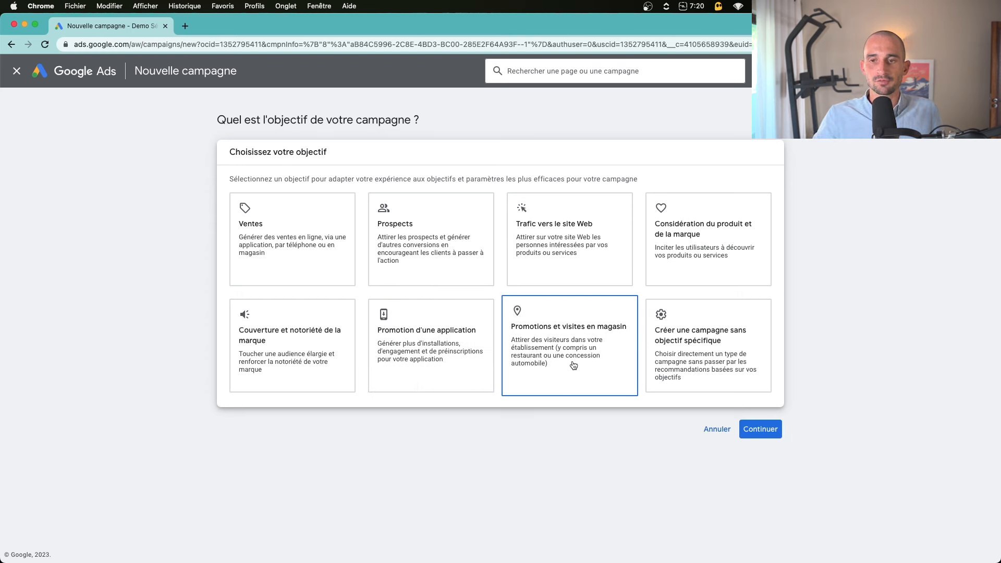
Choose the Prospects objective and the Recherche campaign type
click(701, 346)
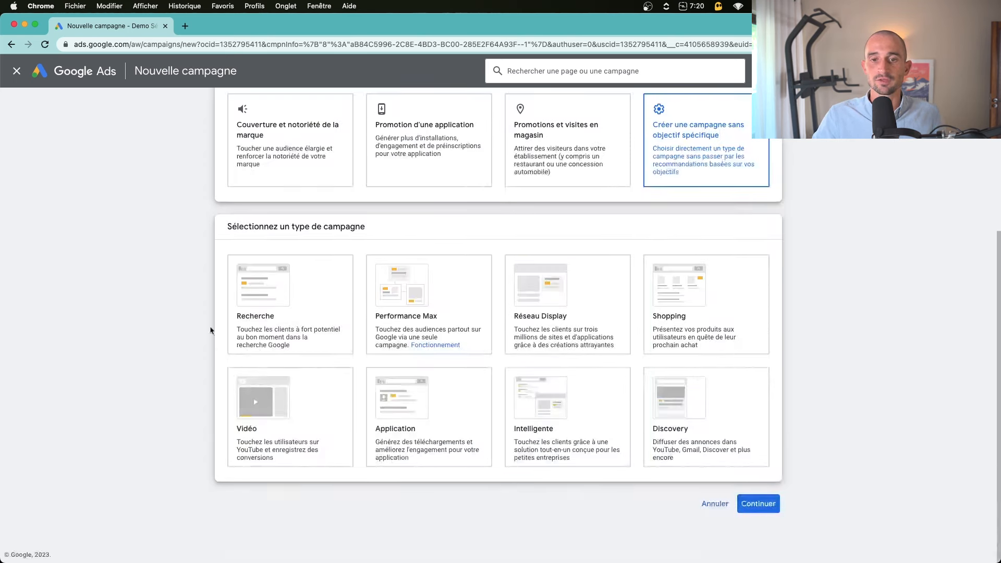
scroll(290, 362, up, 4)
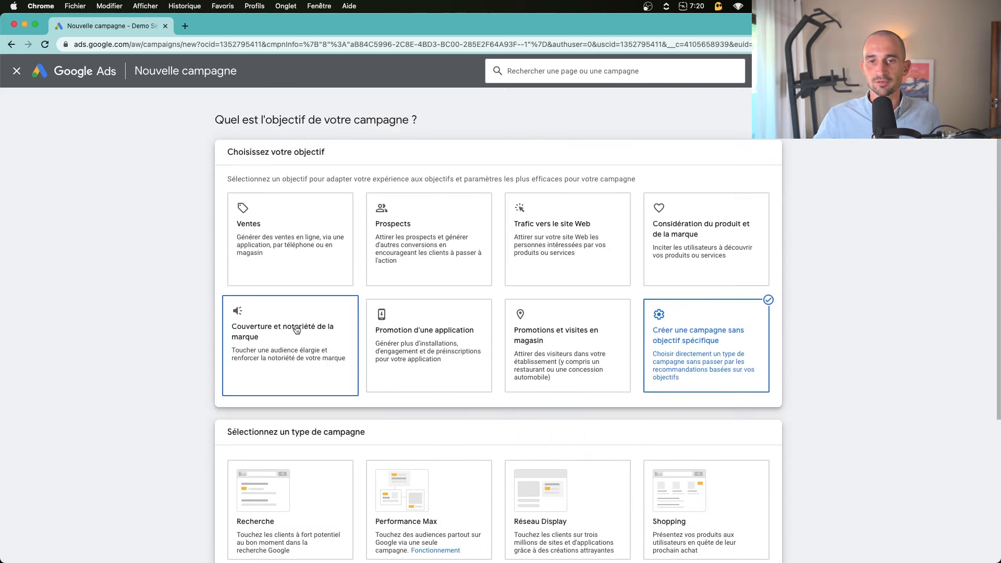
click(417, 238)
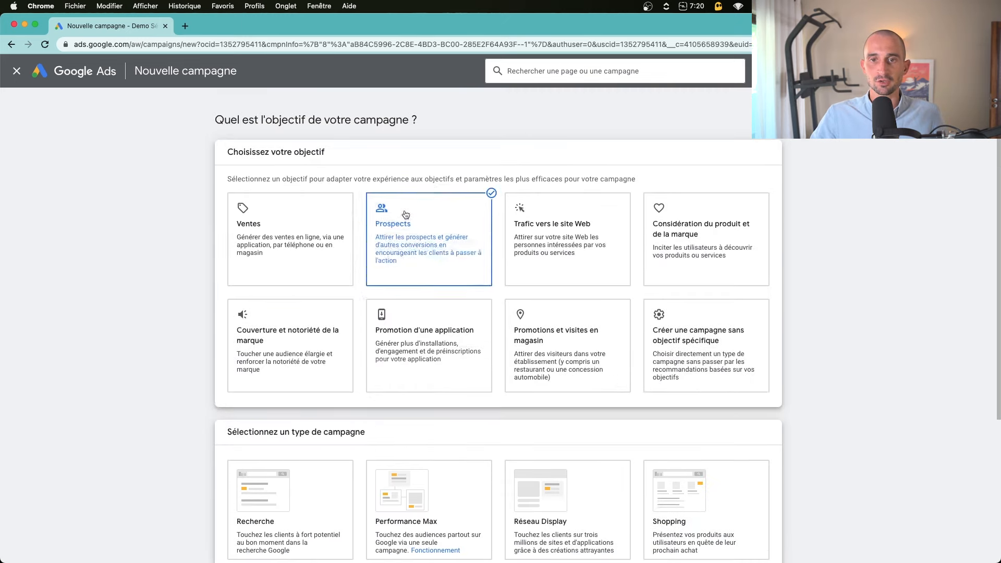
click(411, 257)
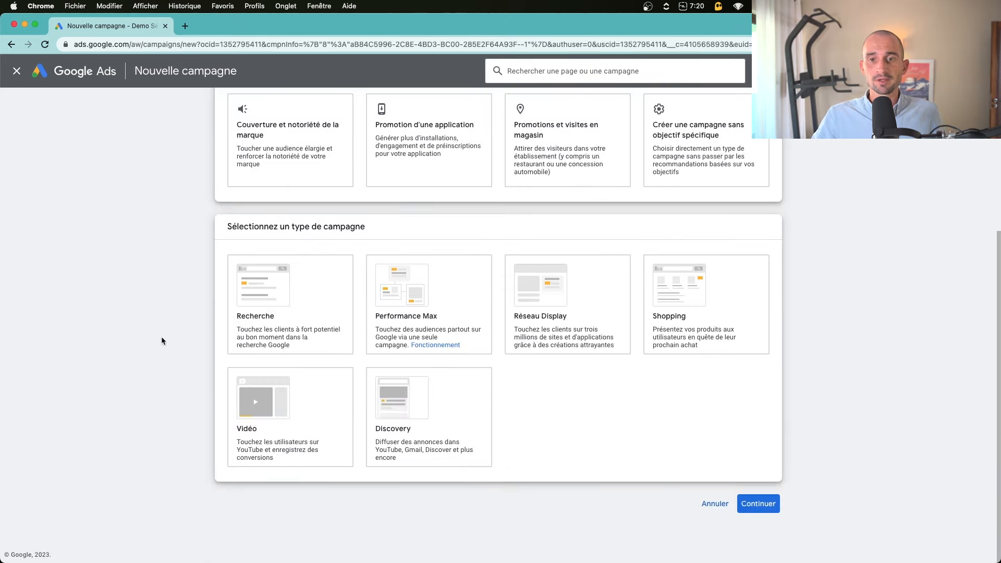
click(317, 296)
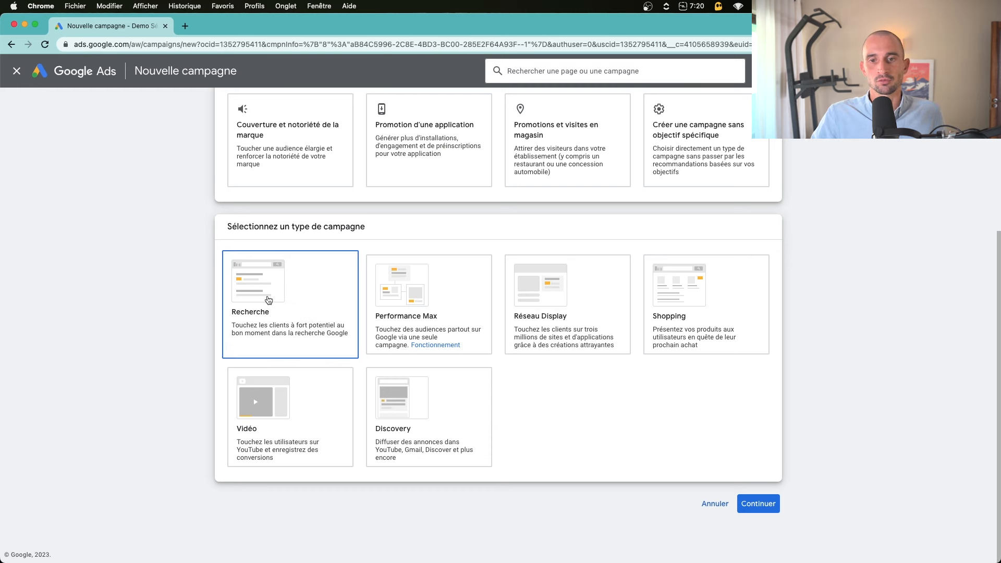
click(268, 300)
scroll(396, 209, up, 4)
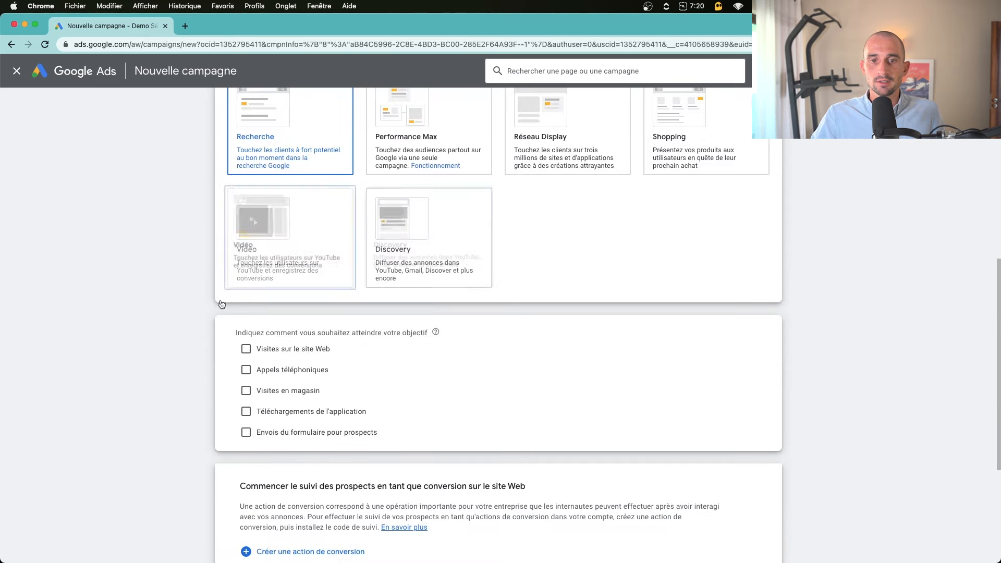
drag(252, 330, 403, 331)
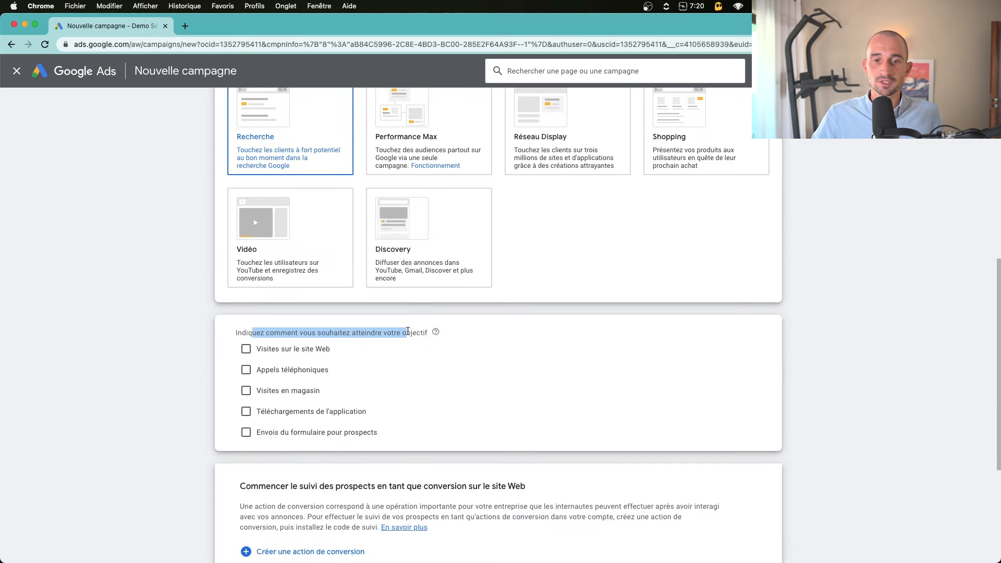
click(245, 350)
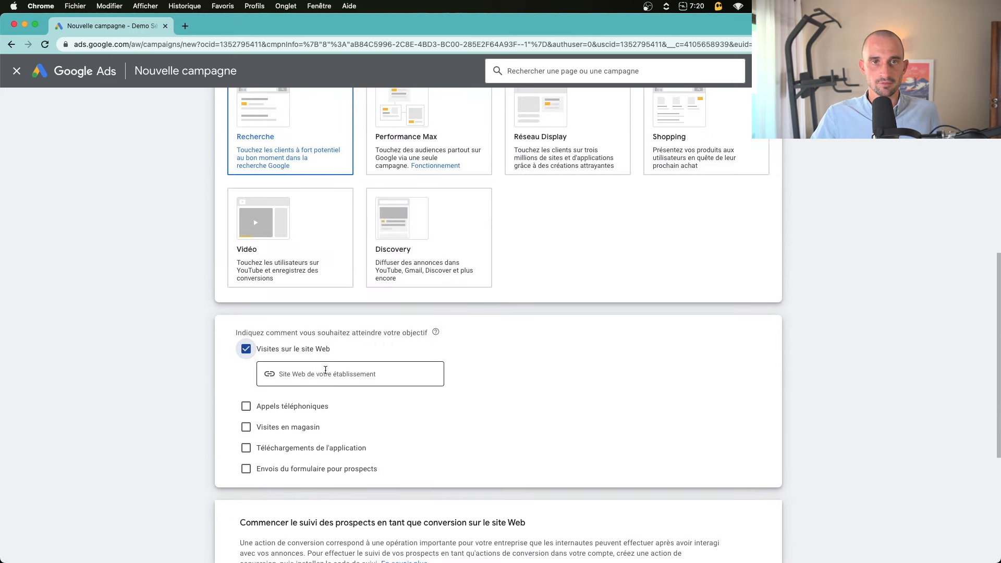
click(325, 370)
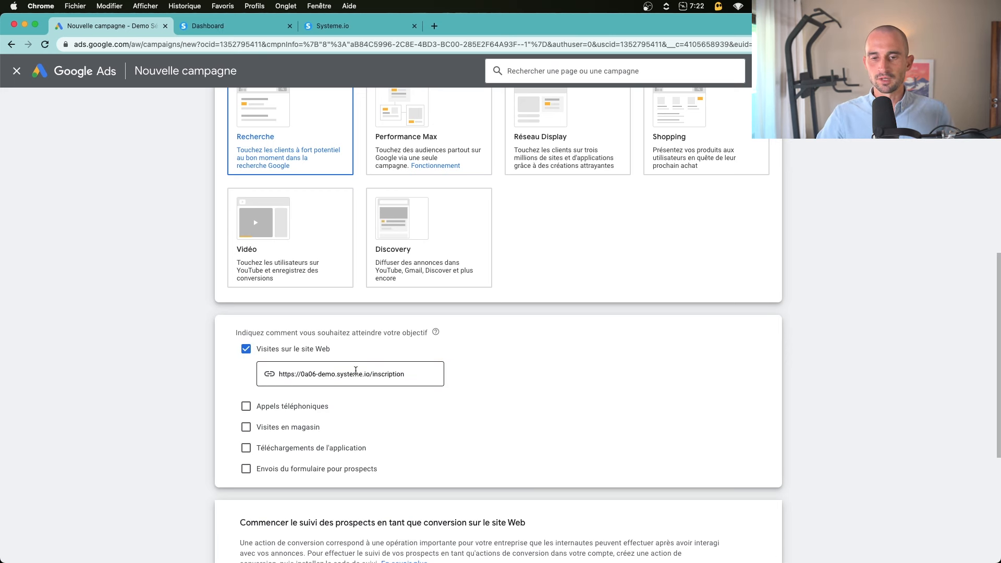
scroll(399, 333, down, 5)
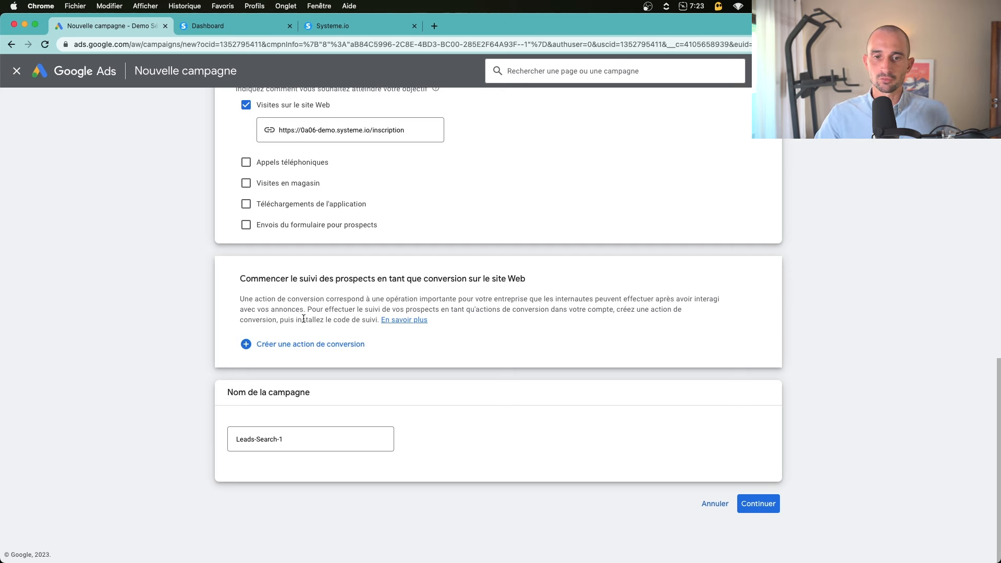
Create a website-leads conversion action, leaving the tracking-code installation options collapsed
click(308, 351)
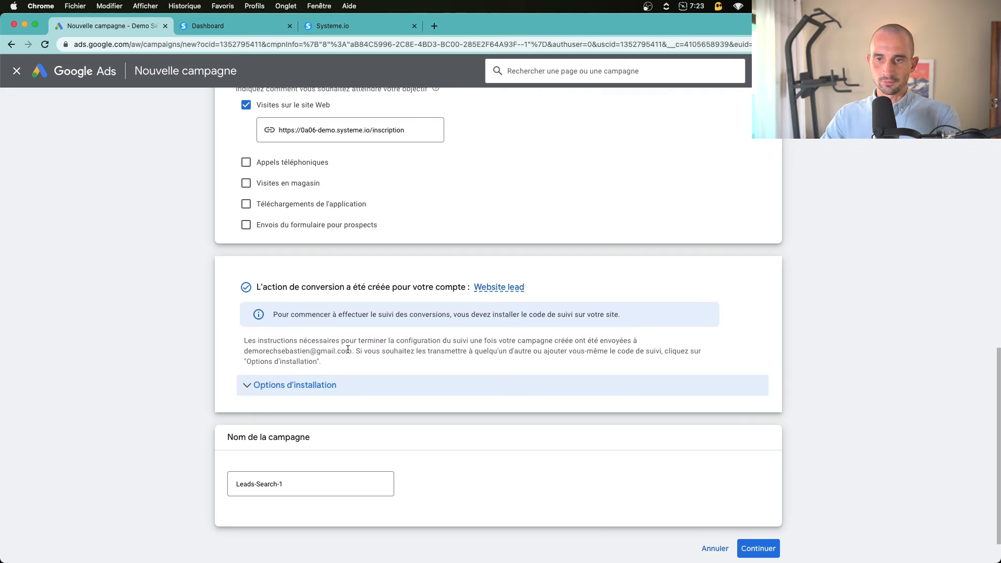
click(348, 384)
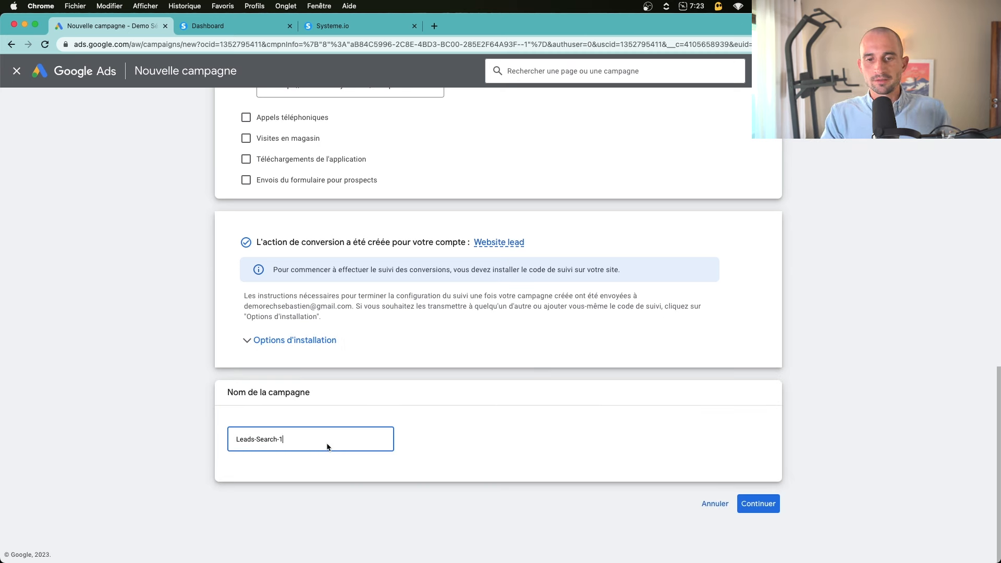
click(326, 447)
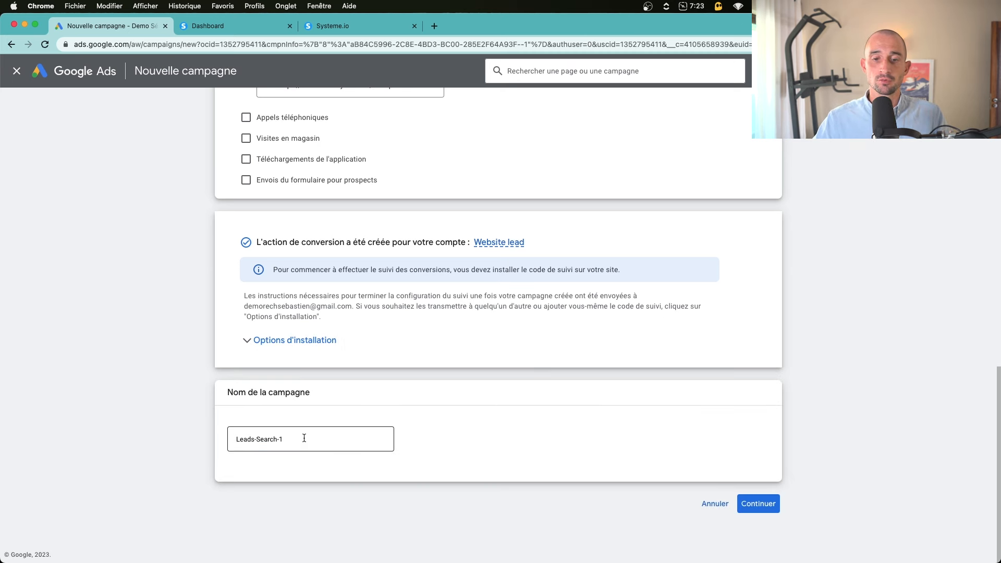
Rename the campaign to 'Recherche - Campagne n°1' and continue to bidding
click(304, 437)
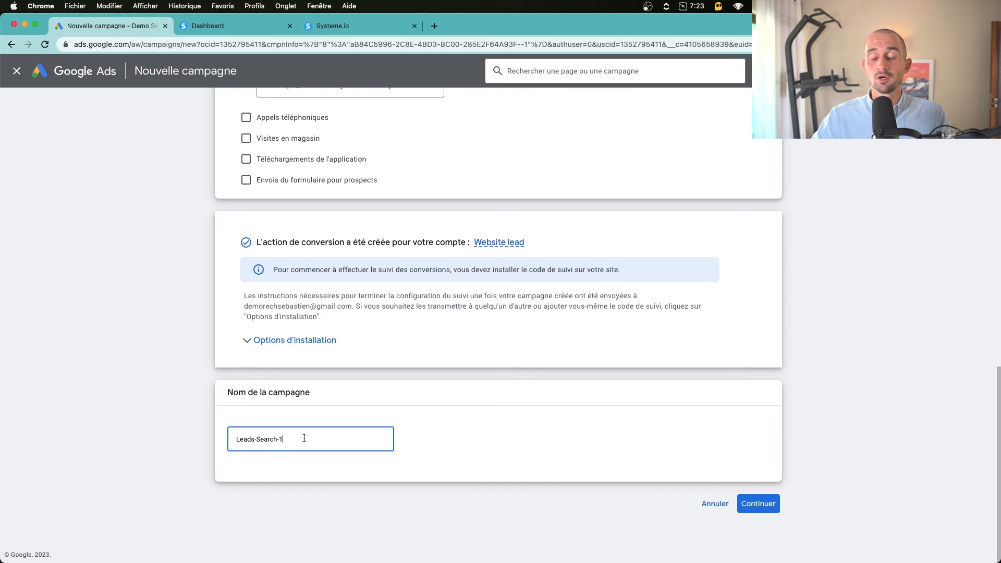
key(super+a)
text(Rech)
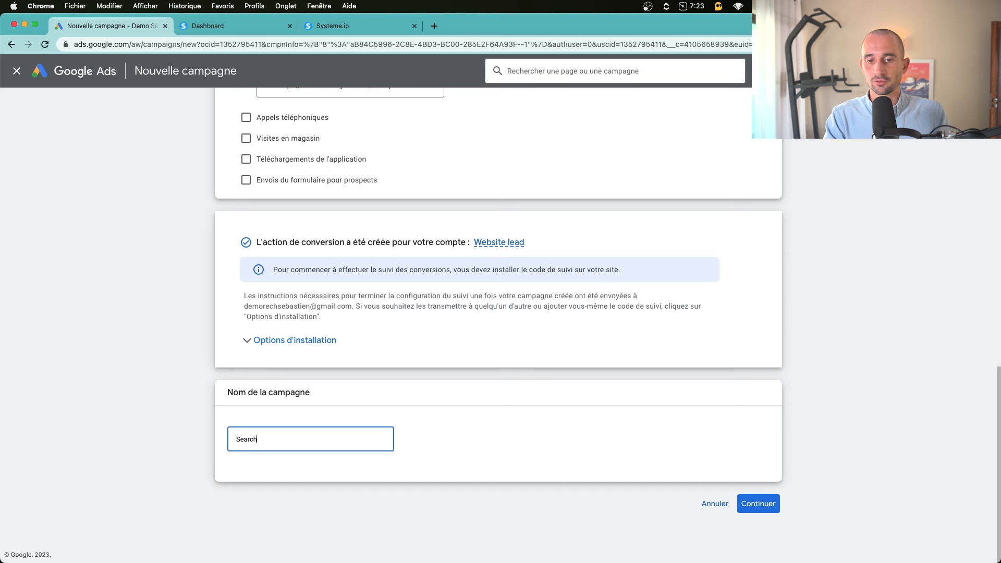
key(super+a)
text(Recherche -)
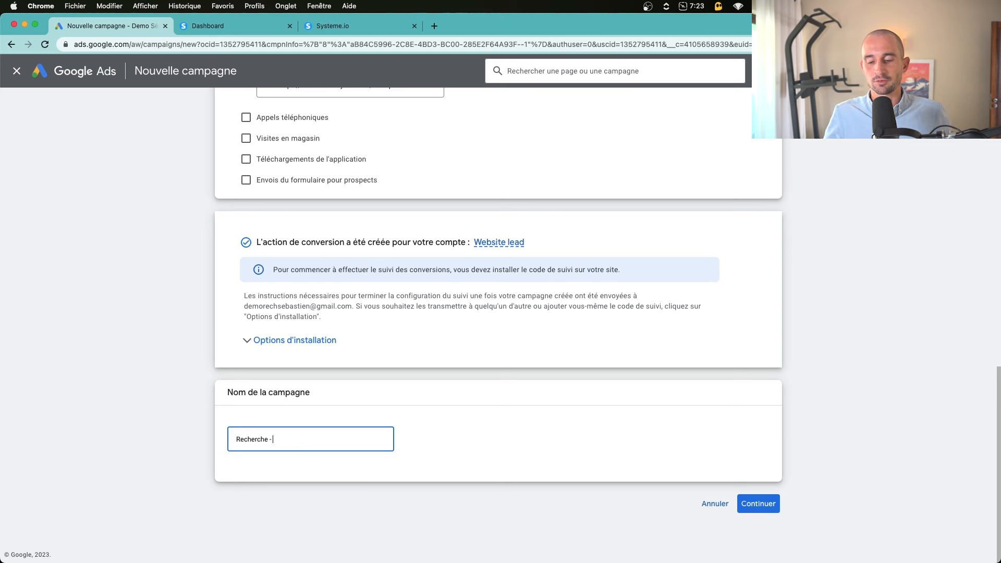
text(Campagne N)
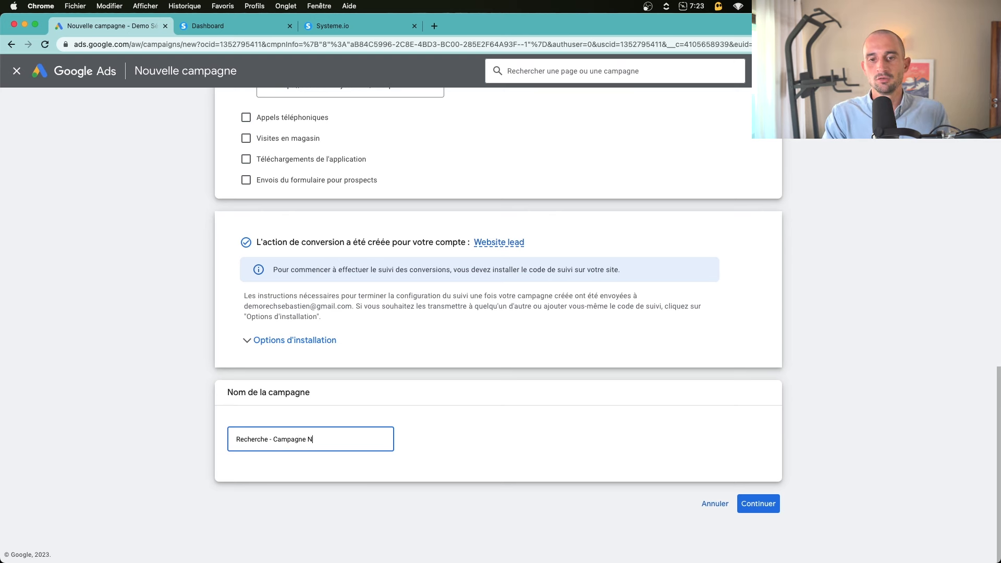
key(BackSpace)
text(n°1)
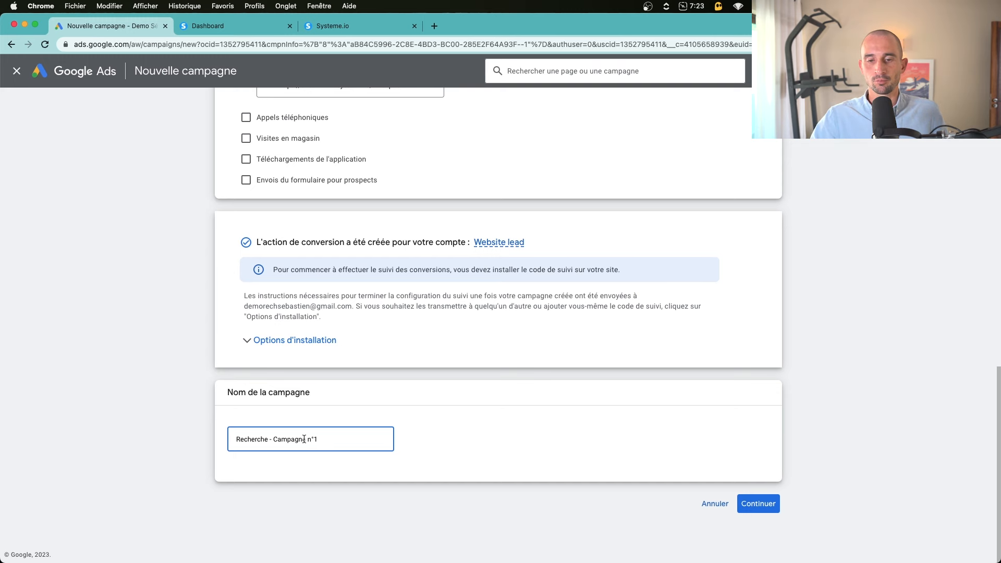
click(802, 473)
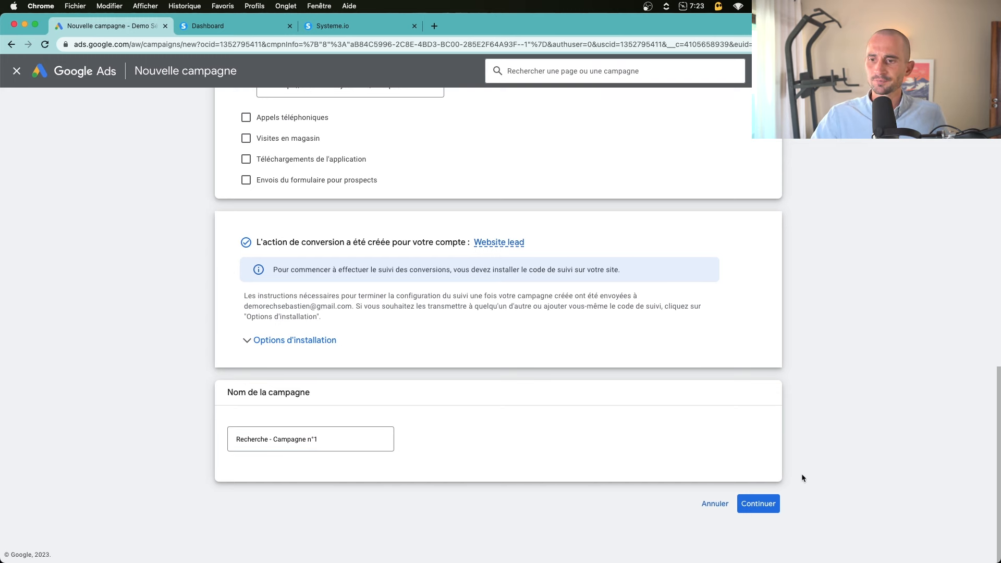
click(770, 503)
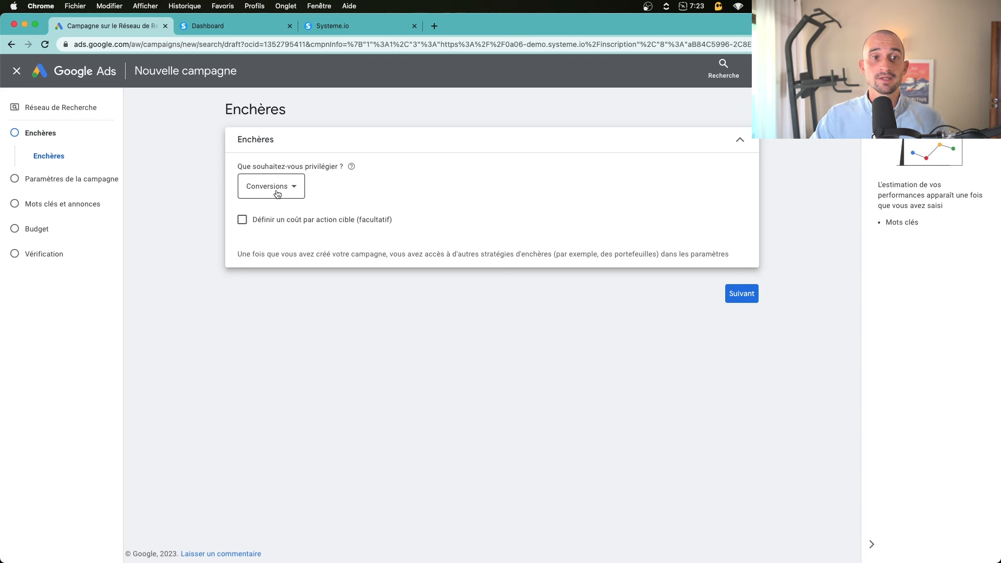
Keep bidding on Conversions after trying Clics, removing the trial 20 € target CPA
click(277, 193)
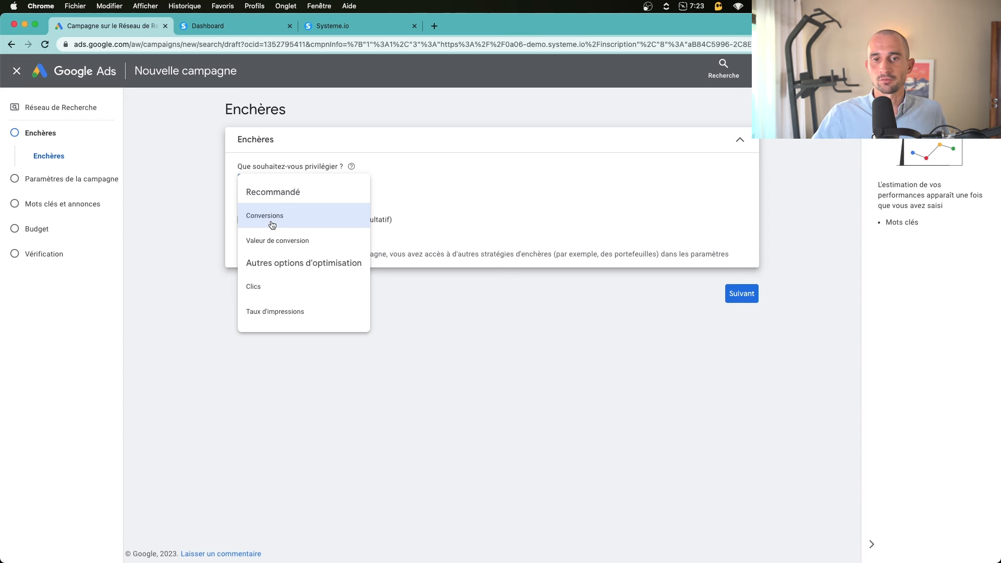
click(287, 289)
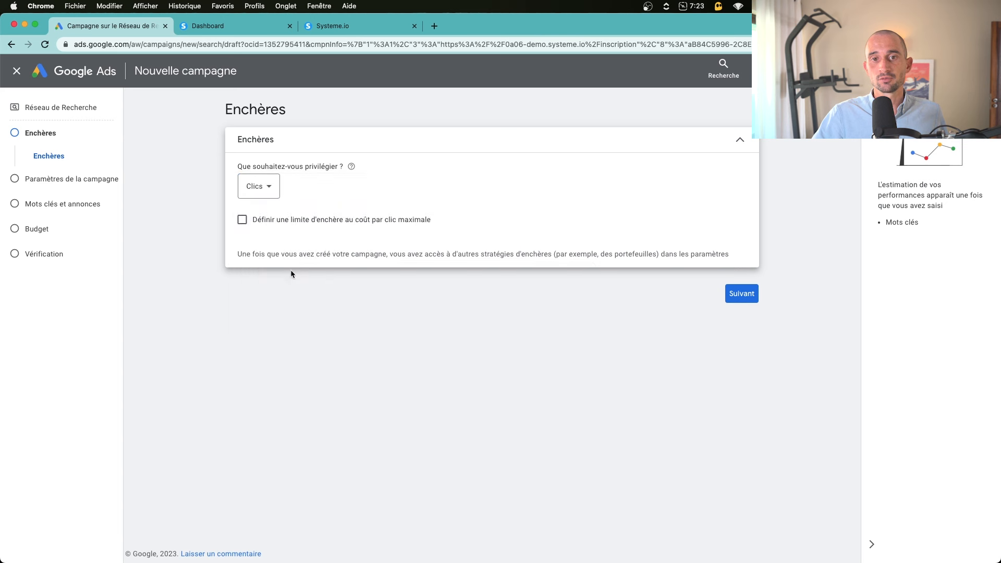
click(261, 195)
click(280, 215)
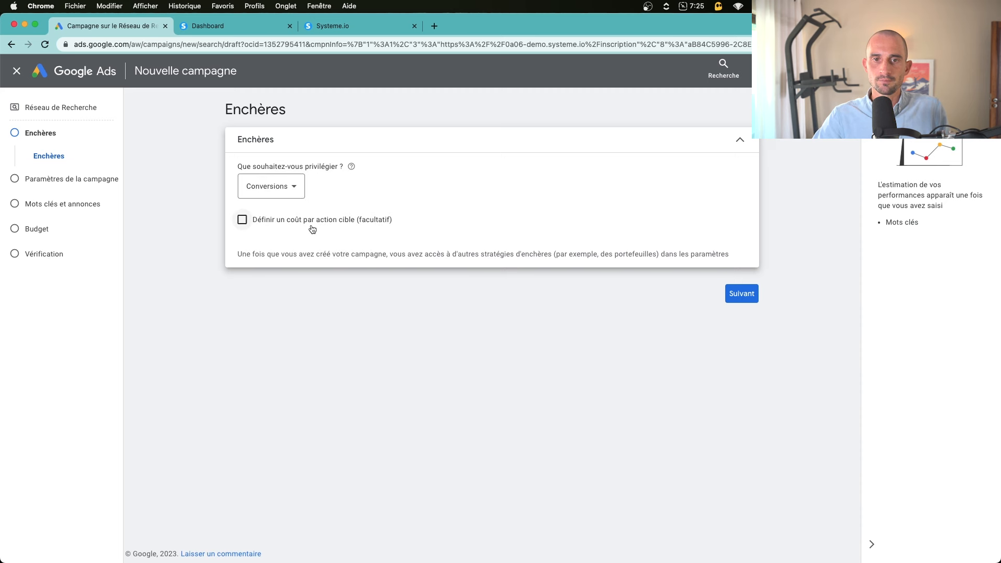
click(266, 221)
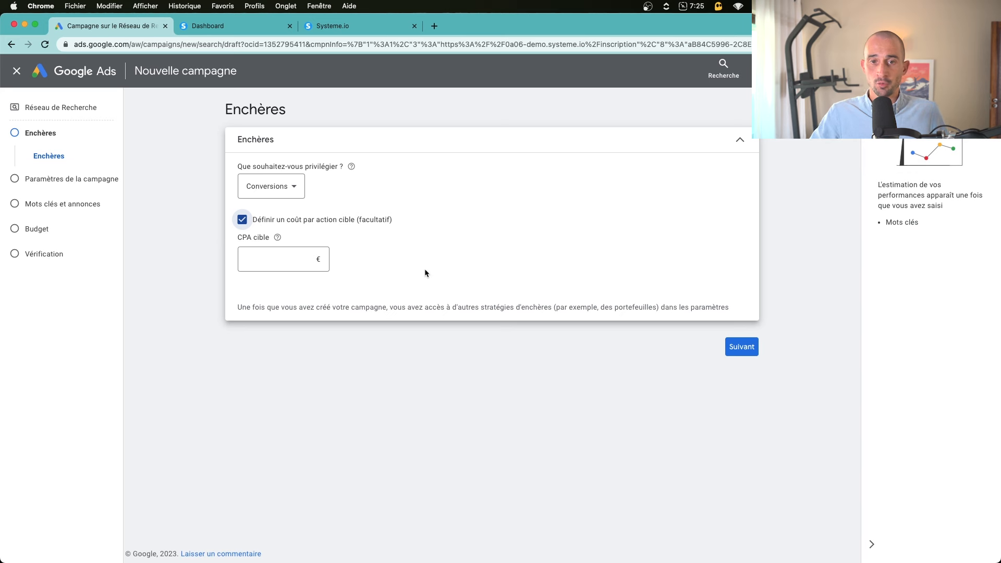
click(285, 264)
text(20)
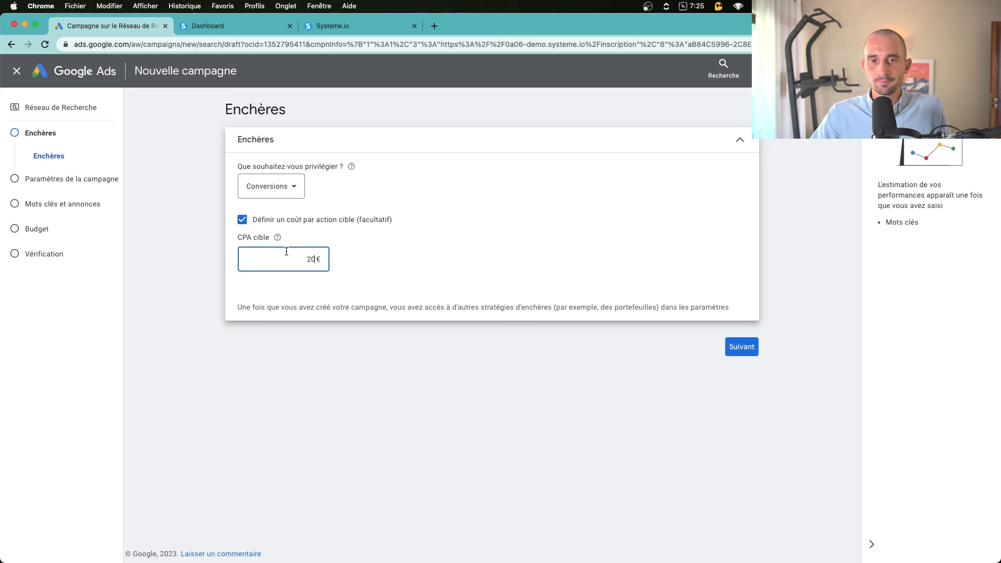
double_click(311, 259)
click(242, 219)
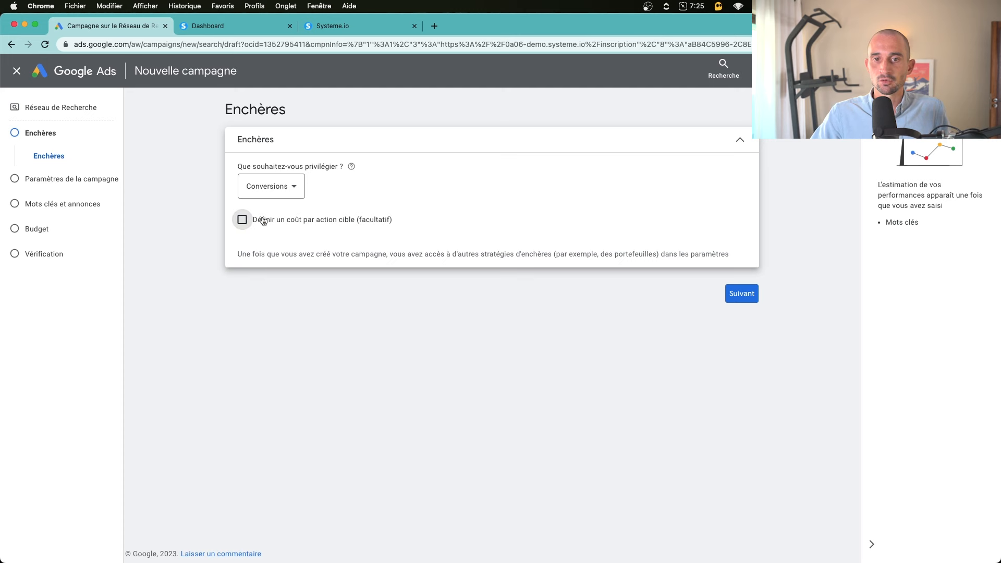
click(743, 294)
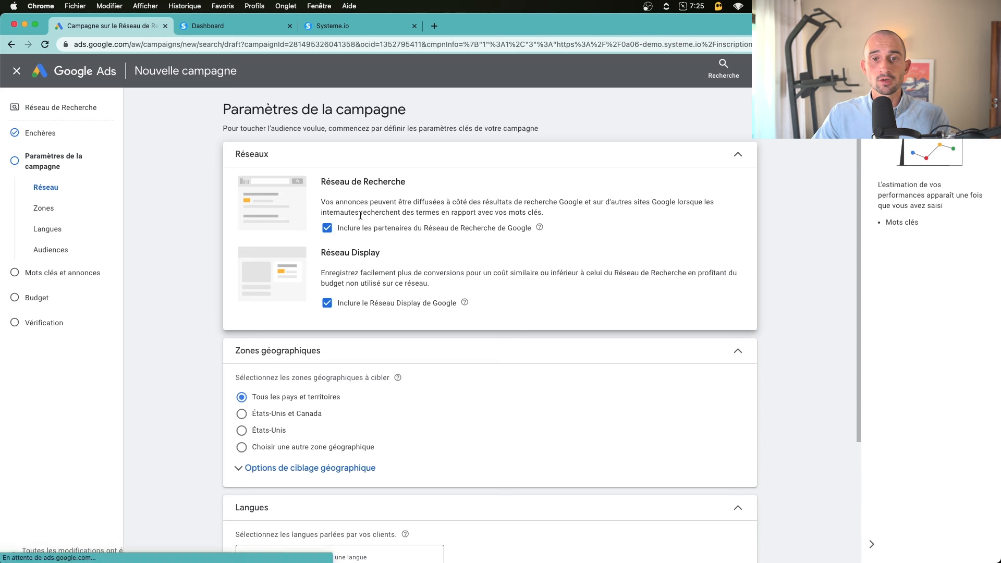
Untick the Search partners and Display Network options under Réseaux
drag(322, 183, 399, 183)
drag(319, 253, 383, 253)
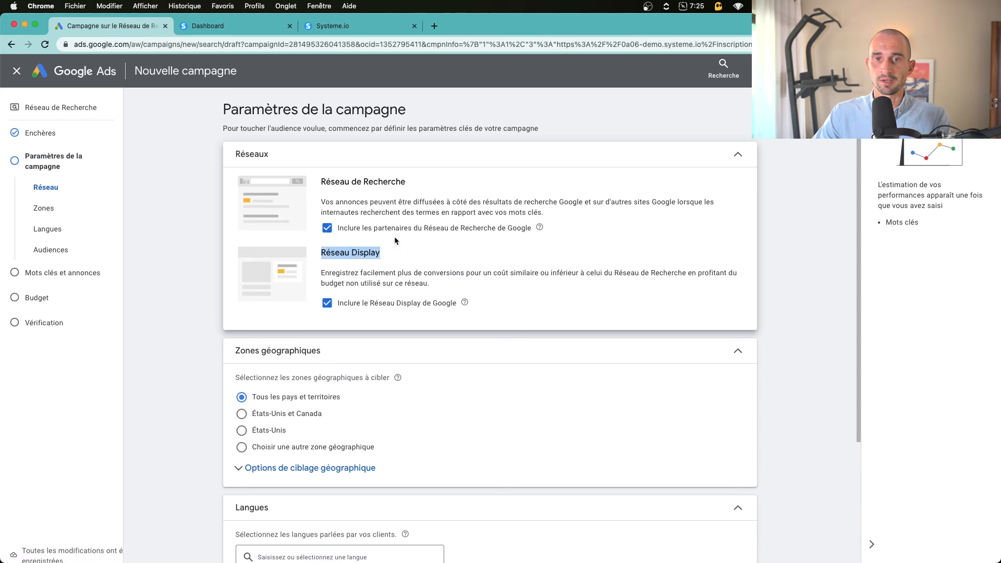
click(361, 182)
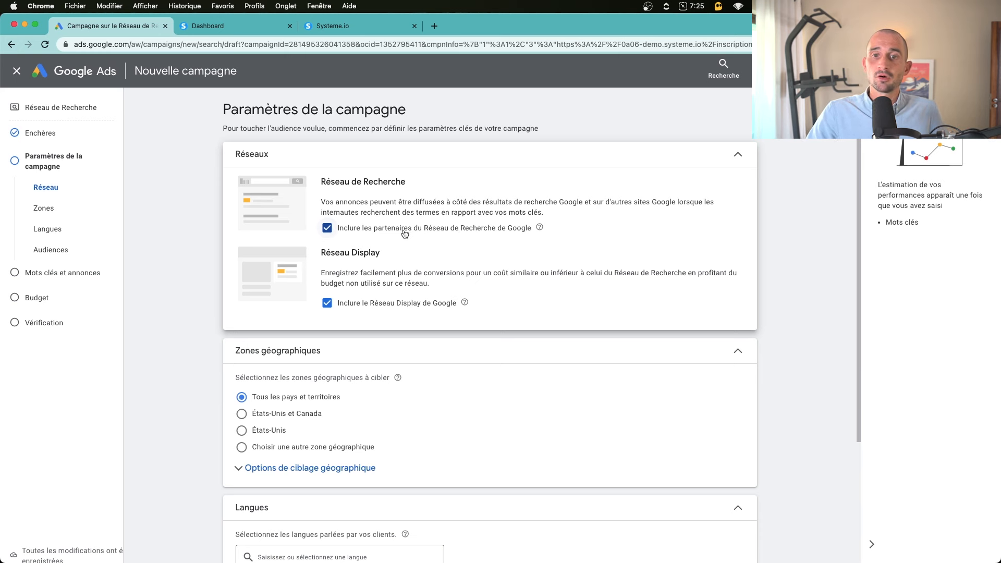
click(329, 230)
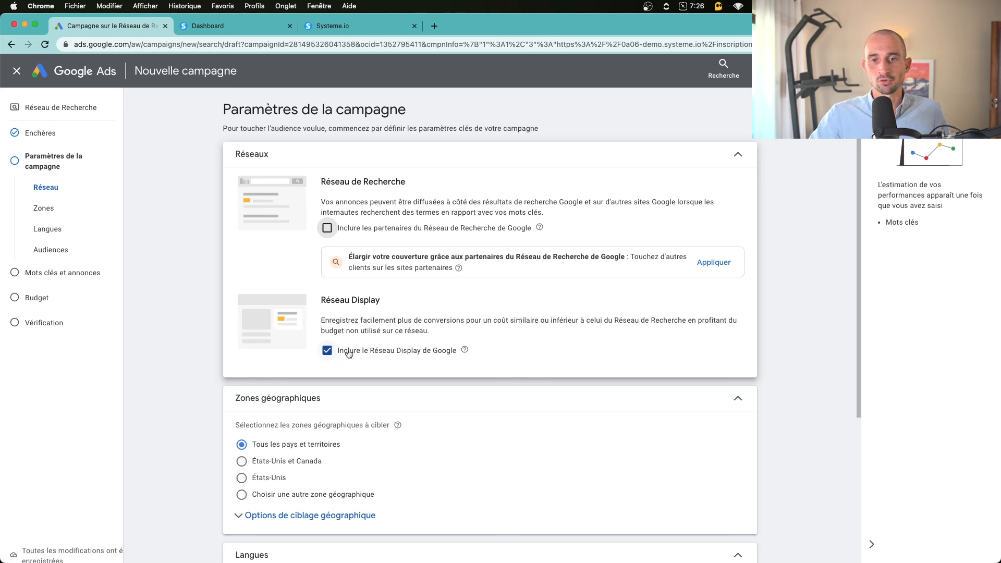
click(348, 351)
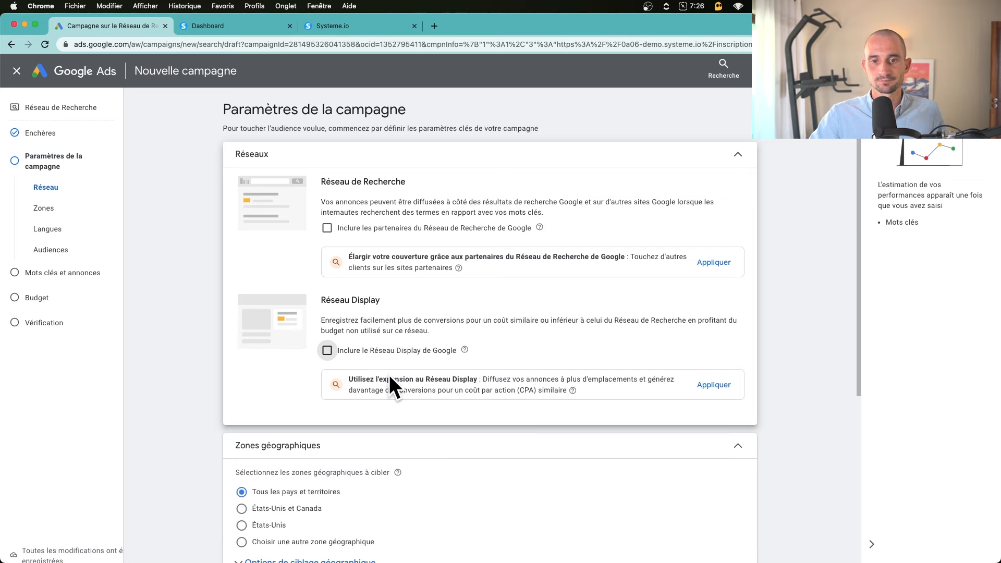
Add France as the targeted location
scroll(348, 350, down, 4)
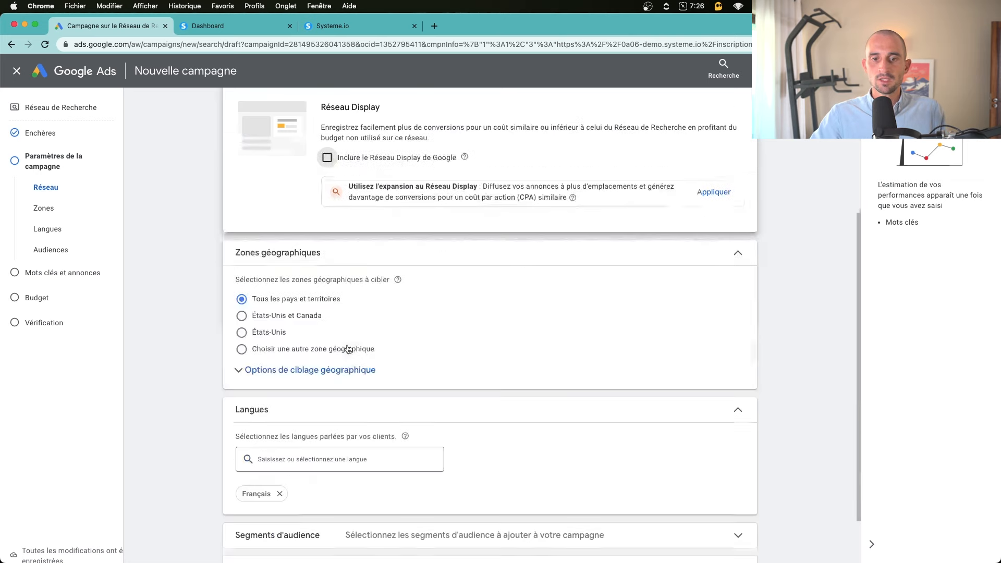
click(289, 374)
click(288, 375)
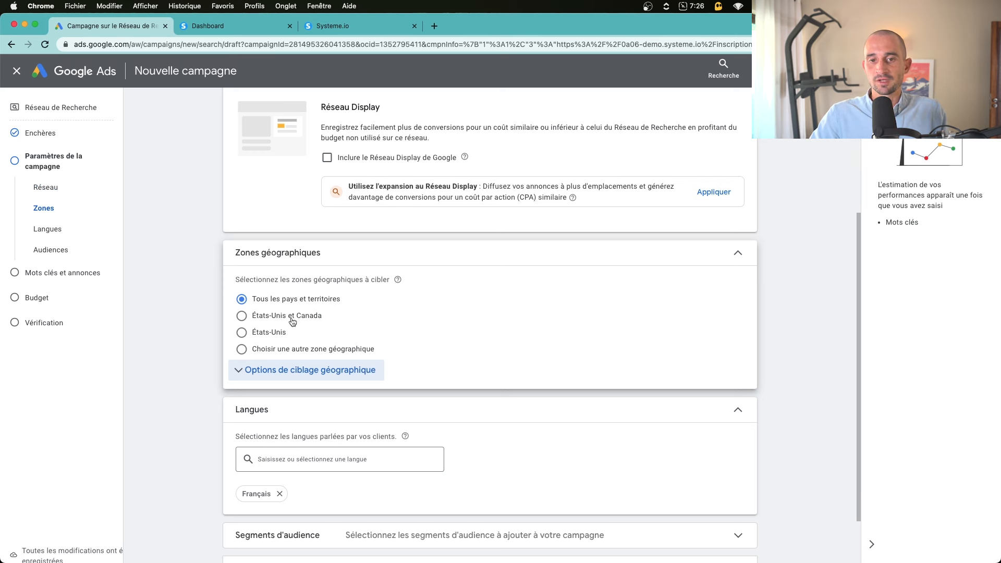
click(254, 352)
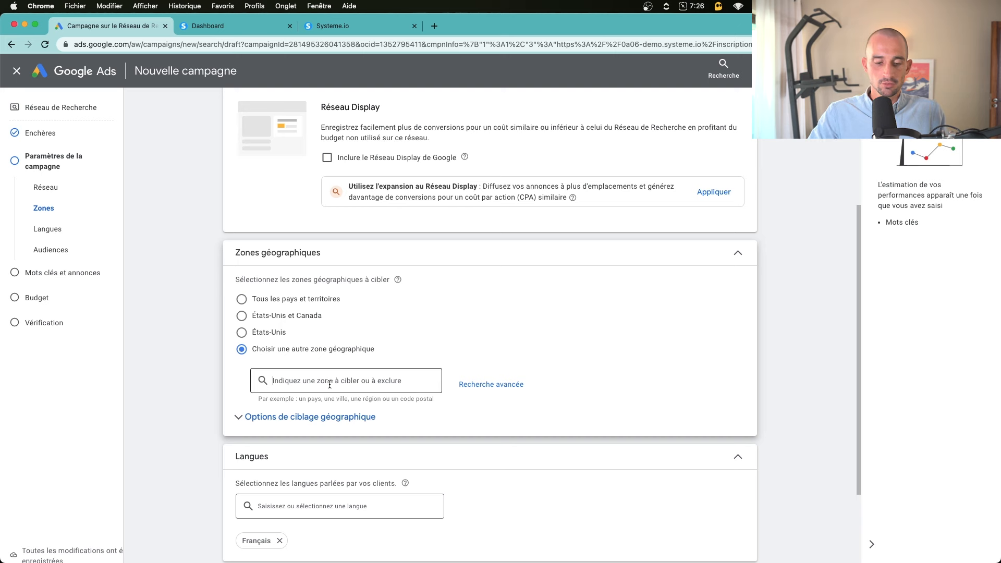
text(France)
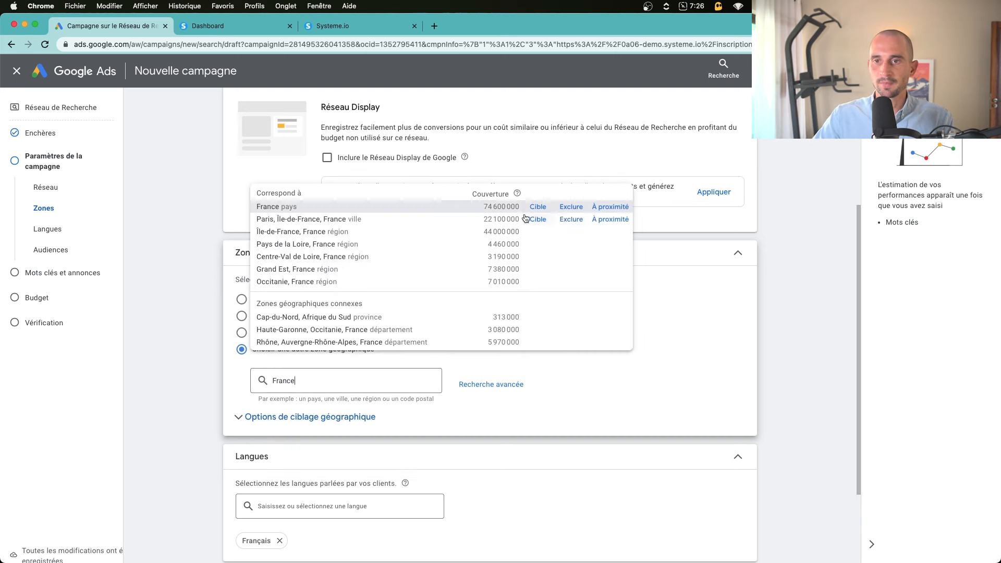
click(537, 206)
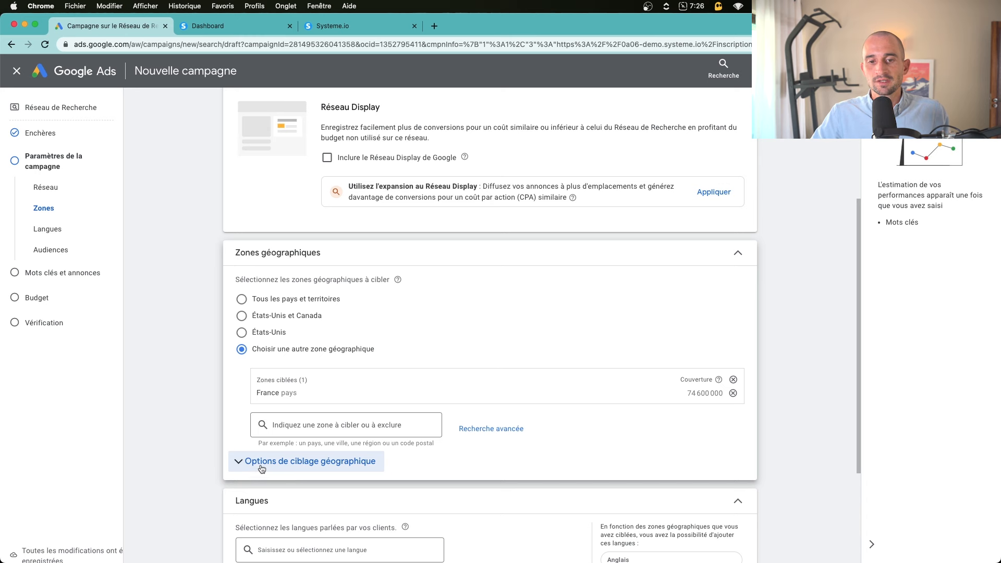
Review the geographic targeting options, keeping the Présence ou intérêt setting
click(376, 471)
scroll(376, 471, down, 2)
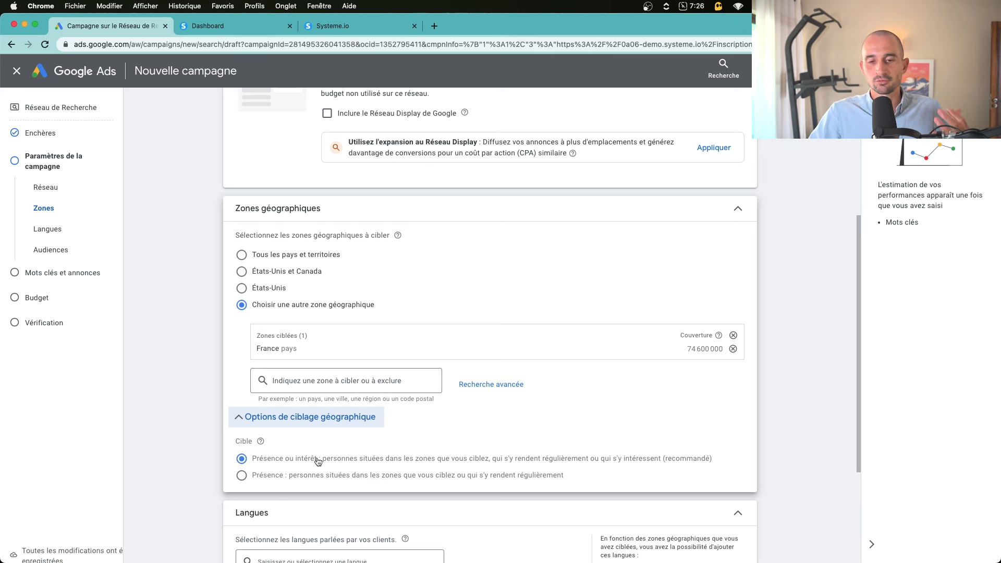
drag(255, 463, 314, 465)
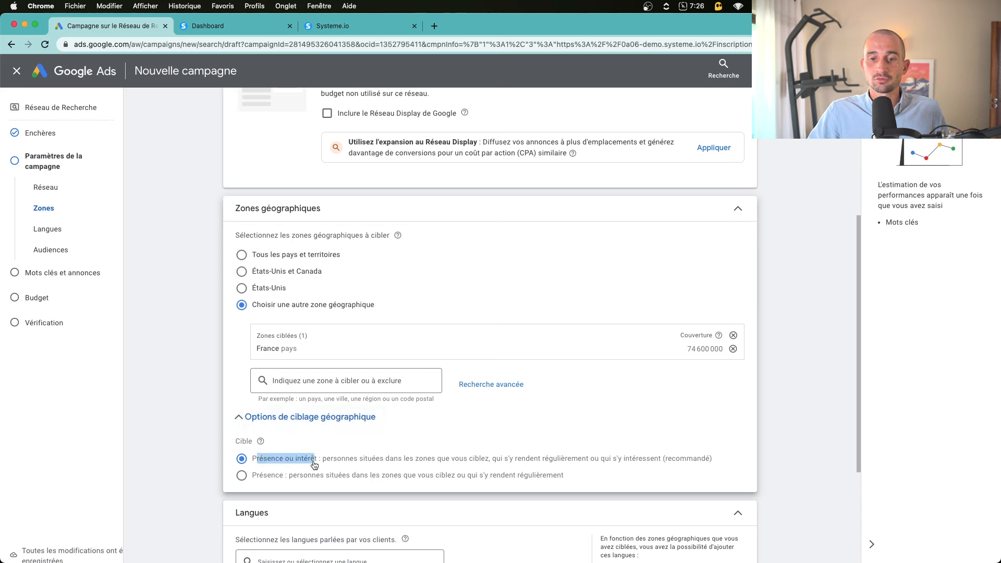
click(242, 475)
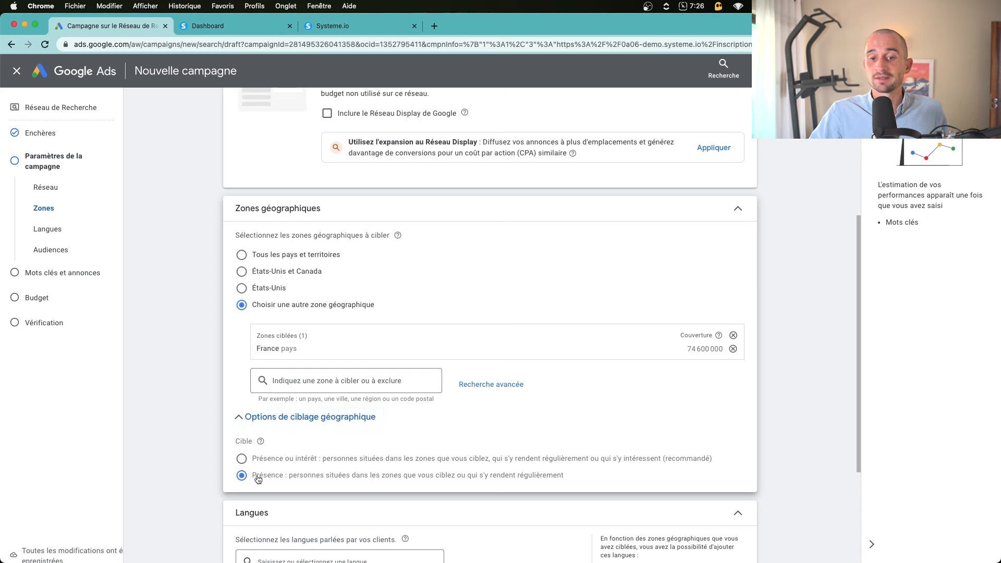
drag(256, 474, 302, 480)
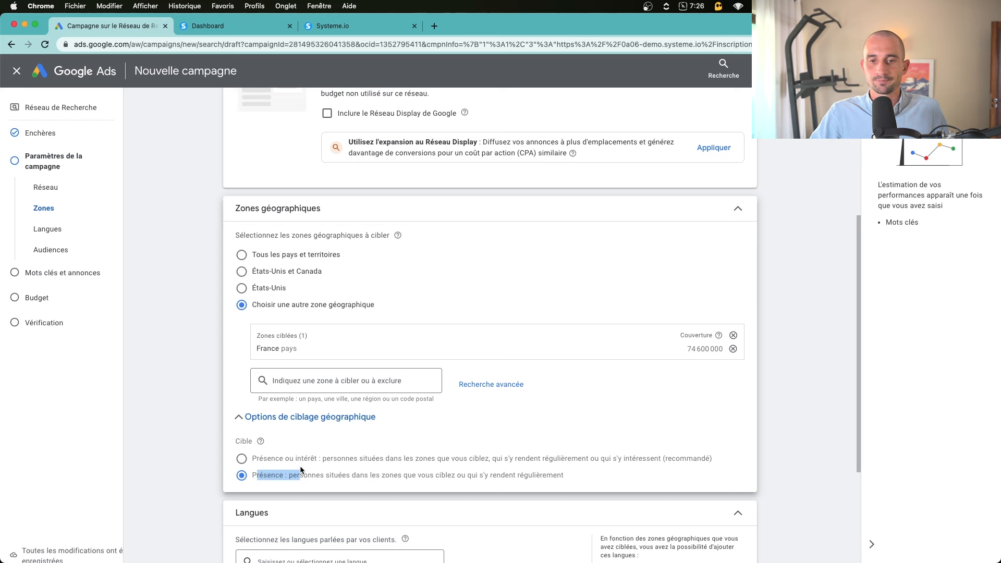
click(302, 467)
click(298, 418)
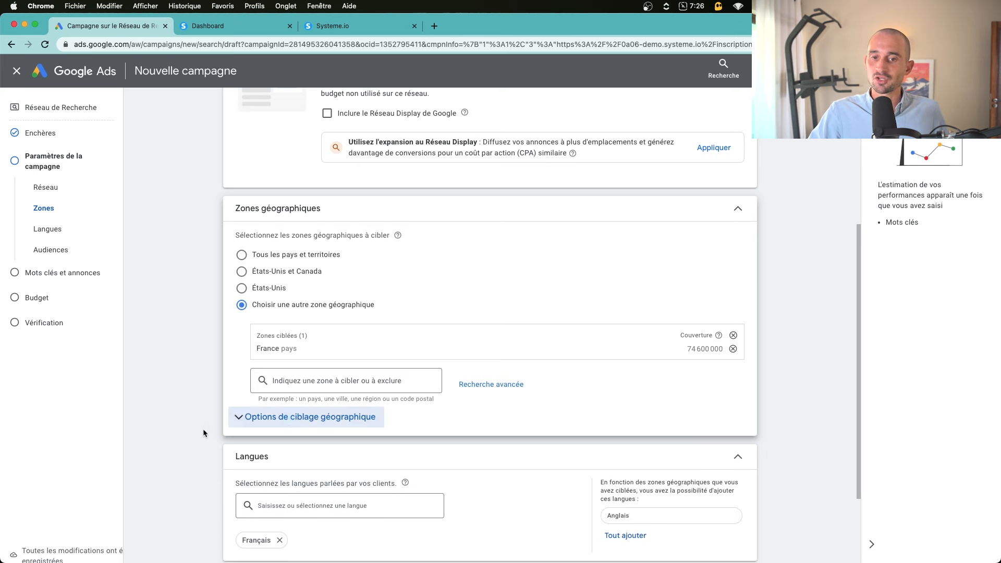
click(311, 419)
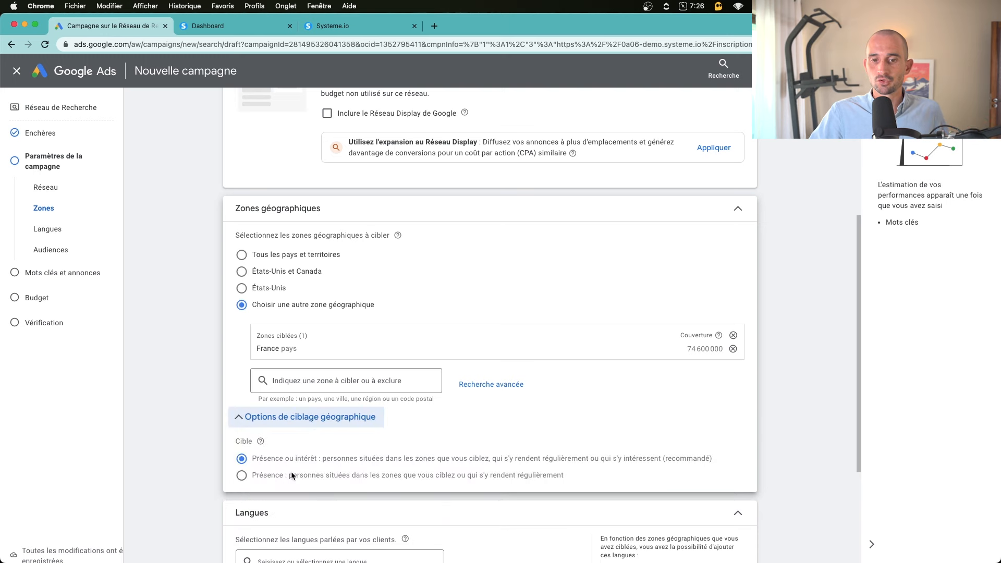
click(313, 419)
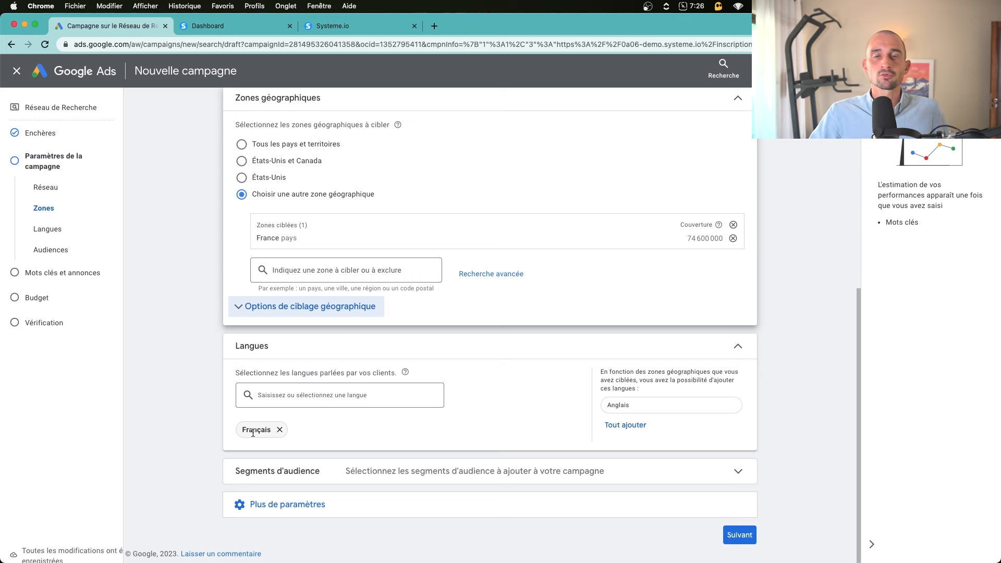
Search audience segments for 'marketing' and add the advertising, e-mail marketing and SEO/SEM services segments
click(360, 471)
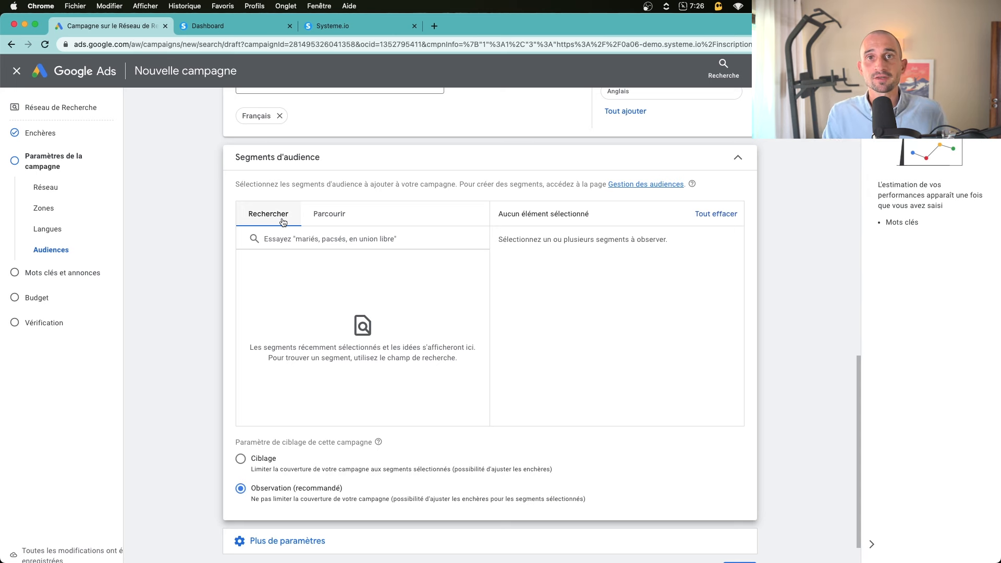
click(334, 221)
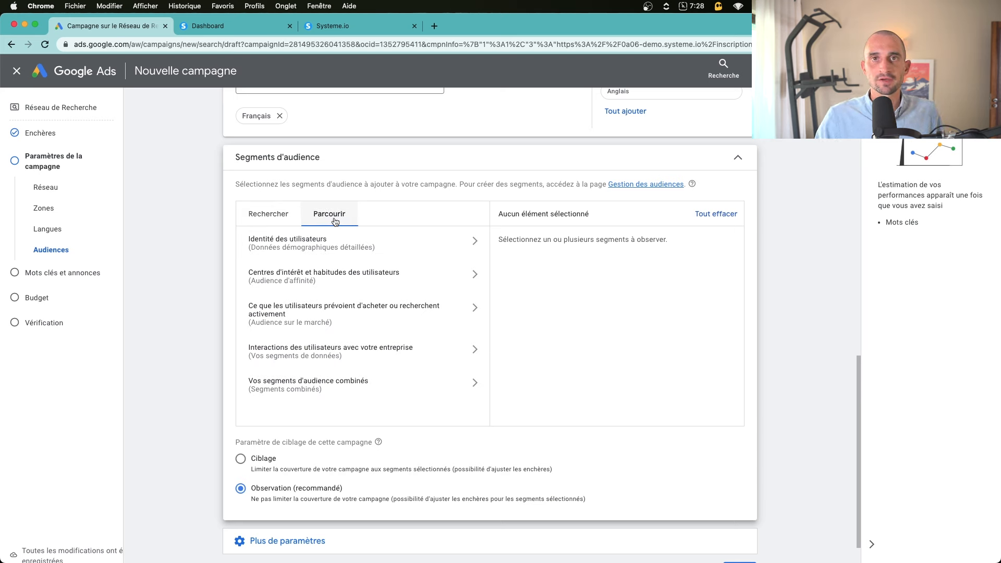
click(271, 215)
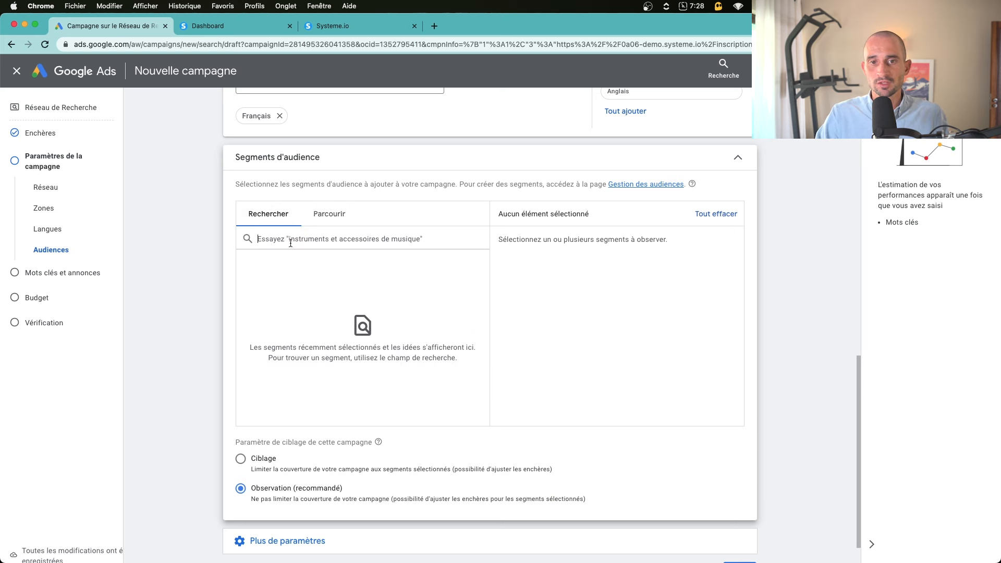
text(marketing)
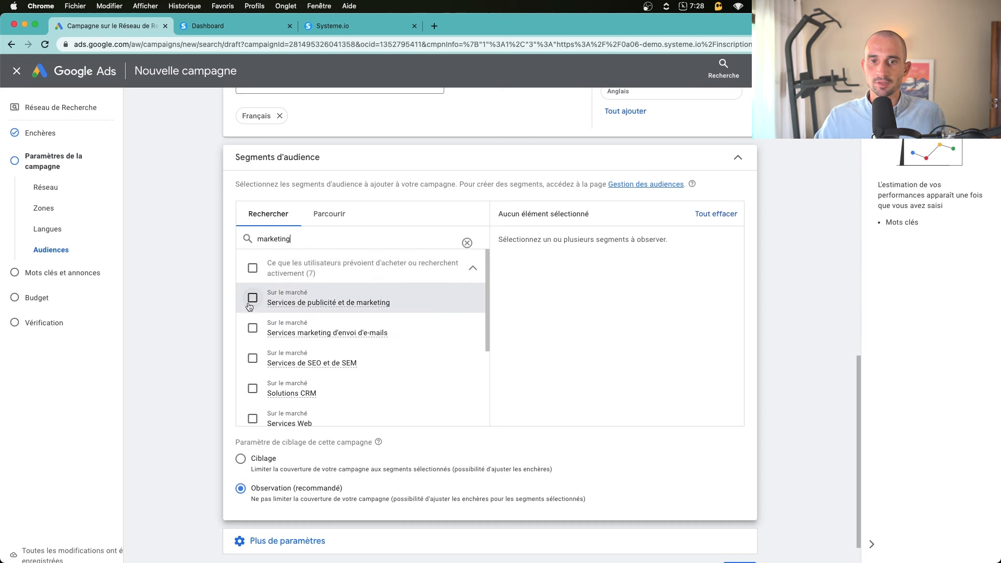
click(252, 298)
click(252, 328)
click(252, 358)
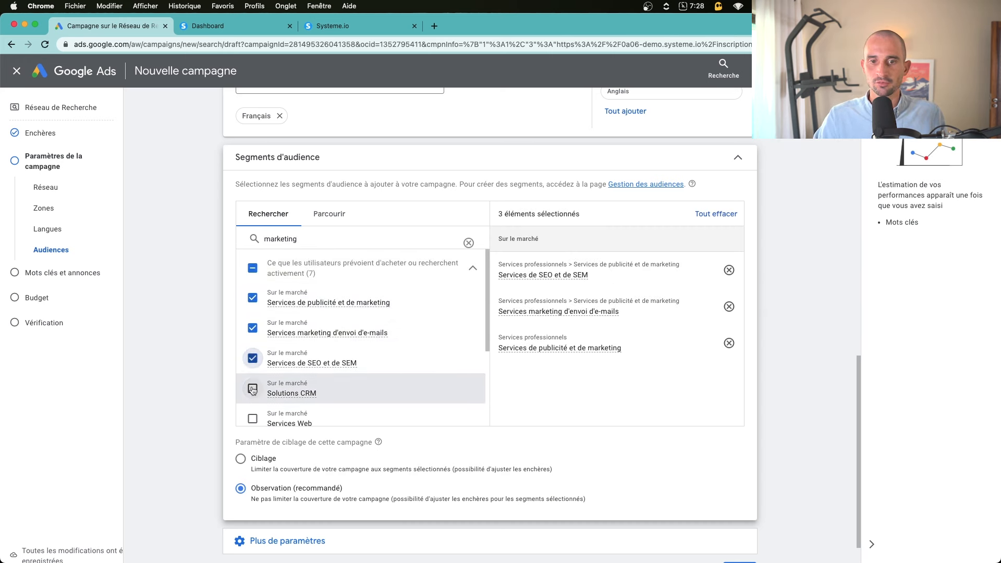
scroll(252, 384, down, 2)
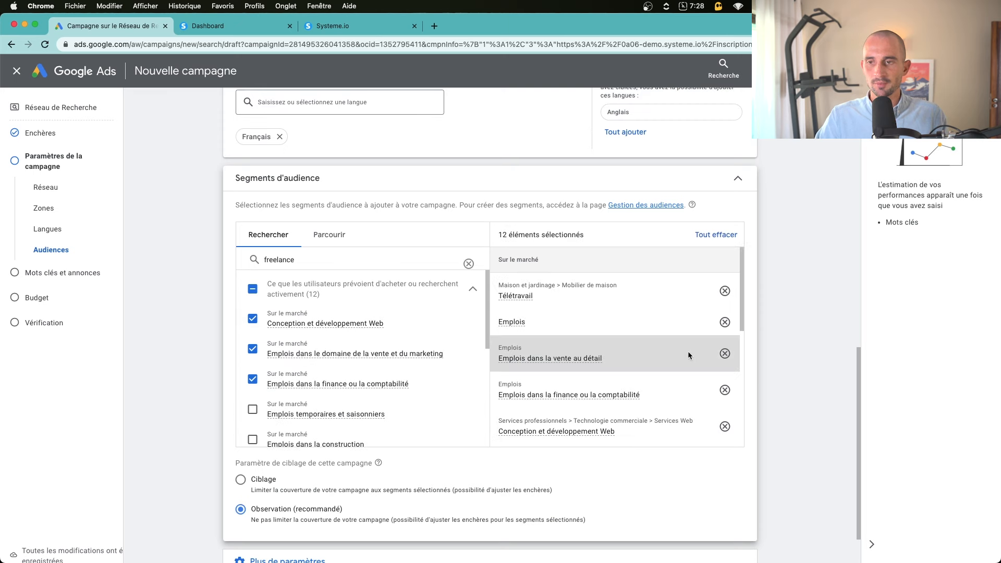
scroll(687, 351, down, 2)
scroll(592, 328, up, 2)
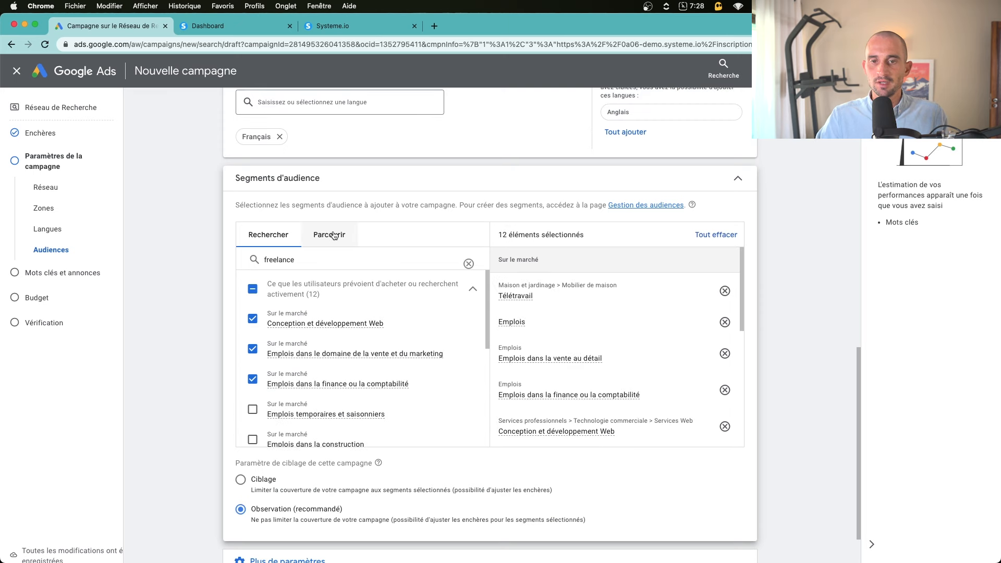
Browse the interest and affinity audience categories, then expand the additional campaign settings
click(328, 234)
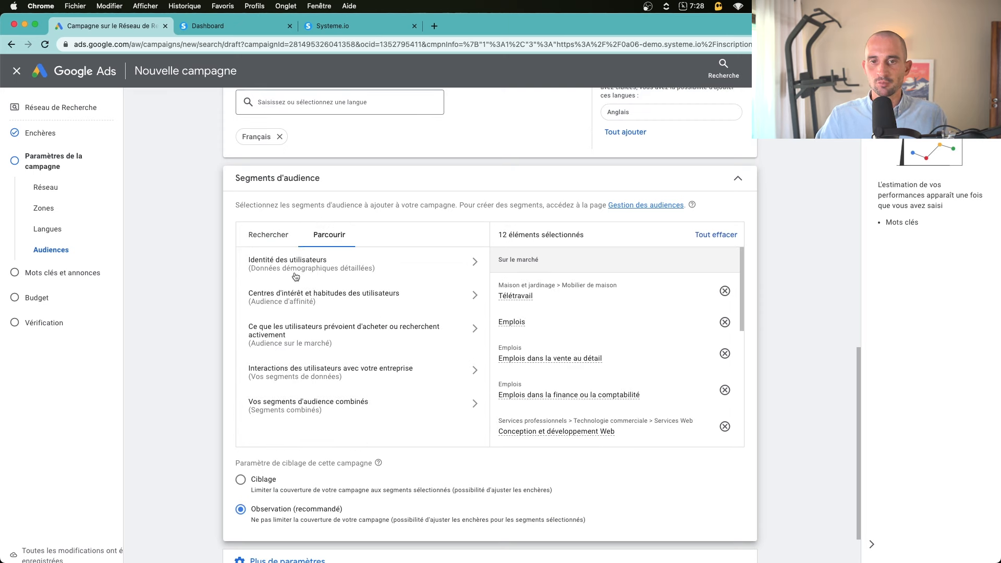
click(456, 306)
scroll(417, 338, down, 2)
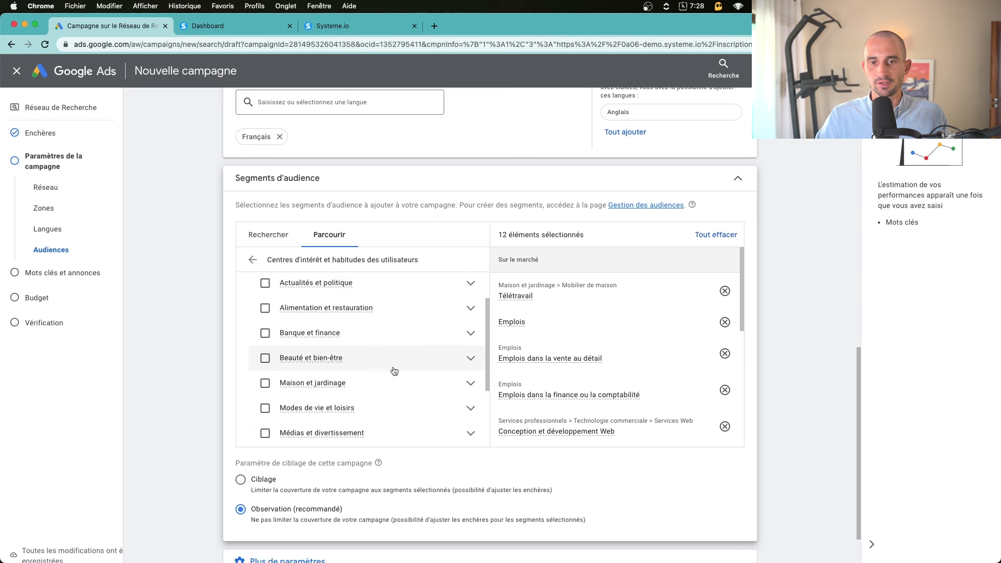
click(469, 357)
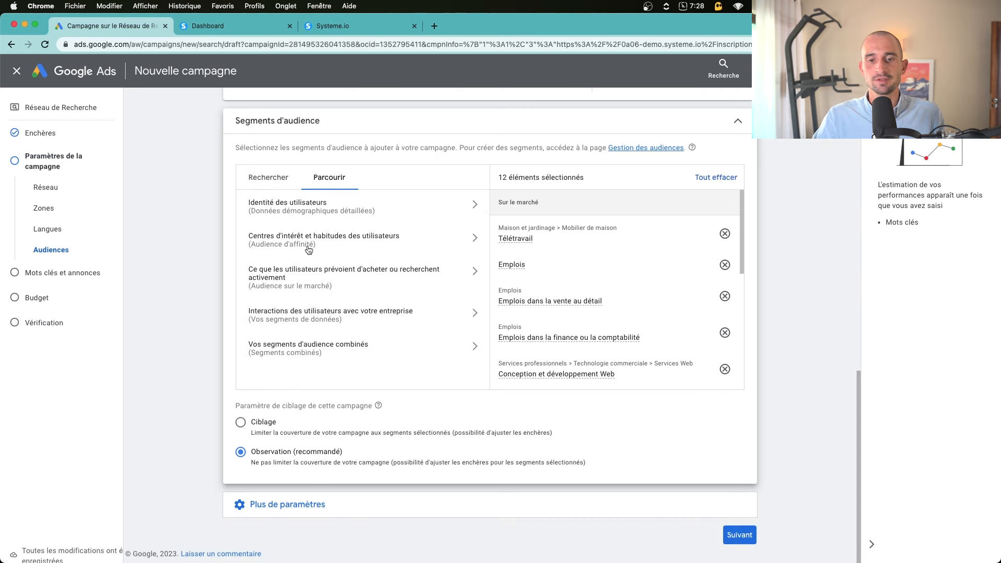
click(365, 503)
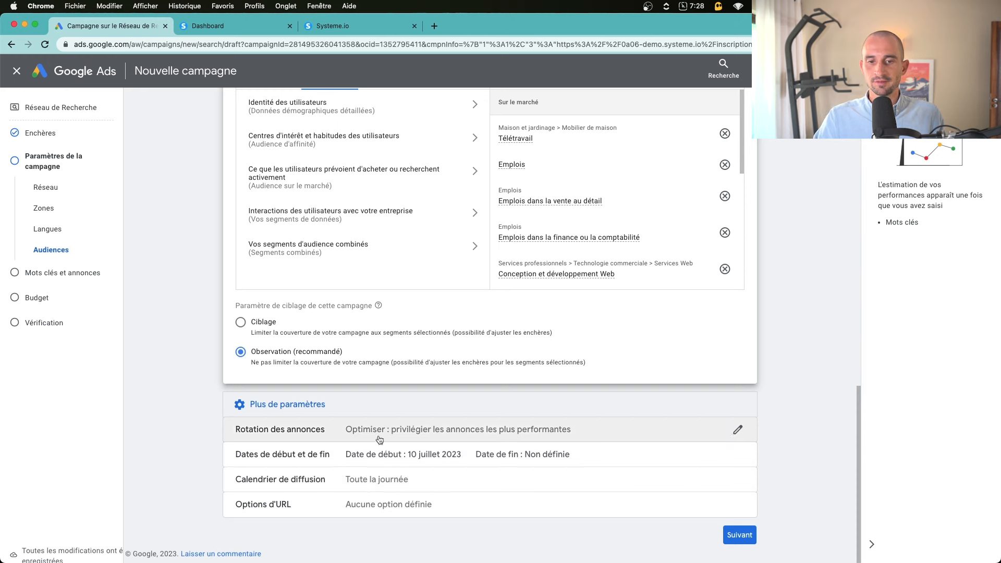
Move to the keywords and ads step and rename the ad group 'Formation Freelance en Publicité'
click(739, 534)
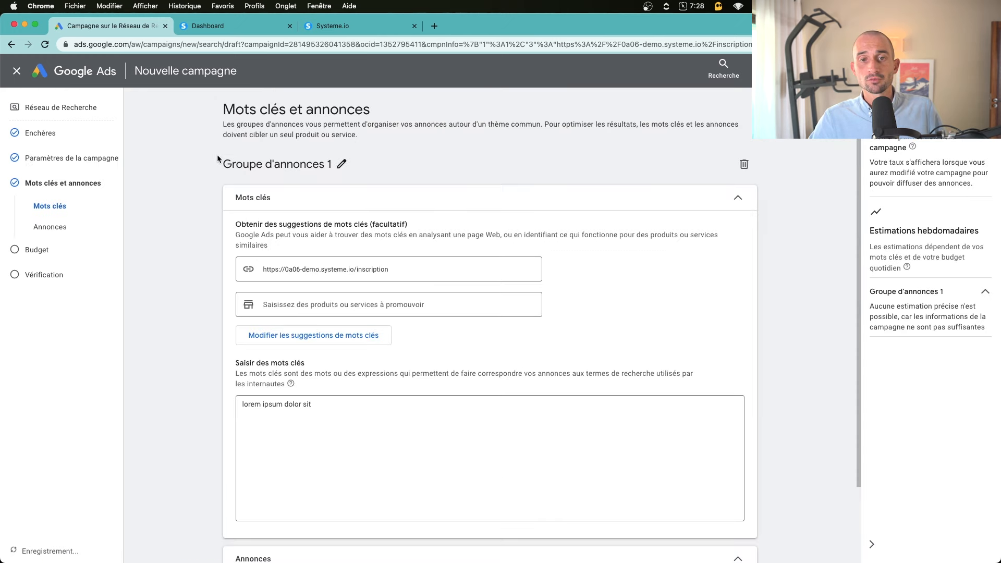
click(341, 166)
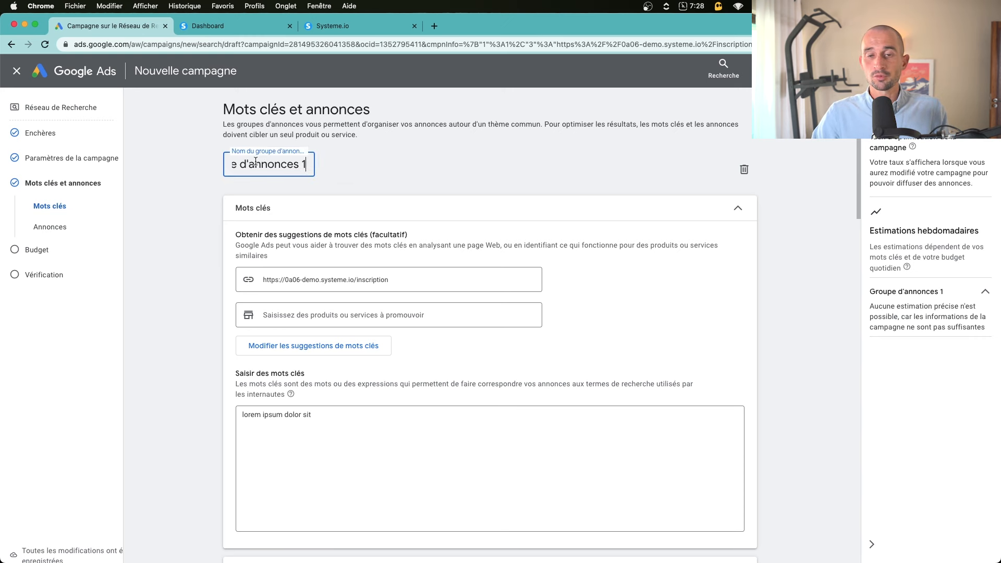
key(super+a)
text(F)
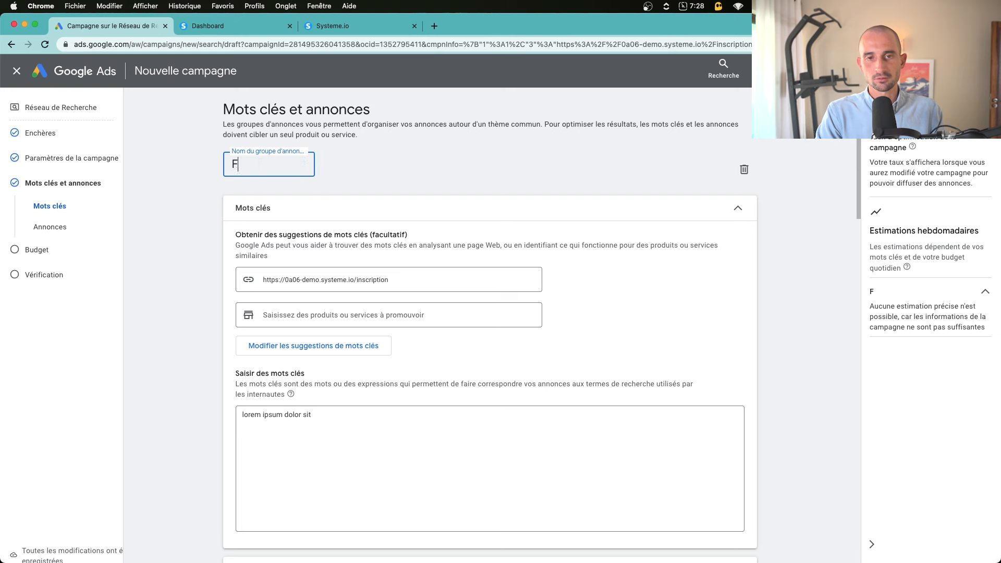
text(ormation Freelance en Publicité)
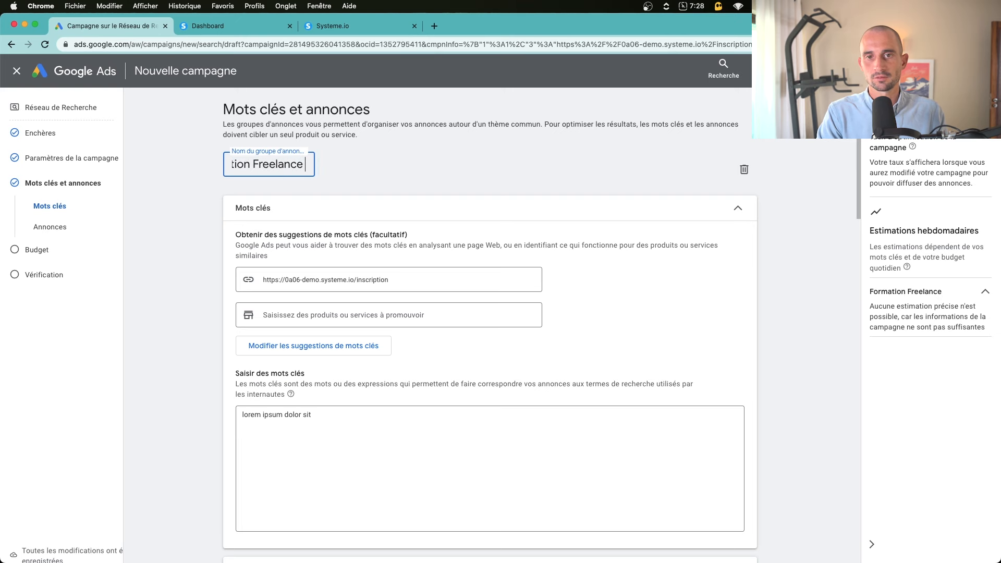
click(368, 147)
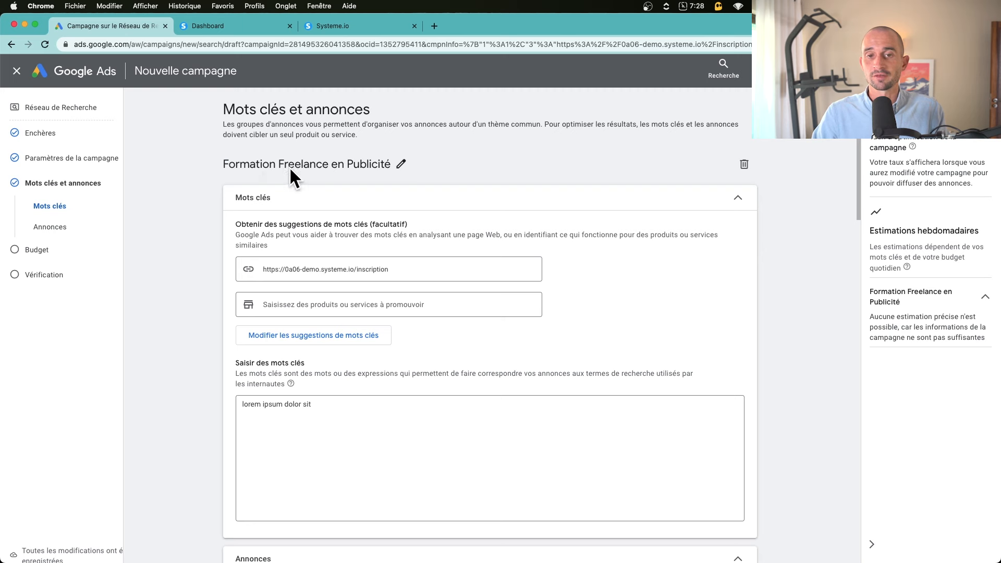
Delete the placeholder 'lorem ipsum dolor sit' text from the Saisir des mots clés box
scroll(365, 270, down, 2)
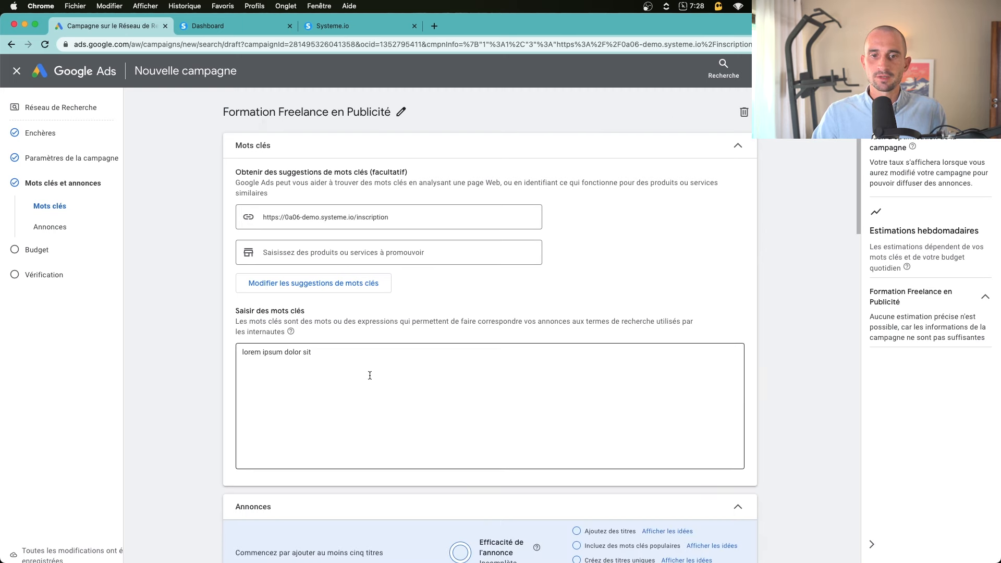
drag(369, 376, 164, 314)
drag(381, 373, 97, 290)
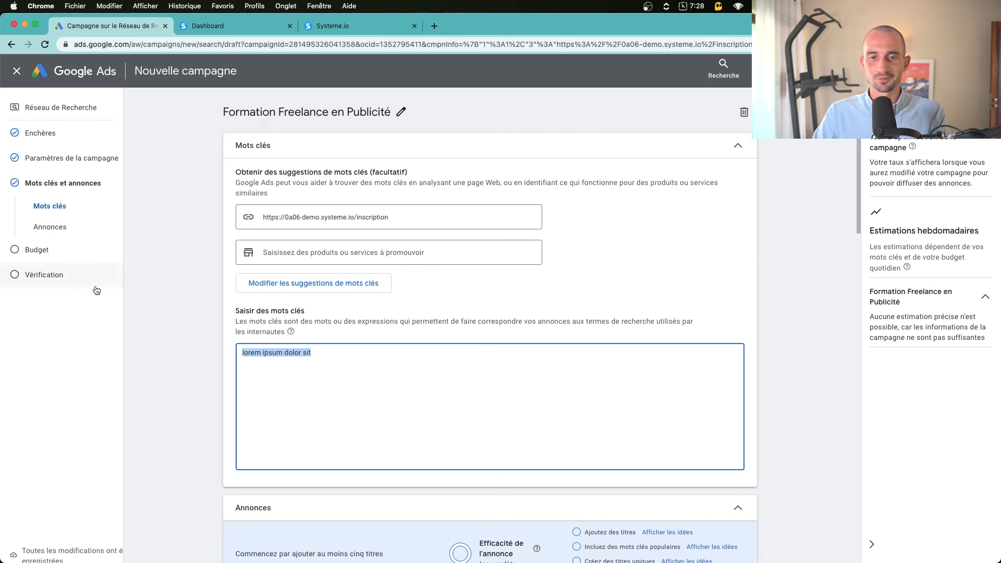
key(BackSpace)
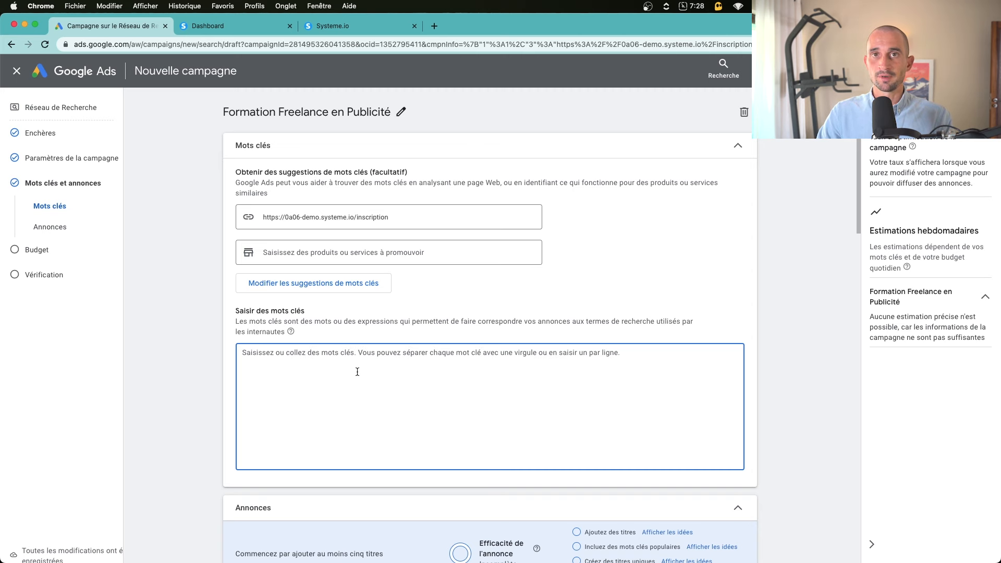
click(776, 69)
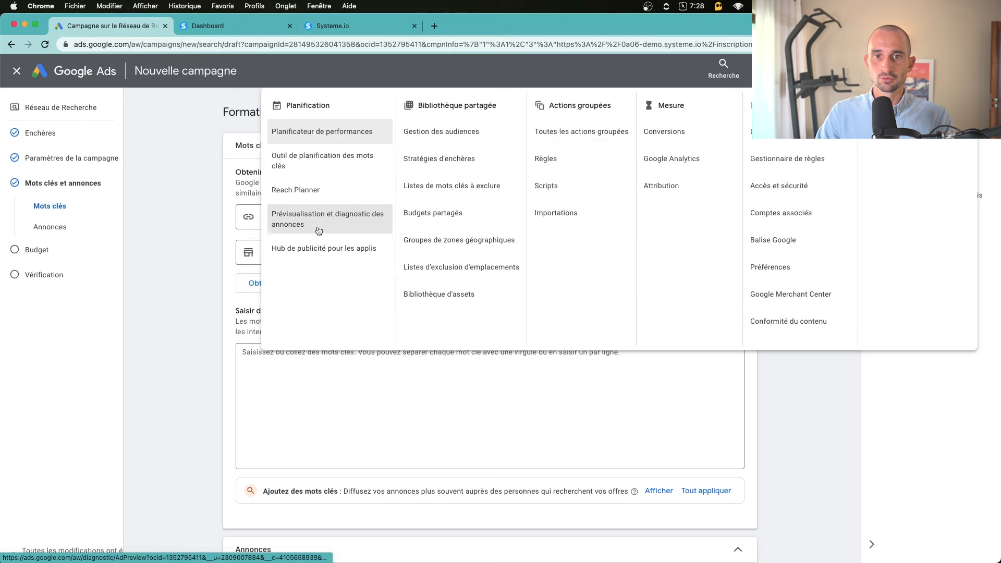
Open Keyword Planner in a separate browser tab
super+click(335, 163)
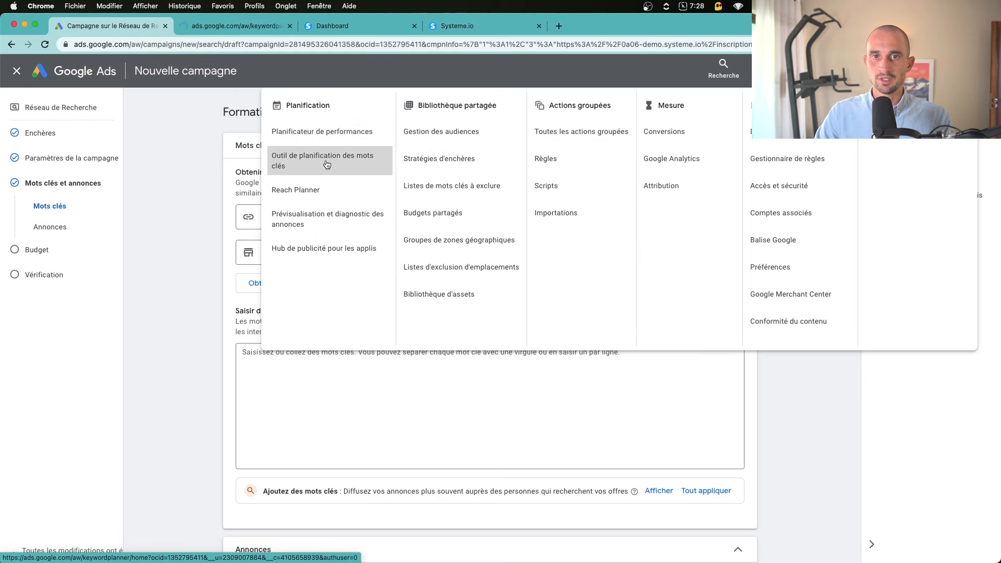
right_click(339, 162)
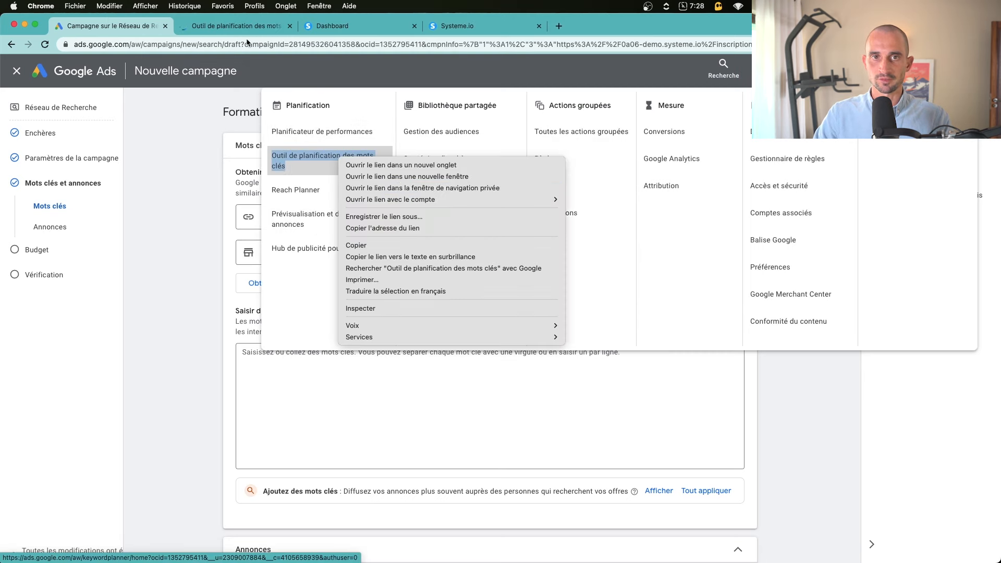
click(181, 171)
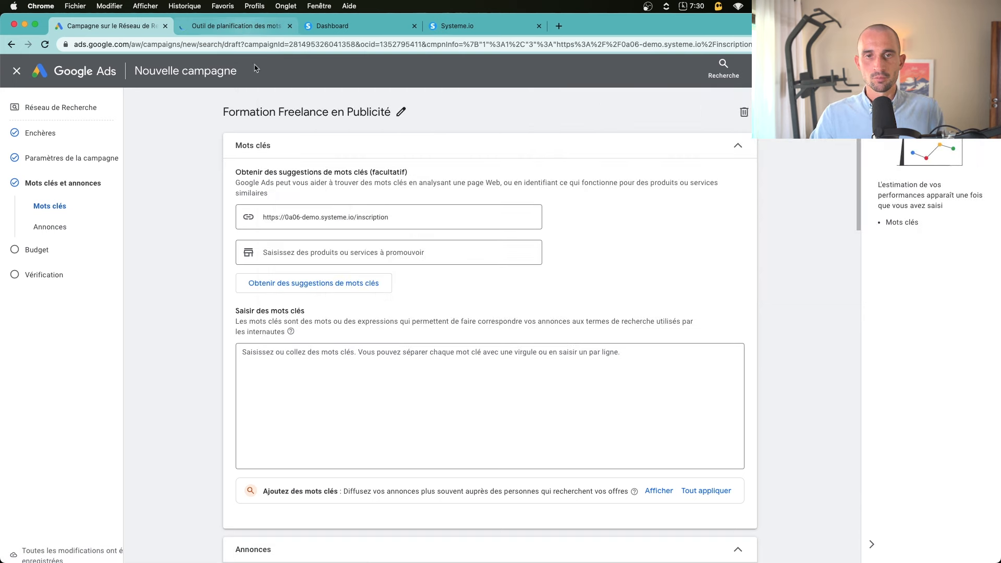
drag(221, 114, 391, 113)
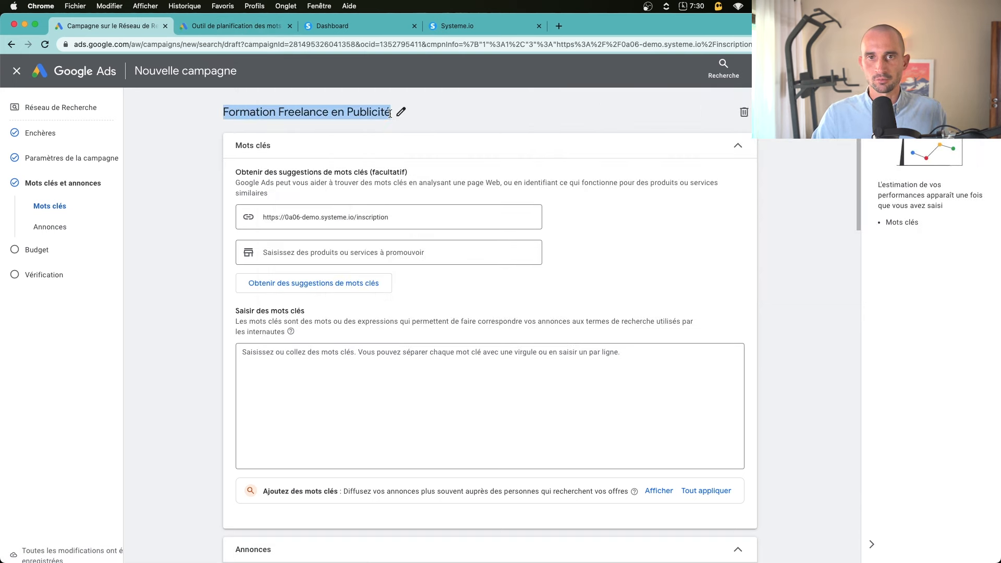
click(227, 27)
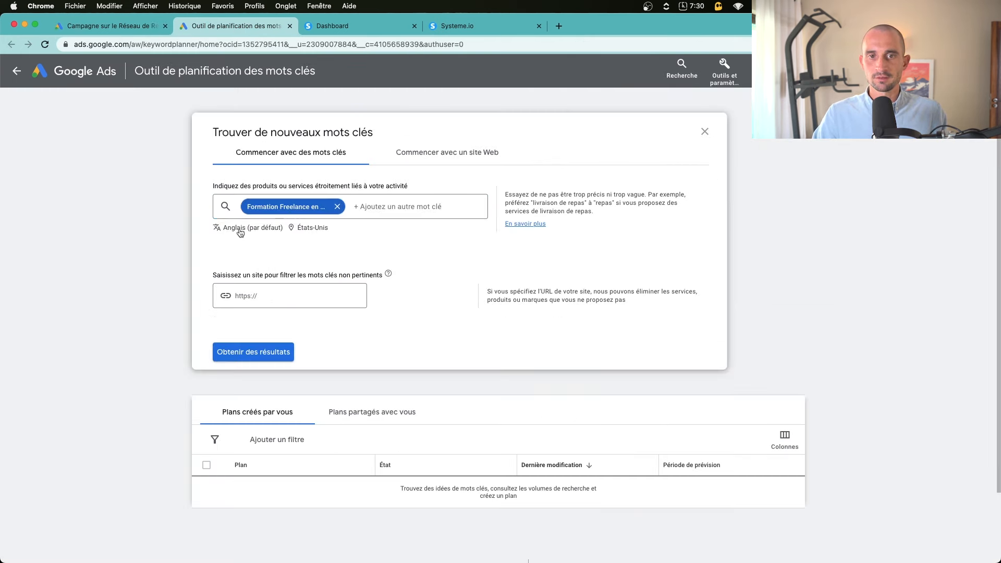
Set planner language to French and location to France only, then get ideas for 'Formation Freelance en Publicité'
click(238, 228)
text(fra)
click(259, 262)
click(278, 227)
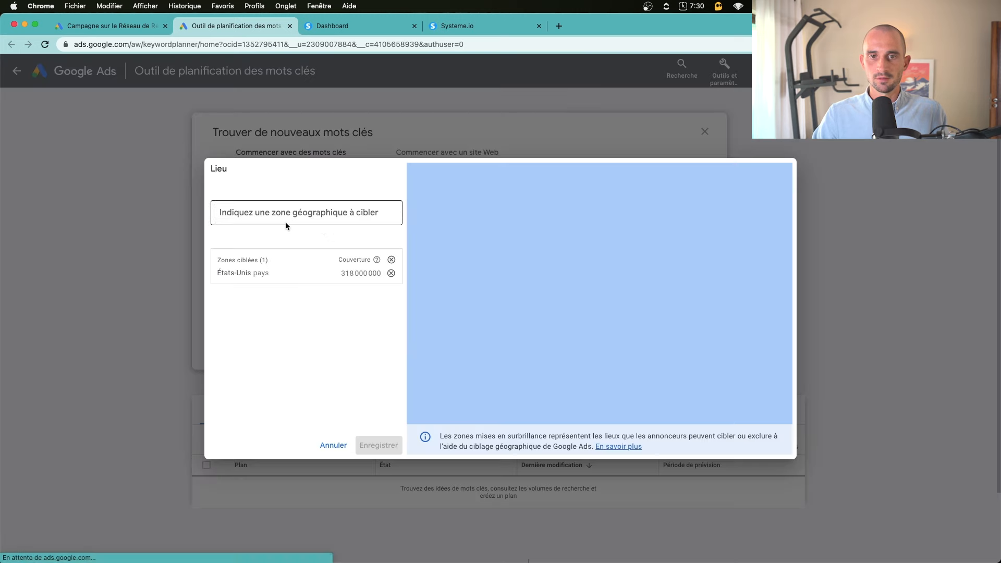
text(fra)
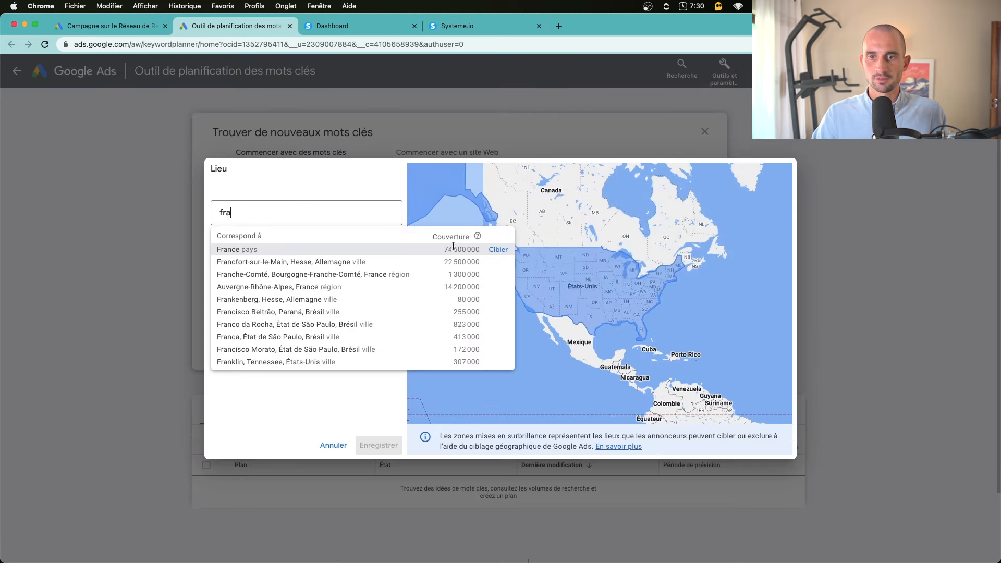
click(288, 250)
click(391, 286)
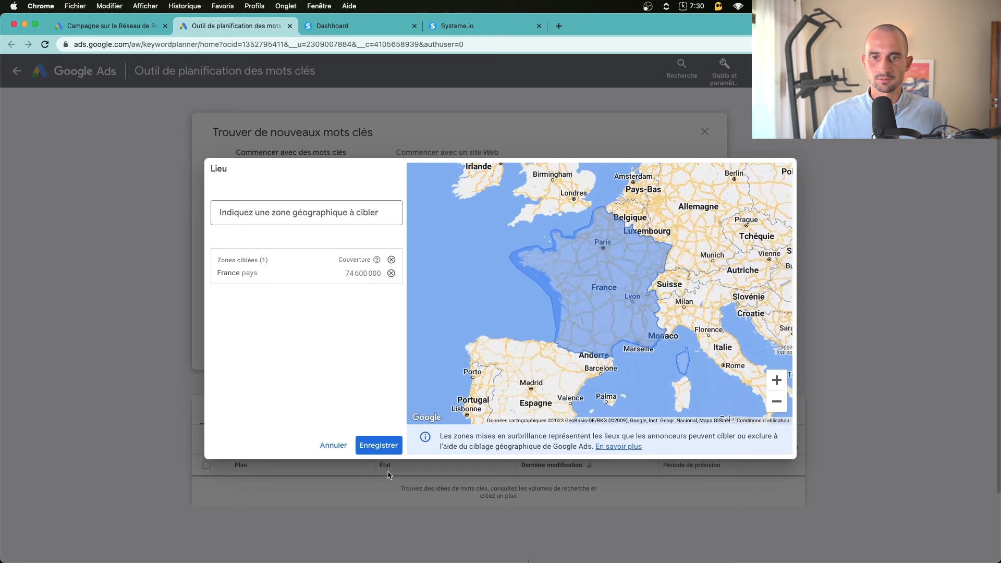
click(376, 444)
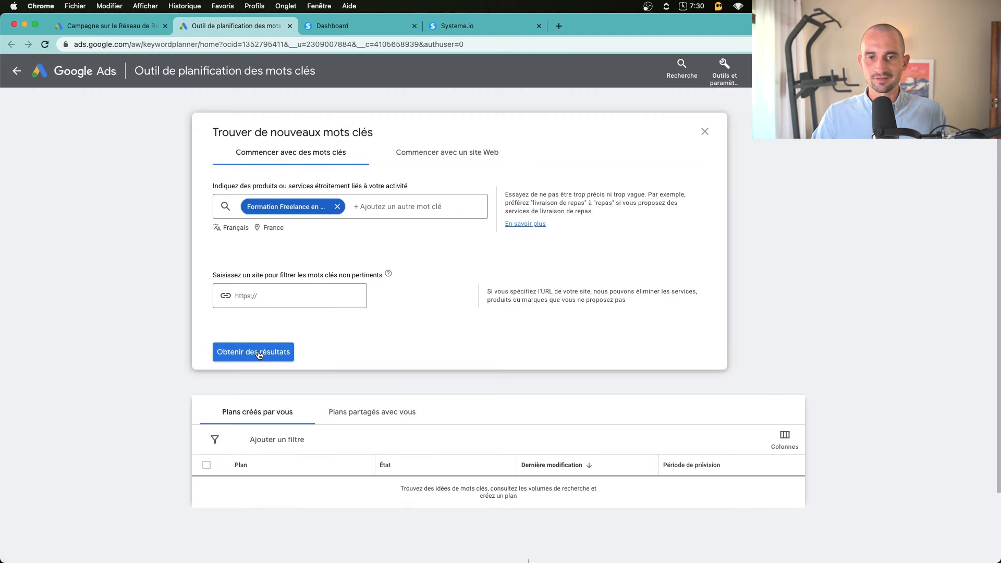
click(243, 356)
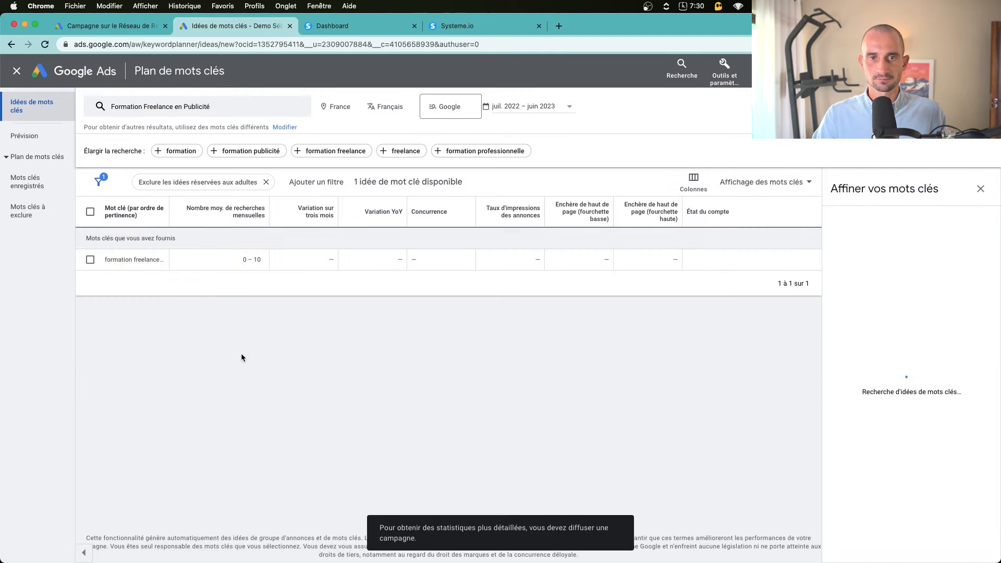
Widen the Mot clé column and swap the seed for devenir freelance, freelance publicité, formation publicité
drag(170, 209, 238, 209)
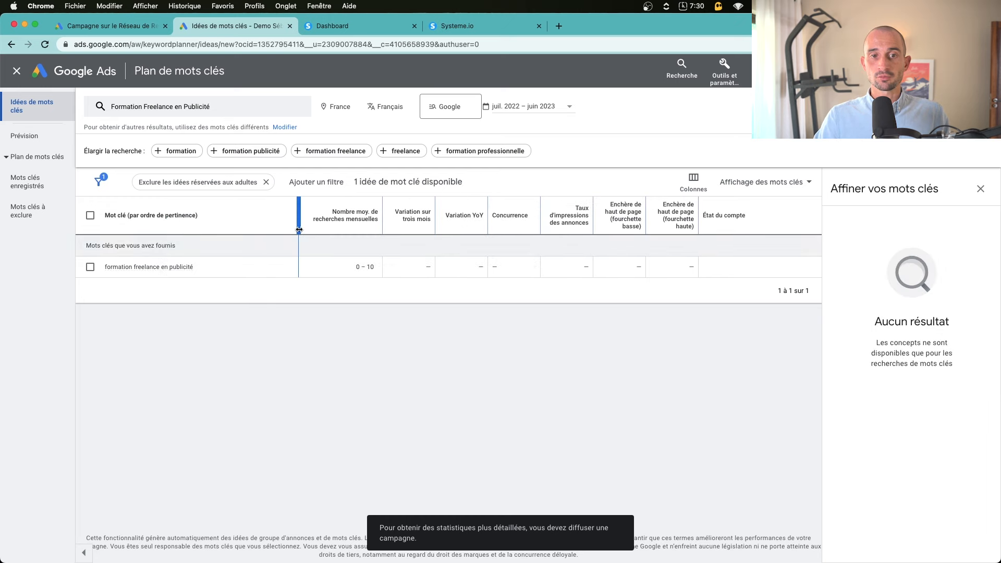
click(228, 111)
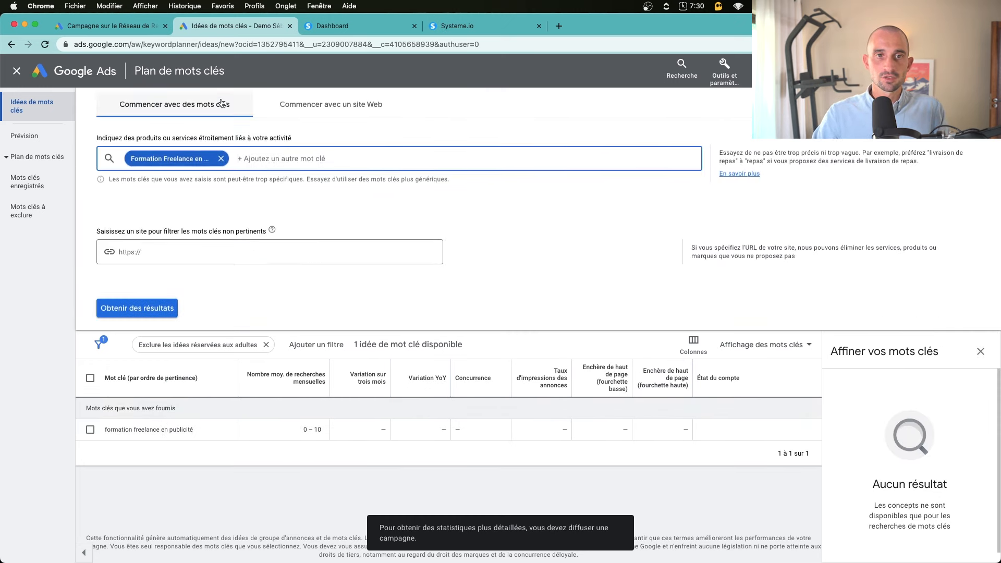
key(BackSpace)
text(devenir fr)
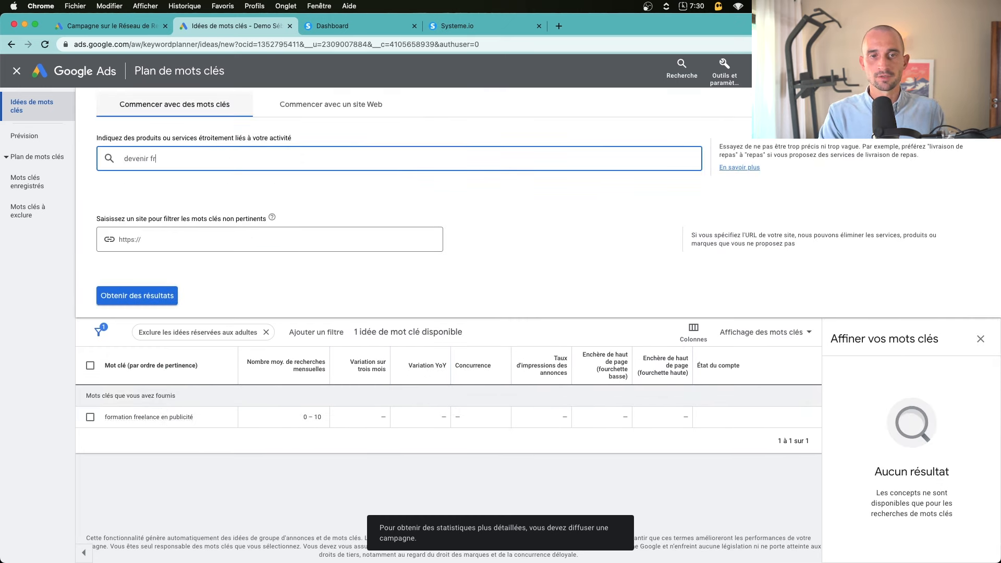
text(eelance)
key(Return)
text(freelan)
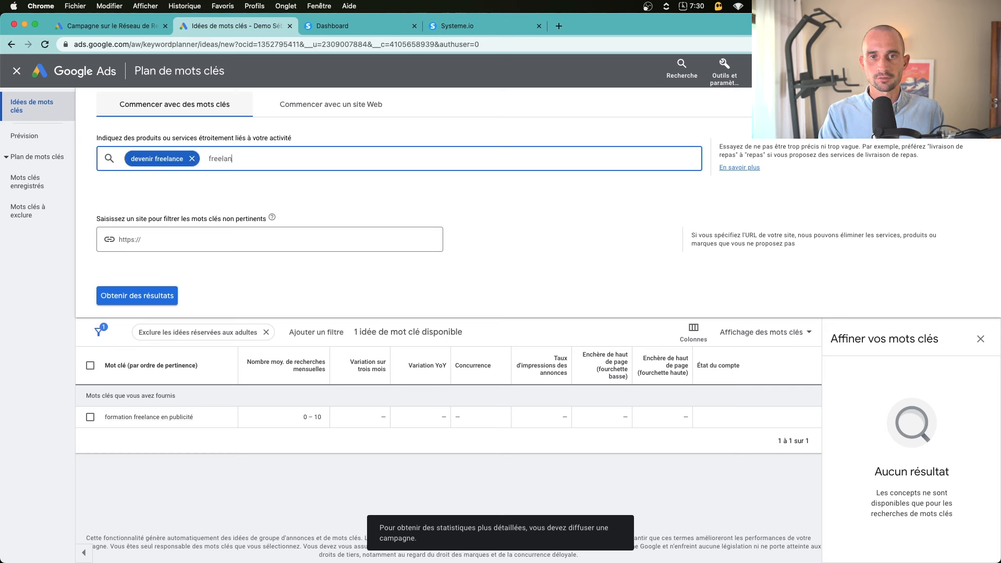
text(ce publicité)
key(Return)
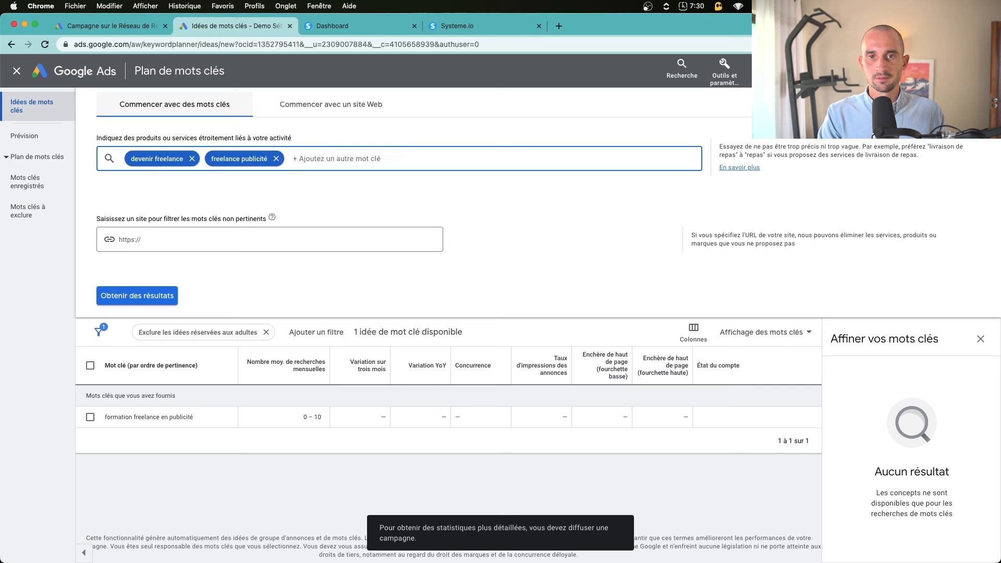
text(formation )
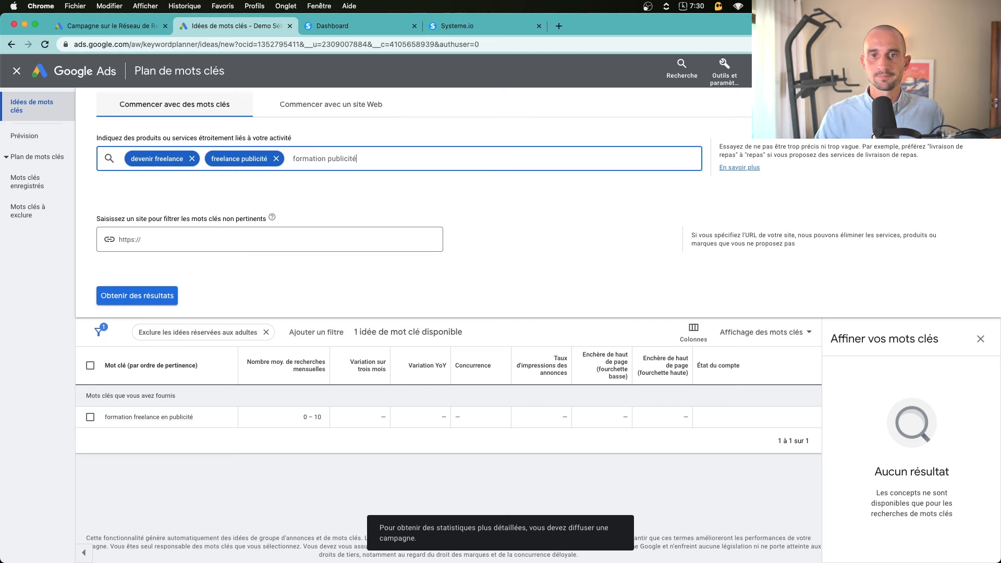
text(publicité)
key(Return)
Get ideas for the three seeds and paste 'freelance publicité' into the campaign keywords
click(165, 296)
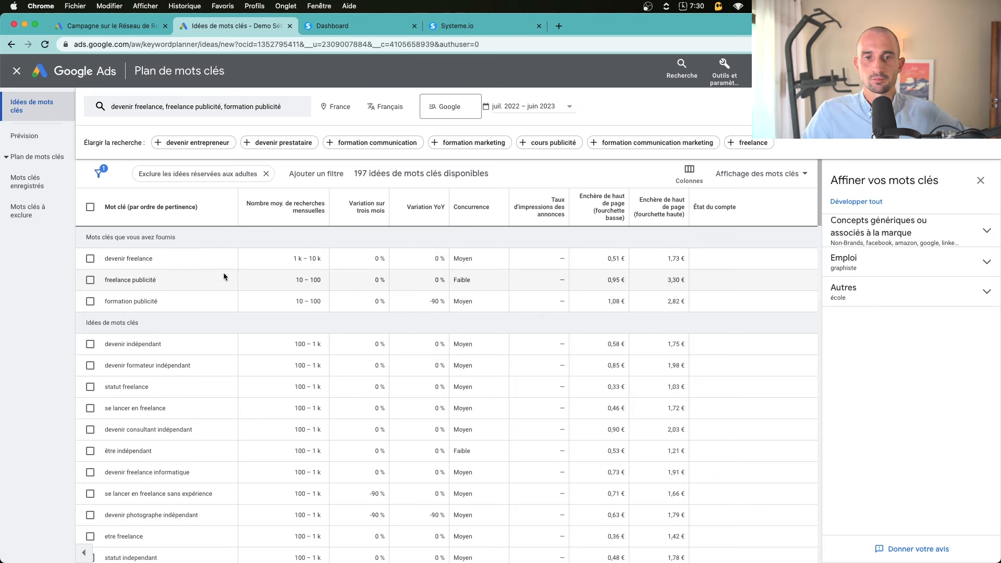
scroll(324, 308, down, 1)
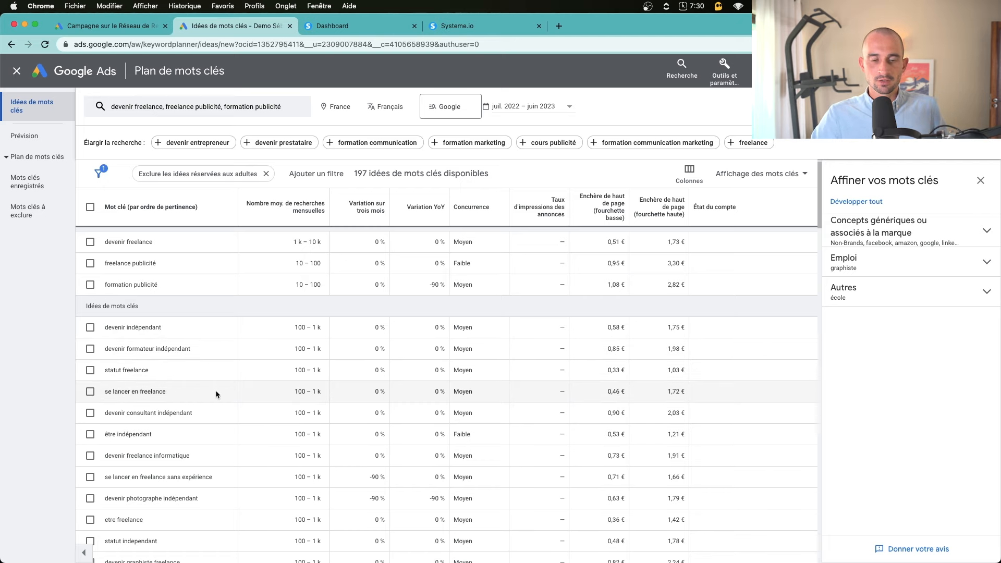
scroll(219, 392, down, 2)
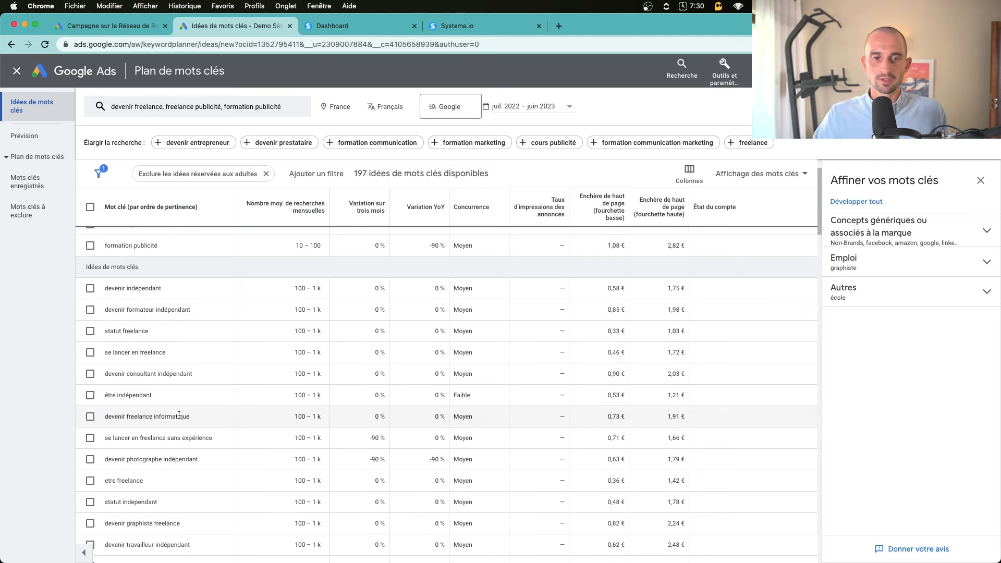
scroll(172, 411, up, 3)
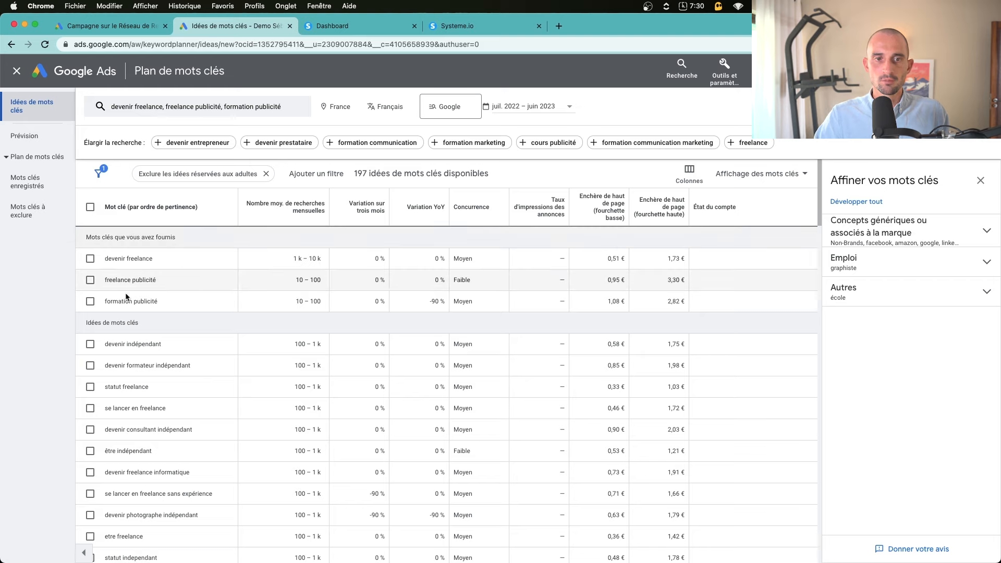
triple_click(115, 279)
key(super+c)
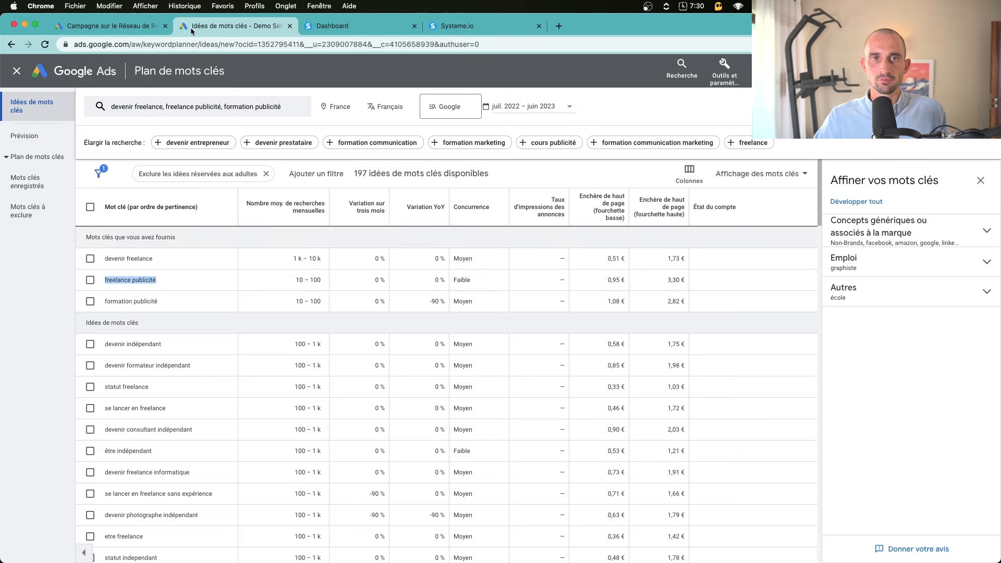
click(120, 30)
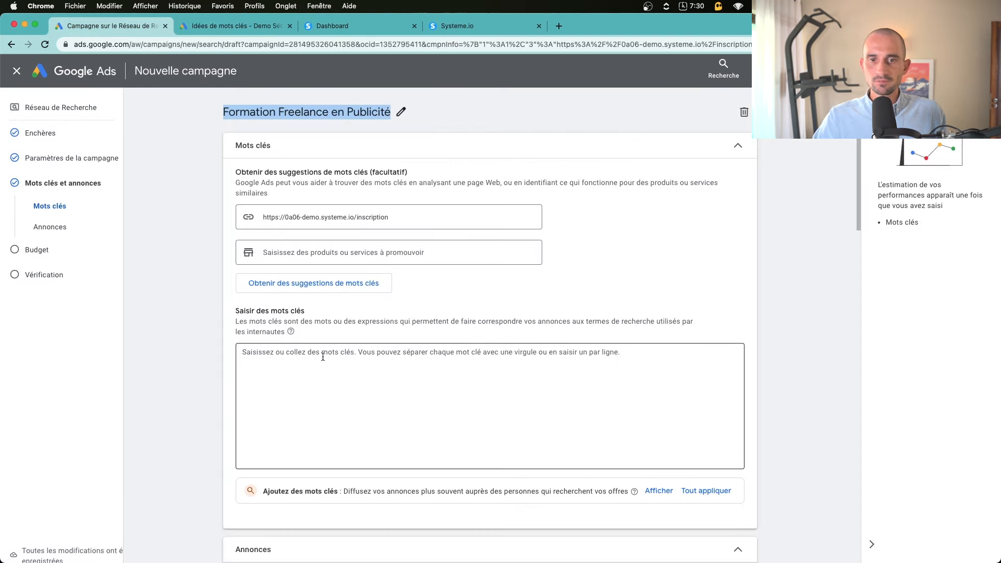
click(299, 360)
key(super+v)
Copy 'formation publicité' and 'formation publicité digitale' from the planner into the campaign keyword list
key(ctrl+Tab)
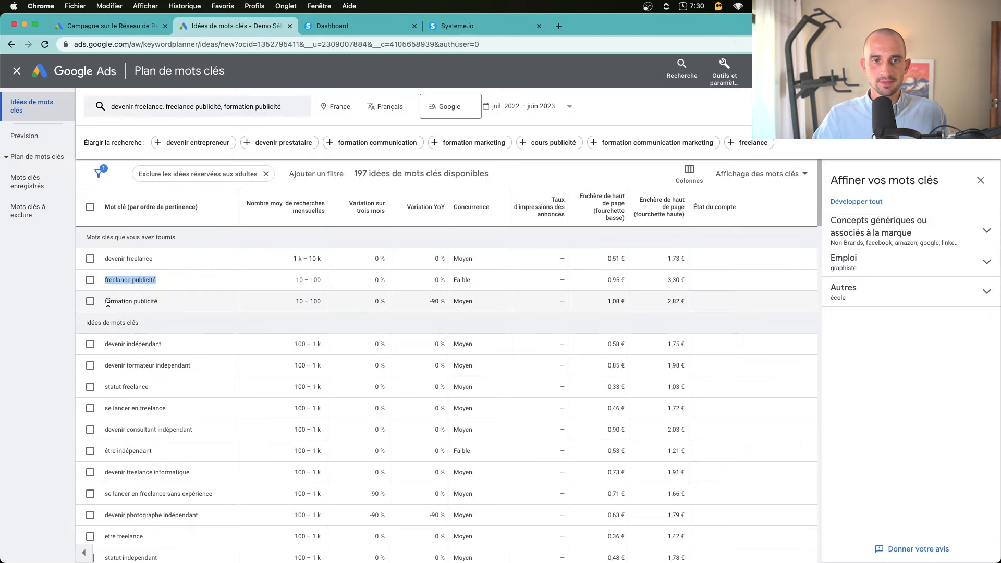
triple_click(115, 301)
key(ctrl+shift+Tab)
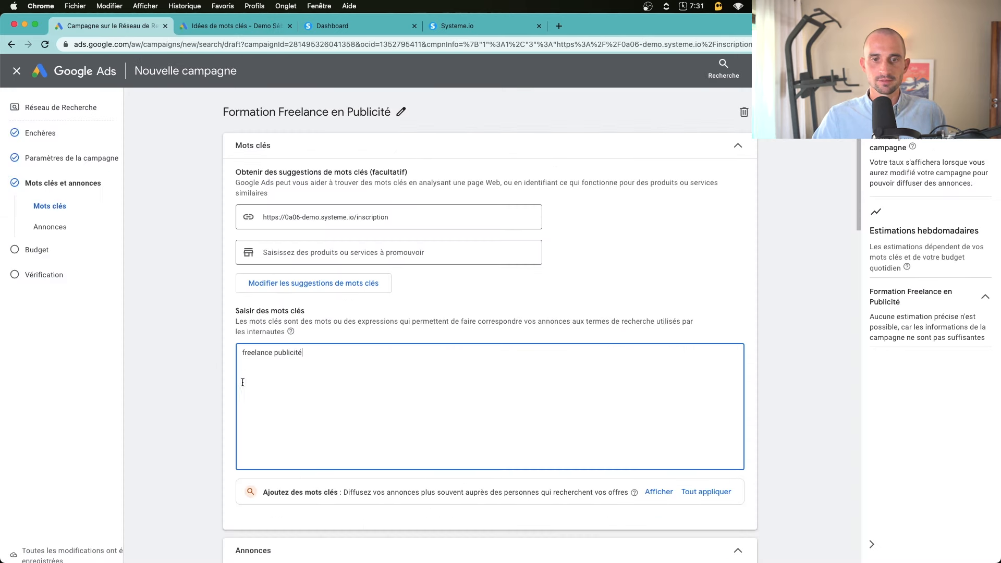
key(ctrl+Tab)
scroll(201, 414, down, 5)
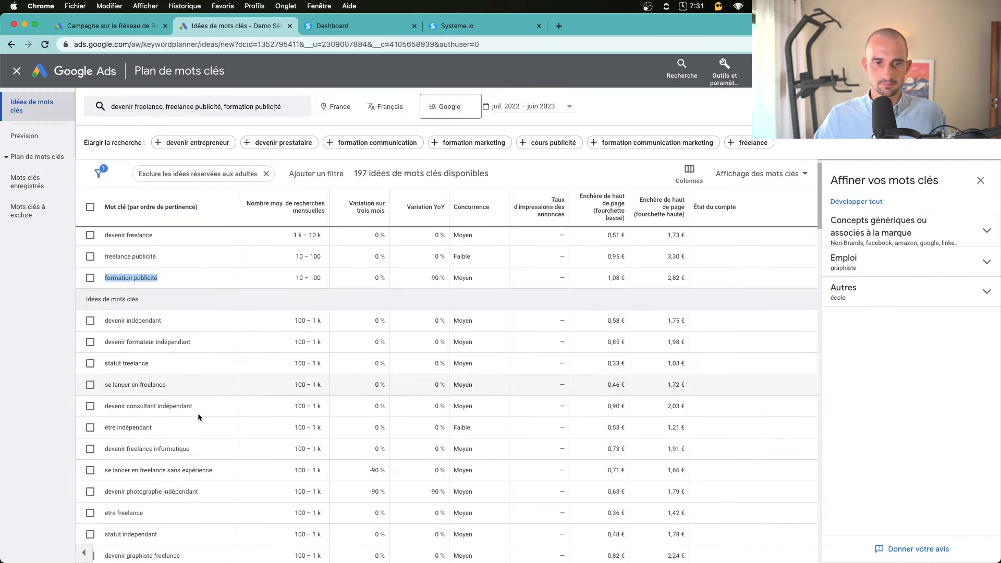
triple_click(133, 423)
key(super+c)
key(ctrl+shift+Tab)
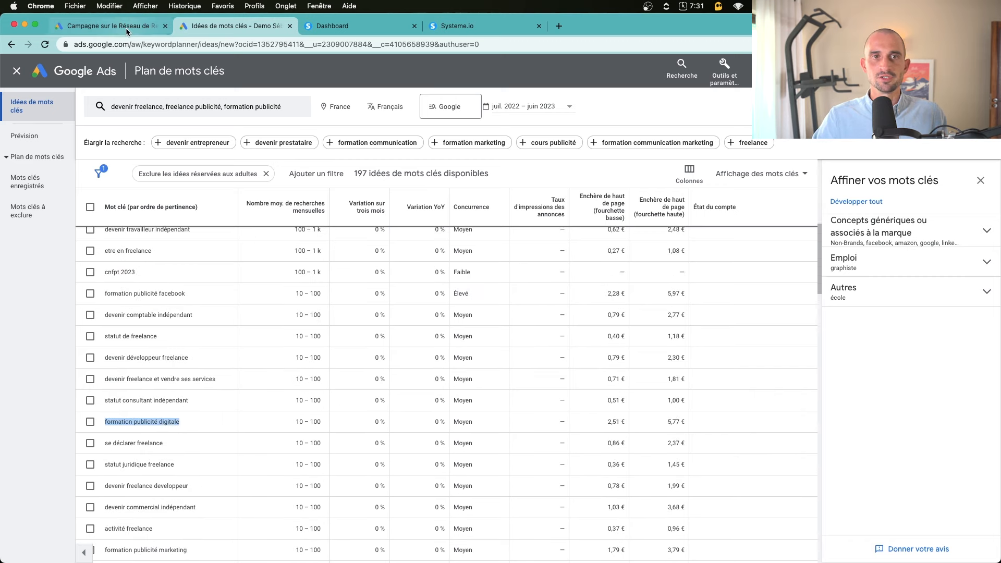
key(Return)
key(super+v)
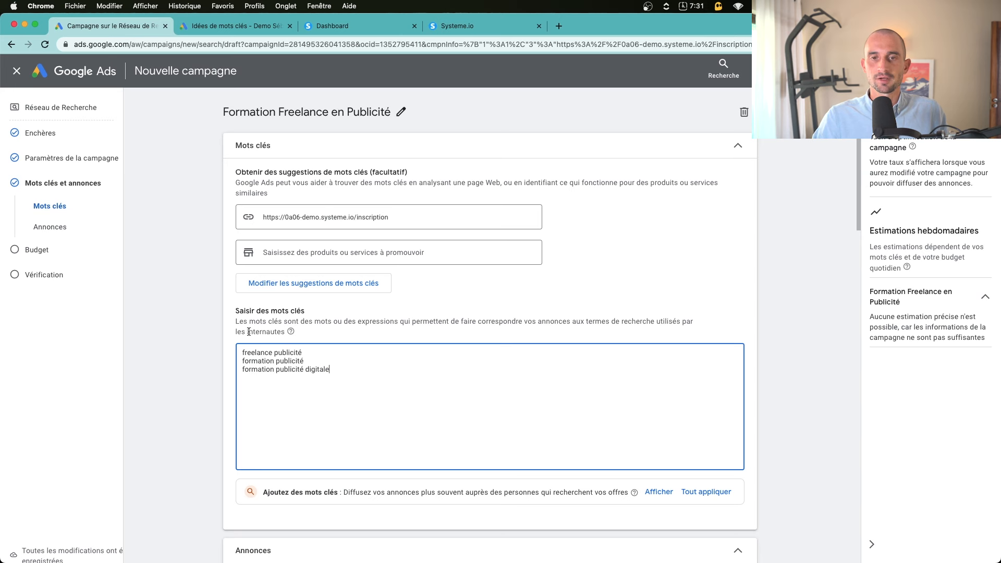
Select the three keyword lines in the Saisir des mots clés box to prepare editing
click(204, 397)
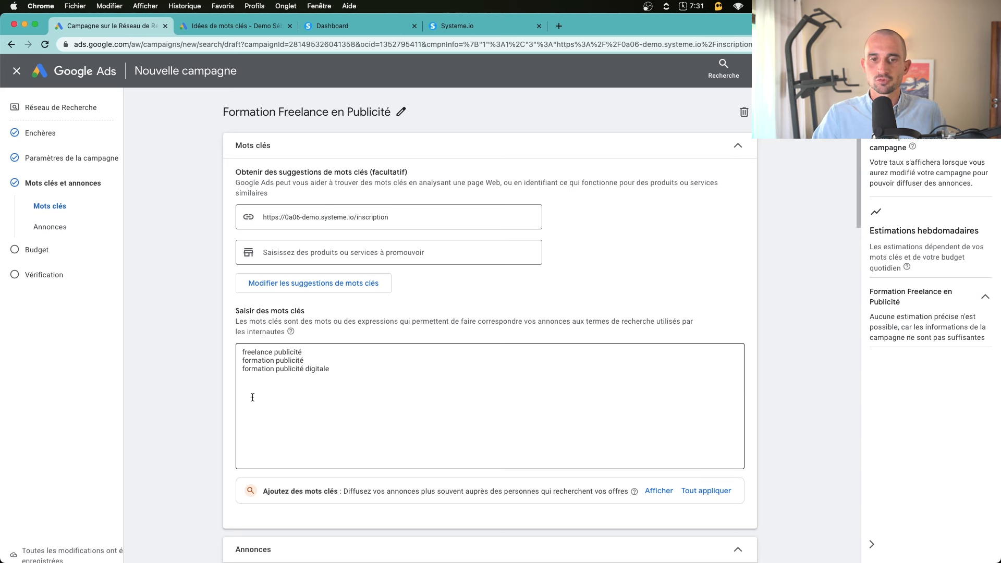
drag(362, 371, 213, 329)
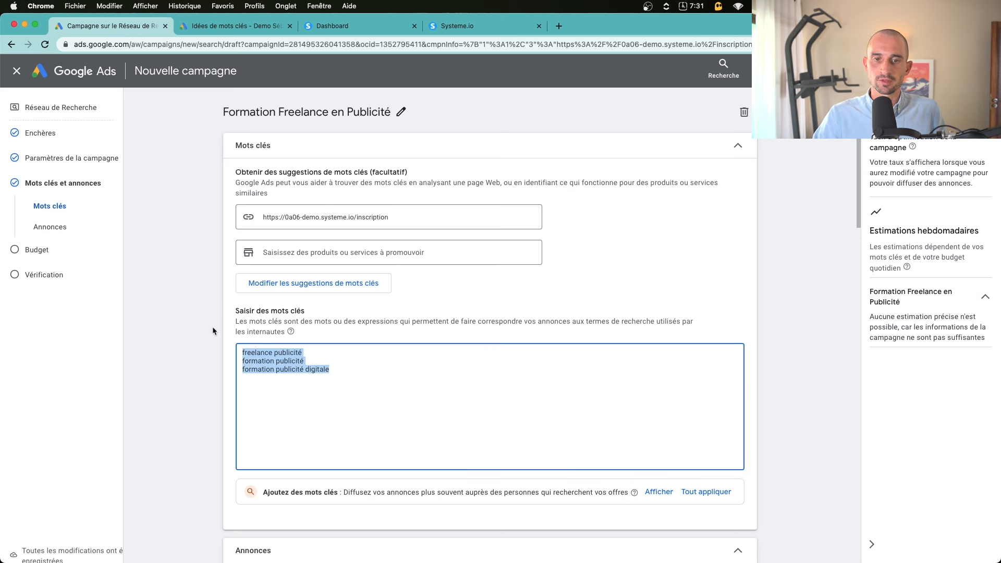
click(208, 387)
click(345, 371)
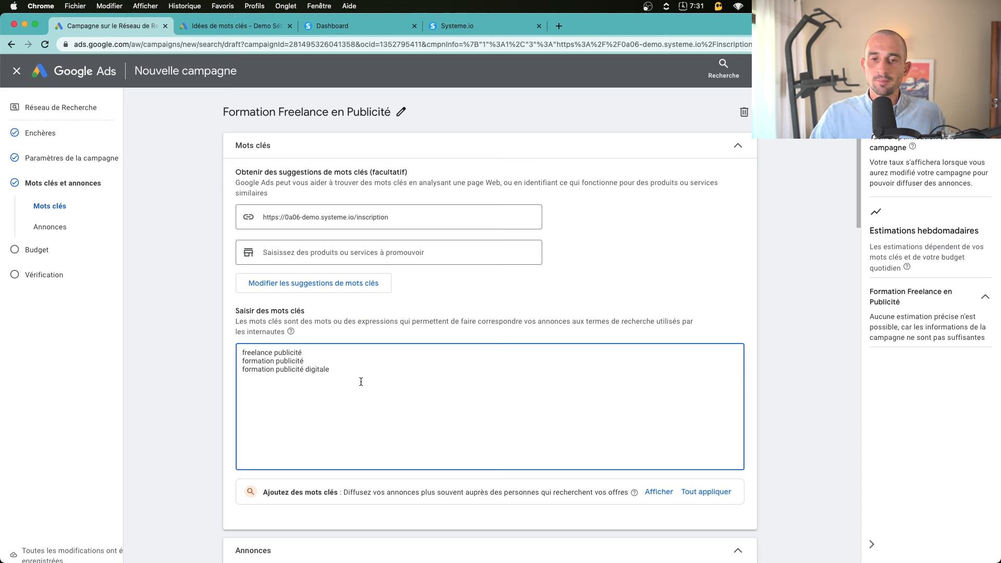
drag(242, 353, 360, 373)
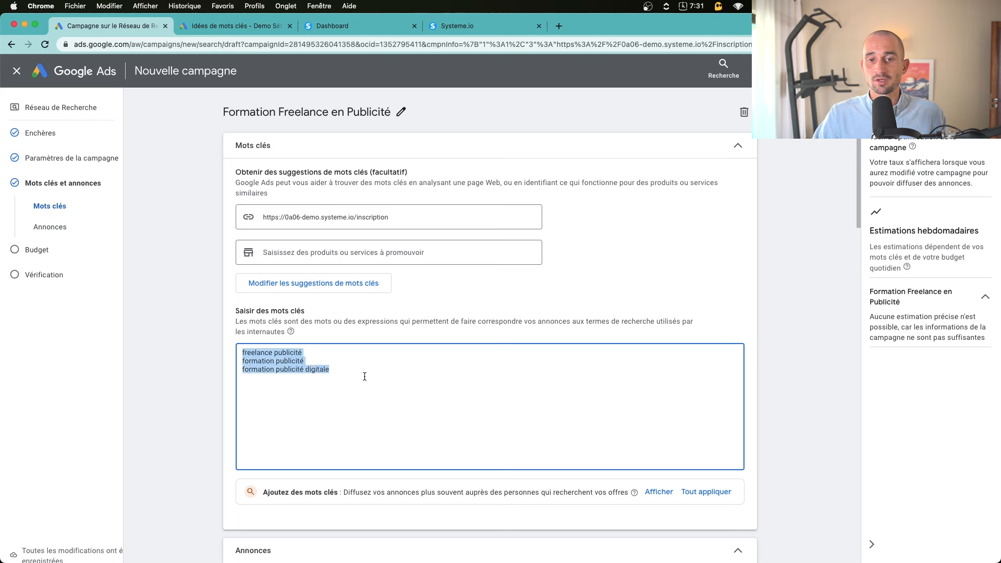
click(363, 375)
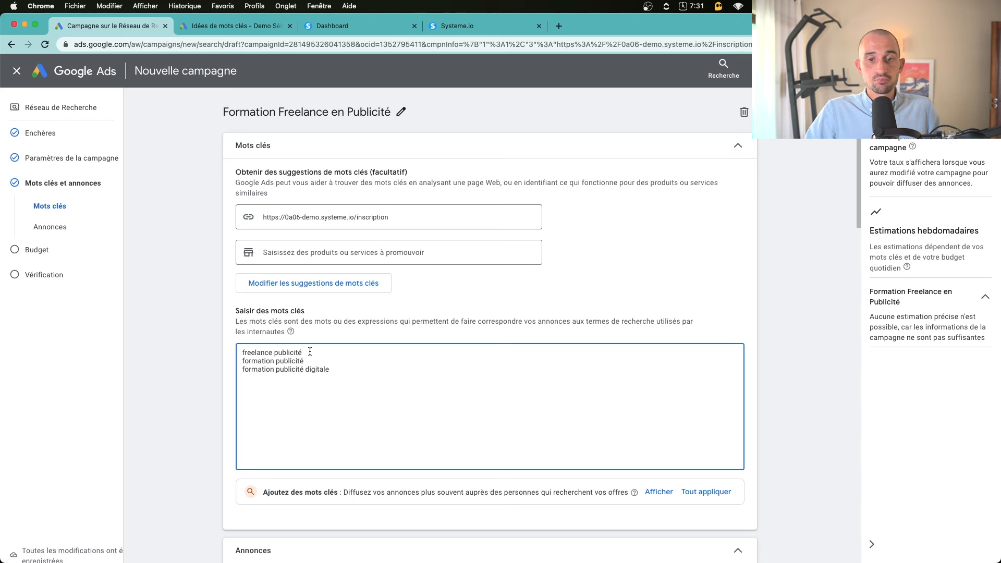
drag(308, 352, 241, 355)
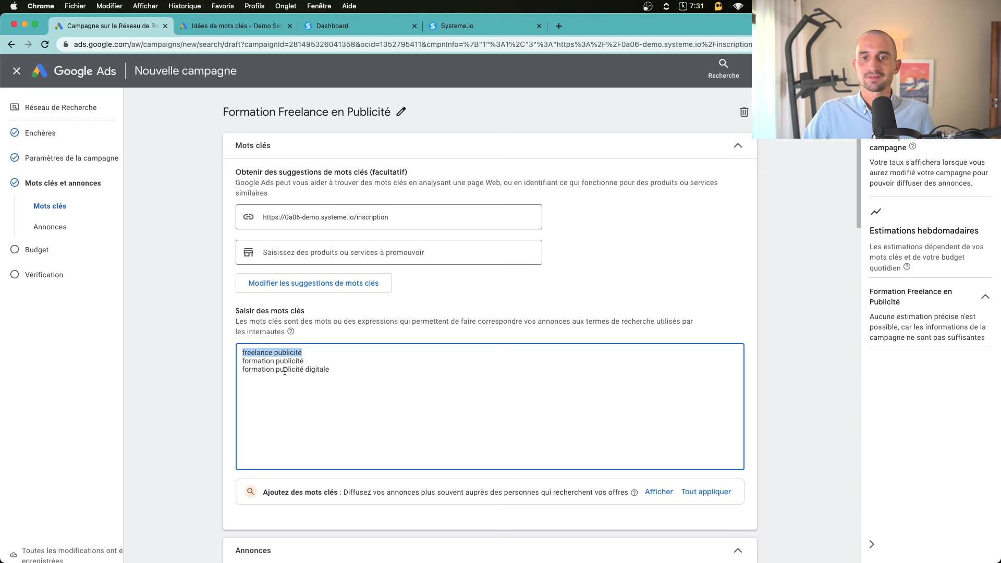
drag(384, 375, 236, 344)
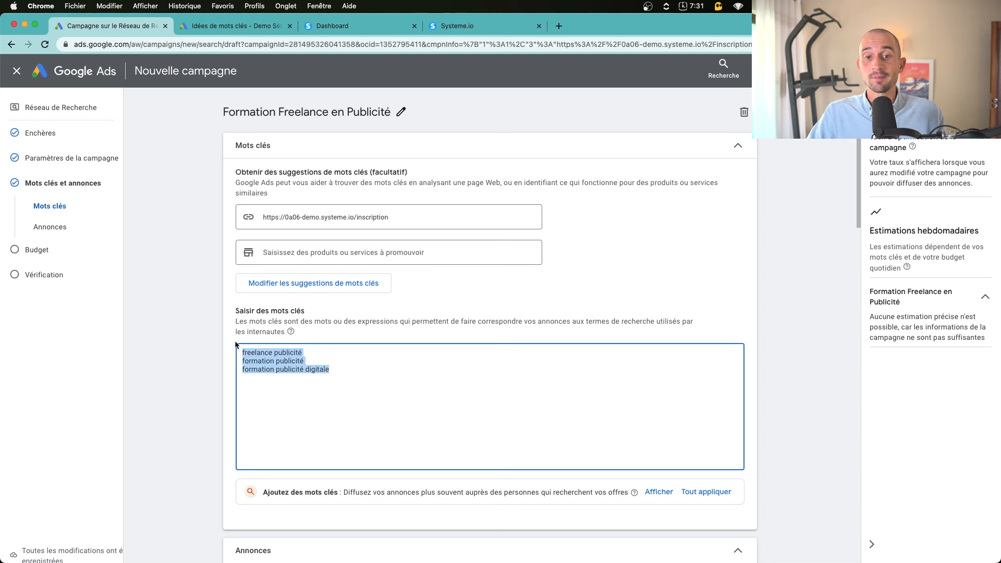
Enclose the keywords in quotation marks, starting with "freelance publicité", and commit the list
click(322, 354)
text(")
drag(321, 354, 168, 296)
key(Left)
text(")
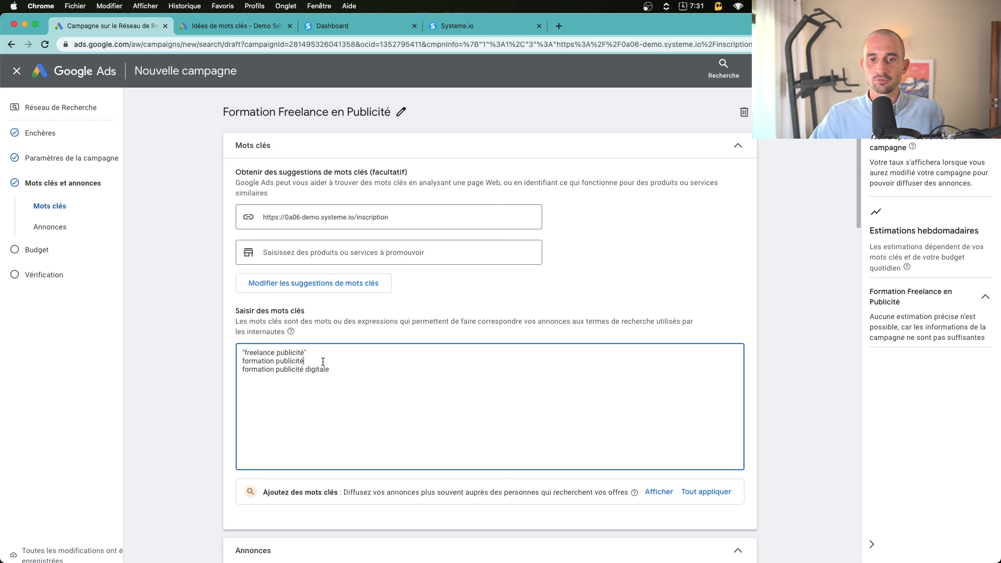
text(")
text(")
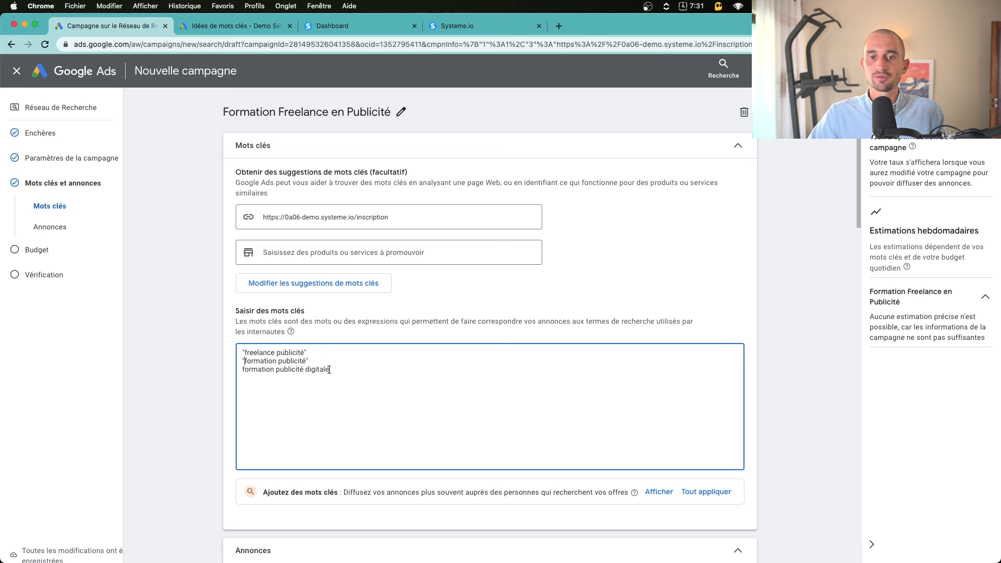
text(")
click(365, 383)
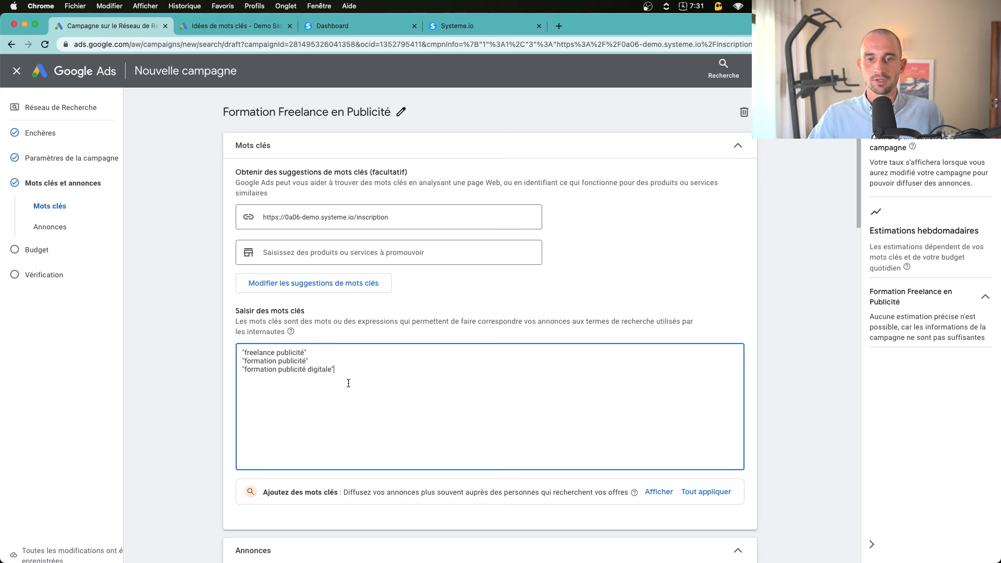
click(190, 378)
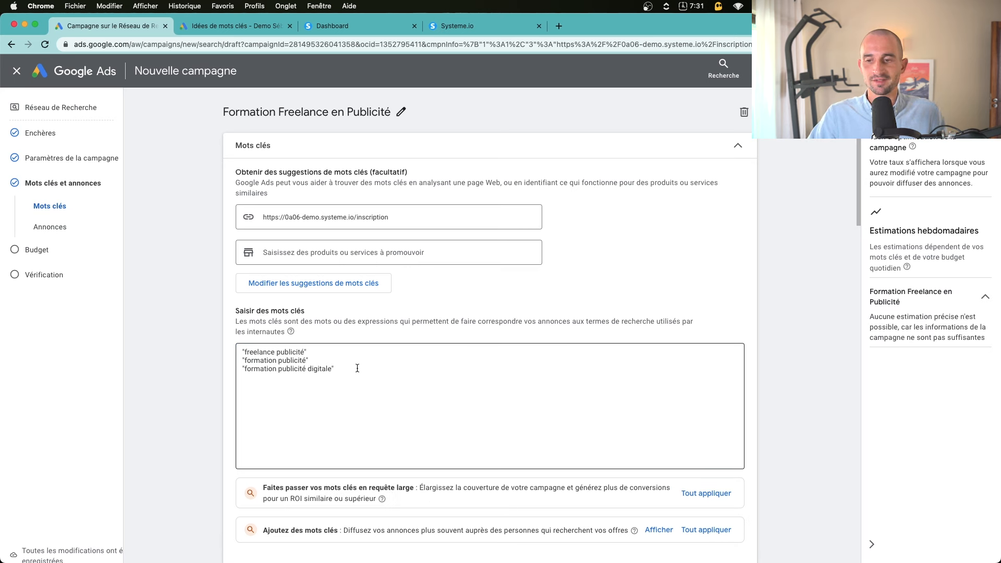
Set the ad's display path to formation / publicité
scroll(284, 389, down, 10)
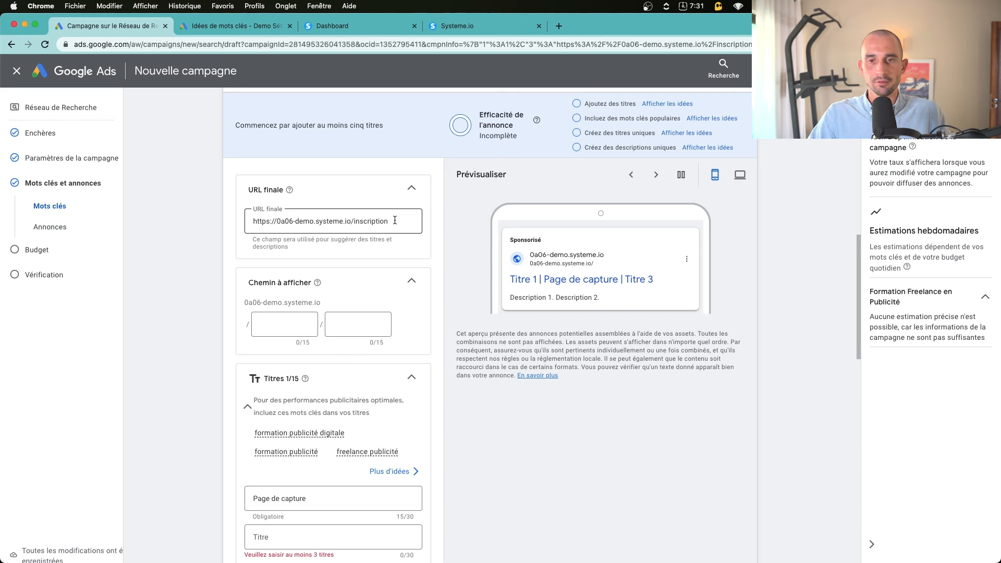
drag(394, 220, 238, 221)
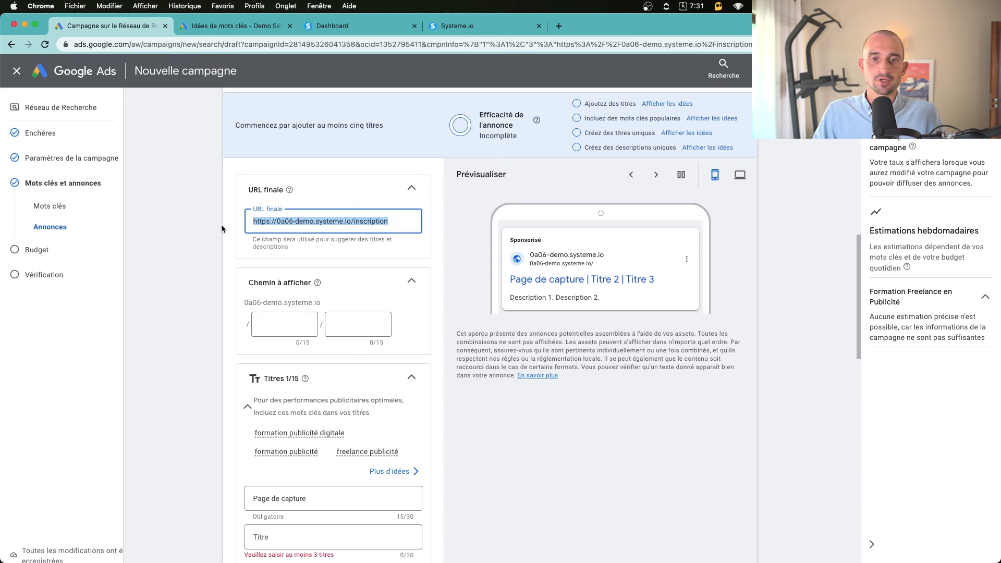
click(222, 228)
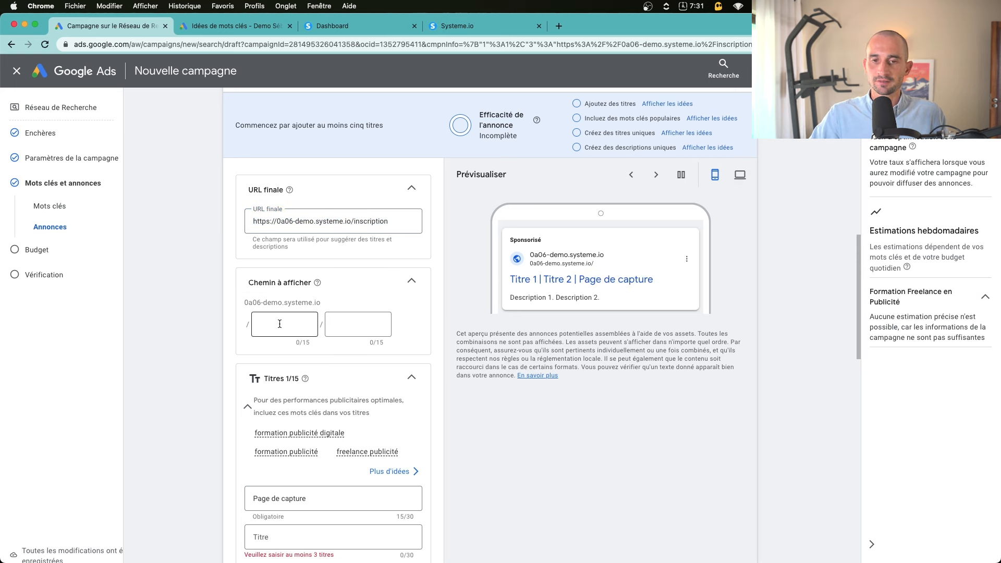
click(279, 324)
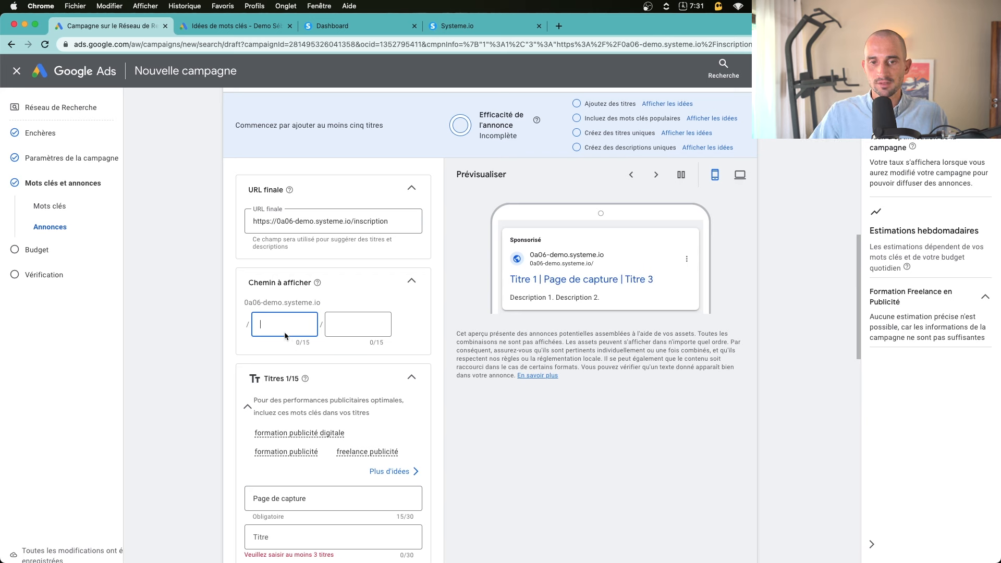
text(formation)
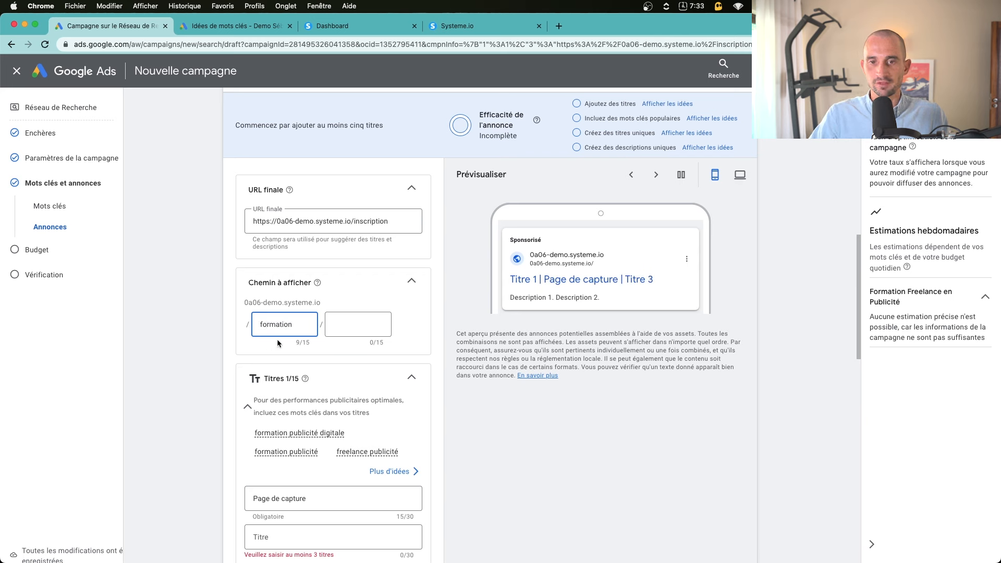
click(363, 323)
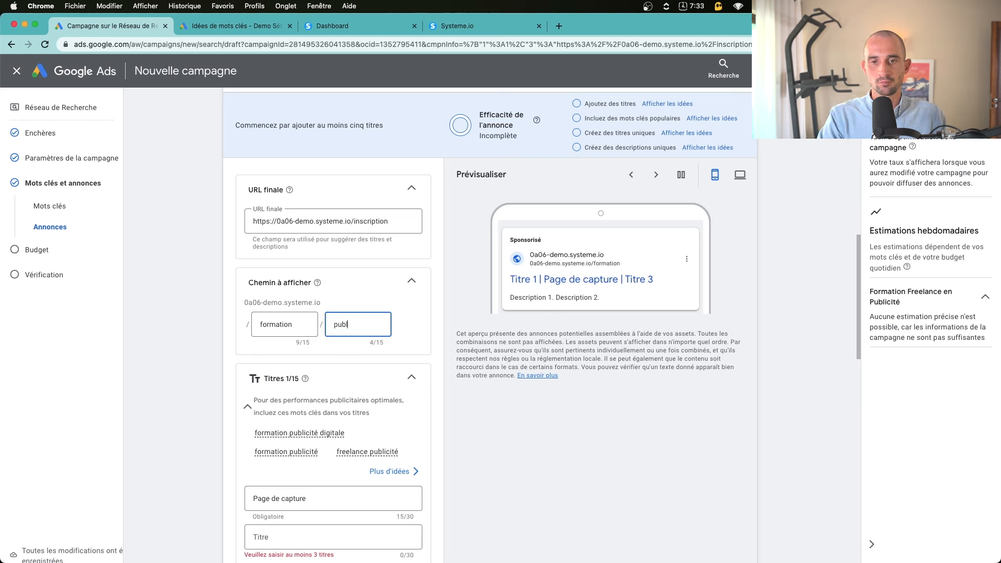
click(214, 338)
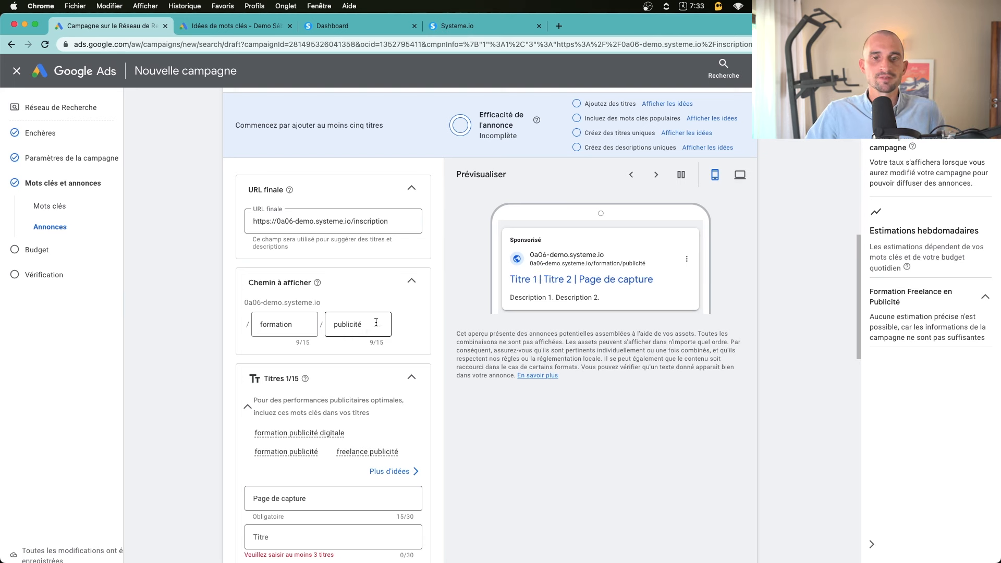
Clear the 'Page de capture' text from the first headline field
scroll(365, 323, down, 5)
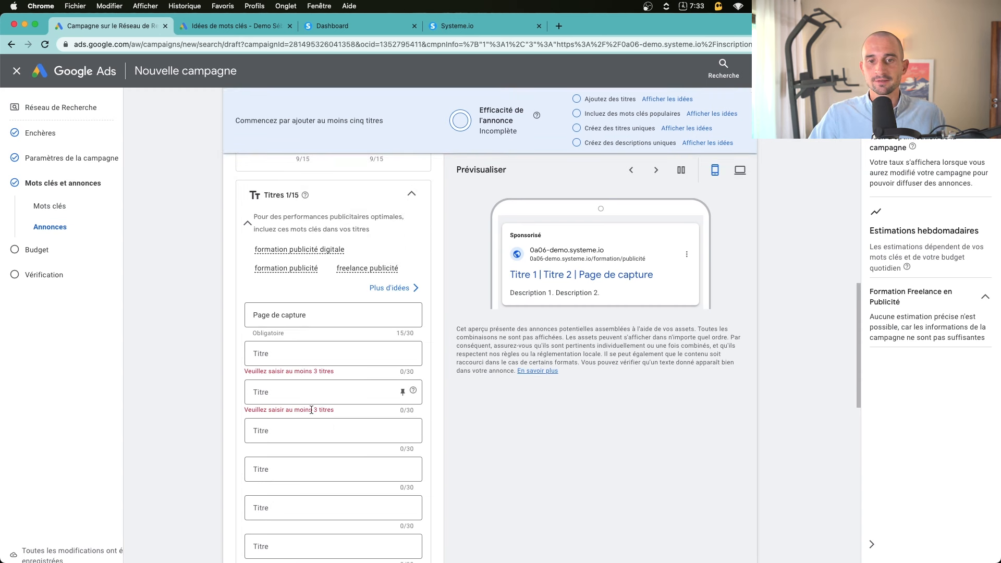
click(302, 354)
click(325, 311)
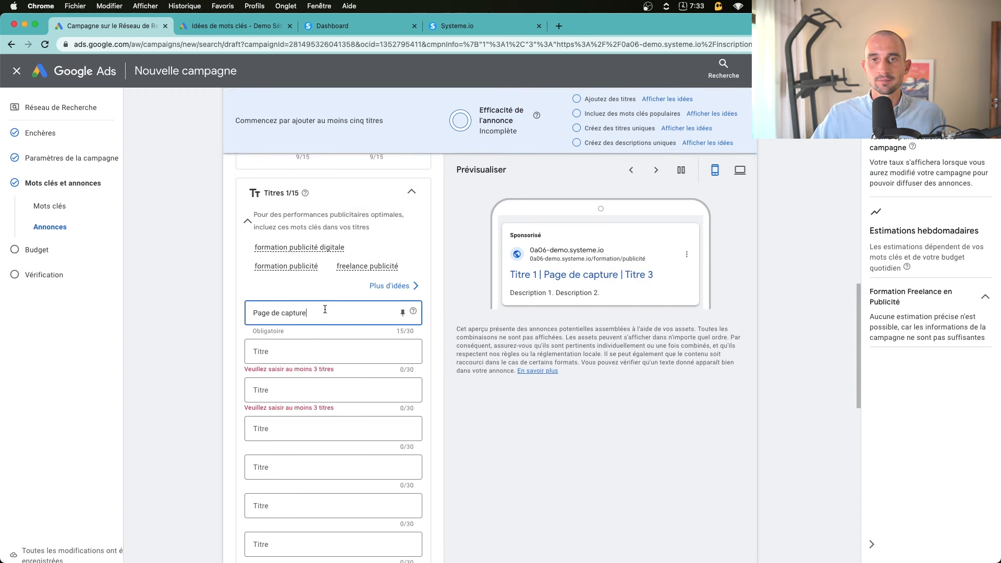
key(super+a)
key(BackSpace)
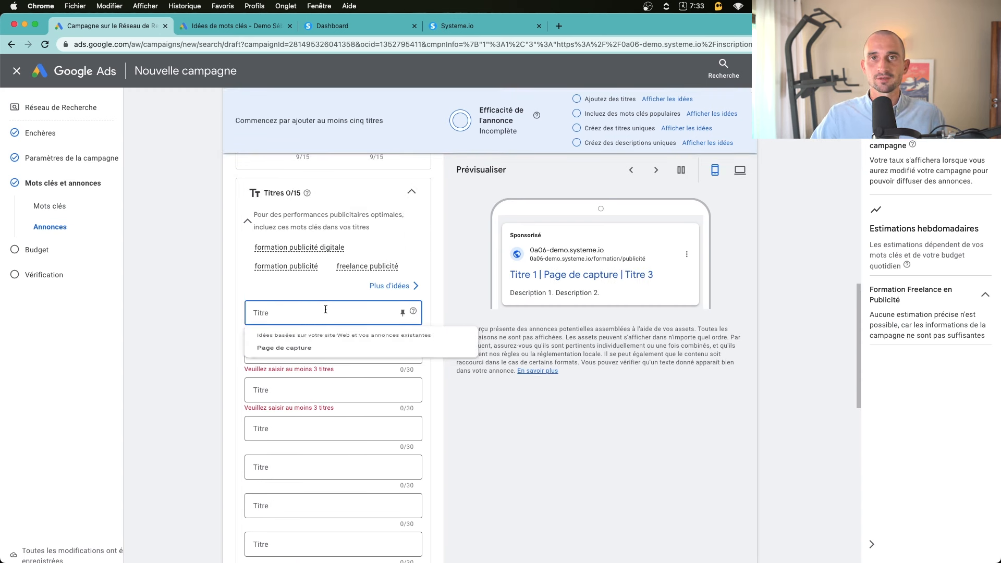
click(180, 355)
Open a new browser tab and search 'chatgpt' to reach ChatGPT
key(super+t)
text(chatgpt)
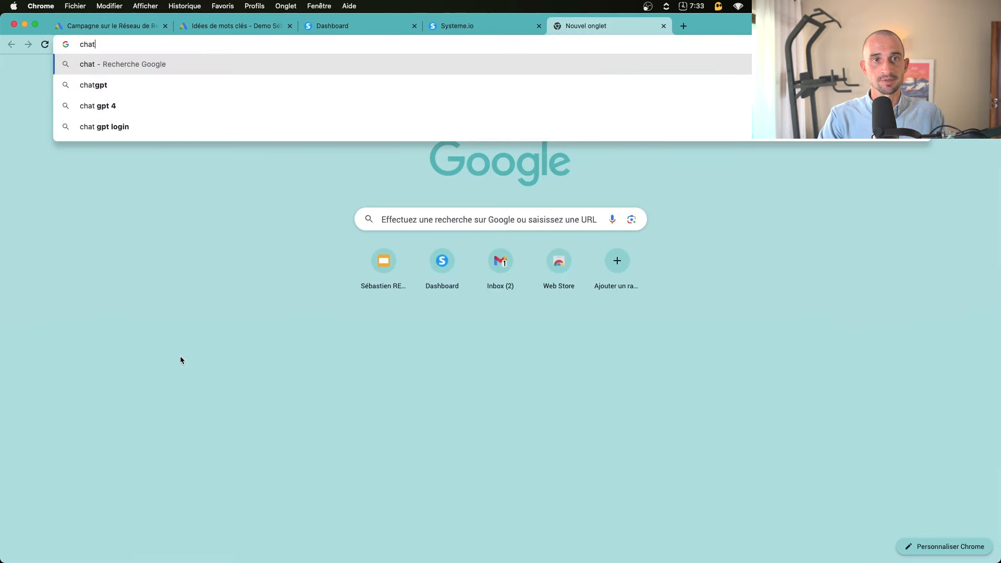
key(Return)
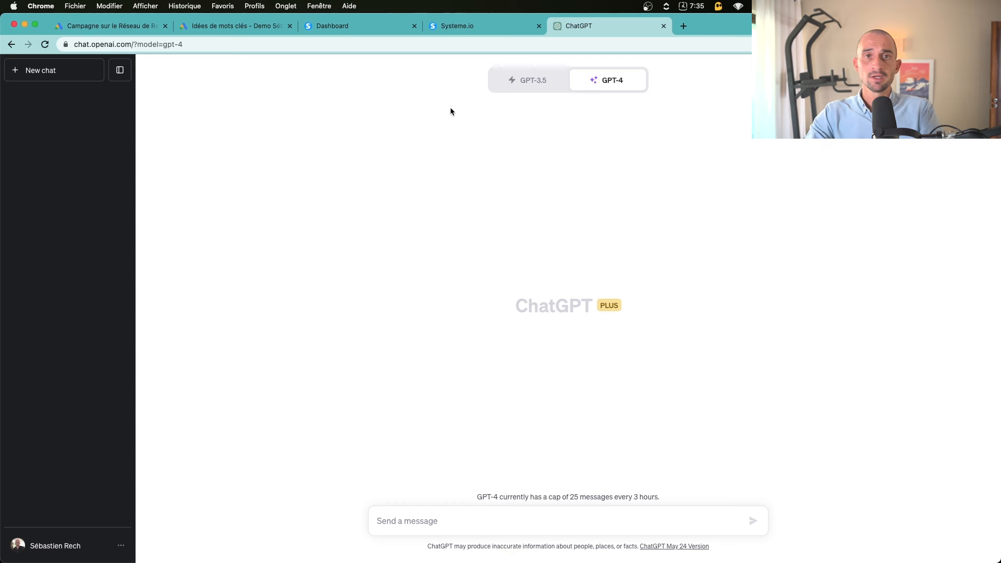
Review the ad's empty Titres (0/15) and Descriptions fields on the Google Ads draft
click(522, 523)
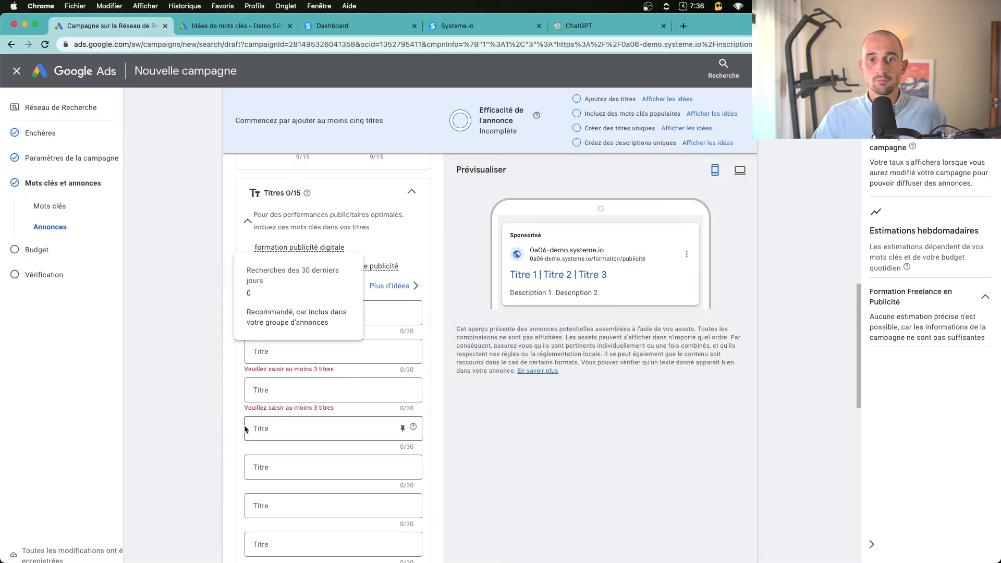
scroll(229, 333, down, 2)
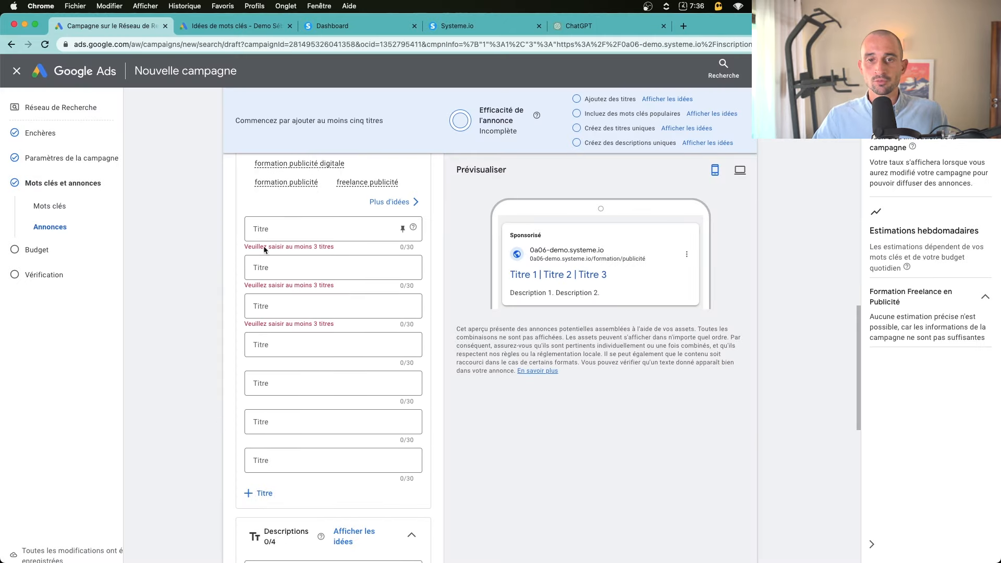
click(287, 228)
scroll(277, 295, up, 2)
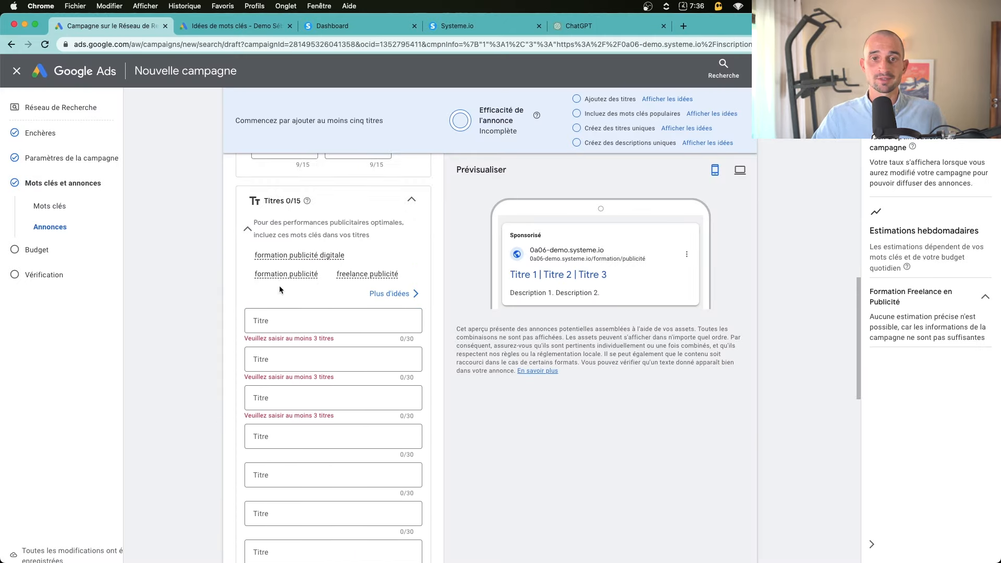
scroll(279, 286, down, 5)
click(291, 397)
scroll(293, 365, down, 1)
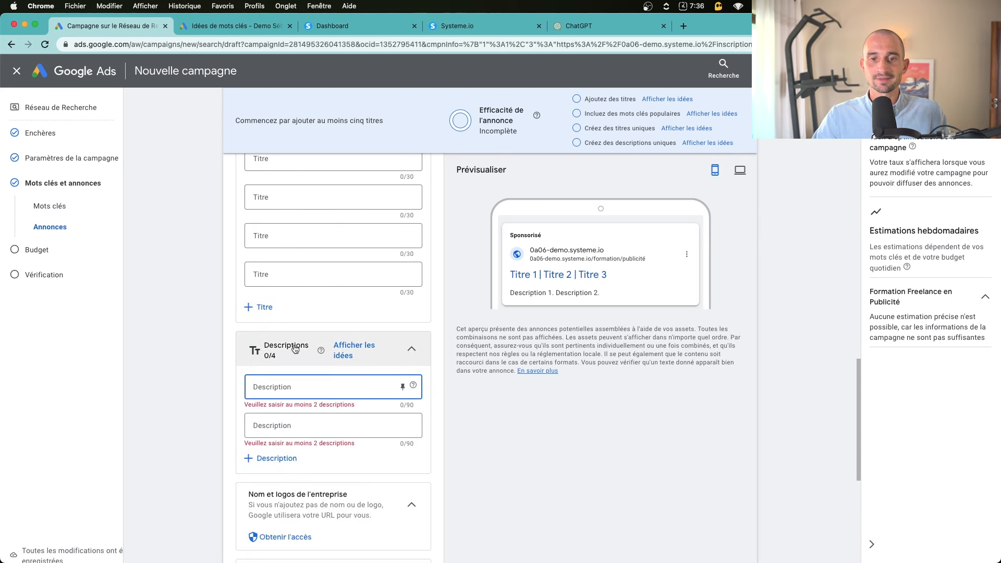
scroll(305, 476, up, 5)
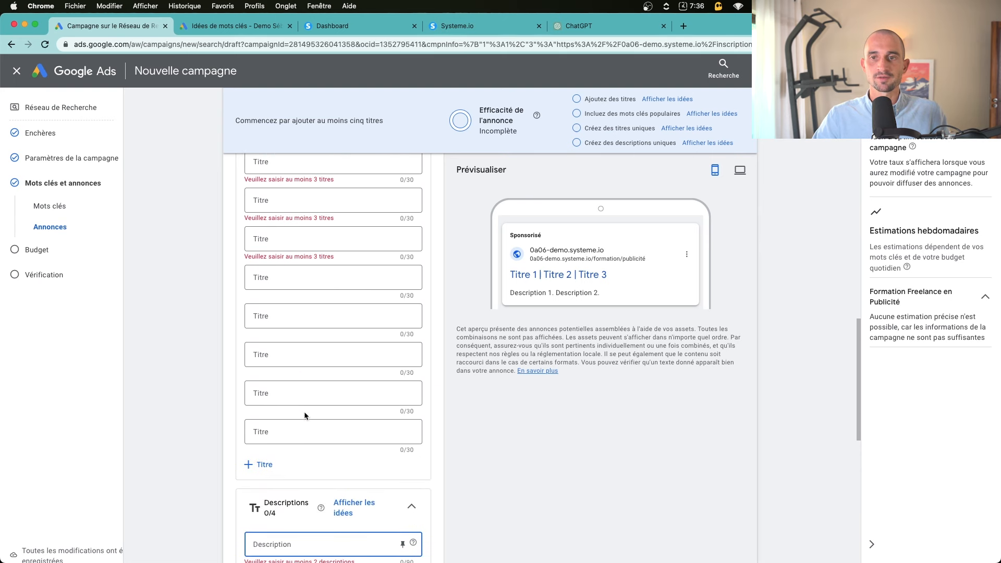
Send GPT-4 the copywriting prompt for the online-ad training to become media buyer / freelance
click(586, 28)
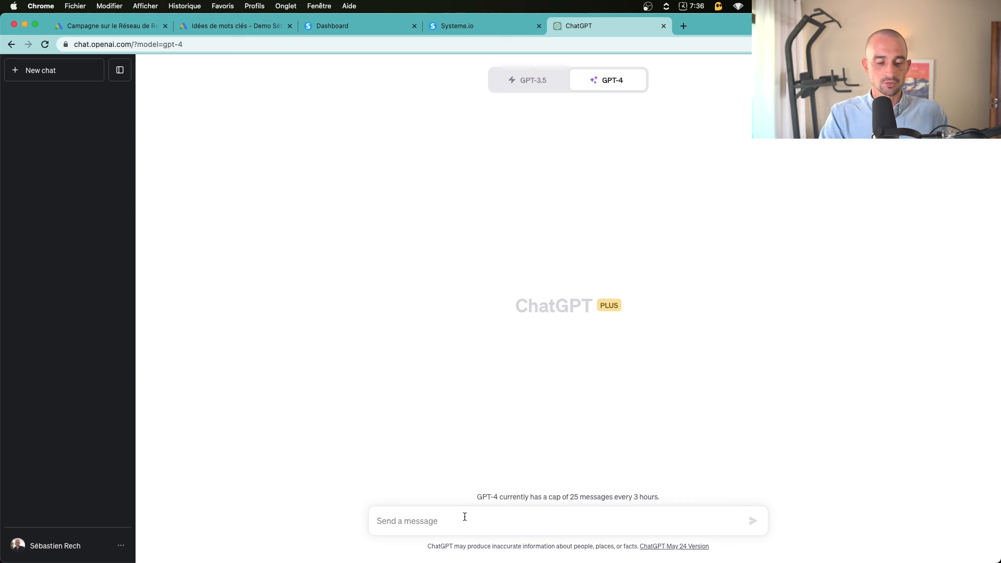
text(Positi)
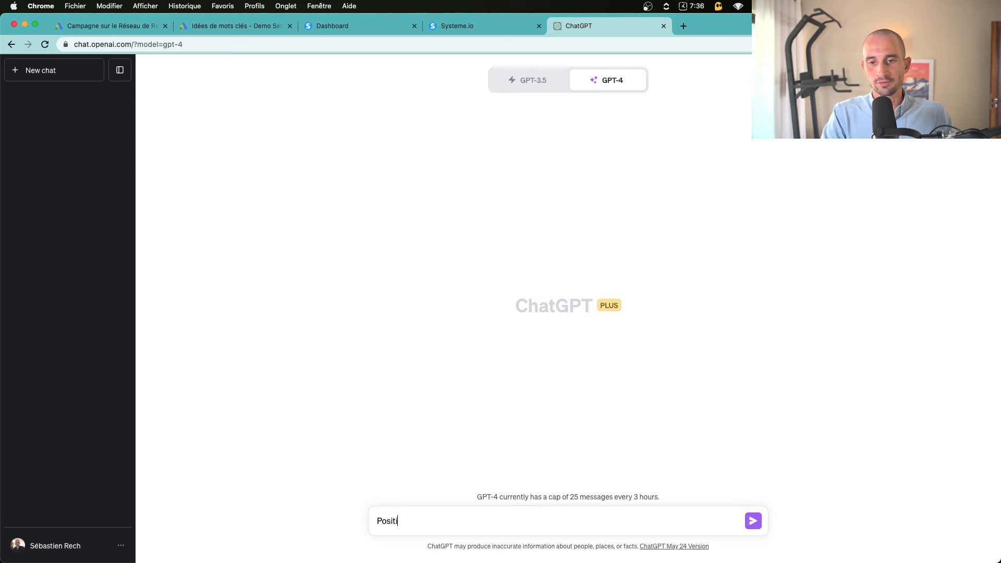
text(onne toi comme un spécialiste de la pu)
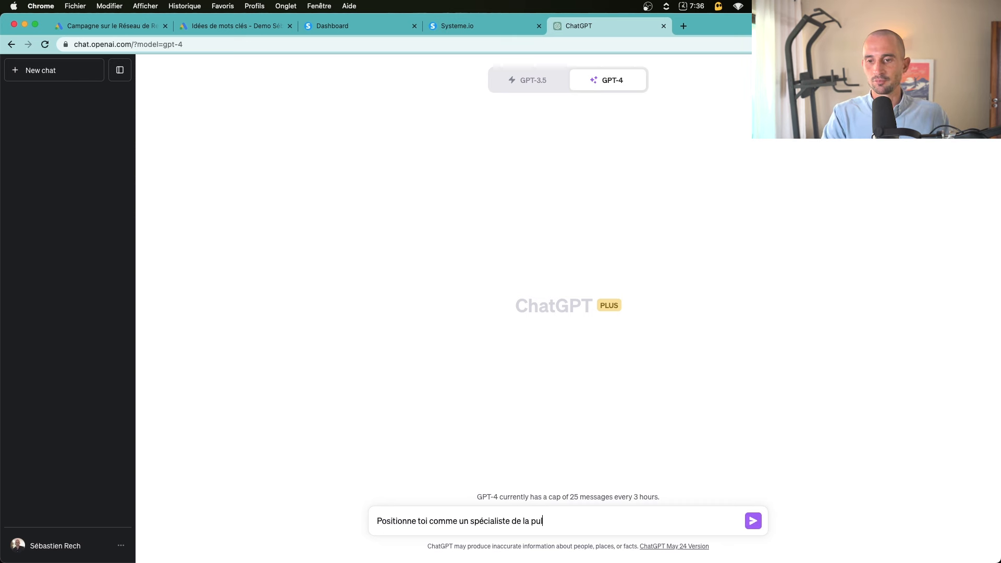
text(blicité en ligne et comme un e)
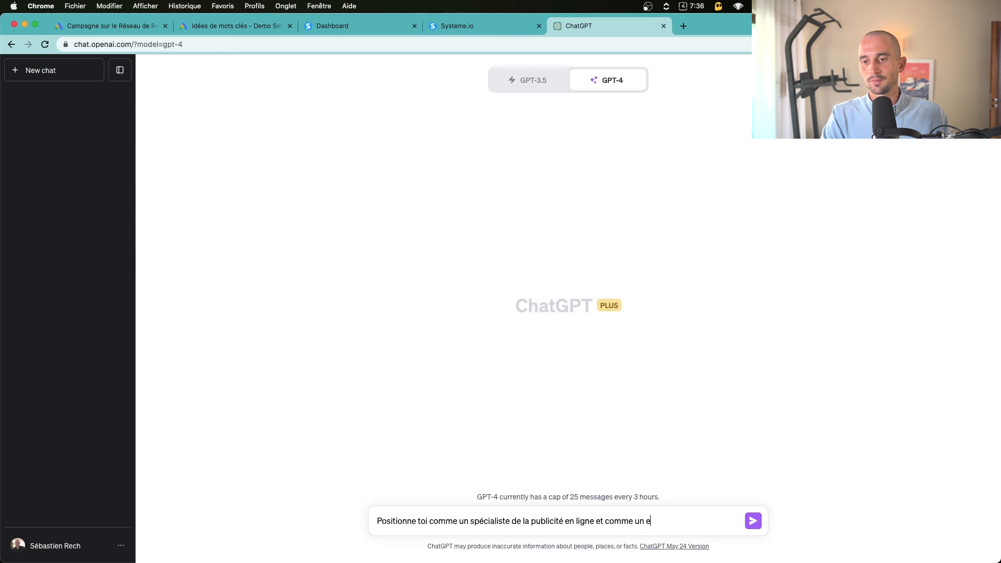
text(xpert du copywriting )
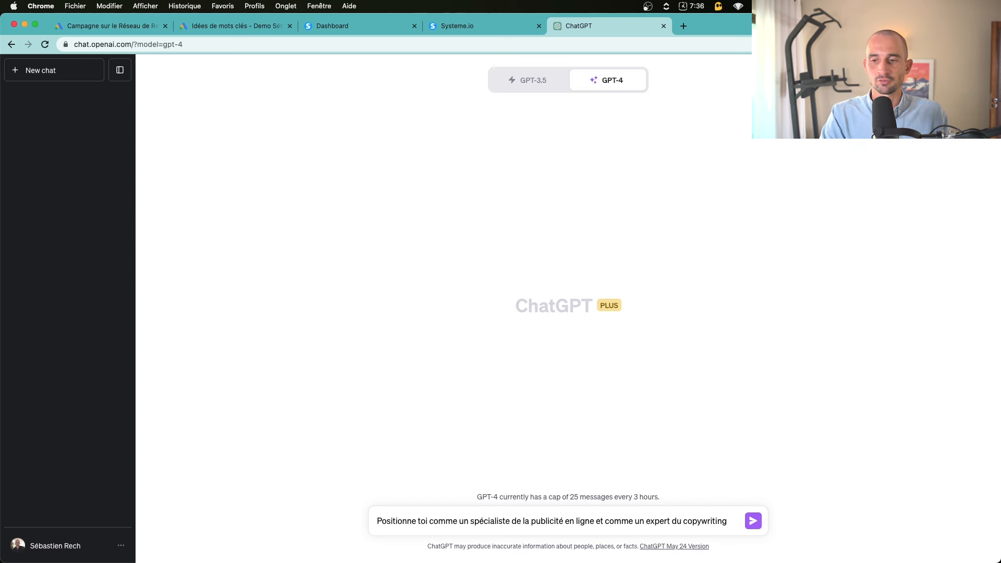
text(, et aide moi à rédiger 15)
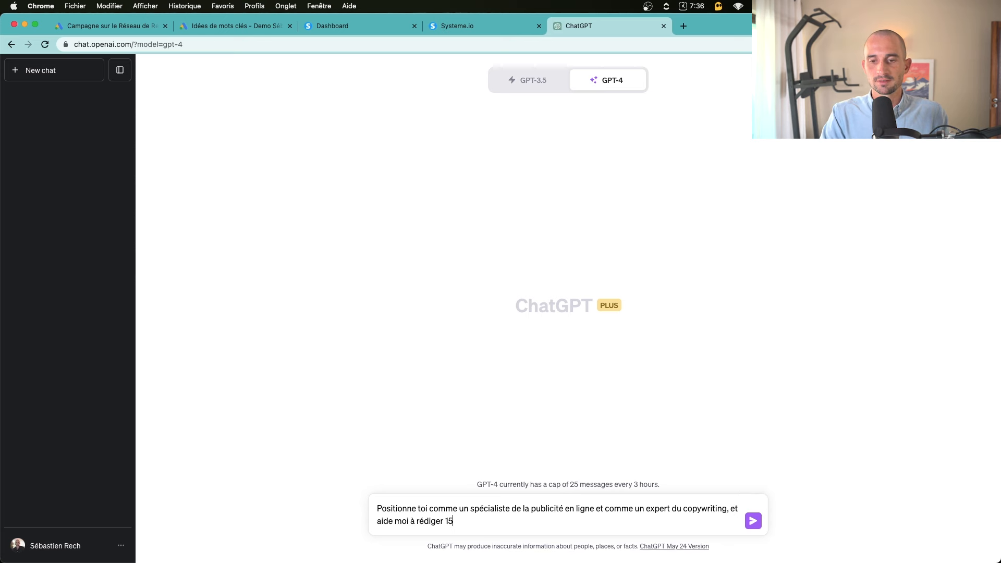
text( titres de 30 c)
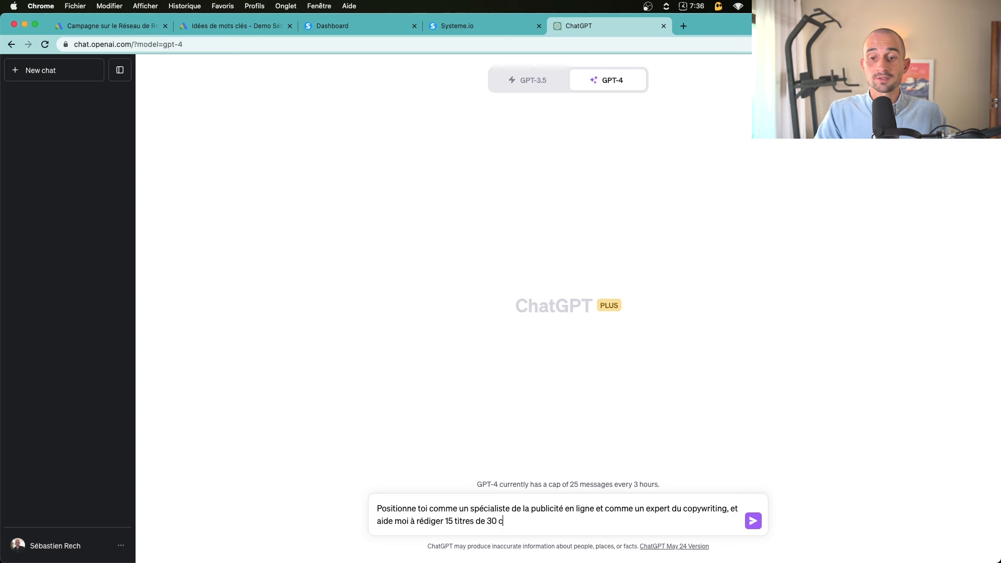
text(aractères maximum et 4 )
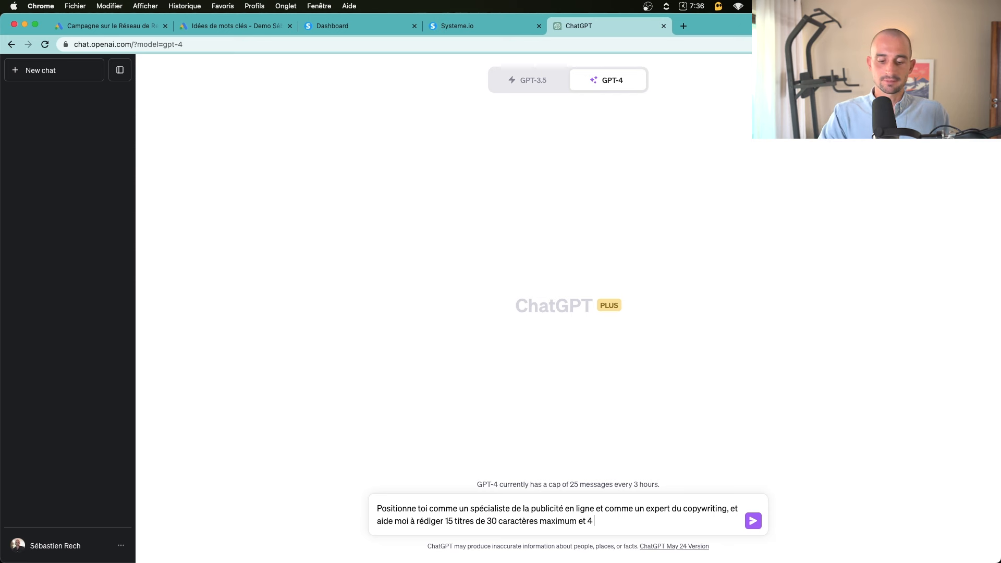
text(descriptions de )
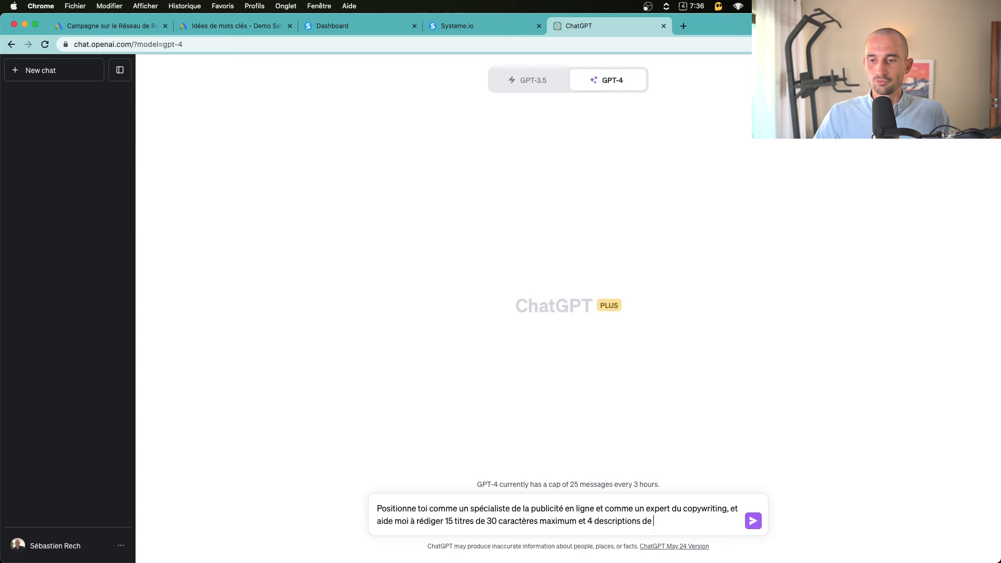
text(90 caractères maximu)
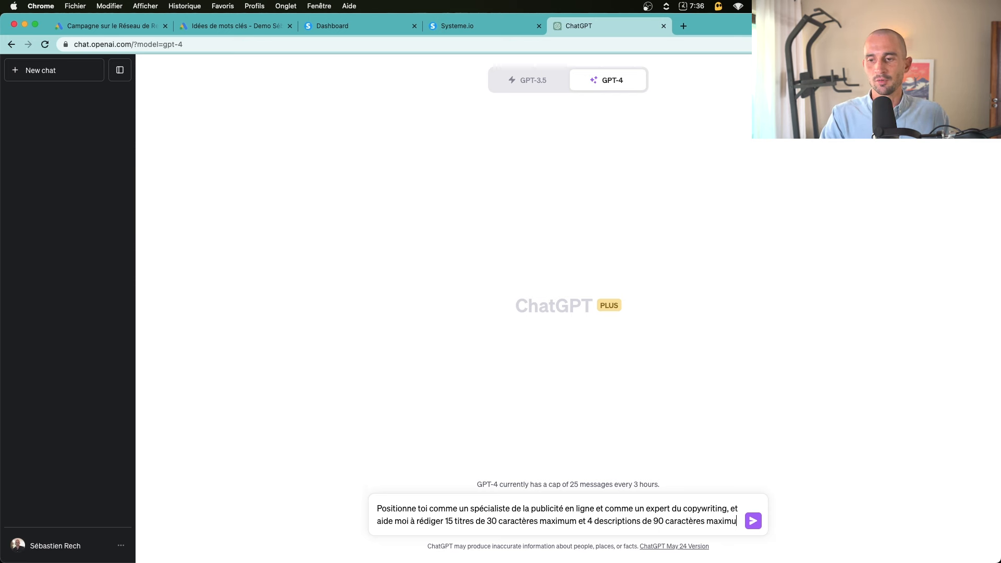
text(m pour mon activité de :)
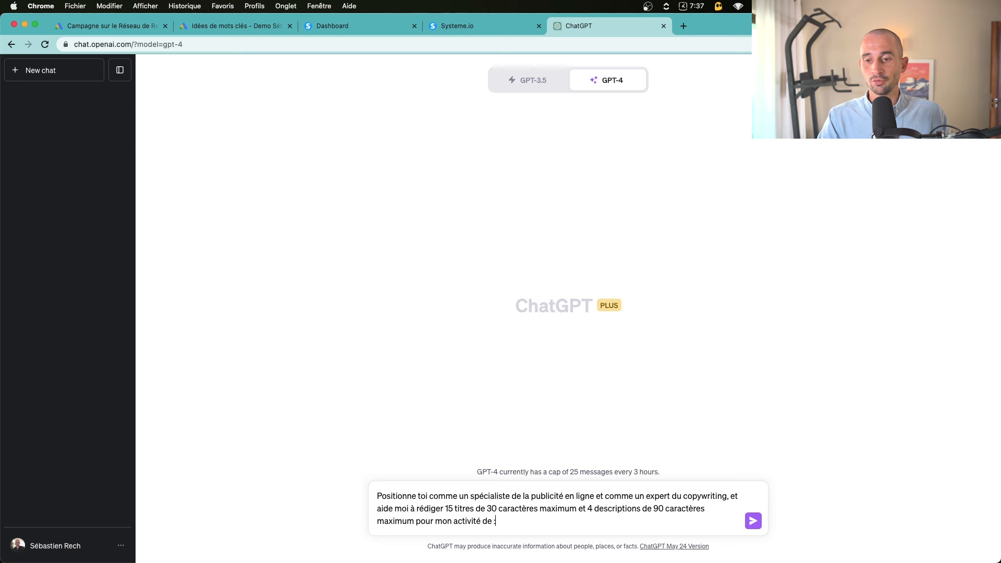
key(shift+Return)
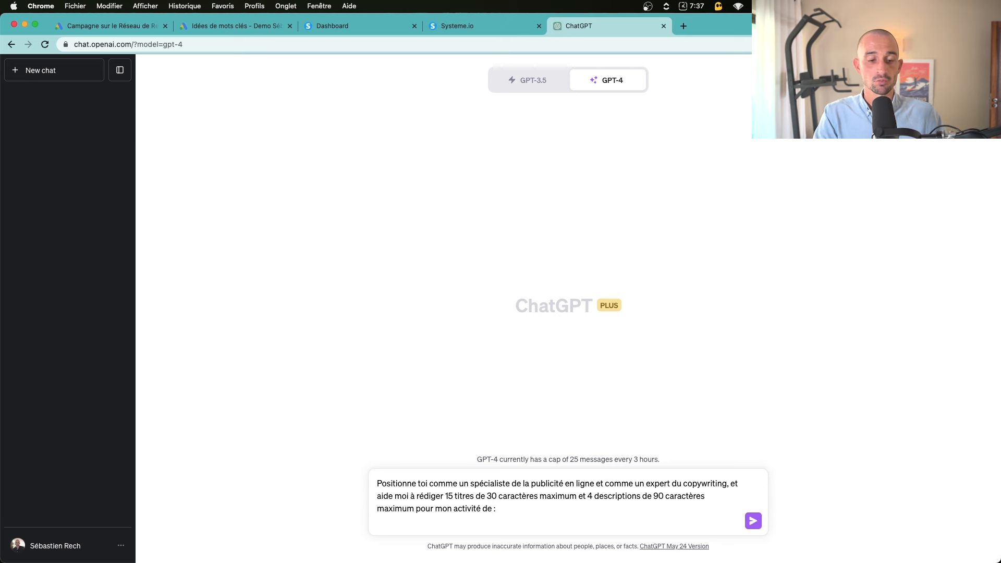
text(formation )
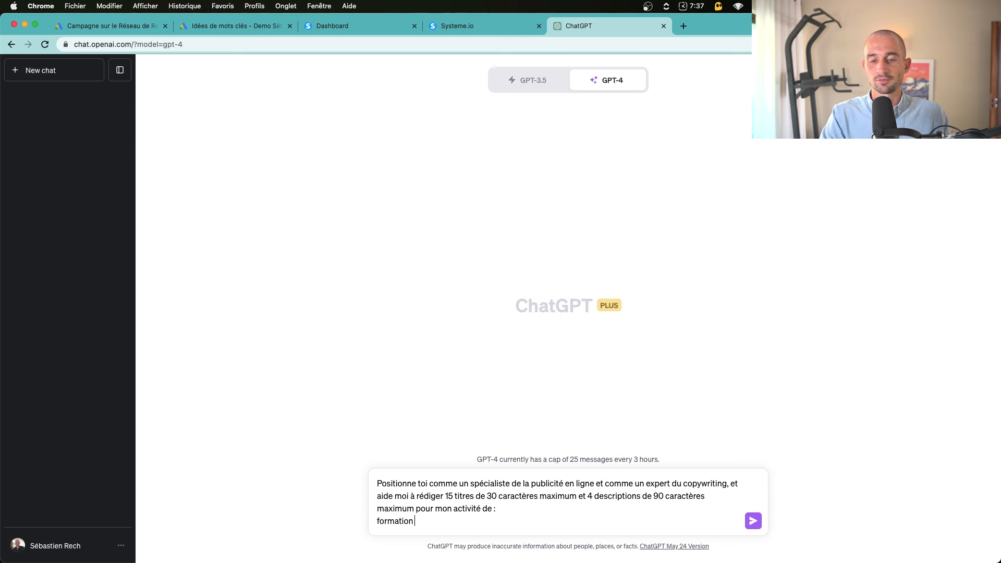
text(en publicité en)
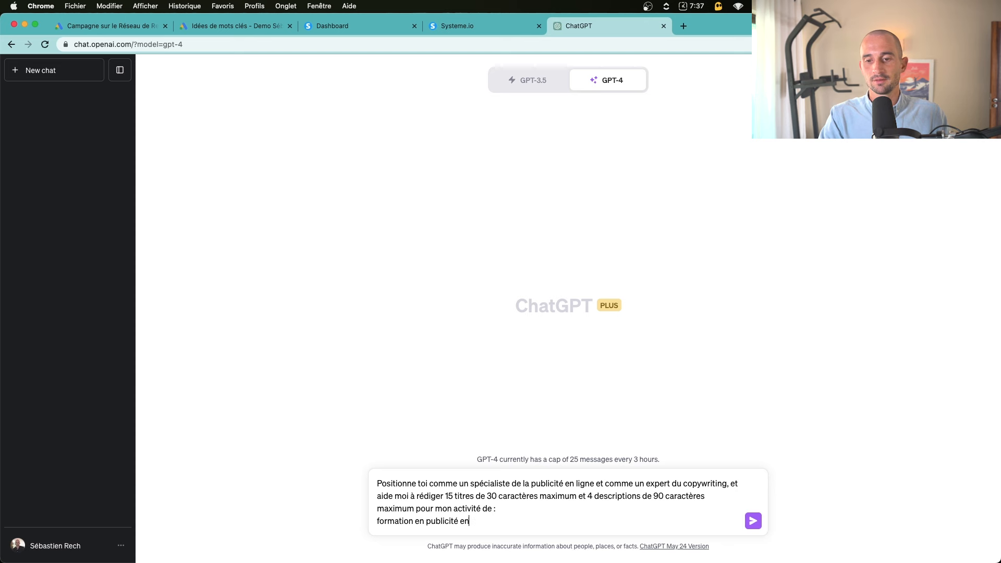
text( ligne pour devenir media )
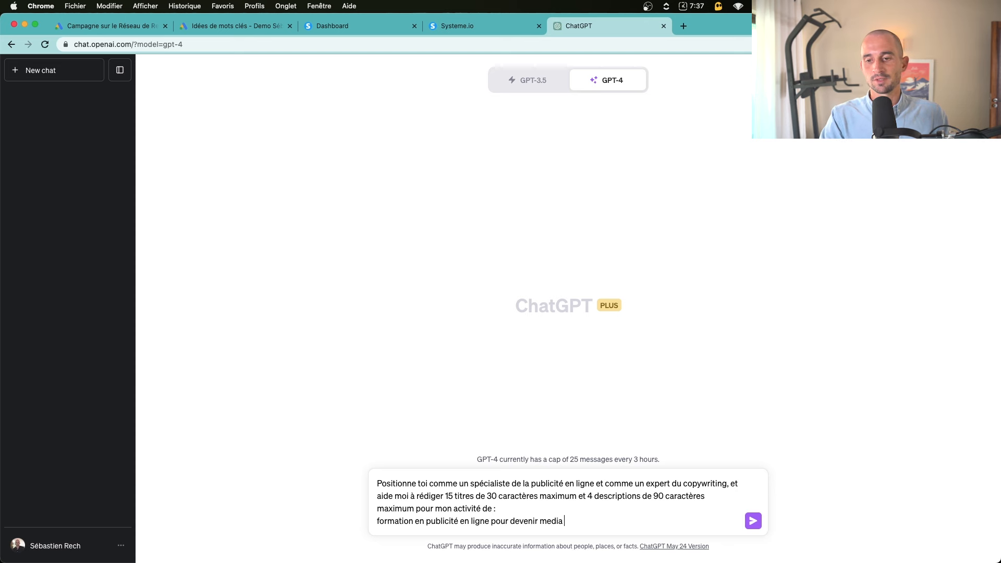
text(buyer/Freelance en publicité)
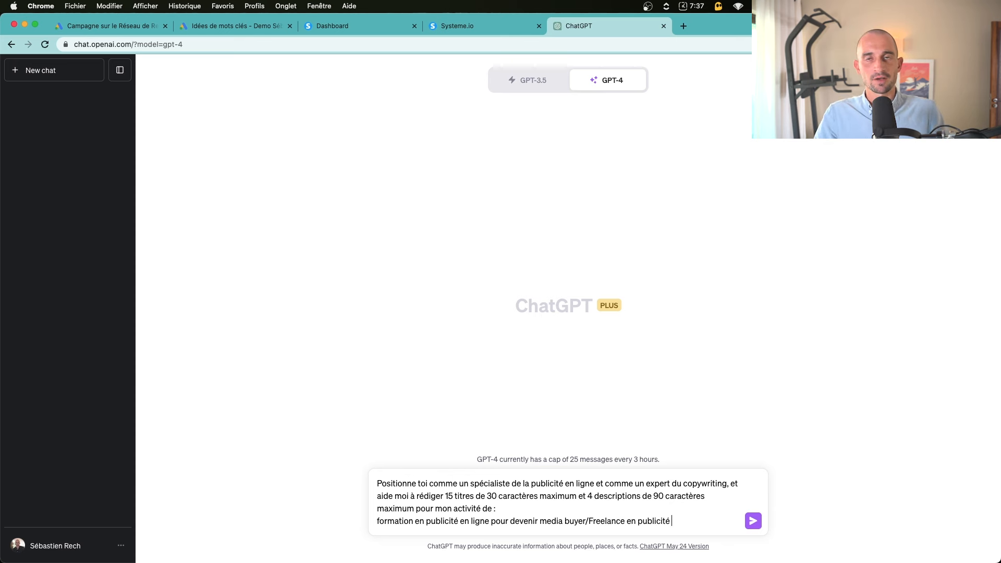
key(Return)
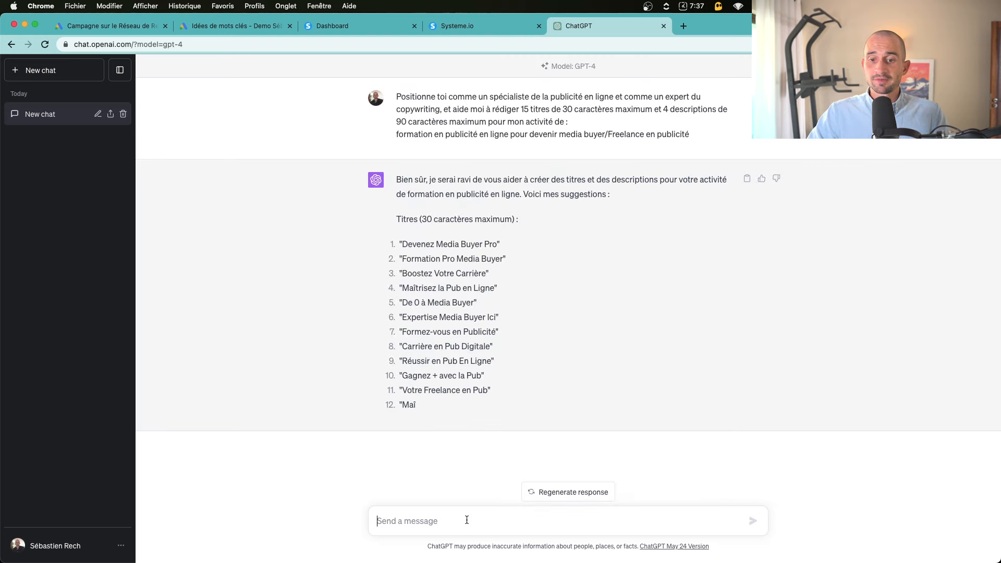
Ask ChatGPT for the results 'sous forme de tableau', then re-request them 'sans symbole "'
text(sous)
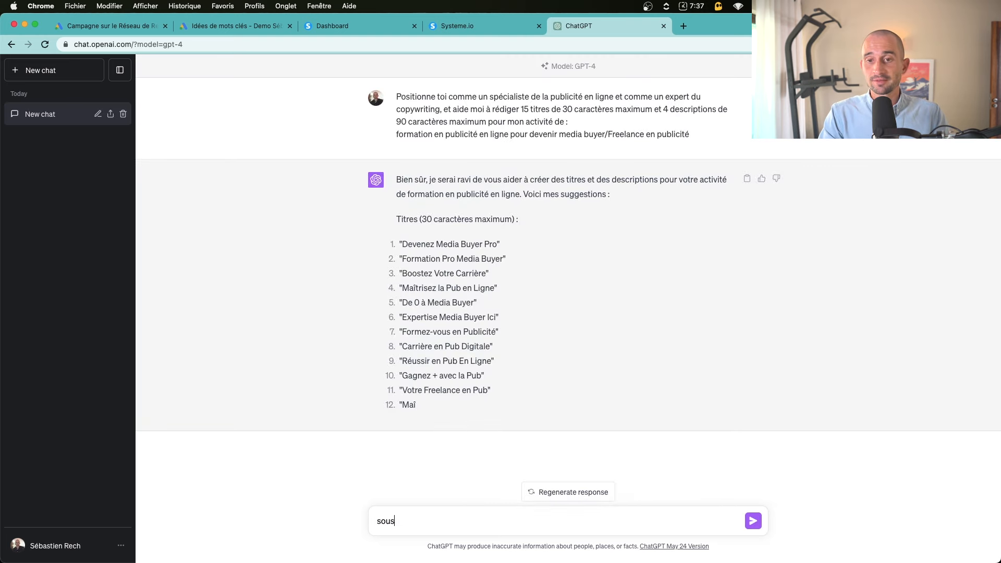
text( forme de tableau)
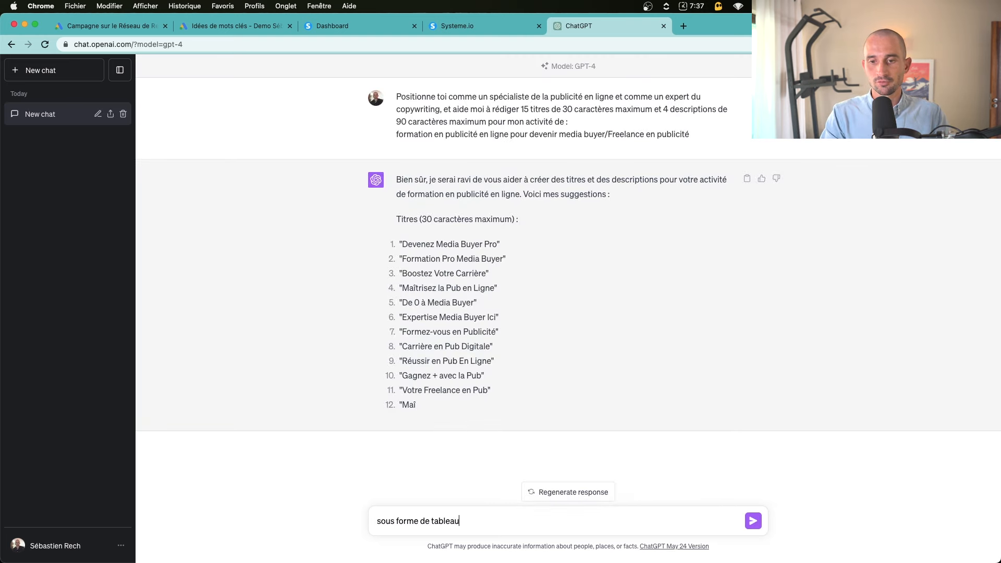
key(Return)
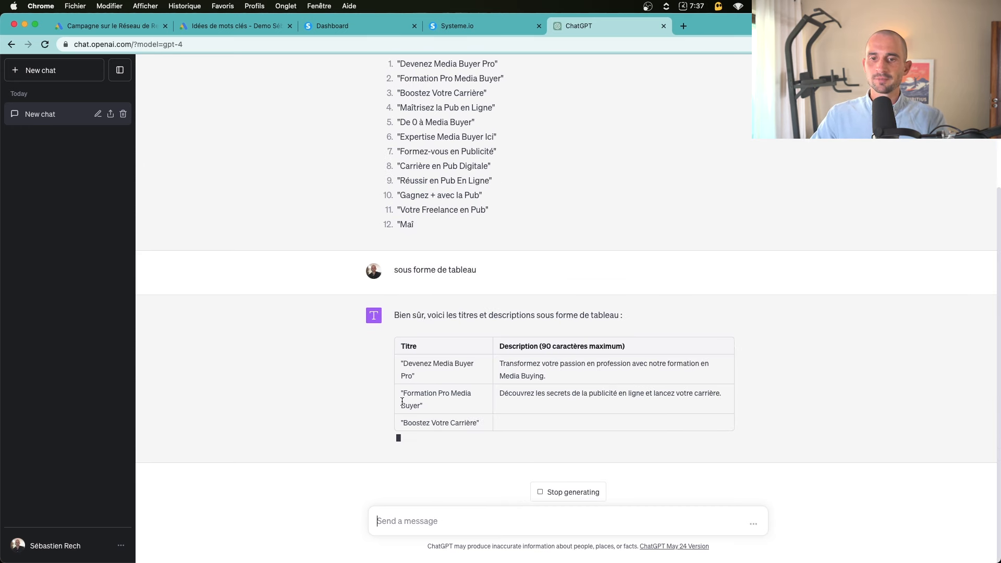
drag(402, 393, 428, 410)
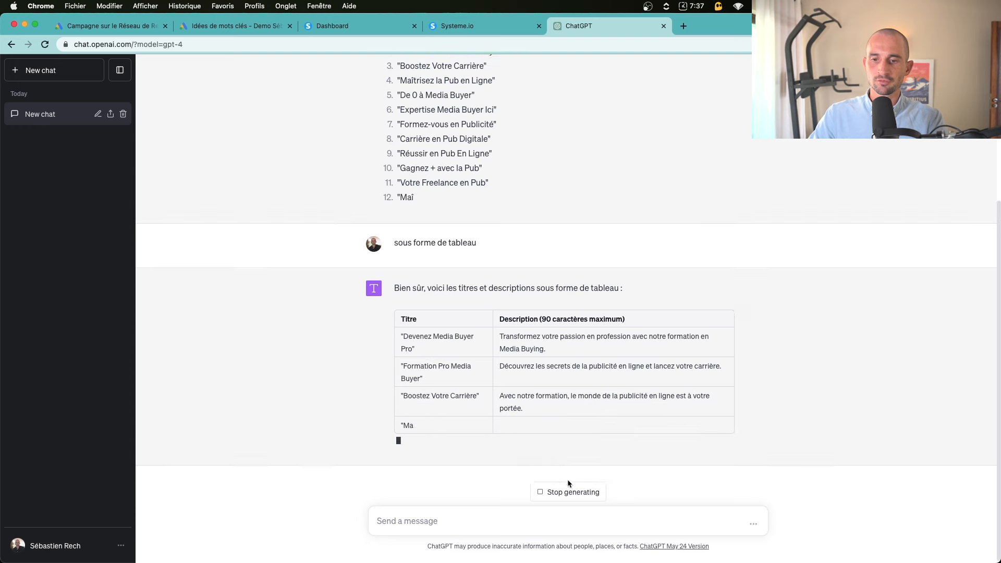
click(567, 490)
click(473, 522)
text(sans symbole ")
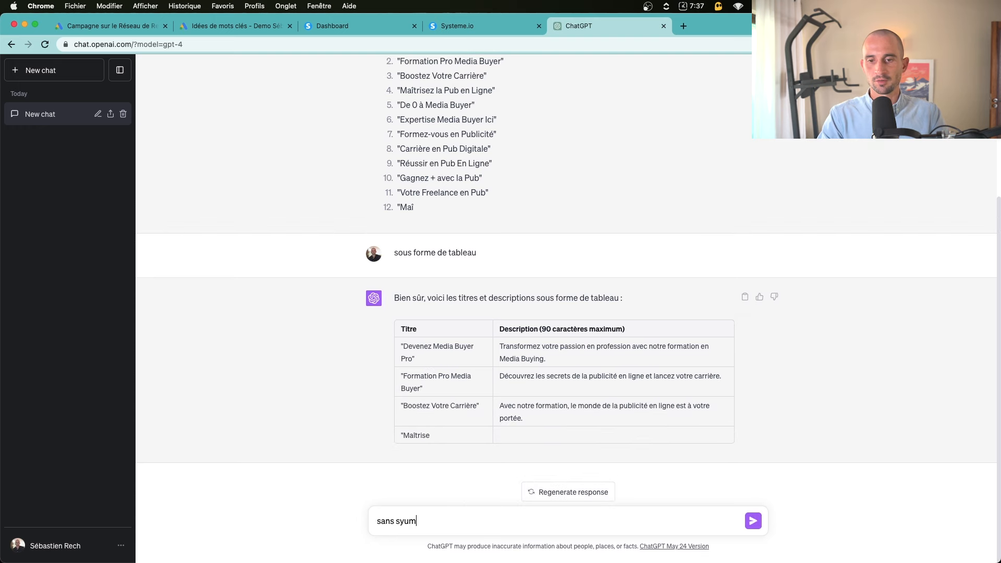
key(Return)
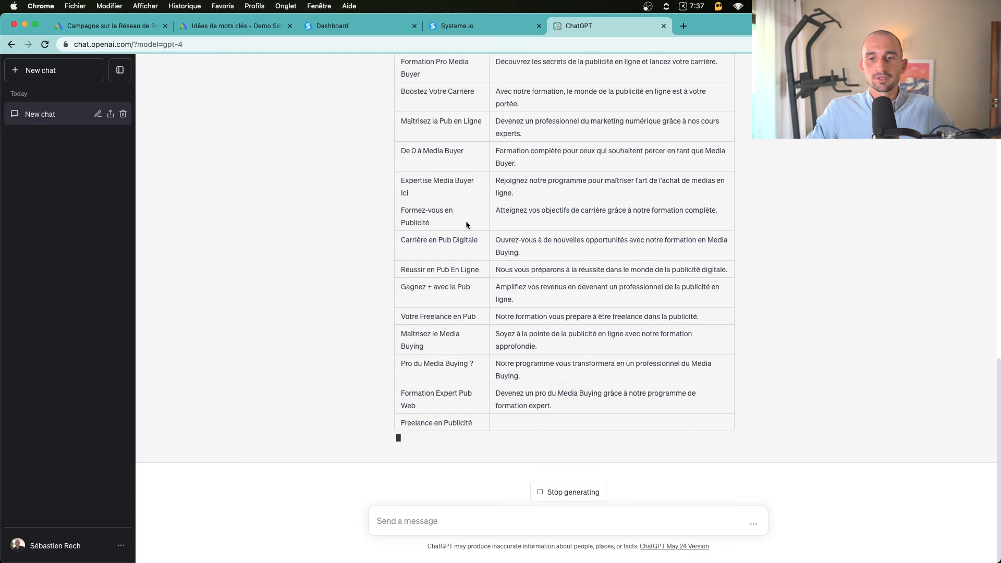
Review the table of generated titles, such as 'Devenez Media Buyer Pro', and descriptions
scroll(464, 220, up, 5)
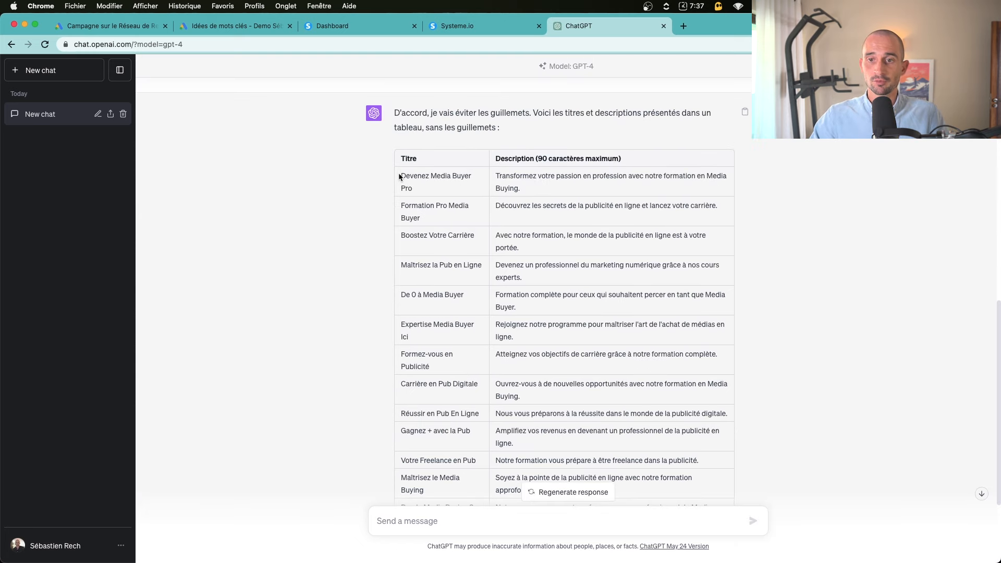
drag(399, 173, 419, 189)
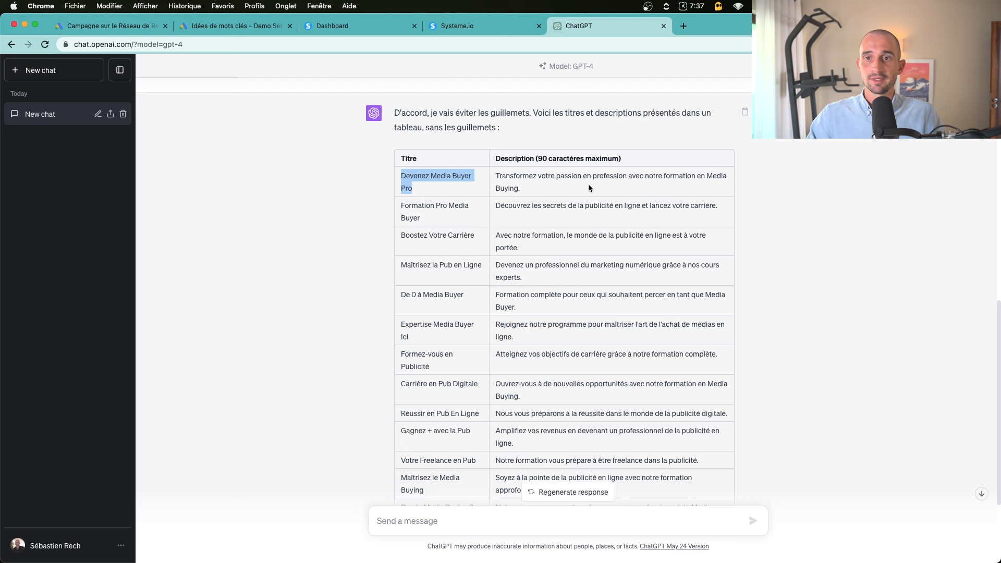
click(502, 215)
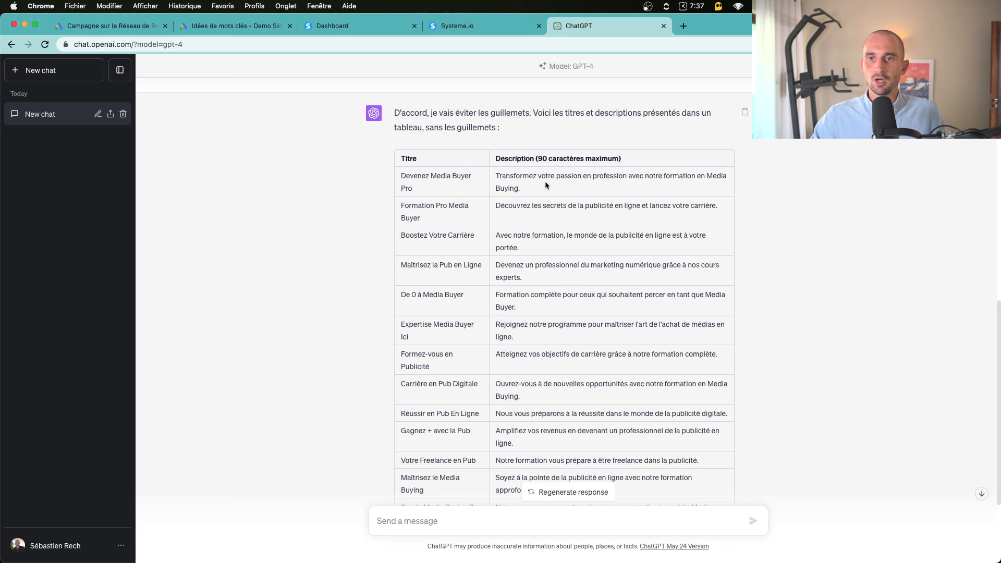
scroll(555, 299, down, 1)
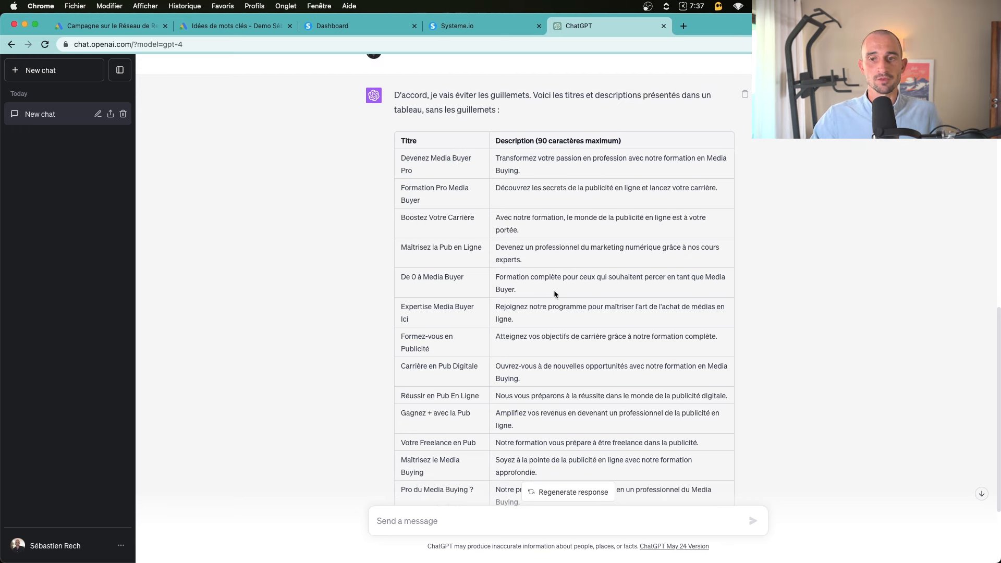
scroll(567, 228, down, 2)
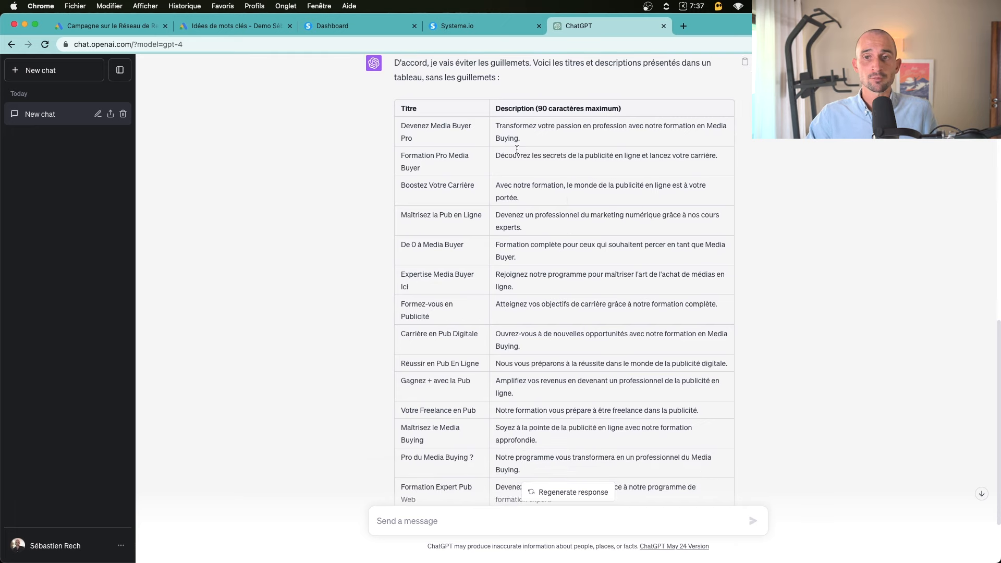
drag(527, 132, 501, 125)
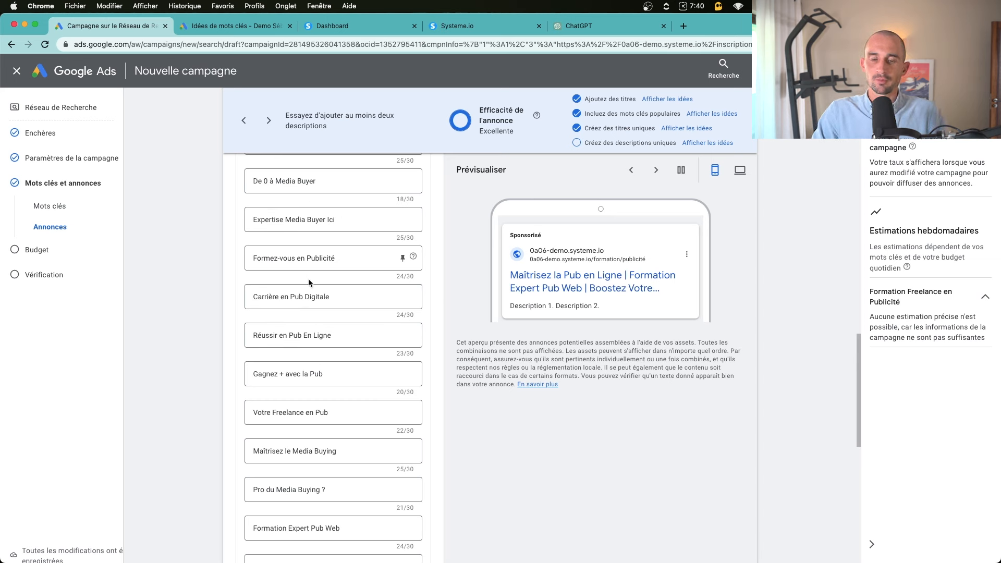
scroll(336, 287, down, 3)
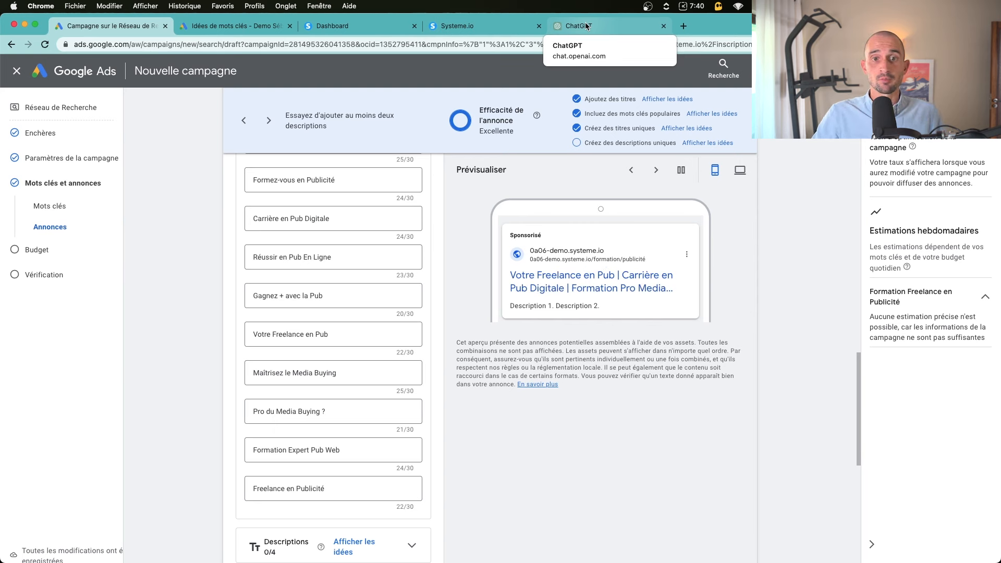
scroll(270, 487, down, 3)
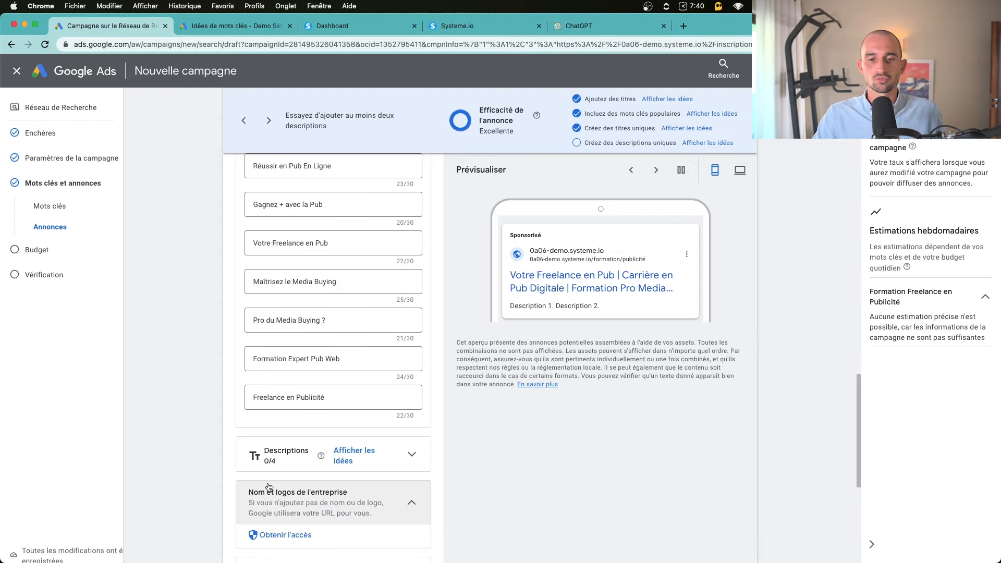
scroll(295, 415, down, 5)
Paste ChatGPT's table descriptions into the ad's Description fields, starting with 'Devenez un professionnel du marketing numérique…'
click(246, 246)
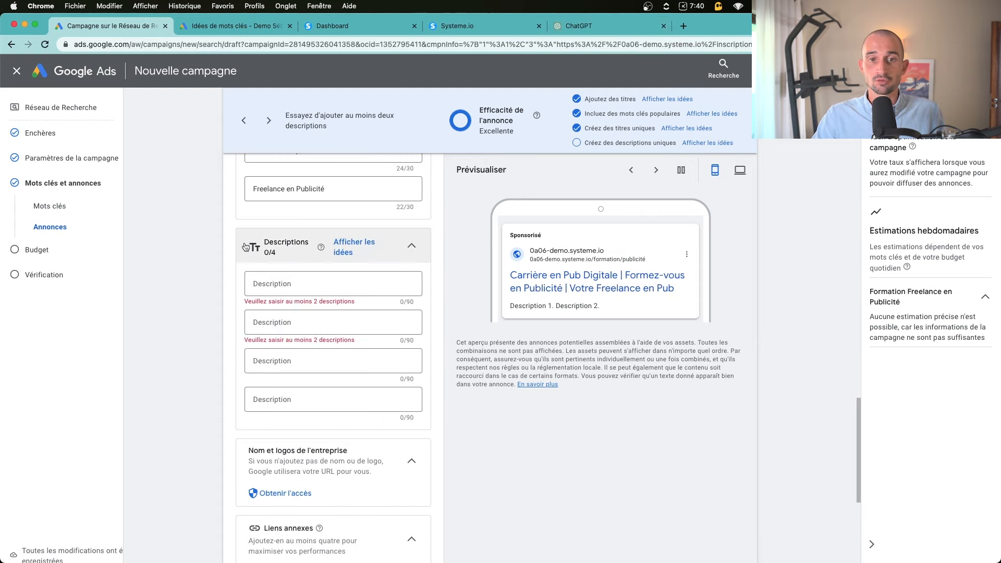
key(ctrl+shift+Tab)
click(570, 264)
scroll(565, 255, up, 5)
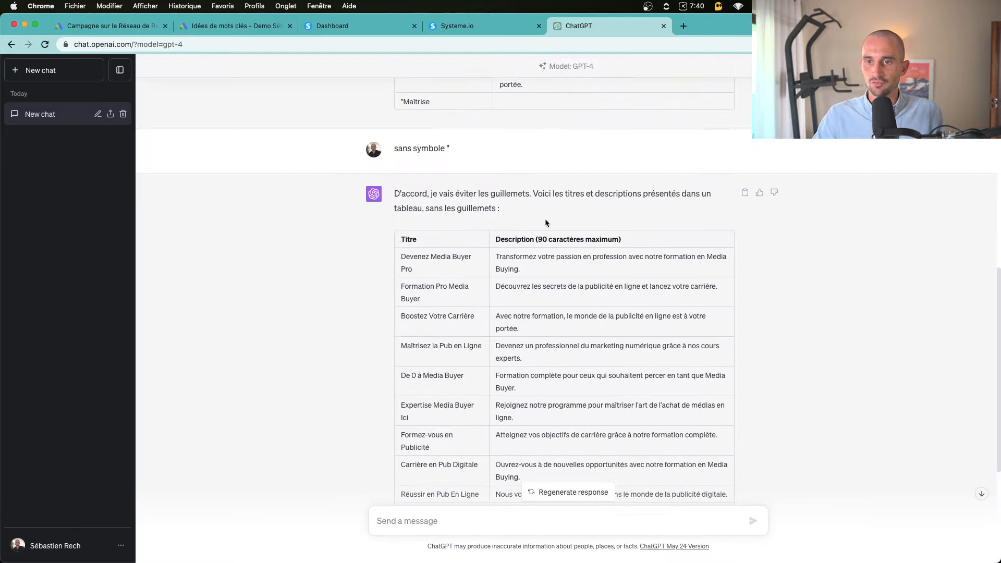
scroll(546, 223, down, 2)
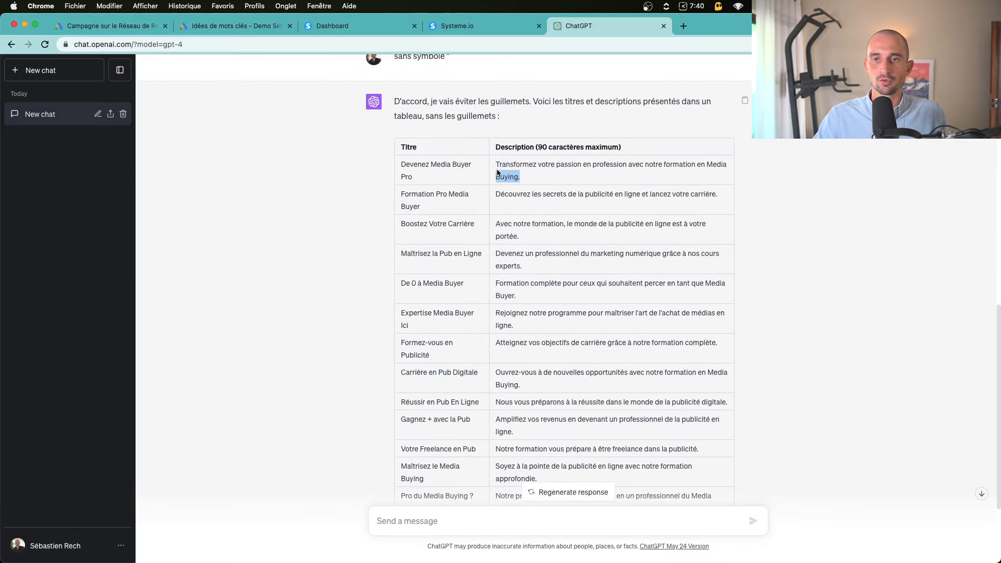
drag(496, 171, 495, 164)
key(super+c)
key(ctrl+Tab)
key(super+v)
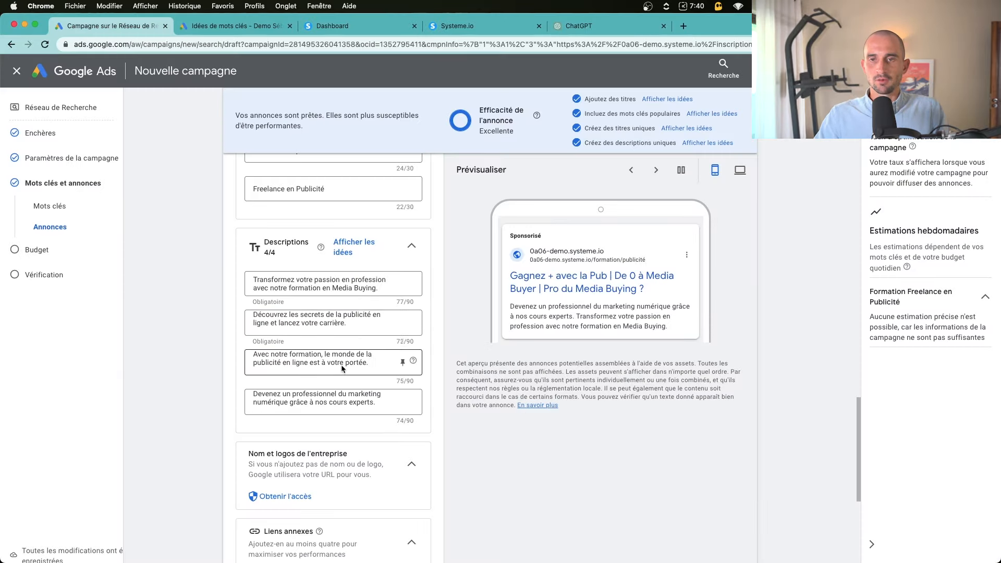
Start advertiser verification for the business name and logo
scroll(344, 364, up, 1)
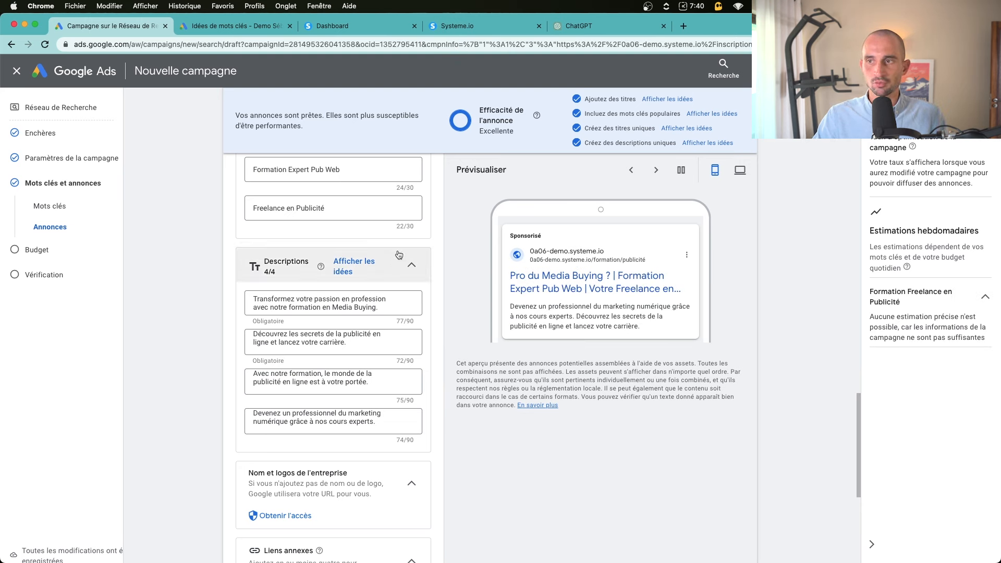
scroll(369, 298, down, 3)
scroll(369, 298, down, 3)
click(297, 370)
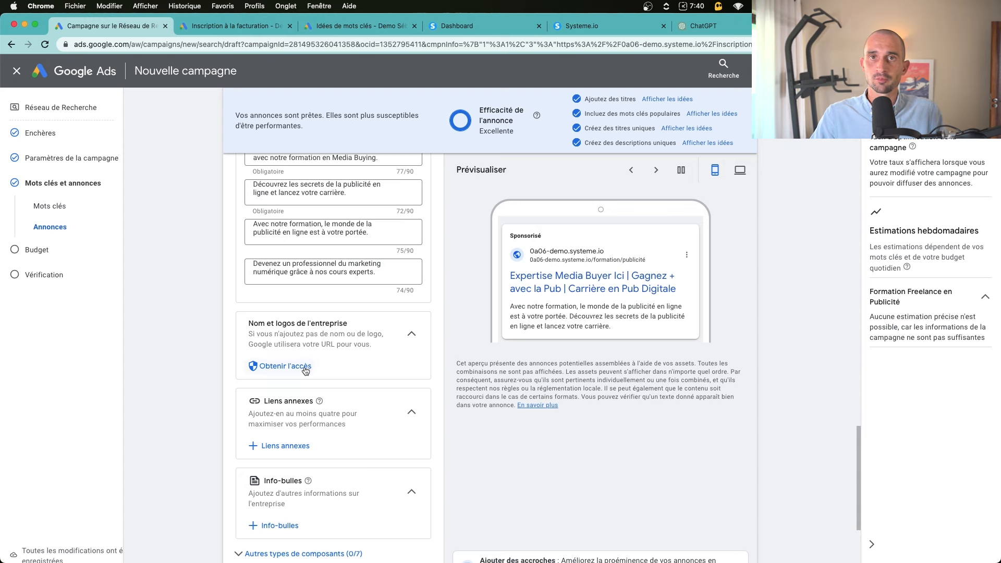
Expand 'Autres types de composants' and review the available asset types, including Liens annexes
scroll(305, 371, down, 2)
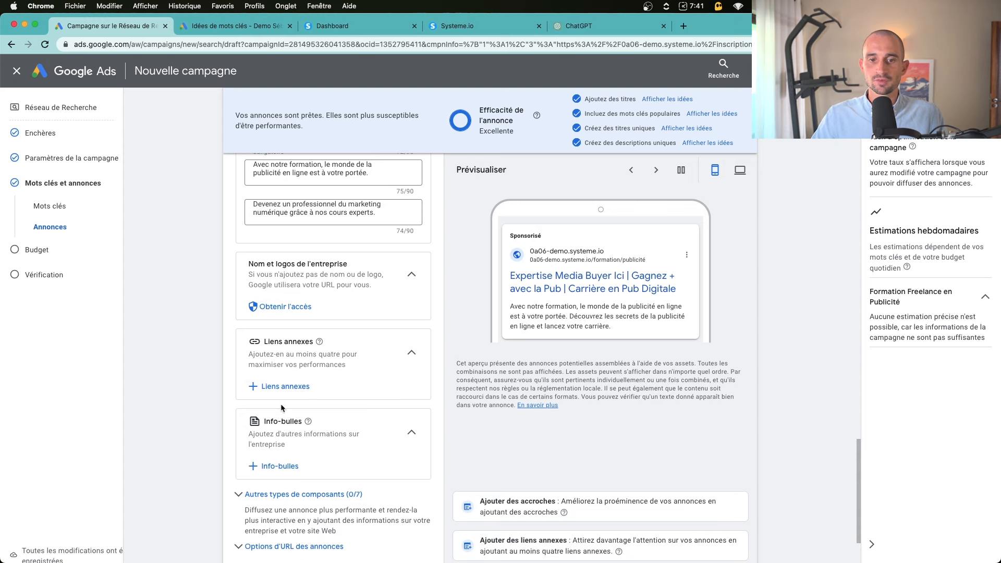
scroll(277, 437, down, 1)
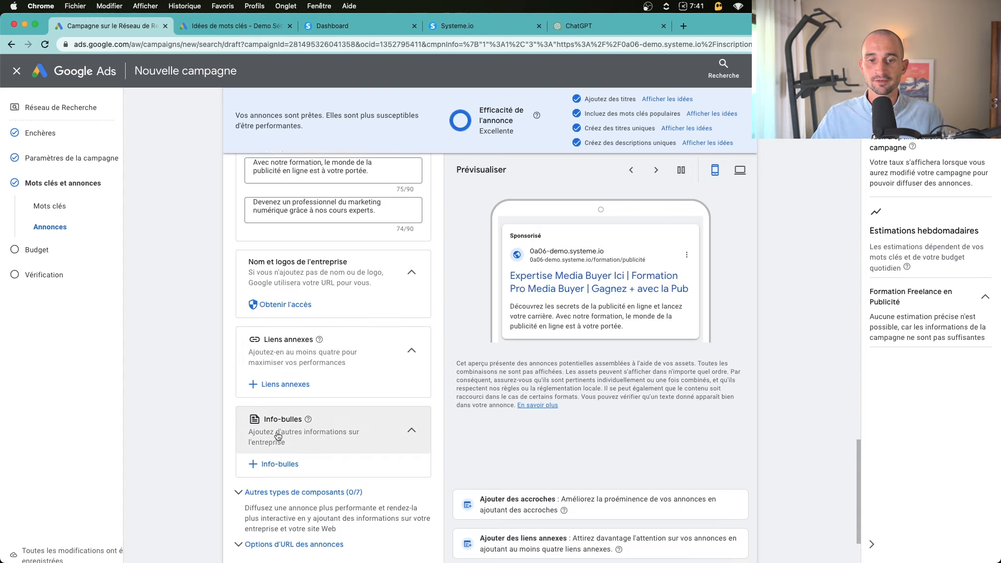
scroll(278, 436, down, 2)
click(287, 420)
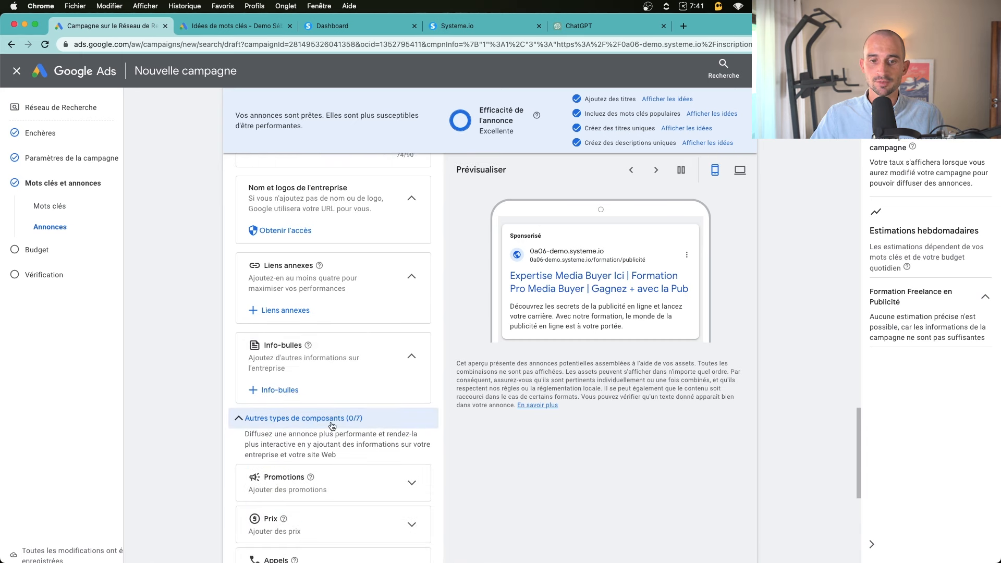
scroll(332, 426, down, 5)
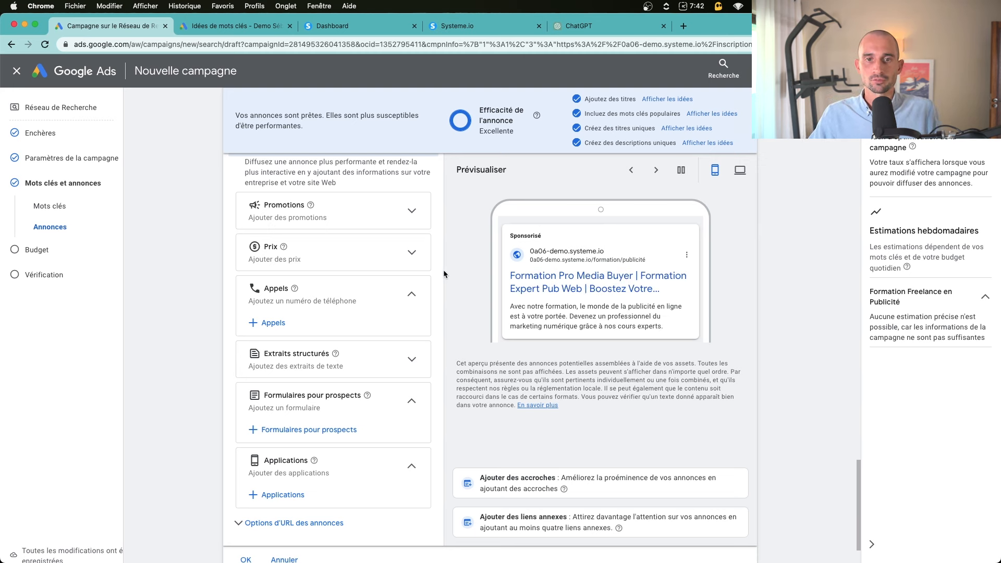
scroll(411, 296, up, 8)
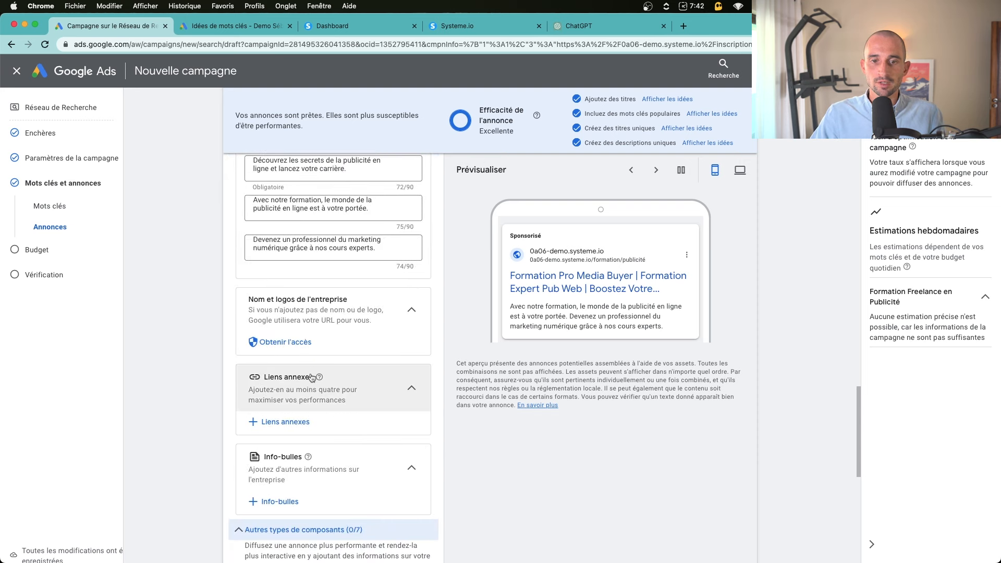
scroll(312, 377, down, 1)
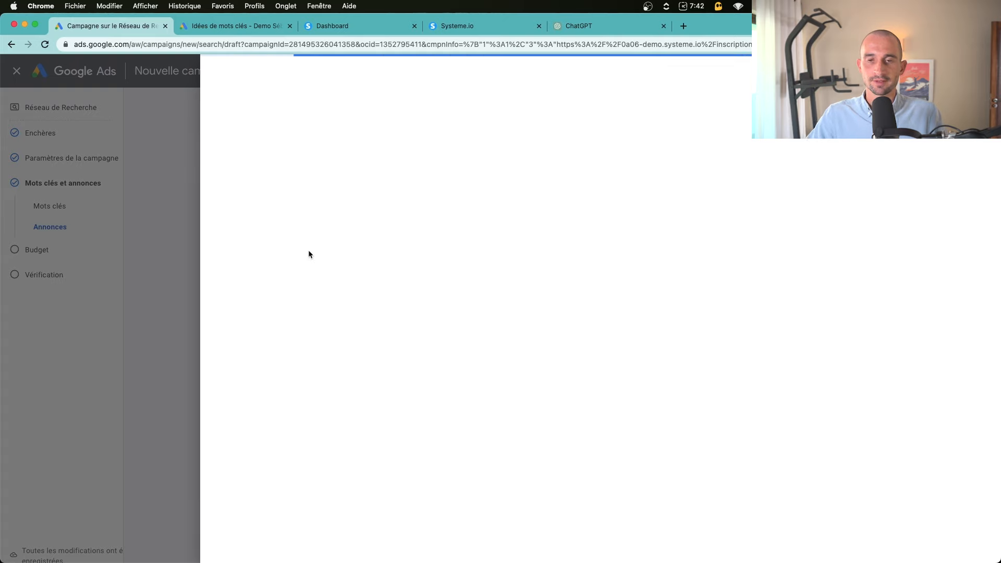
Fill sitelink 1 as 'Contactez-moi' with descriptions 'Devenez freelance en publicité' and 'Maîtrisez la publicité en ligne'
drag(235, 212, 277, 224)
drag(239, 384, 311, 375)
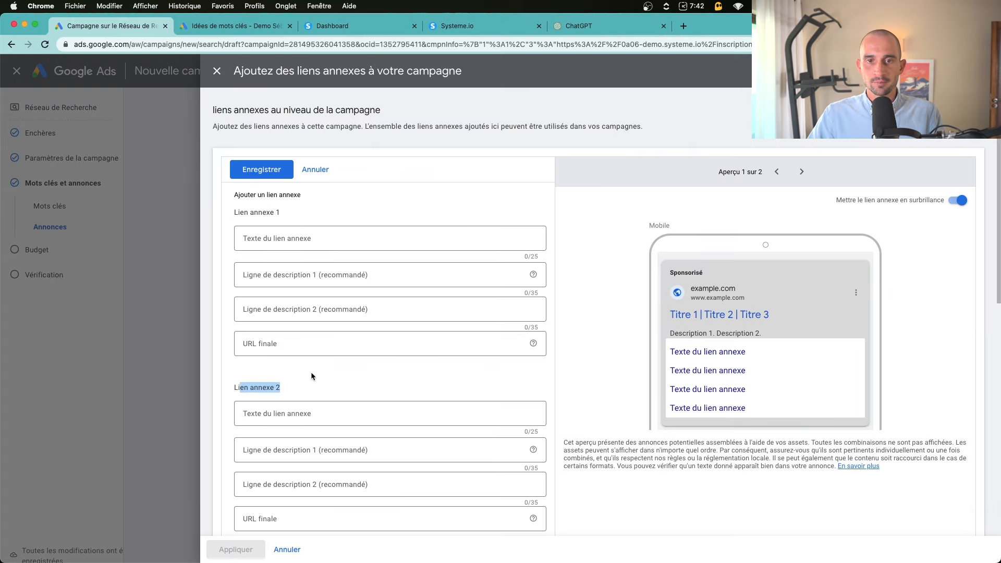
click(266, 237)
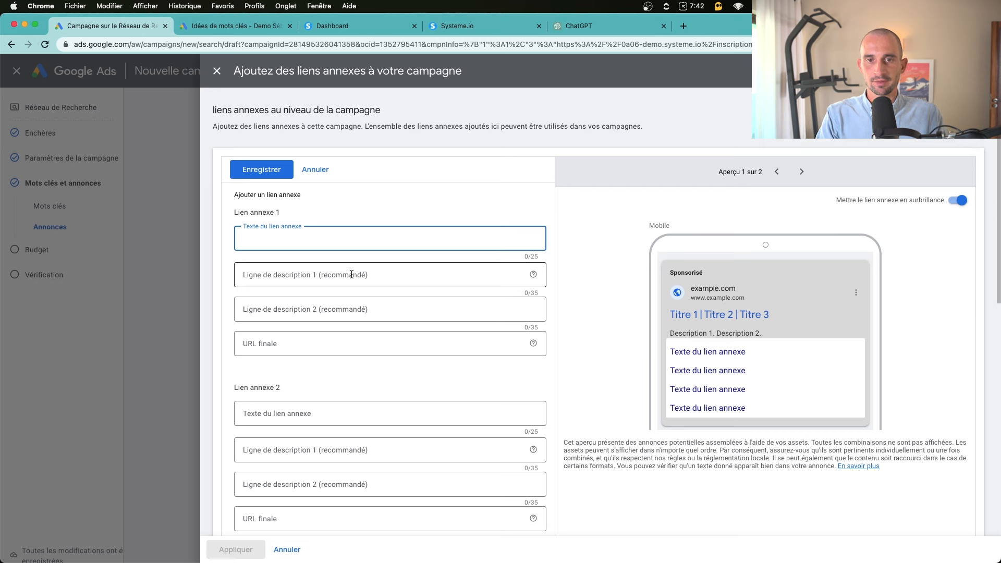
text(Contactez-moi)
key(Tab)
text(Devenez)
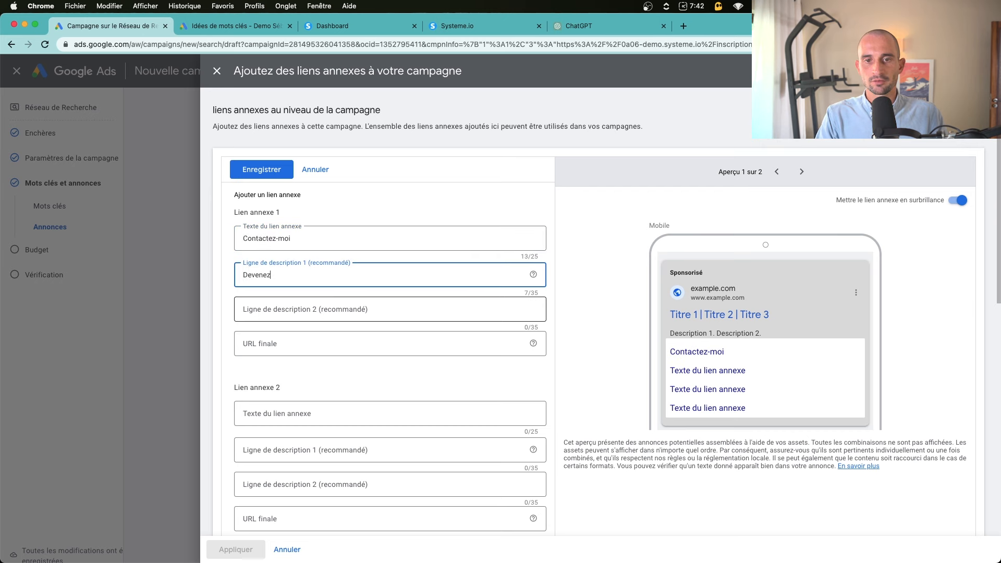
text( freelance en p)
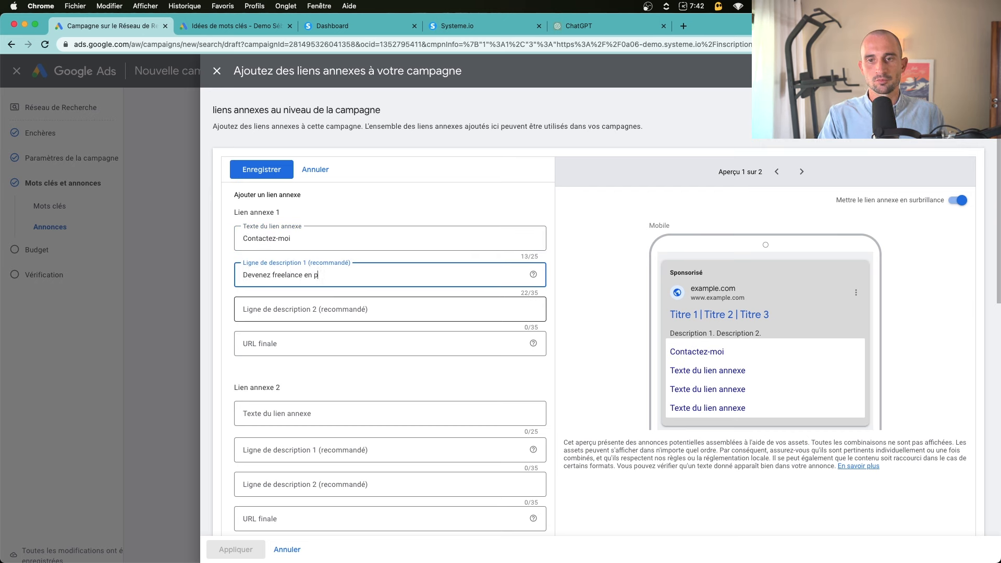
text(ublicité)
key(Tab)
text(Maîtrisez)
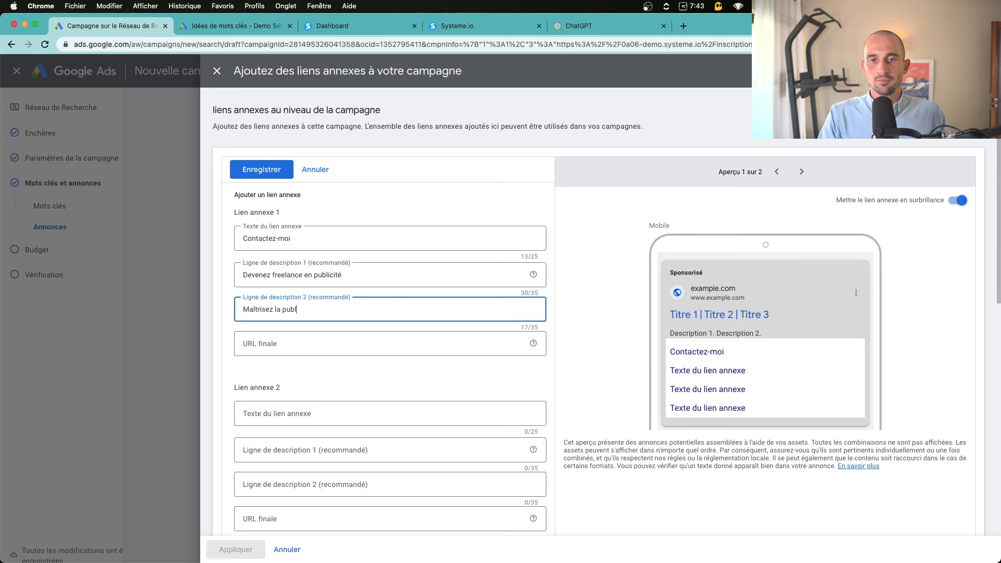
text( la publicité en ligne)
Enter the sitelink's /inscription final URL and add empty sitelink slots 5 and 6
click(310, 345)
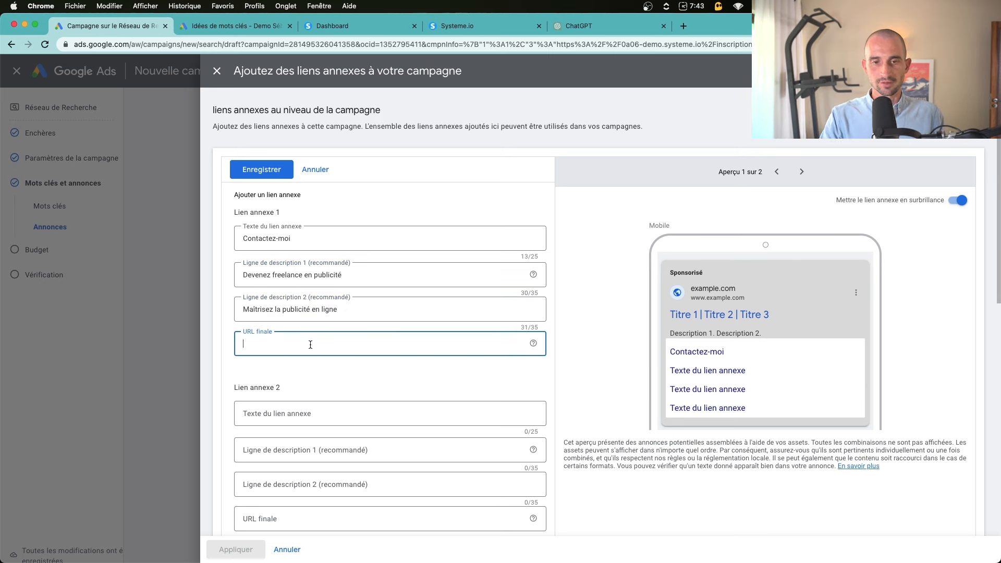
text(htt)
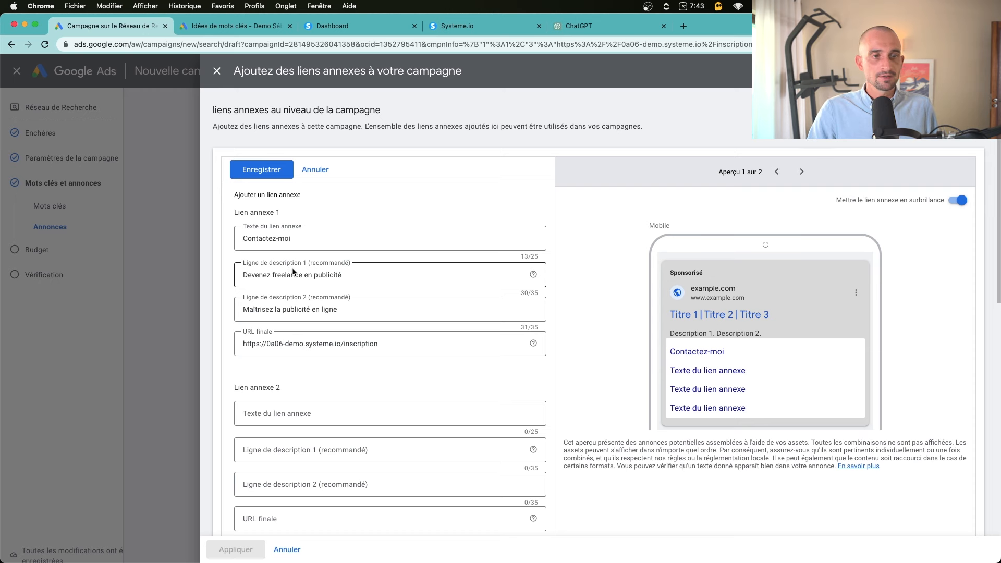
click(312, 238)
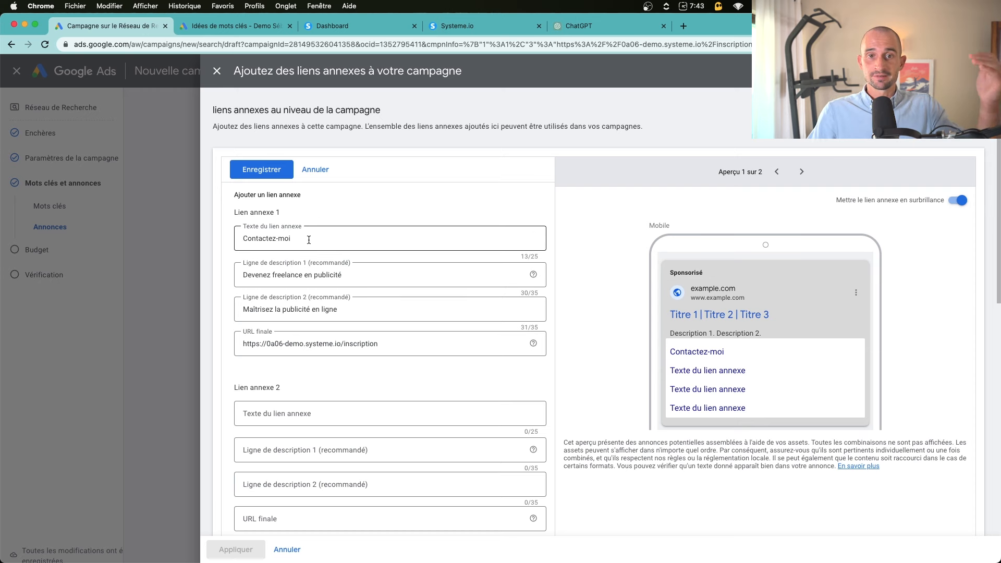
scroll(323, 271, down, 3)
scroll(329, 301, down, 8)
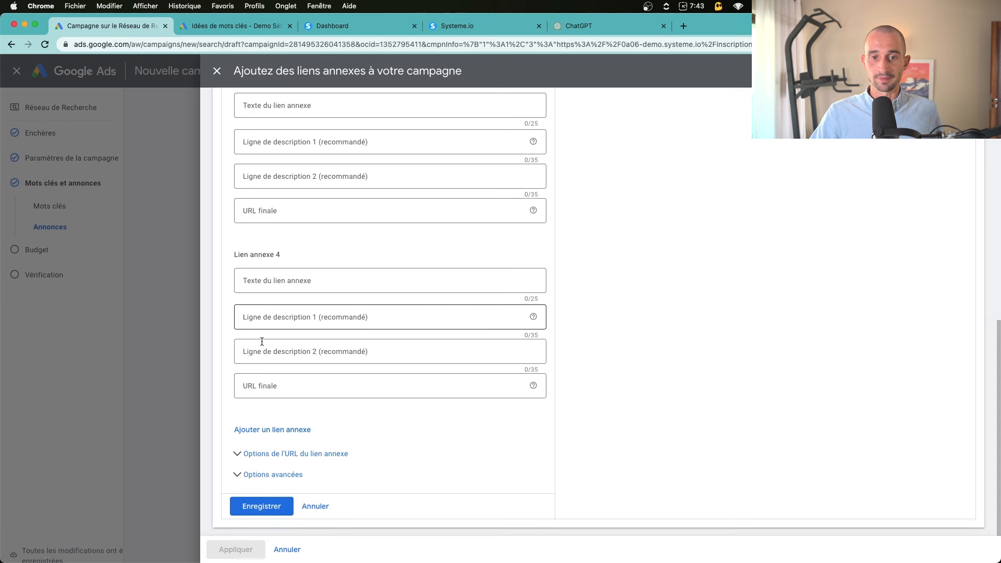
click(273, 430)
scroll(266, 299, down, 3)
click(272, 457)
scroll(289, 352, down, 4)
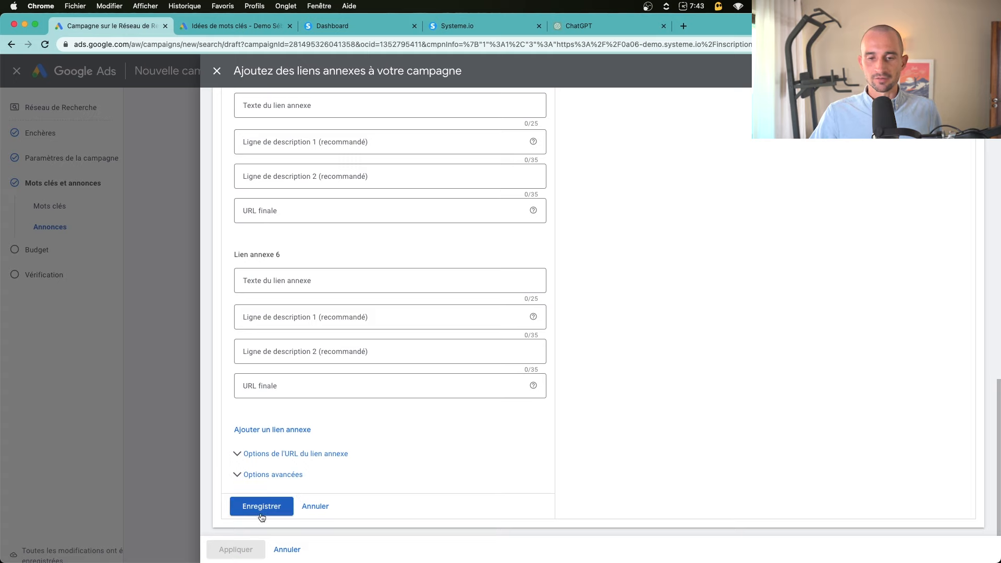
Save the sitelinks, then open the callouts panel with six empty callout fields
click(262, 513)
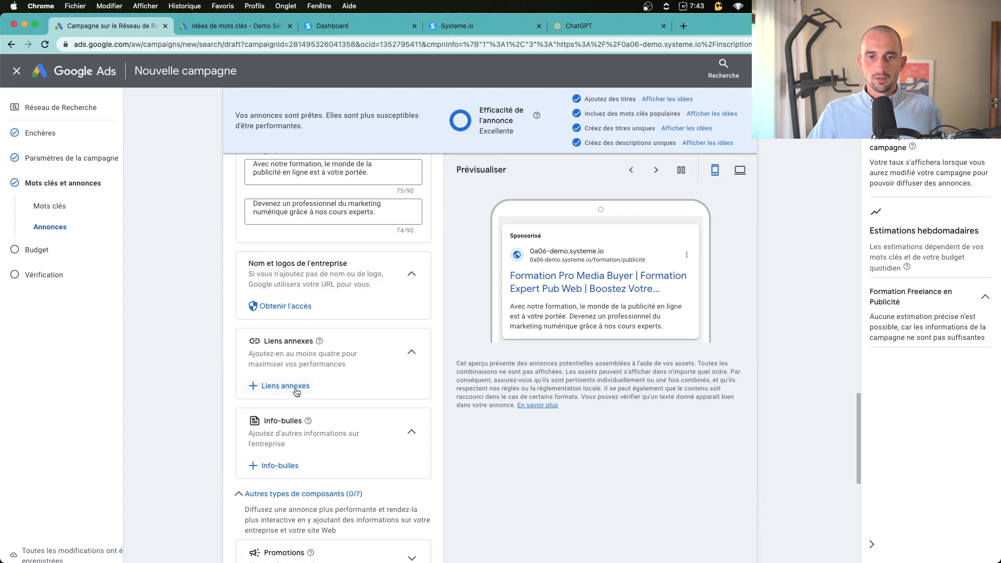
scroll(282, 396, down, 2)
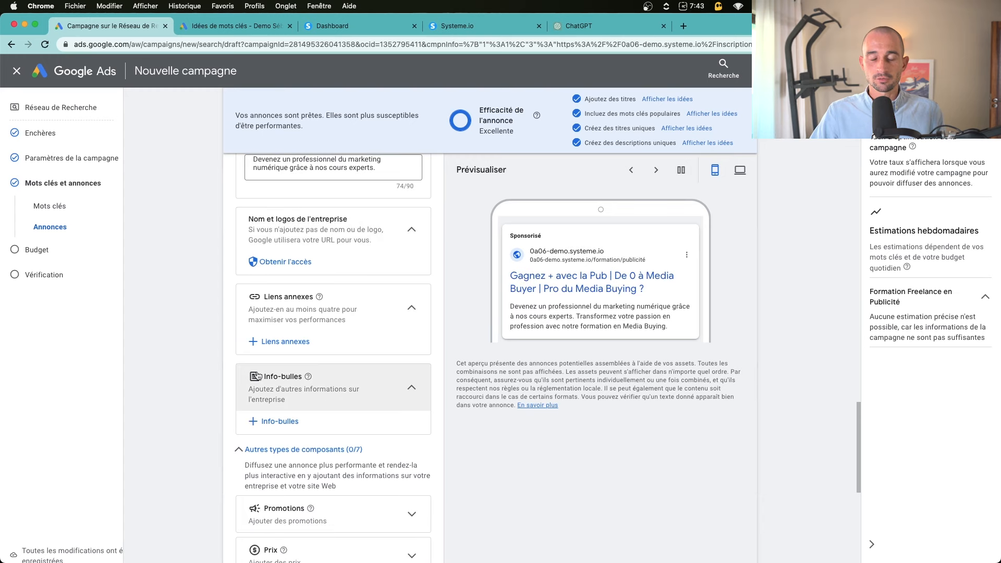
click(286, 421)
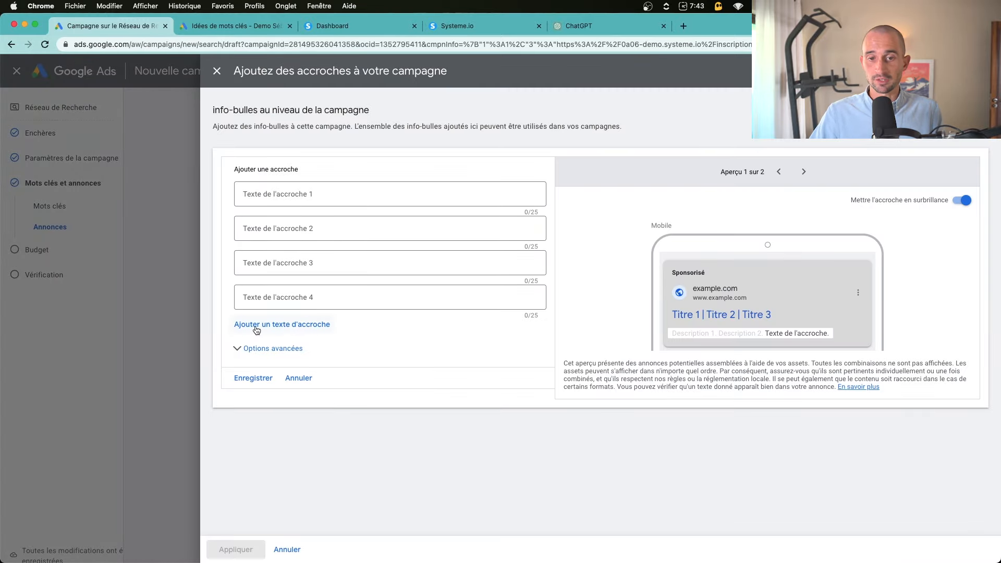
click(305, 329)
click(309, 360)
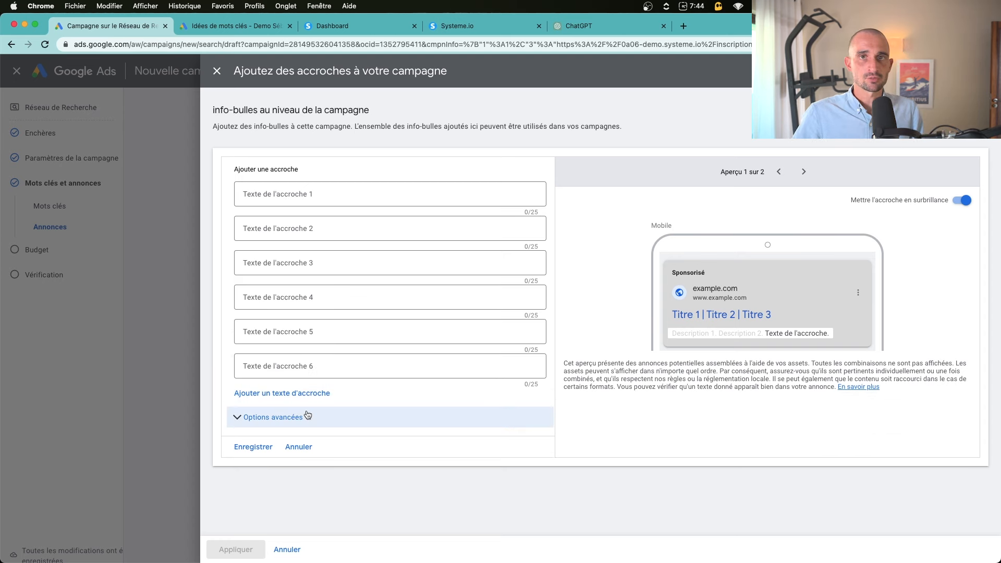
click(579, 25)
Send ChatGPT 'Donne moi des idées d'accroches de 25 caractères maximum pour mes composants d'annonce'
scroll(492, 460, down, 3)
click(459, 521)
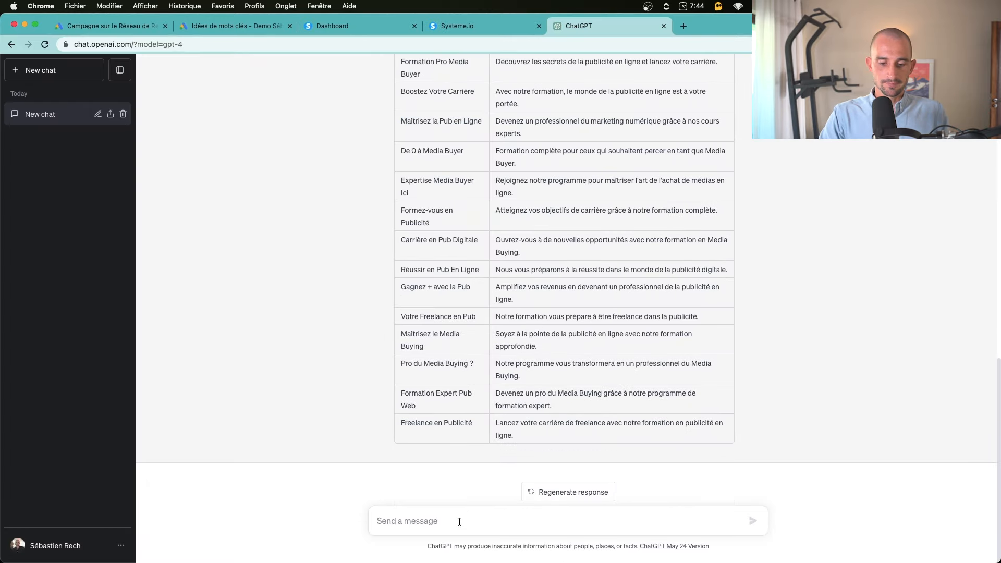
text(Donne moi des idées d'accroches de 25 carac)
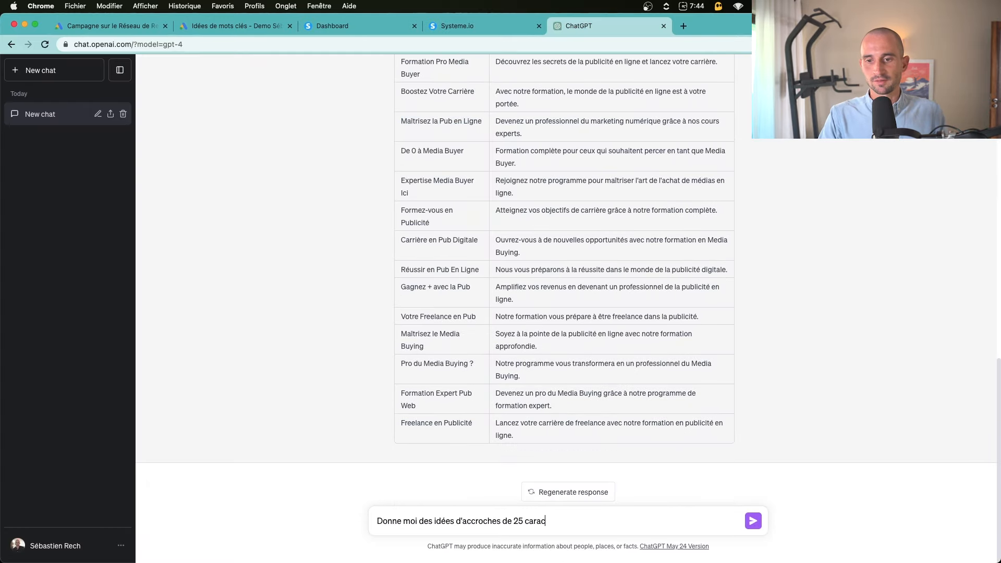
text(tères maximum pour mes)
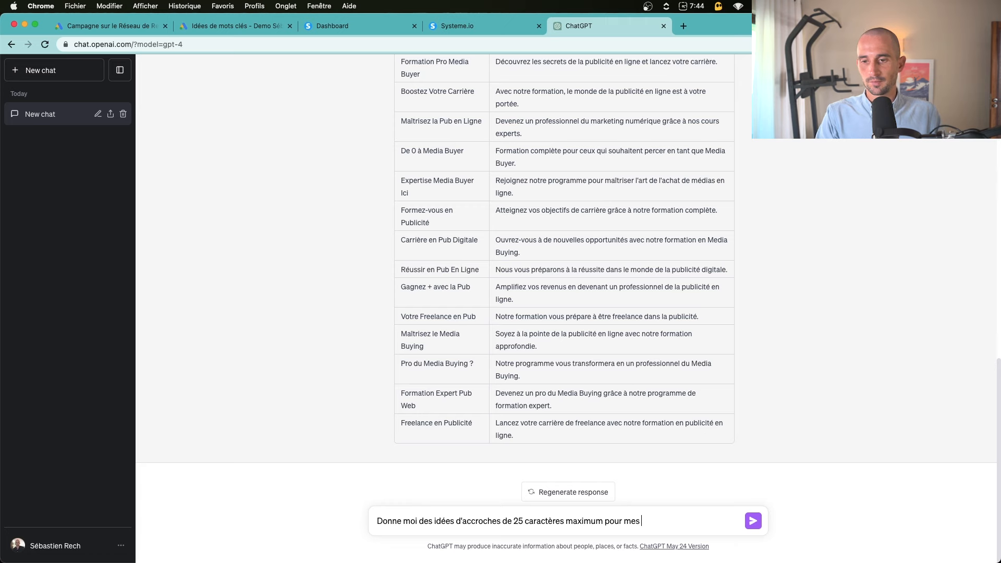
text( composants d'annonce)
key(Return)
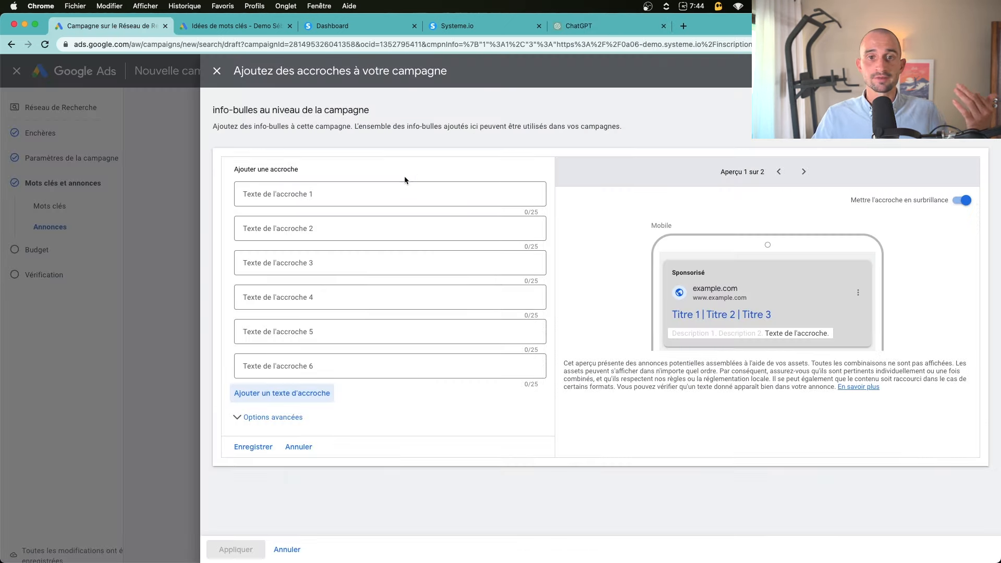
Close the callouts panel and expand the Promotions asset section
click(404, 188)
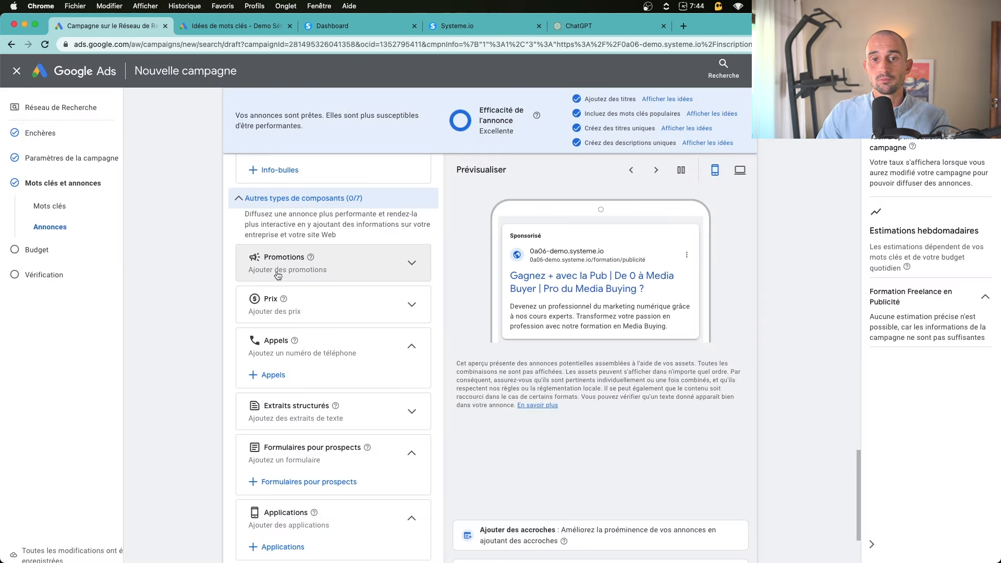
click(294, 263)
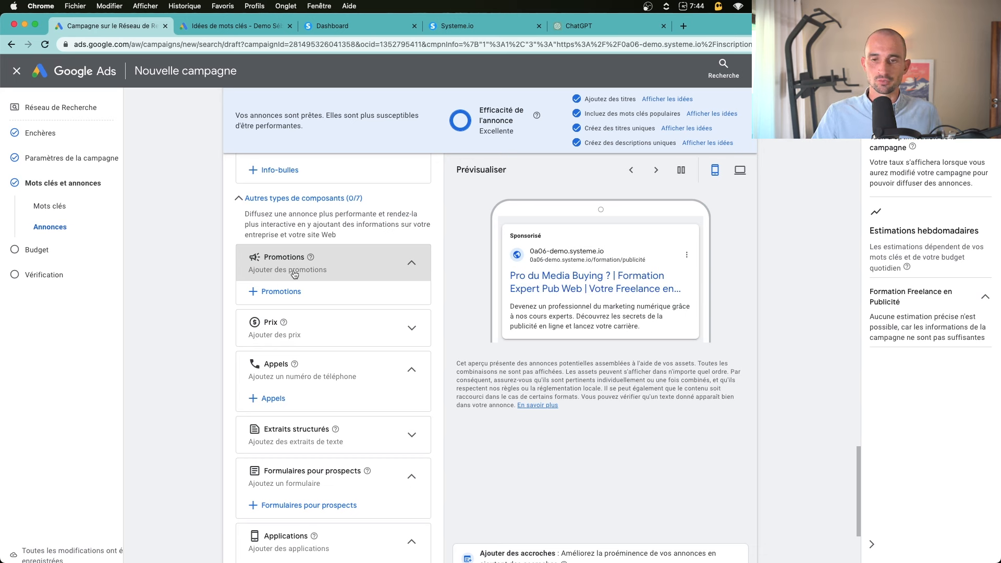
Add a call asset with the business phone number, country France, and apply it to the campaign
click(308, 337)
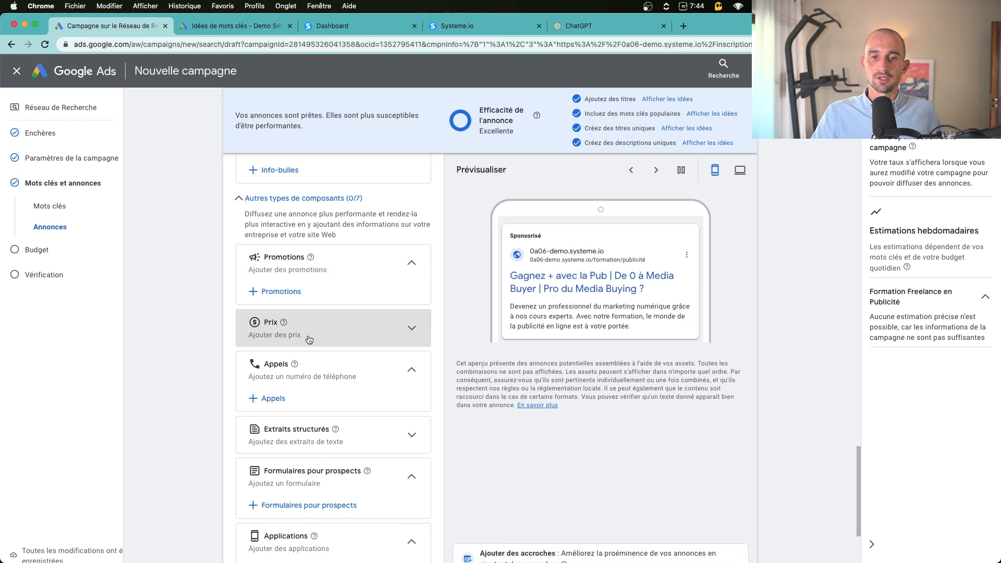
click(271, 401)
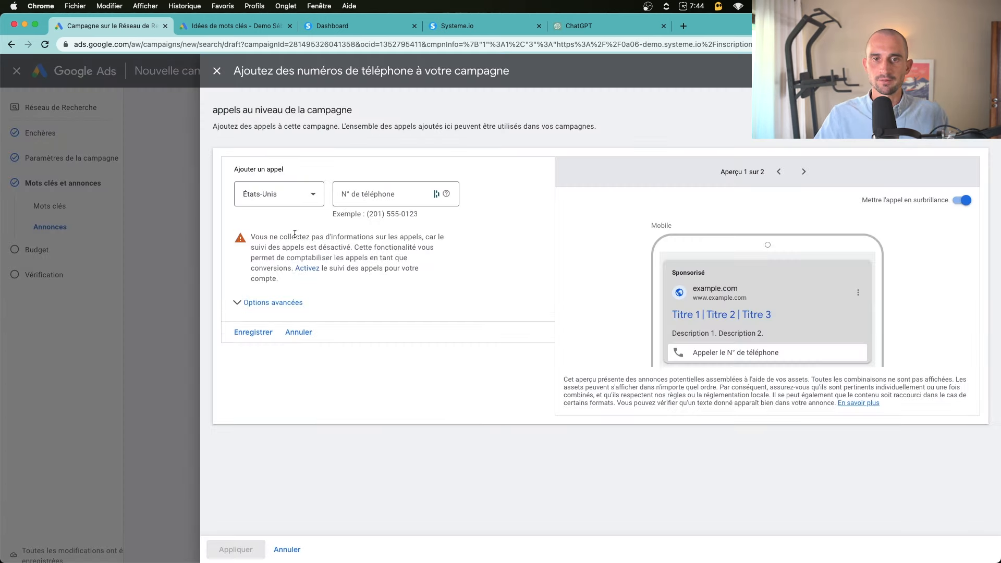
click(272, 204)
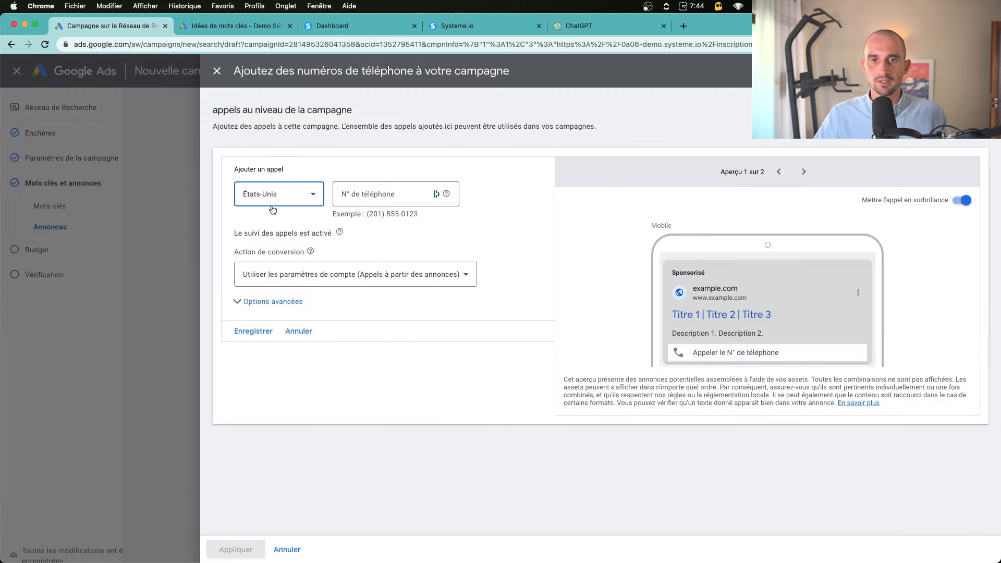
click(322, 162)
click(269, 201)
scroll(269, 201, down, 3)
click(268, 250)
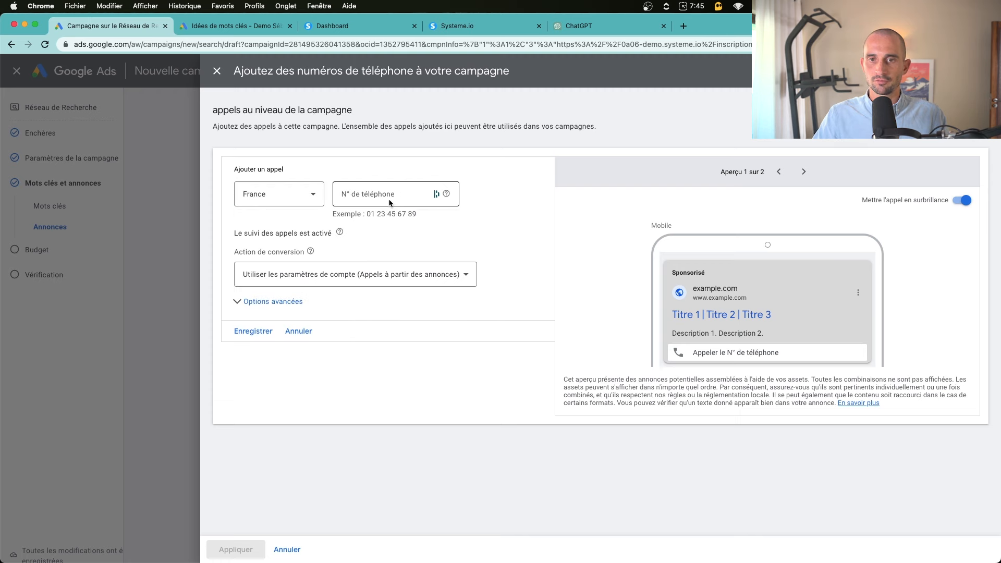
click(388, 201)
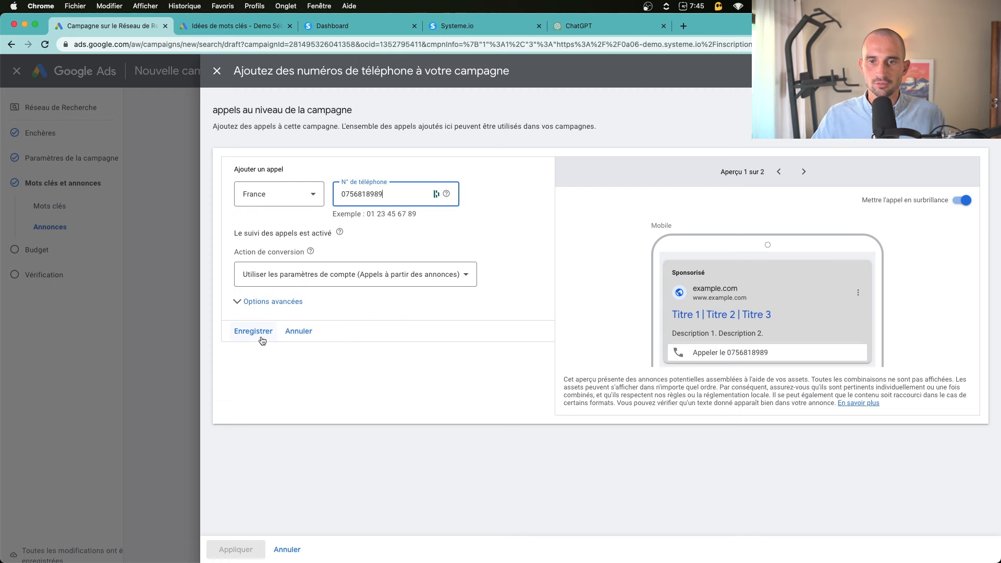
click(261, 337)
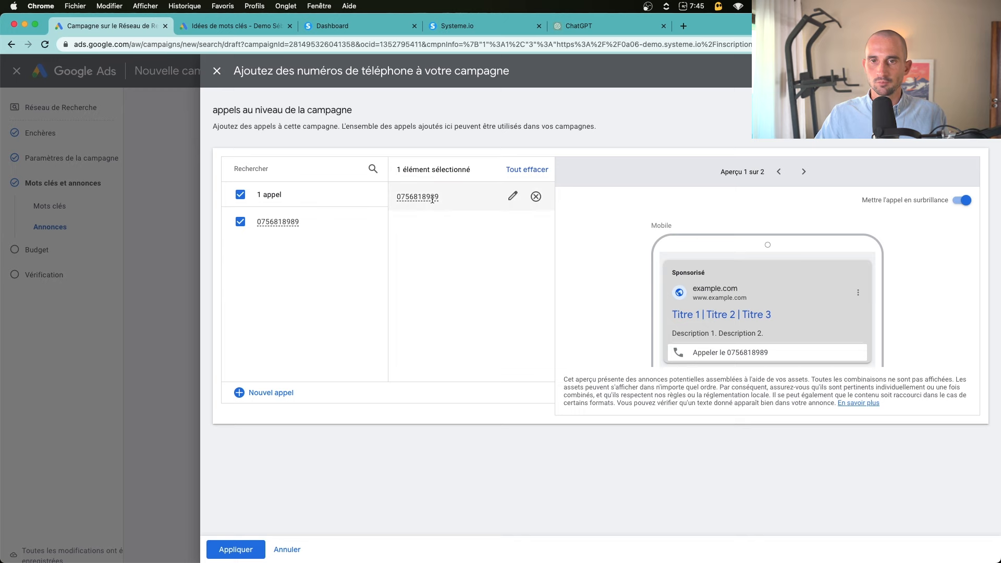
click(248, 549)
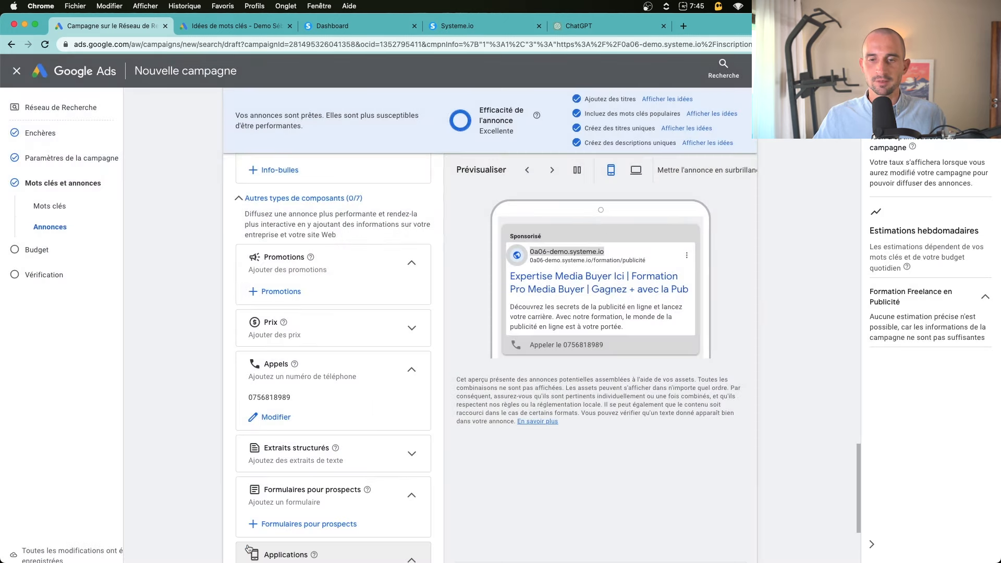
Expand structured snippets and open the panel for adding them
scroll(203, 473, down, 1)
click(412, 411)
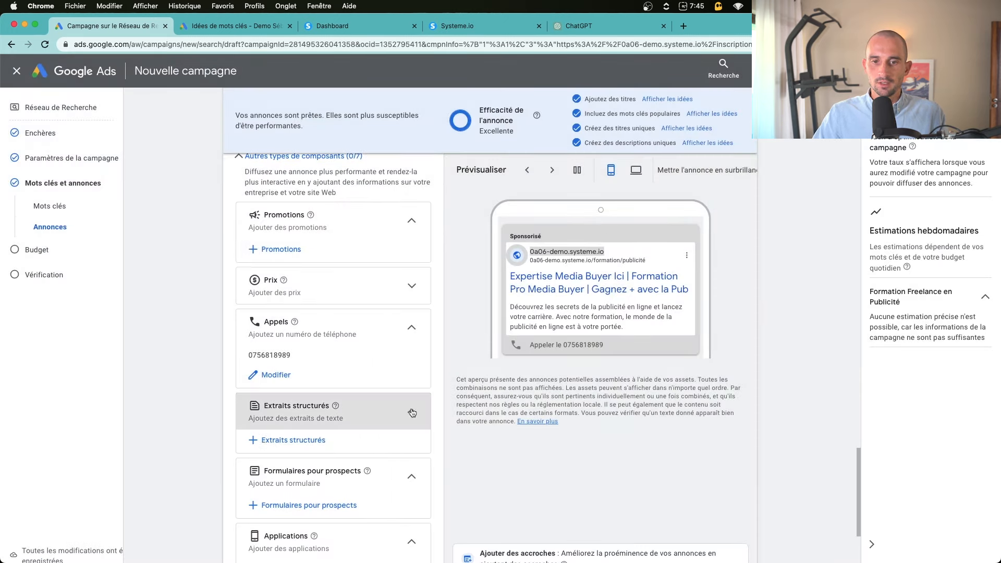
scroll(396, 399, down, 2)
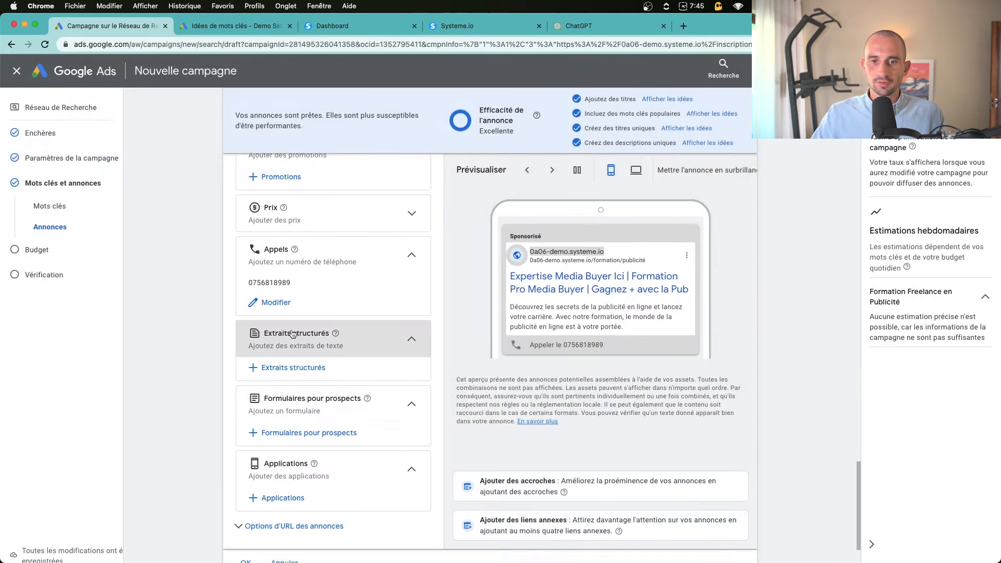
click(301, 369)
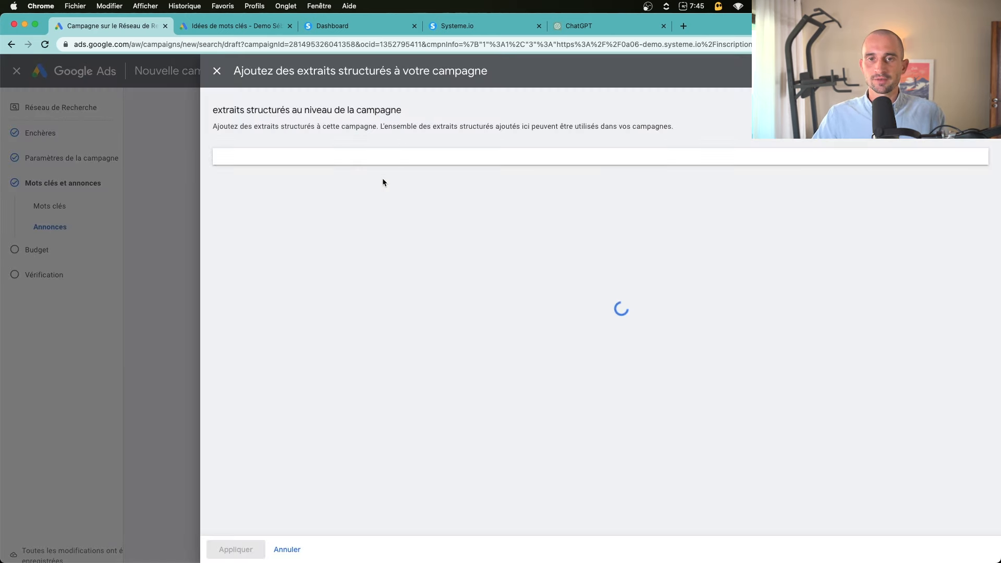
Try Services as the snippet header, leave the snippets unsaved, and close the ad editor
click(384, 218)
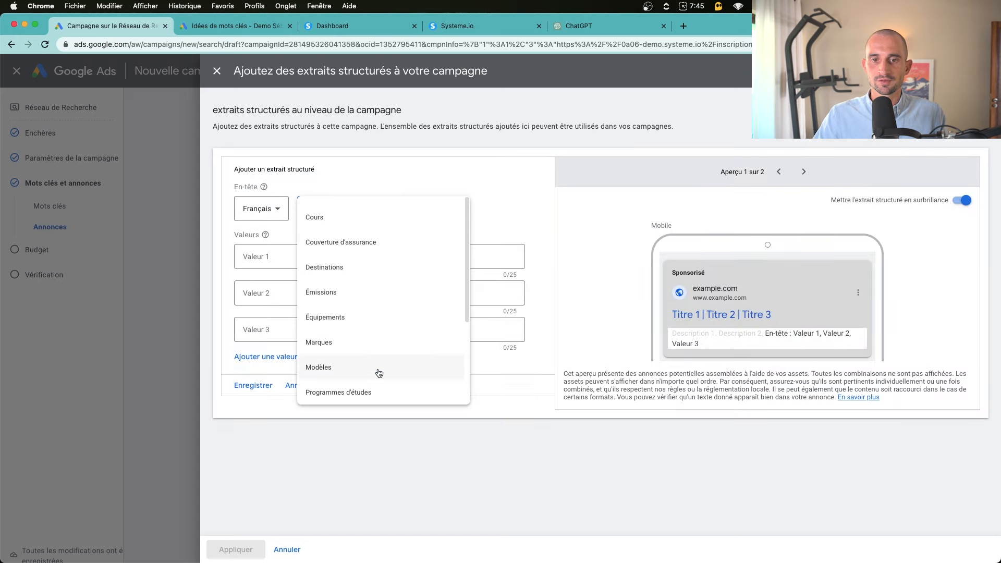
scroll(379, 372, down, 3)
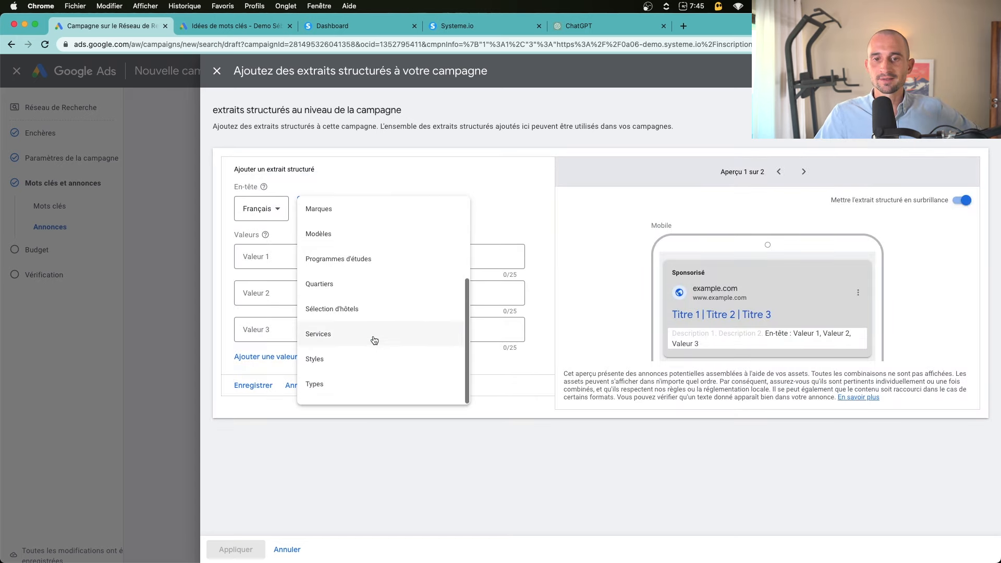
scroll(361, 360, up, 3)
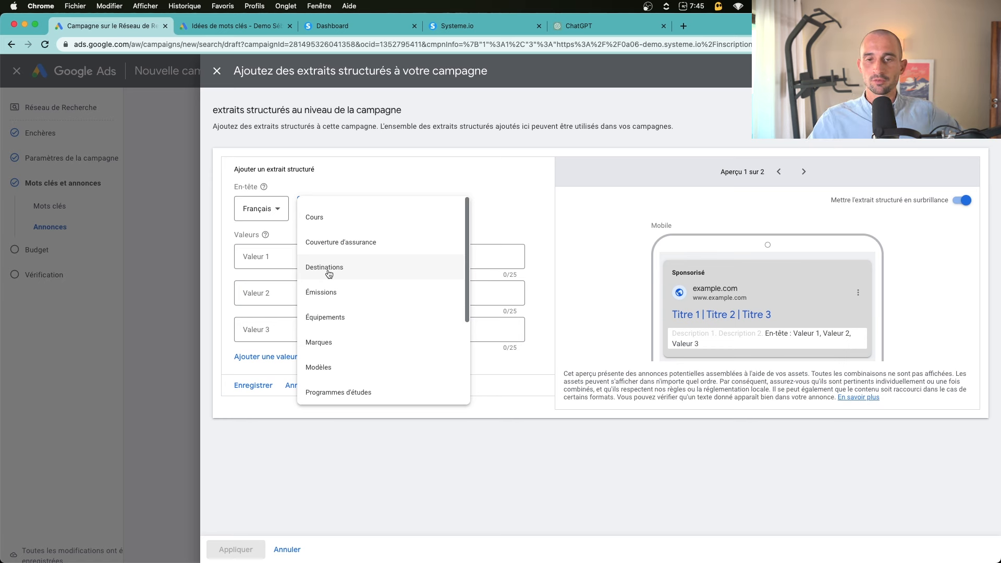
scroll(360, 260, down, 3)
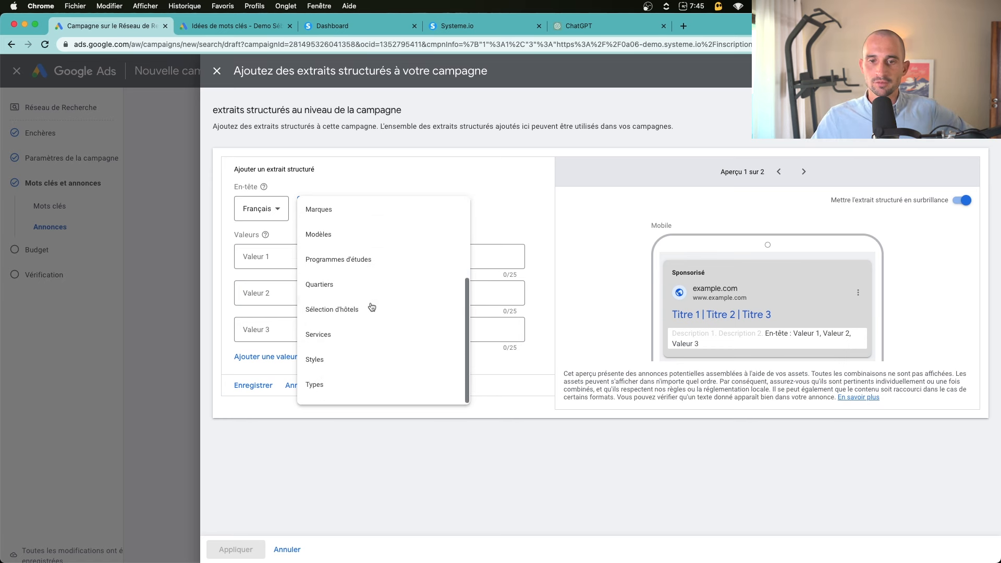
click(341, 337)
click(300, 256)
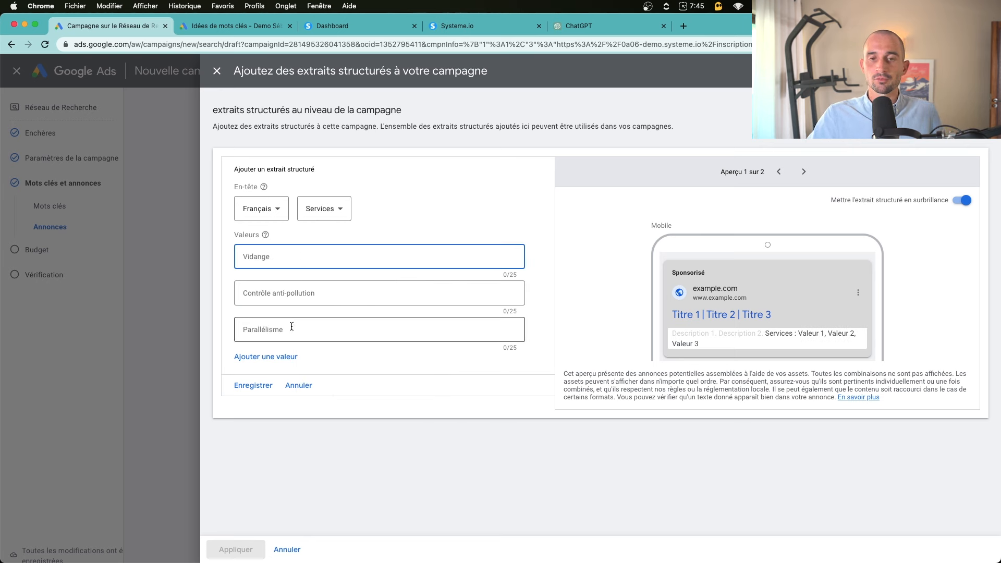
click(330, 211)
click(330, 211)
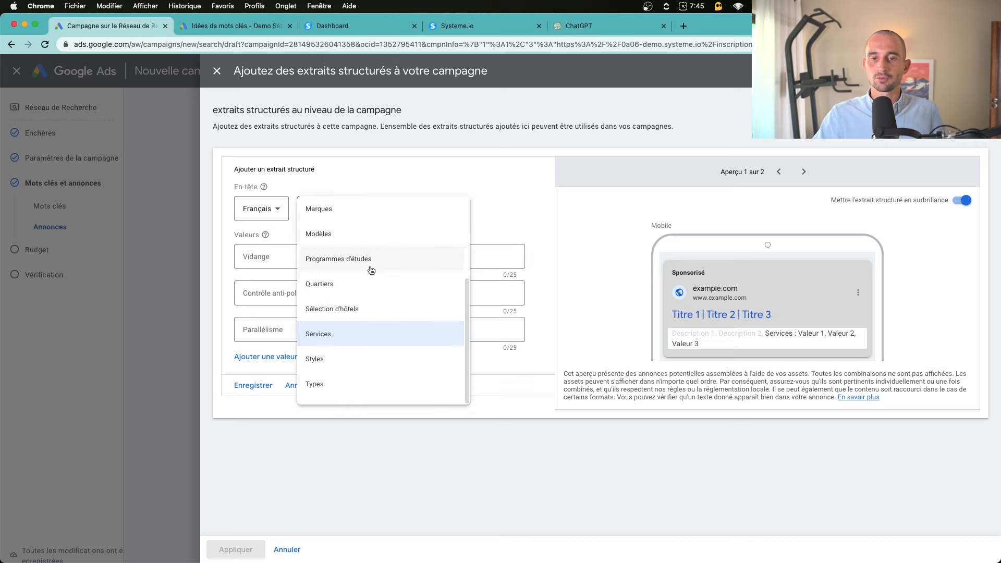
click(380, 458)
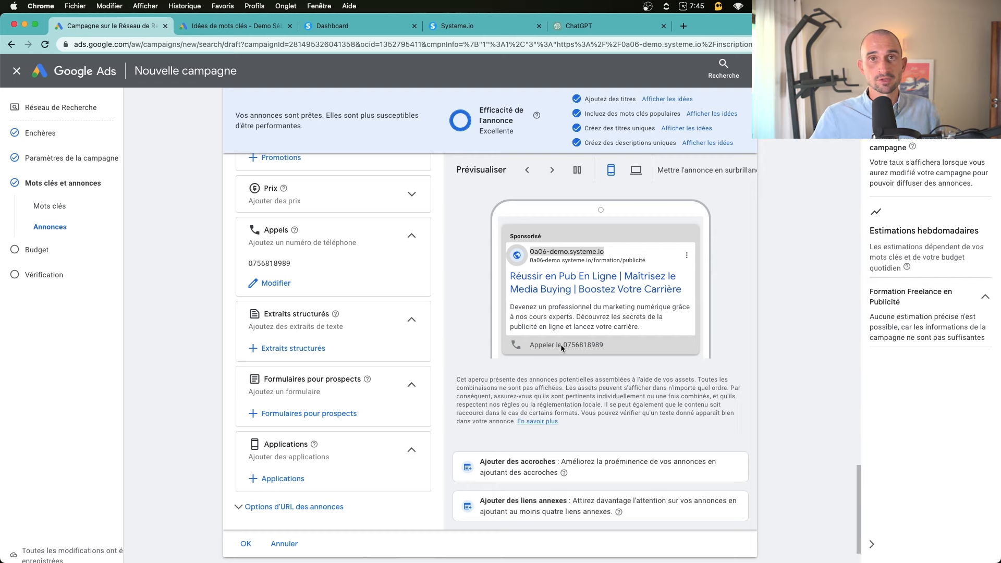
scroll(570, 352, down, 1)
click(245, 556)
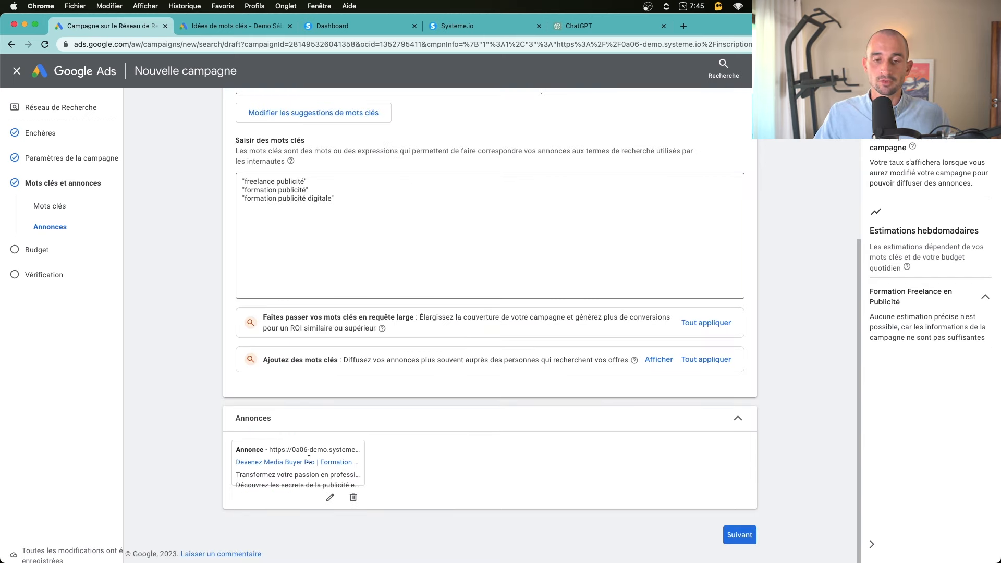
Set a 10 € daily budget and scroll the Vérification page to Publier la campagne
click(740, 534)
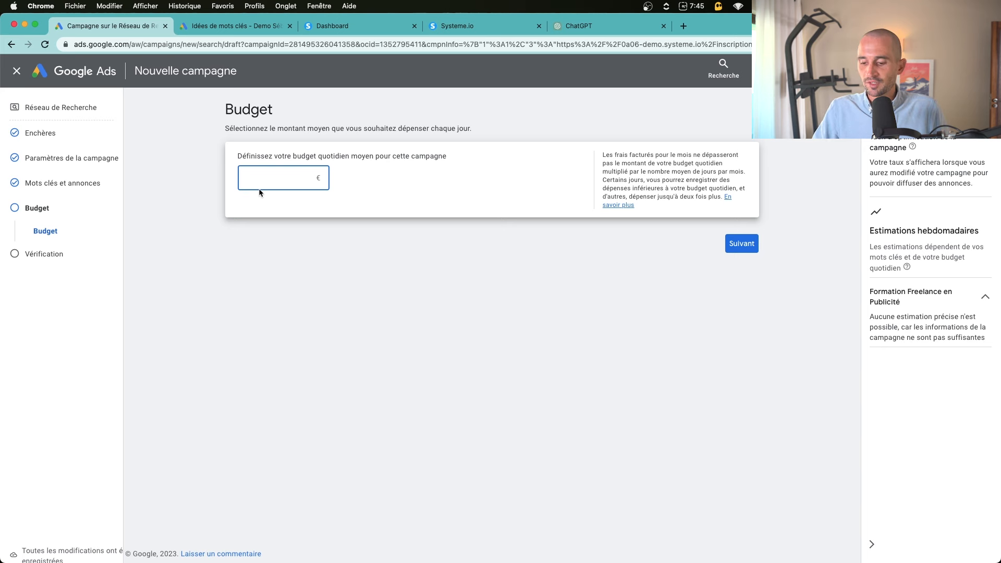
text(10)
click(645, 349)
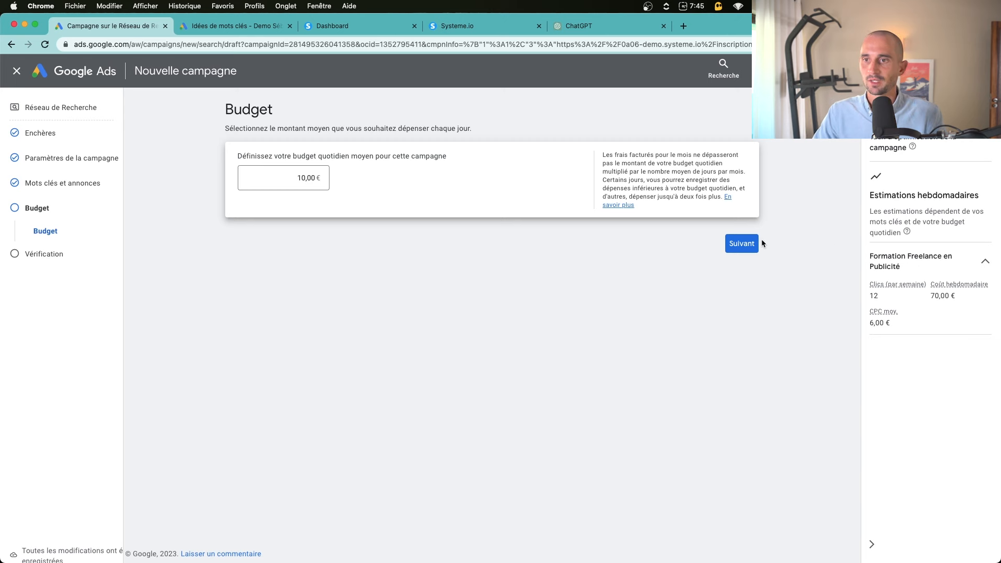
click(748, 244)
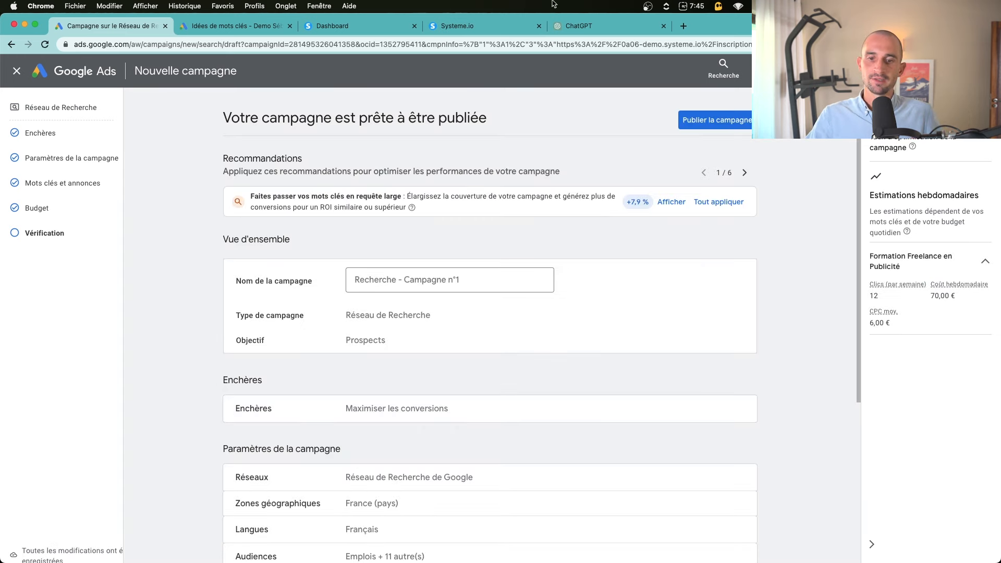
scroll(500, 281, down, 5)
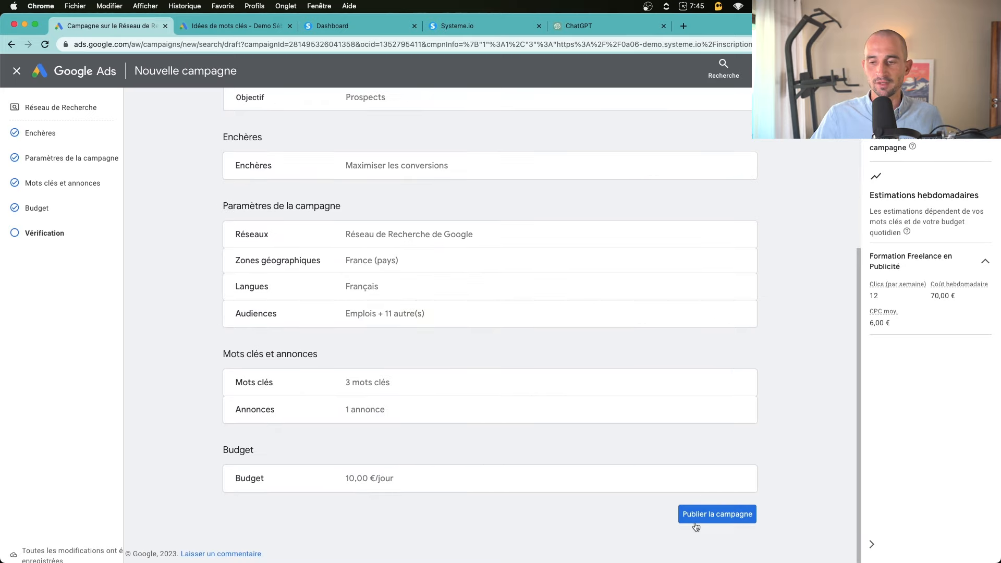
Publish 'Recherche - Campagne n°1' and highlight the upcoming Conversions step on its overview
click(712, 516)
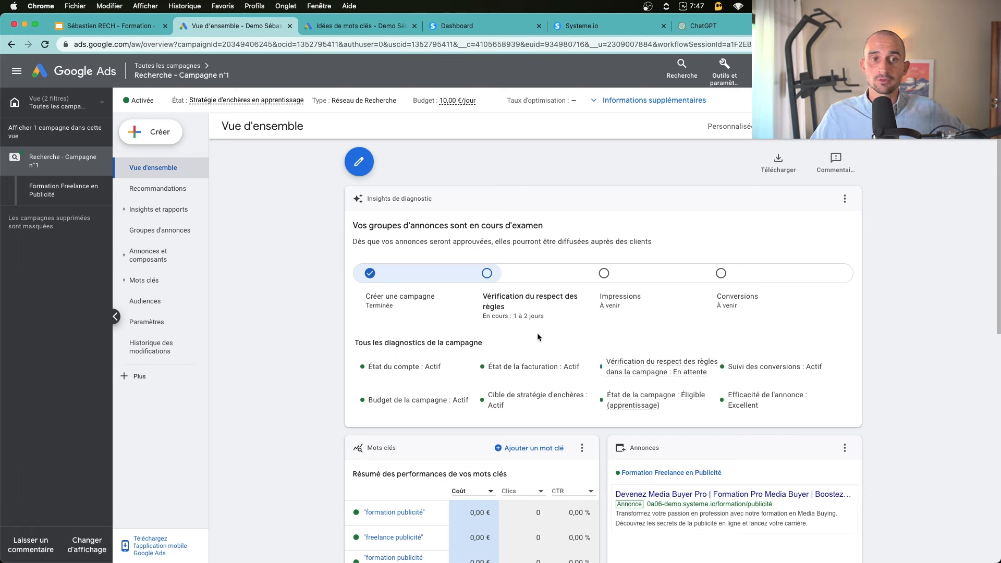
triple_click(717, 298)
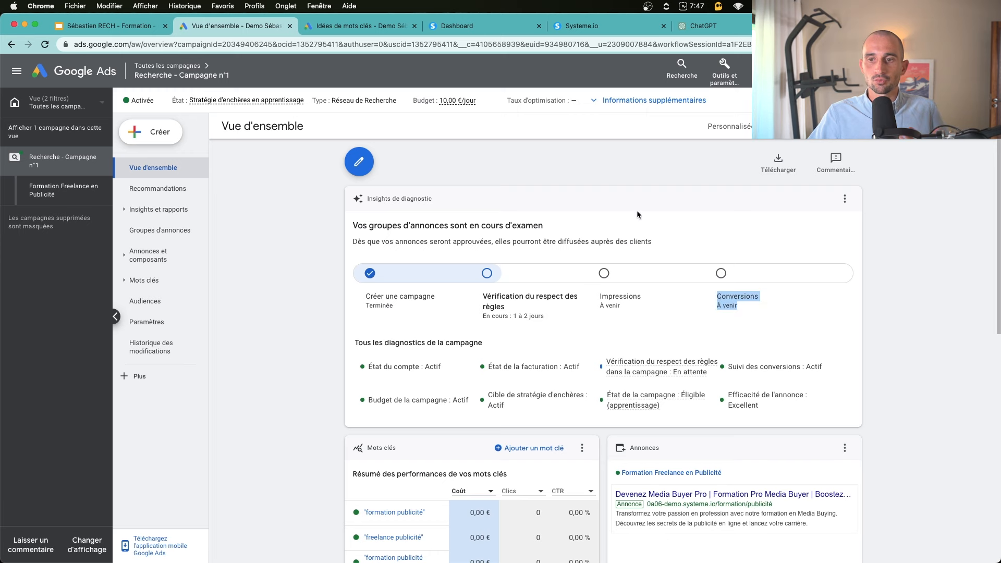
From Tools > Conversions, start a new conversion action and choose to add it manually
click(723, 78)
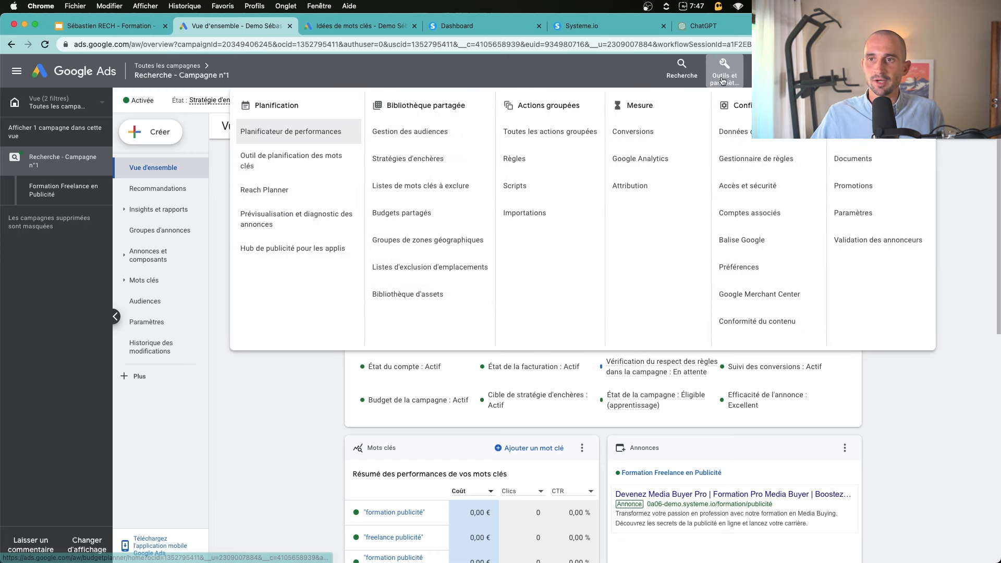
click(638, 137)
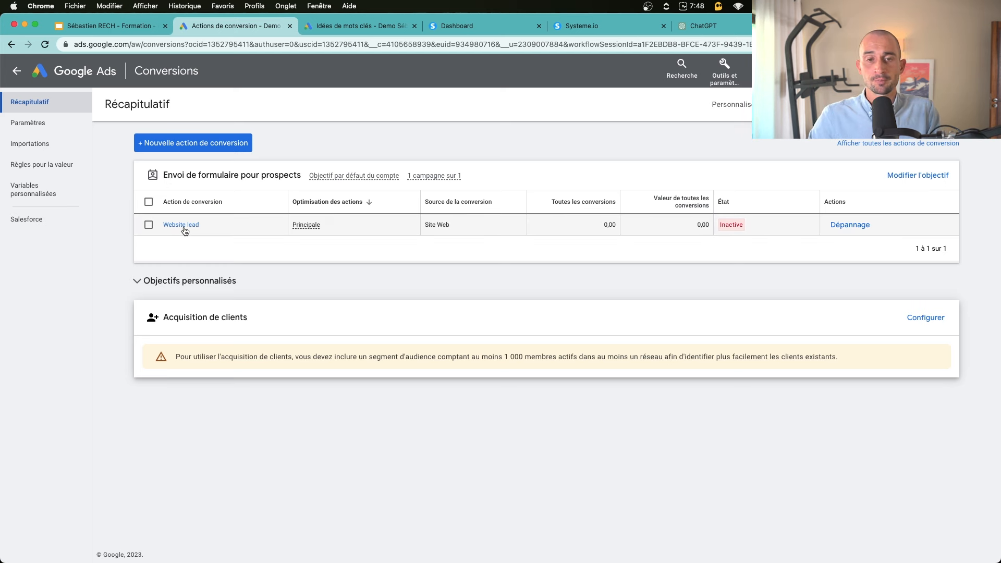
click(198, 145)
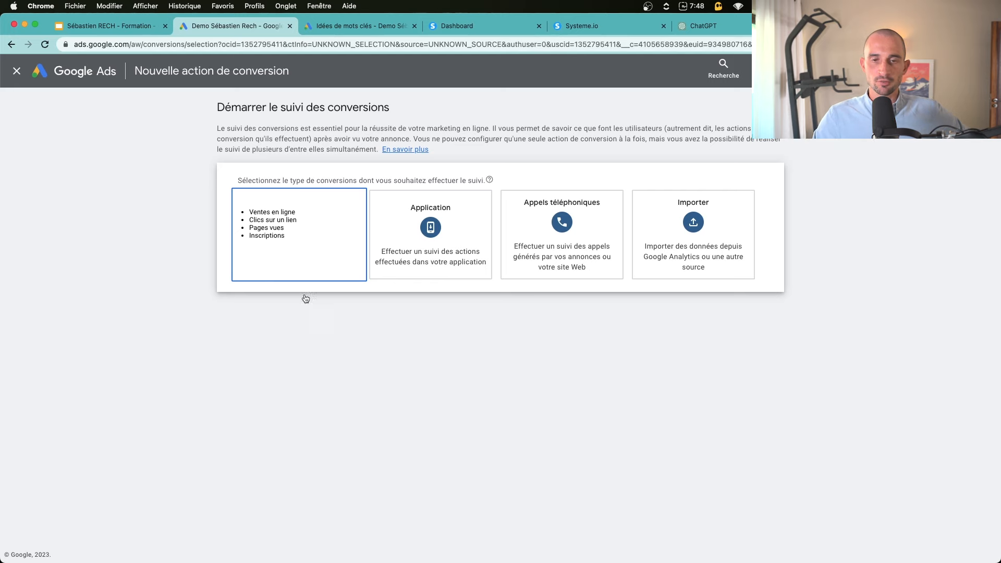
key(ctrl+Tab)
key(ctrl+Tab)
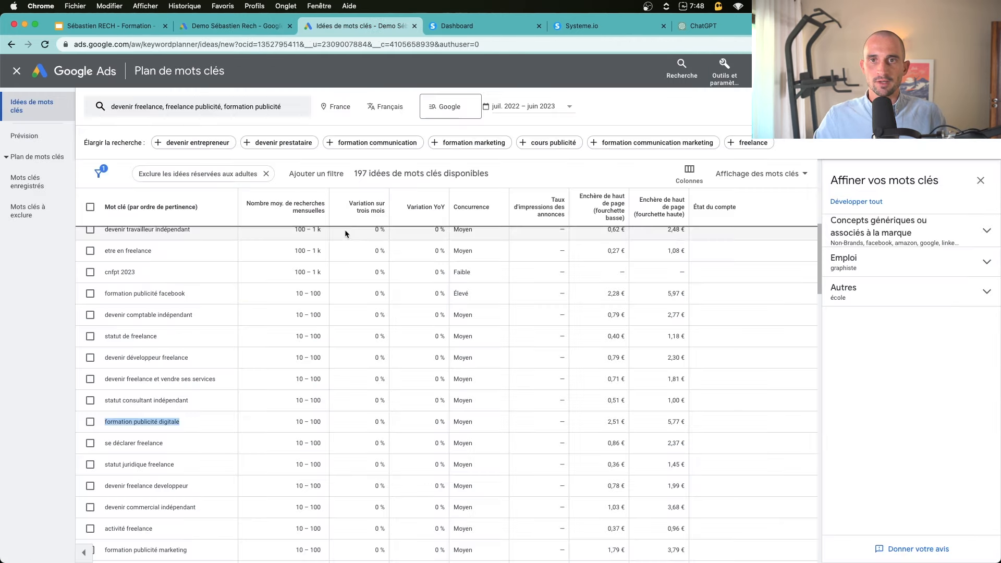
key(ctrl+Tab)
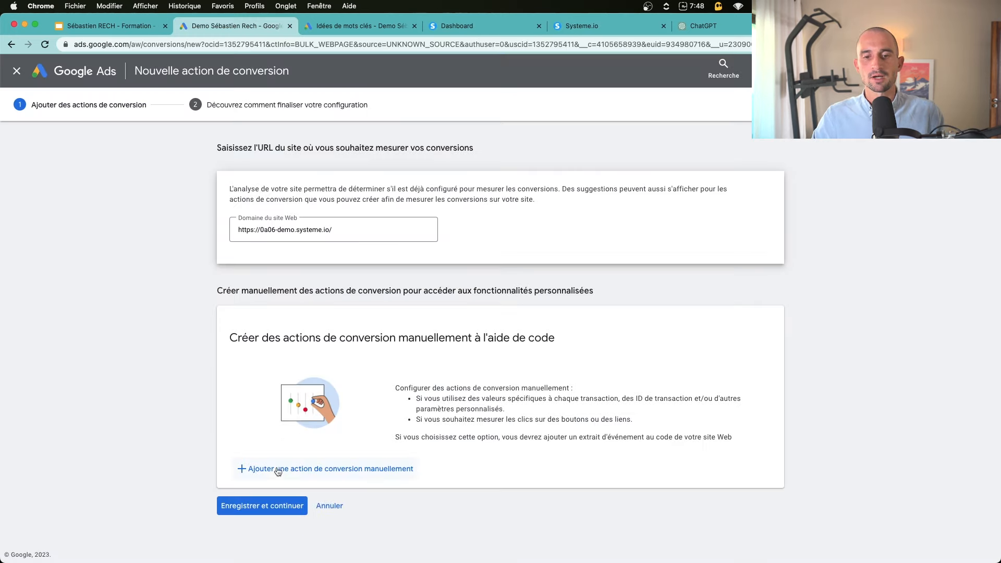
click(323, 475)
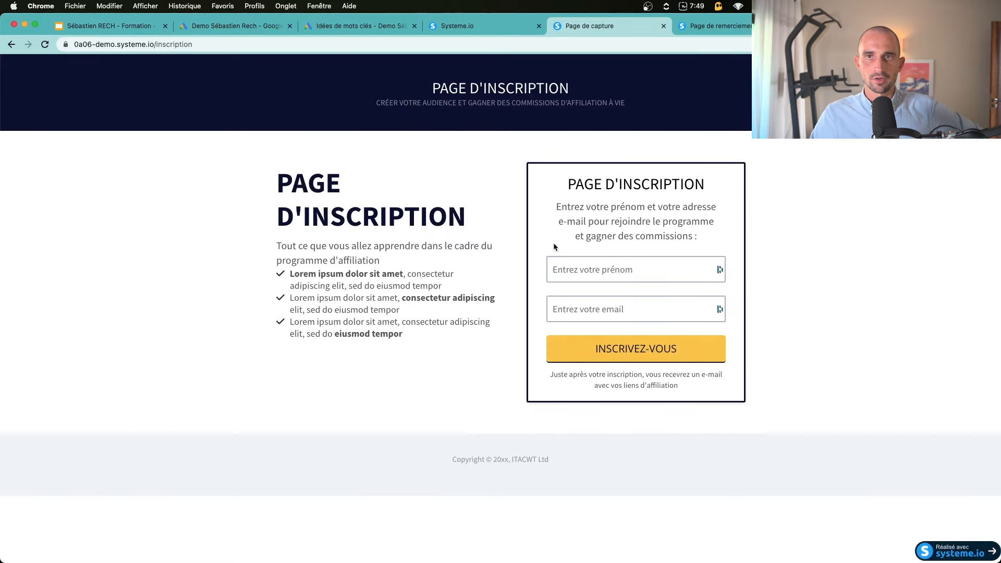
Test-submit the empty Systeme.io signup form, view the Merci ! page, then return to Google Ads
drag(422, 301, 457, 300)
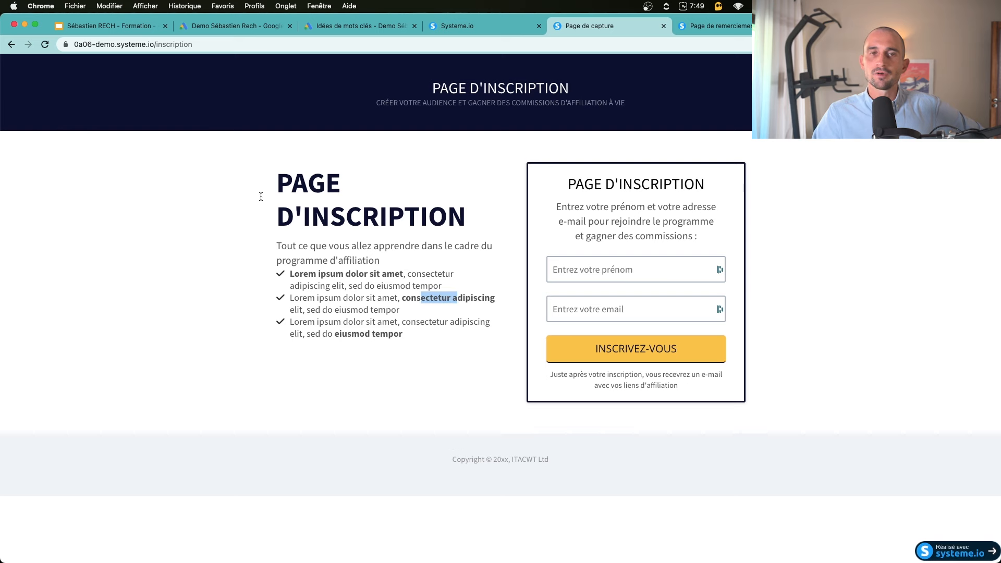
click(468, 194)
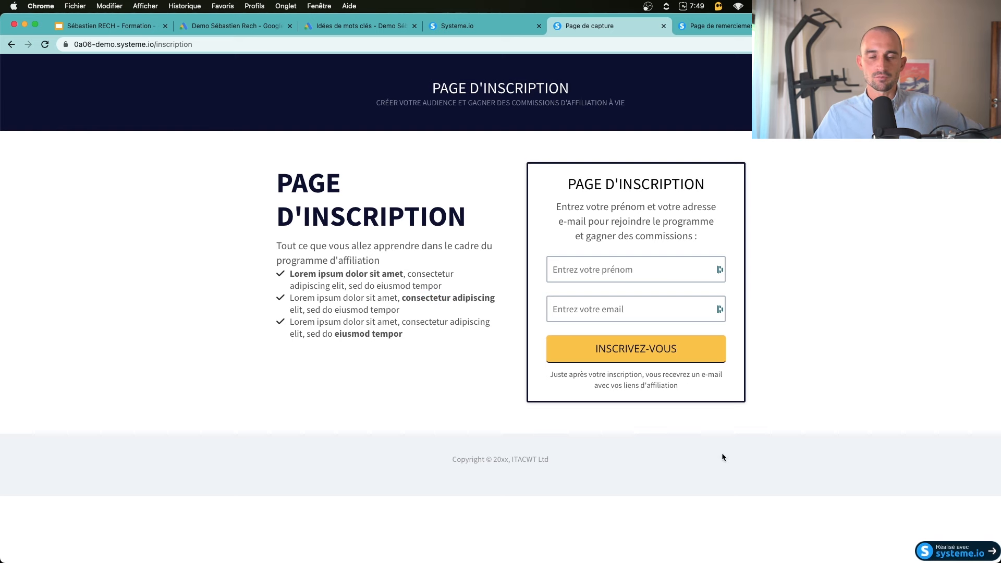
click(573, 352)
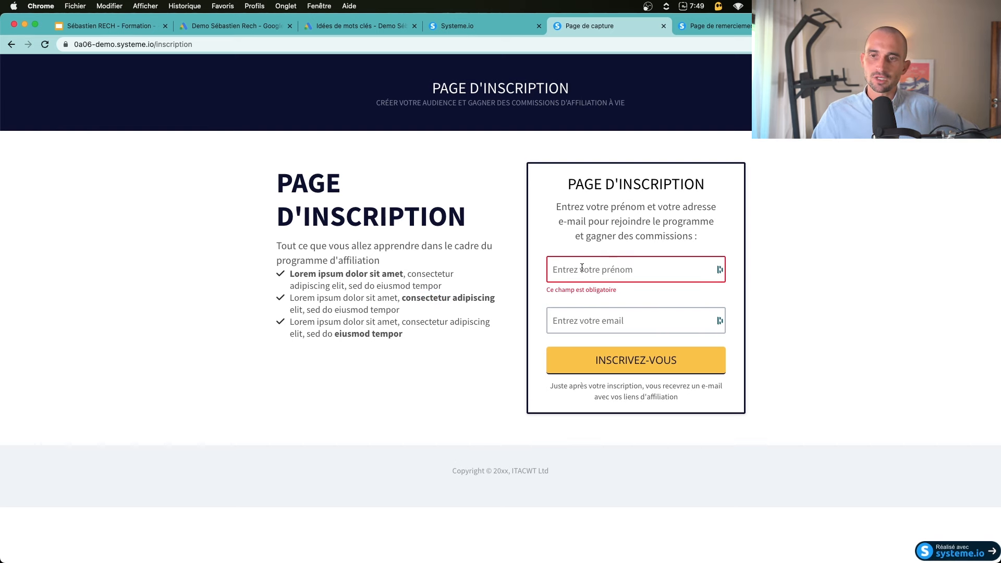
key(ctrl+Tab)
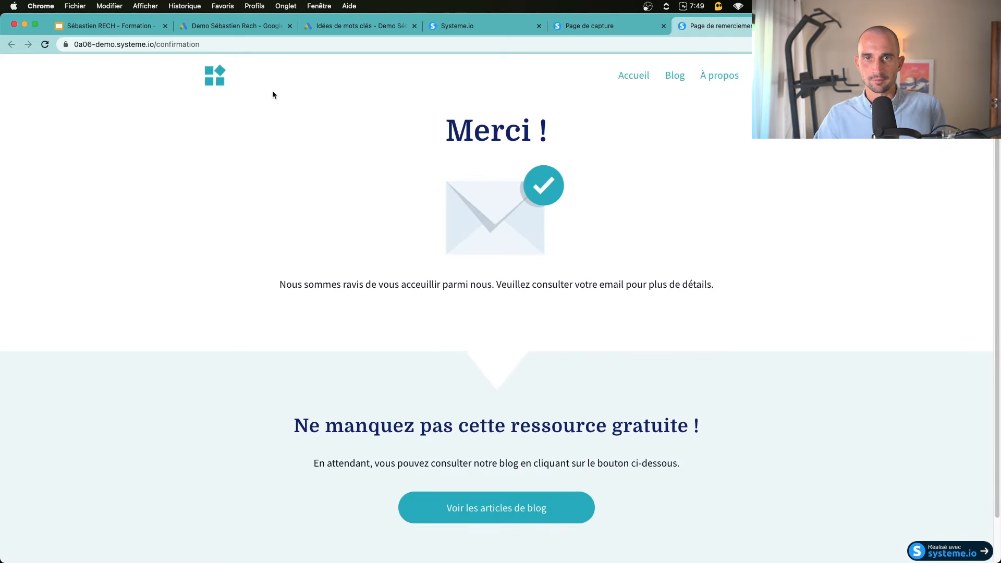
click(228, 31)
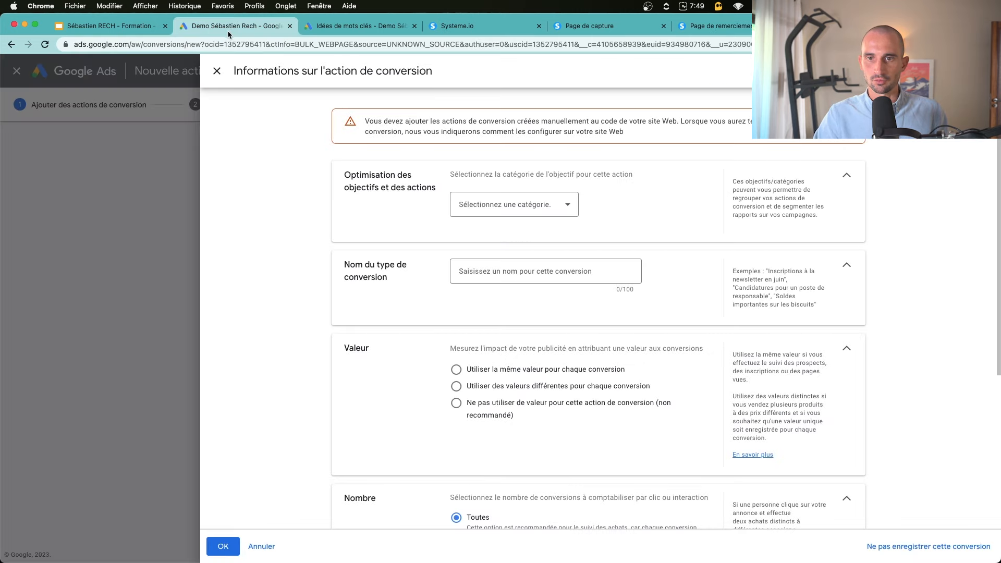
Choose the Envoi de formulaire pour prospects category and keep it as a primary action
click(505, 205)
scroll(508, 307, down, 3)
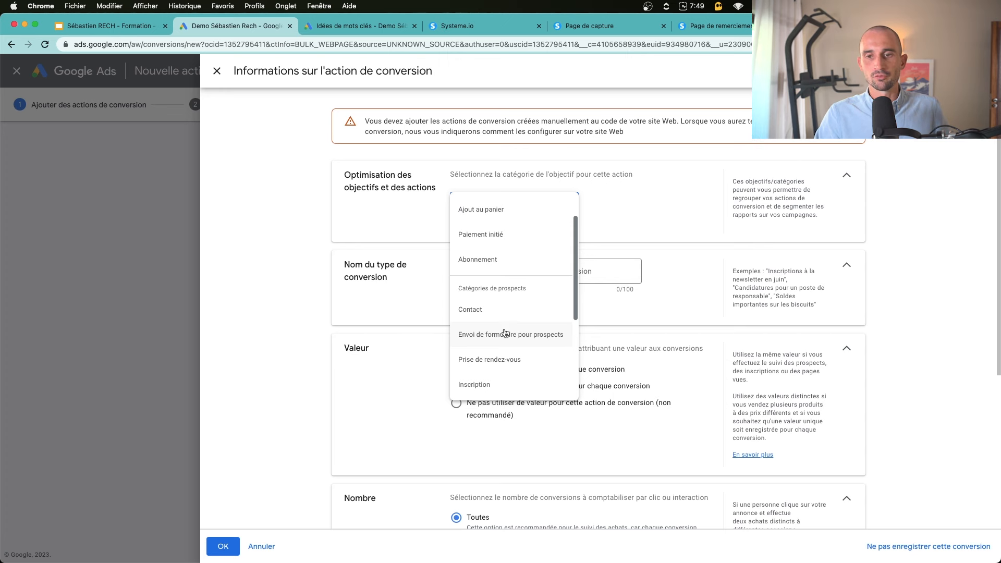
scroll(503, 341, down, 3)
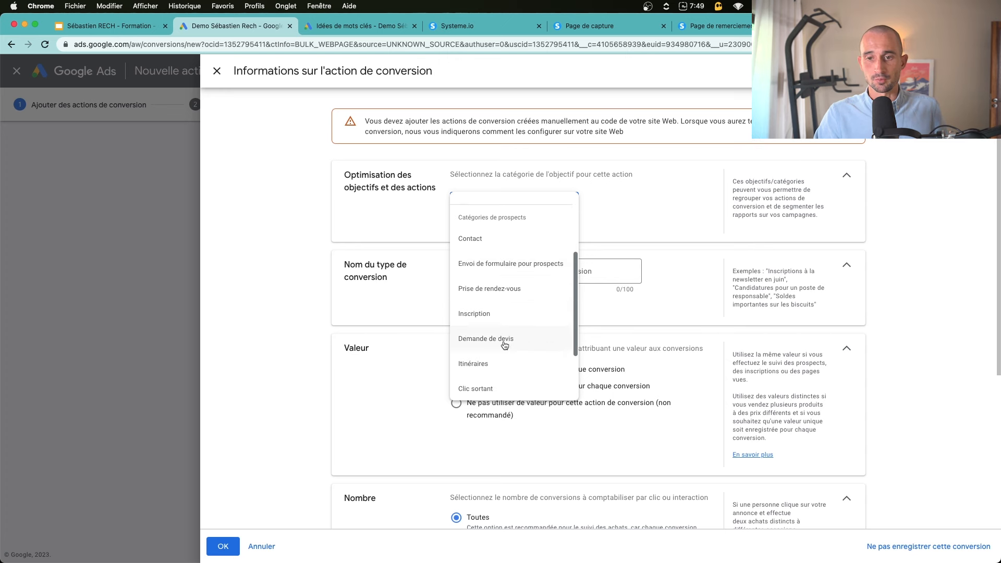
click(513, 271)
click(516, 248)
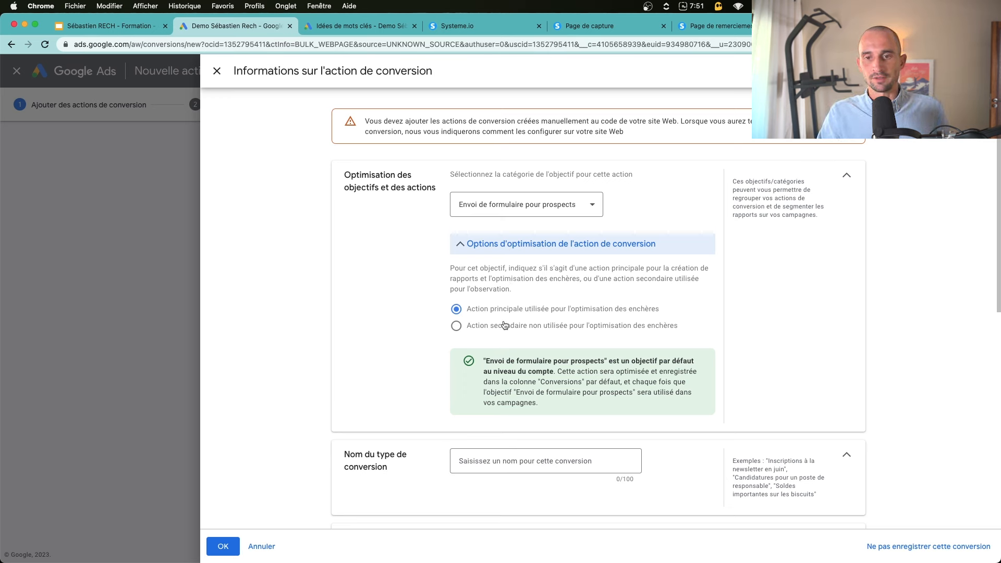
drag(467, 310, 525, 314)
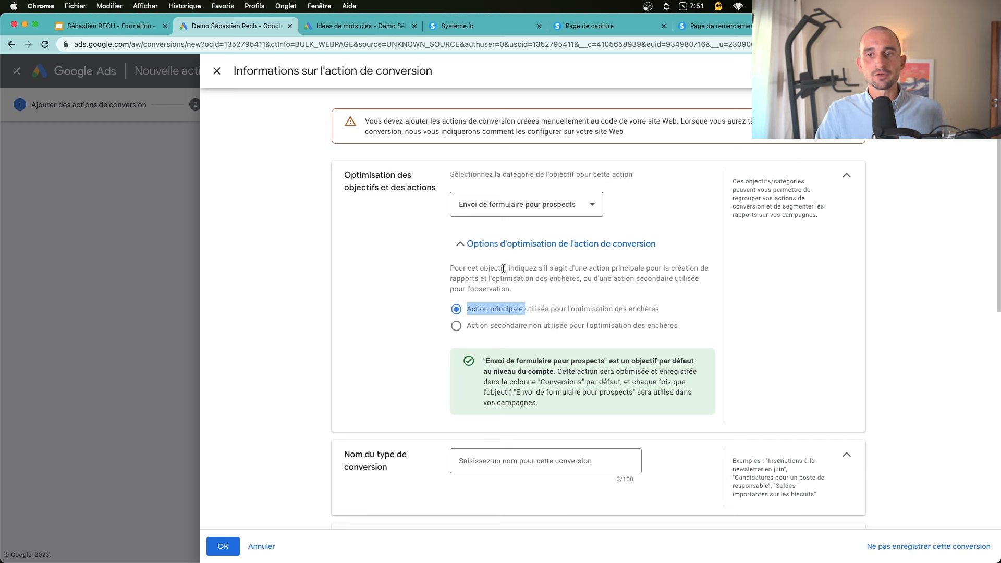
click(502, 328)
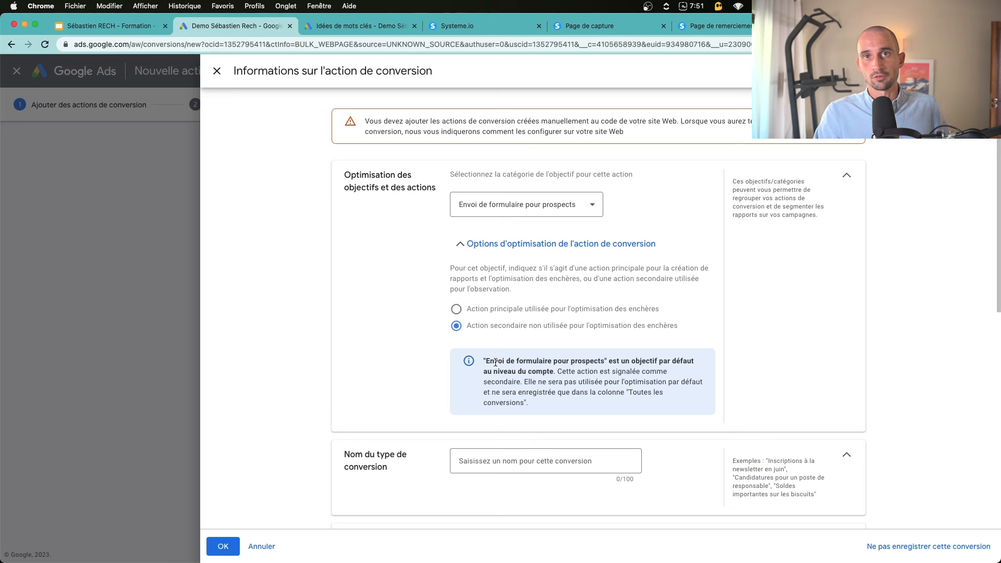
click(496, 309)
click(523, 254)
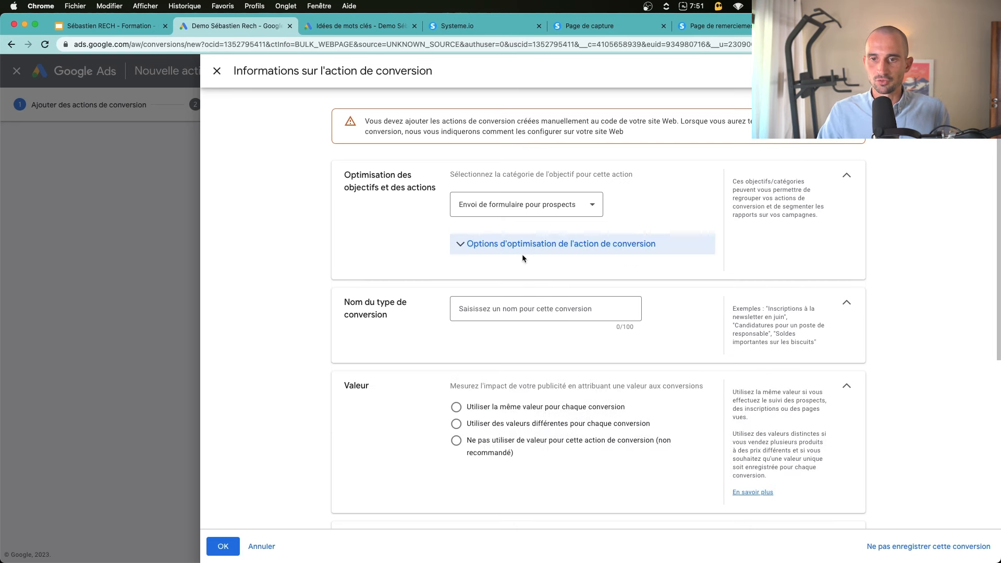
Name the conversion 'Inscription E-book' and select Ne pas utiliser de valeur
click(512, 309)
text(Inscription E-b)
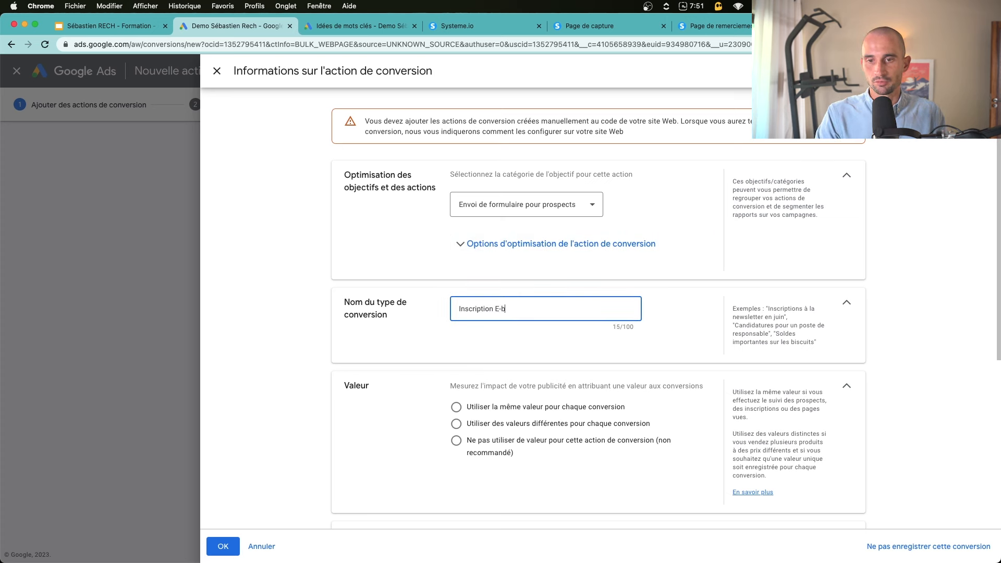
text(ook)
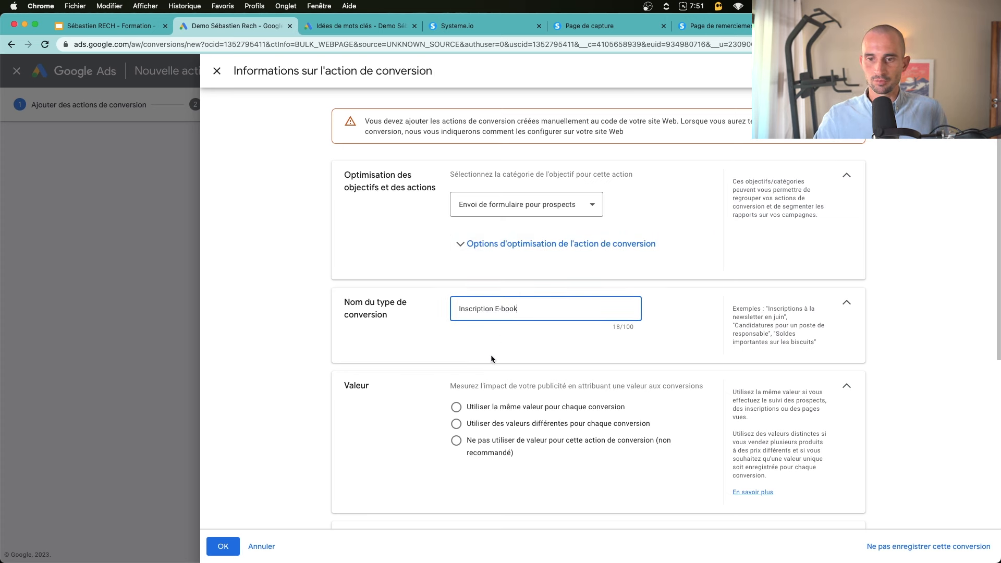
click(456, 440)
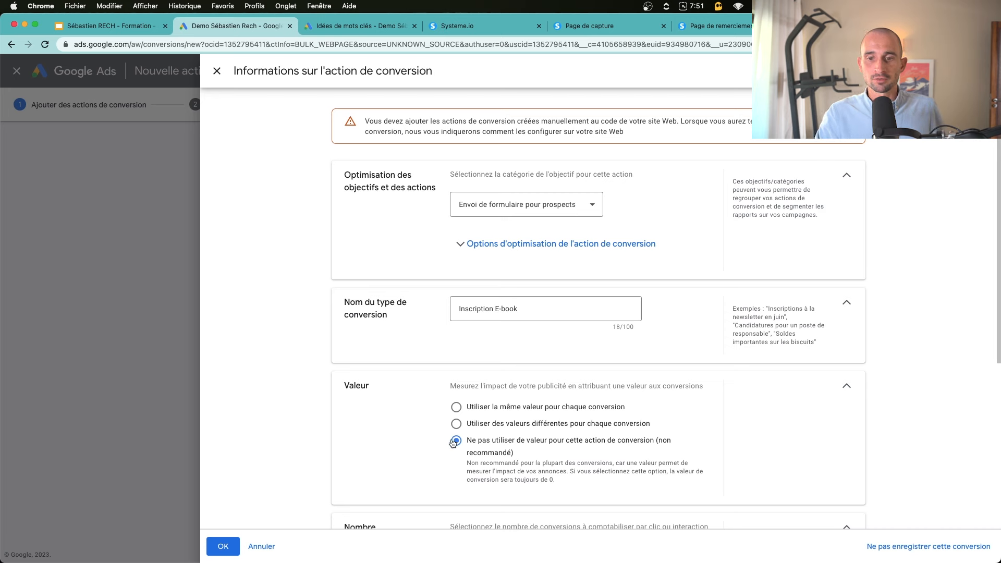
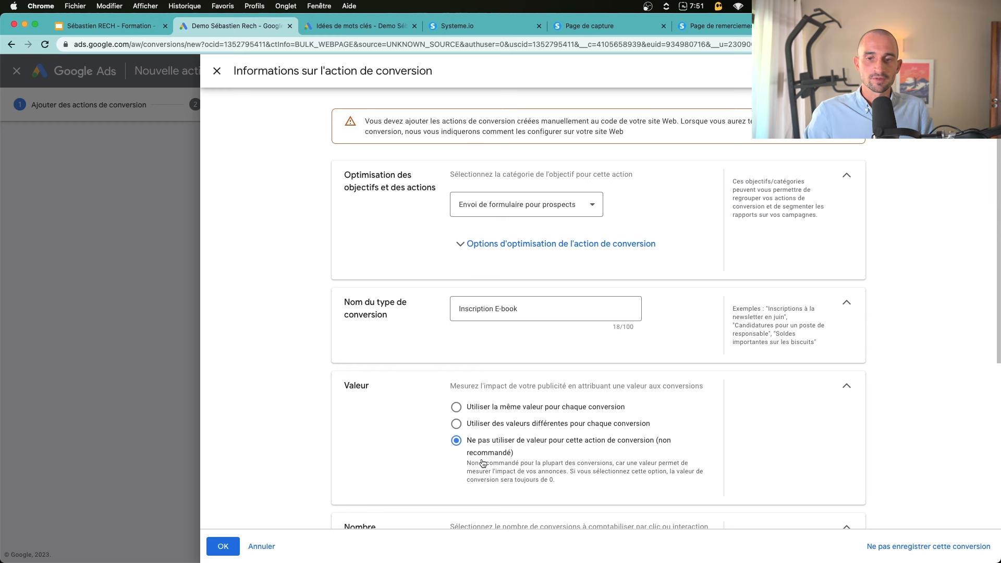
Give every Inscription E-book conversion the same fixed value, leaving it at 1 €
click(493, 407)
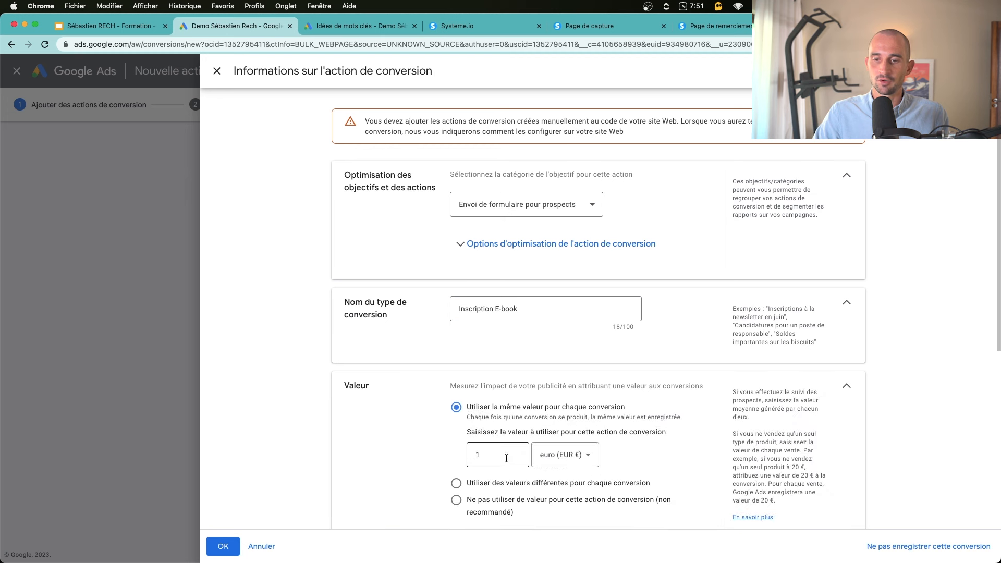
click(495, 452)
key(BackSpace)
text(5)
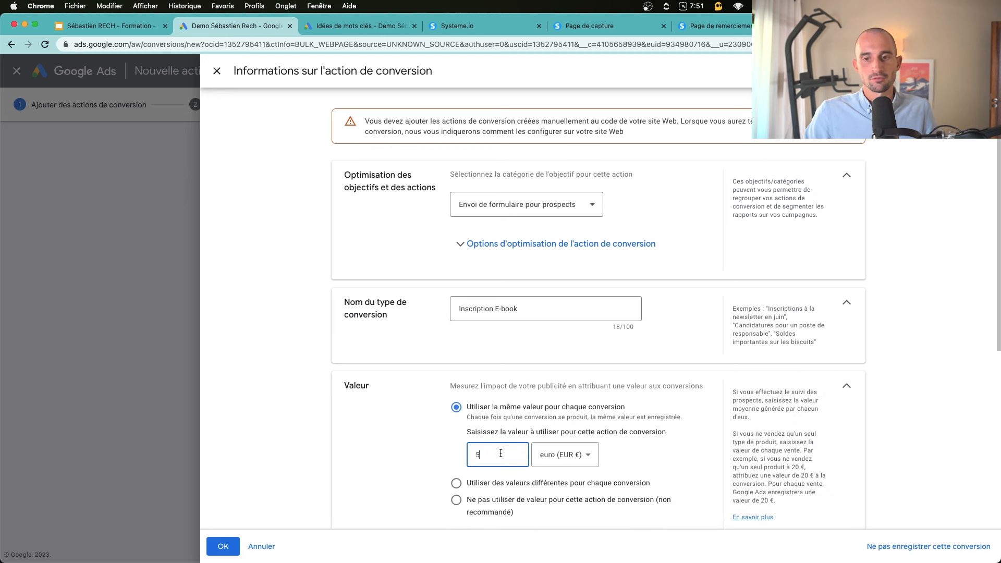
drag(501, 454, 420, 446)
scroll(433, 433, down, 2)
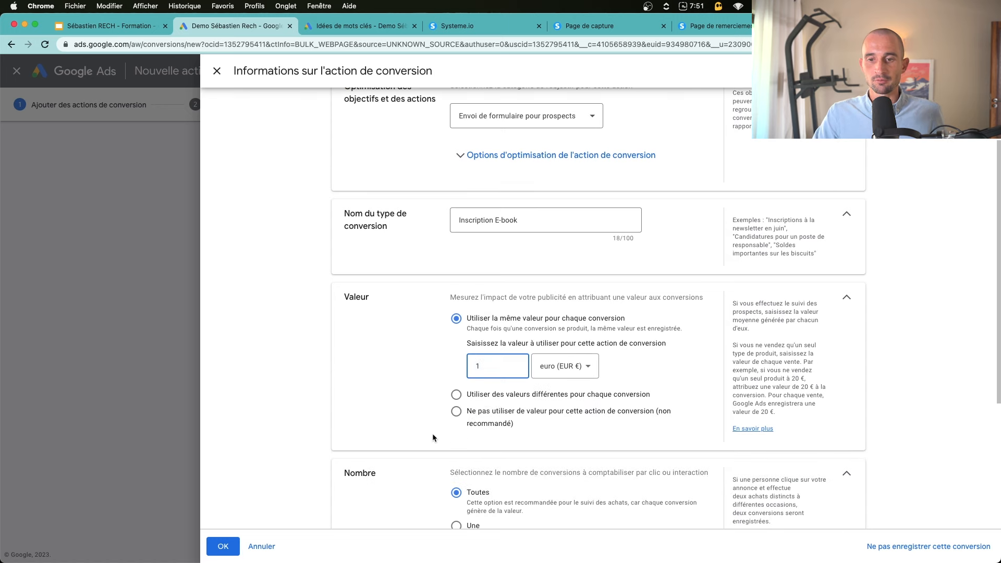
click(457, 412)
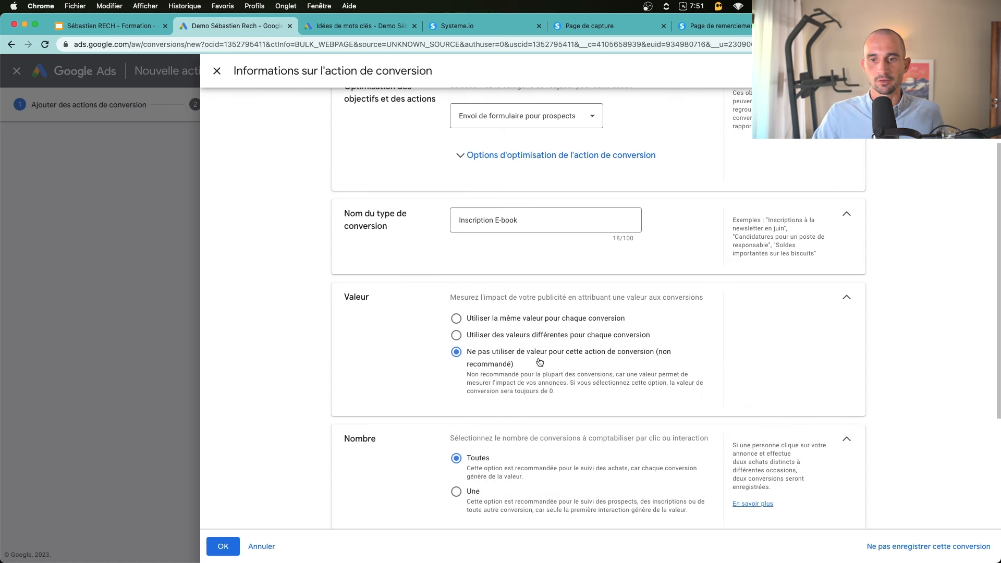
click(493, 319)
drag(514, 369, 424, 358)
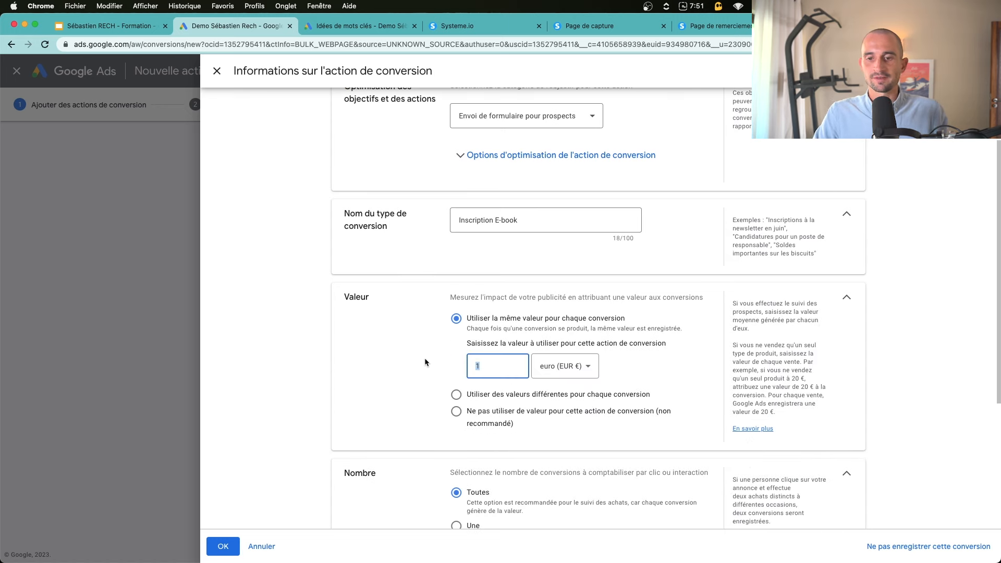
scroll(391, 373, down, 2)
click(394, 372)
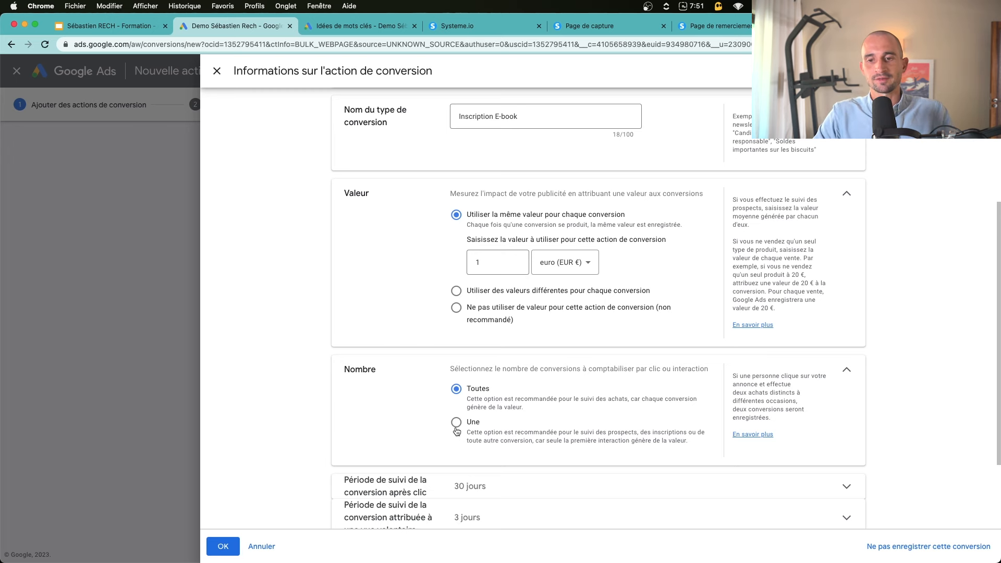
Count only one conversion per click and save the Inscription E-book conversion
click(456, 424)
scroll(475, 440, down, 3)
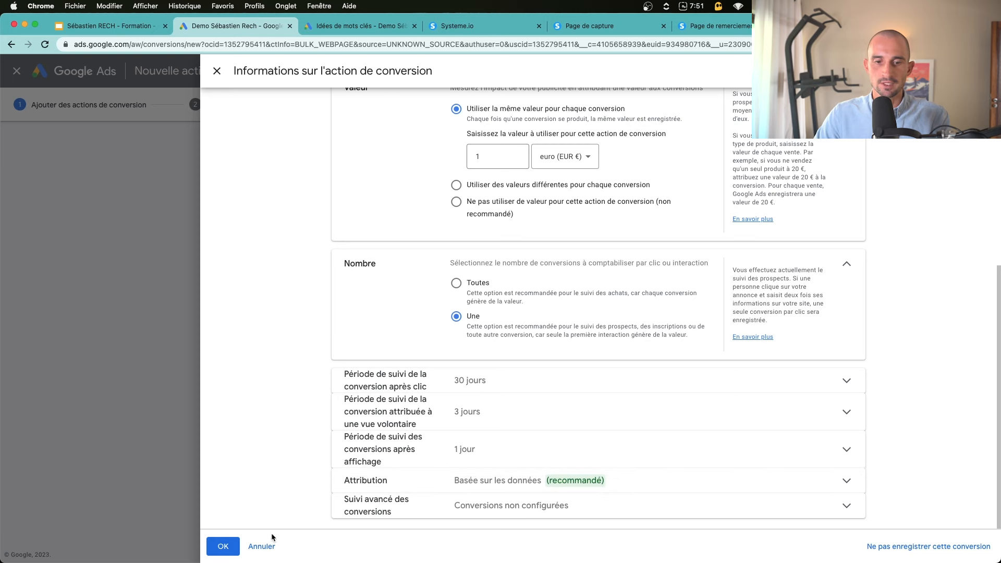
click(222, 547)
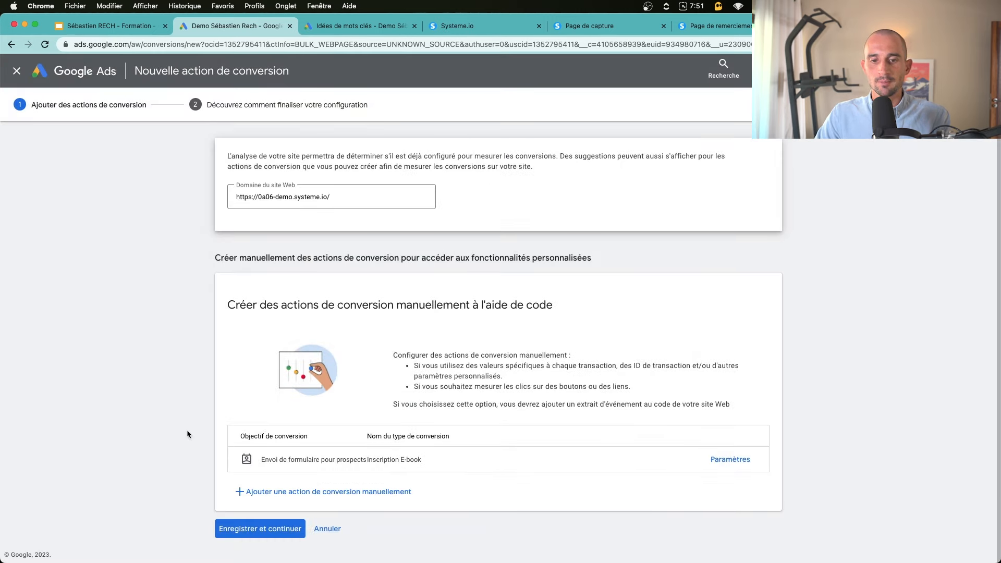
drag(261, 463, 293, 468)
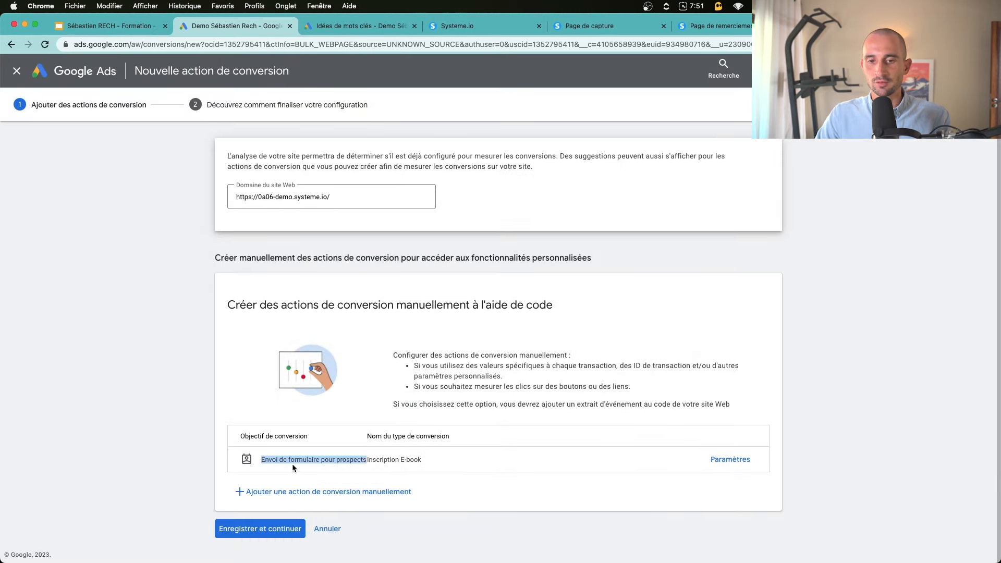
click(371, 461)
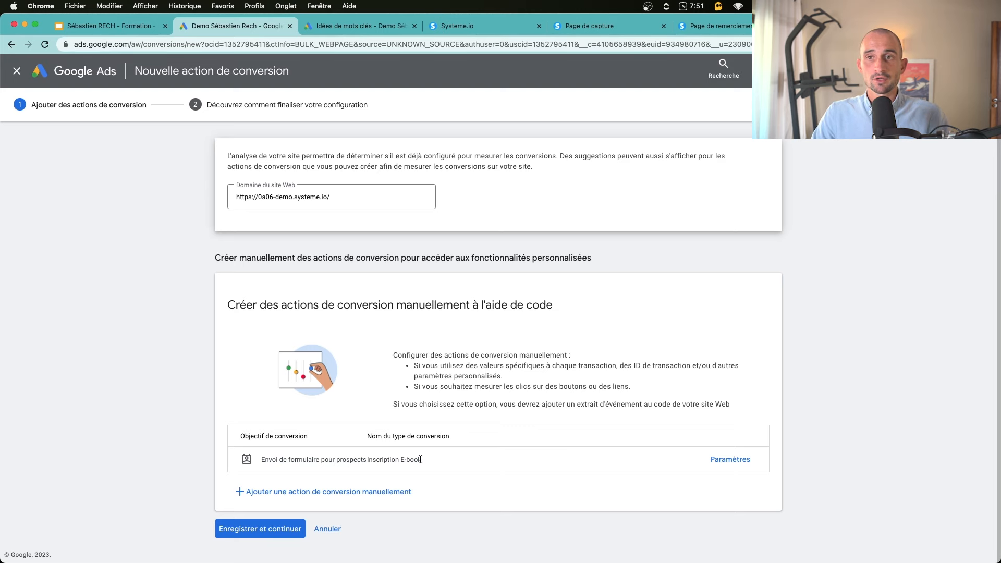
click(720, 25)
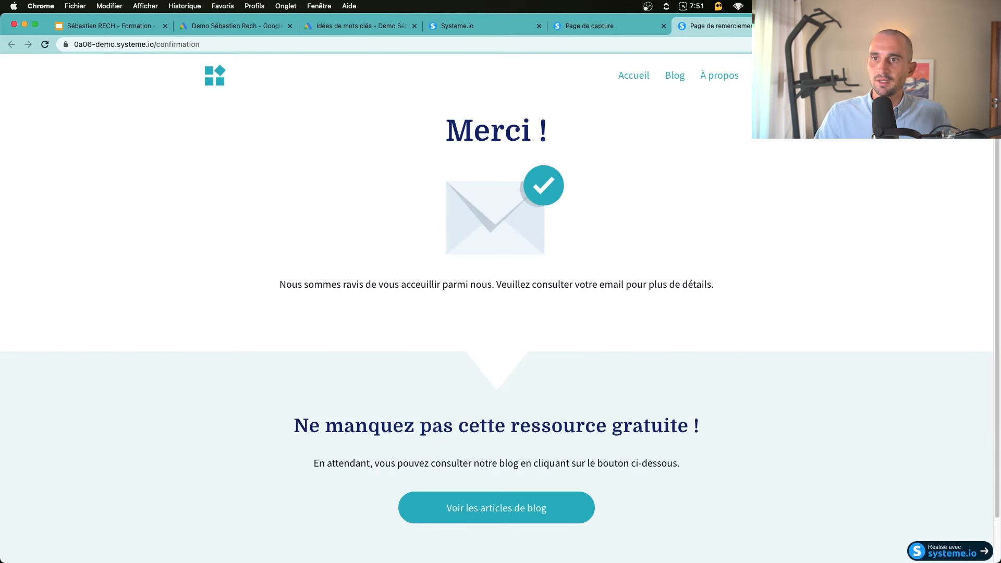
click(833, 25)
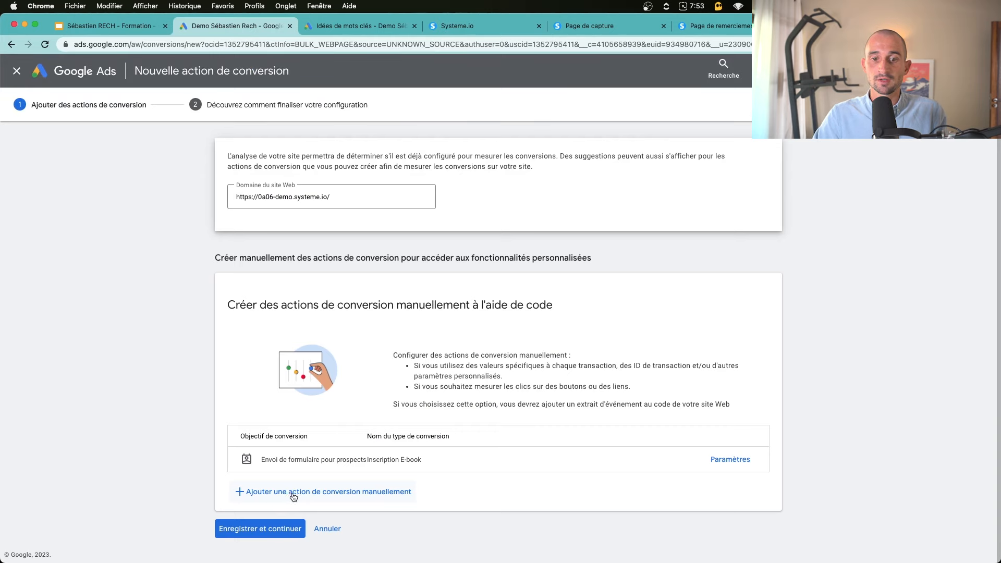
Add a new manual conversion action in the Achat category named 'Vente'
click(379, 497)
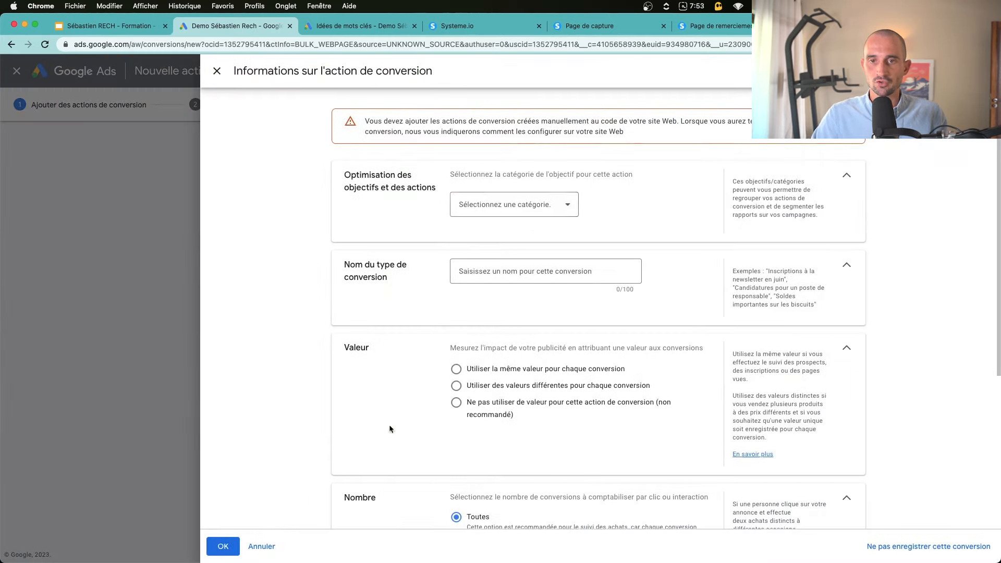
click(520, 205)
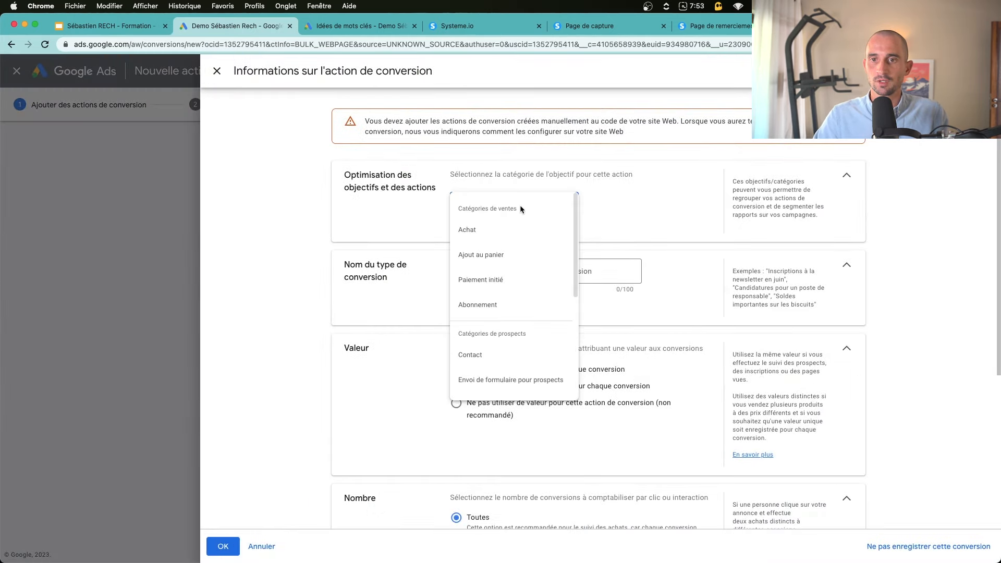
click(474, 230)
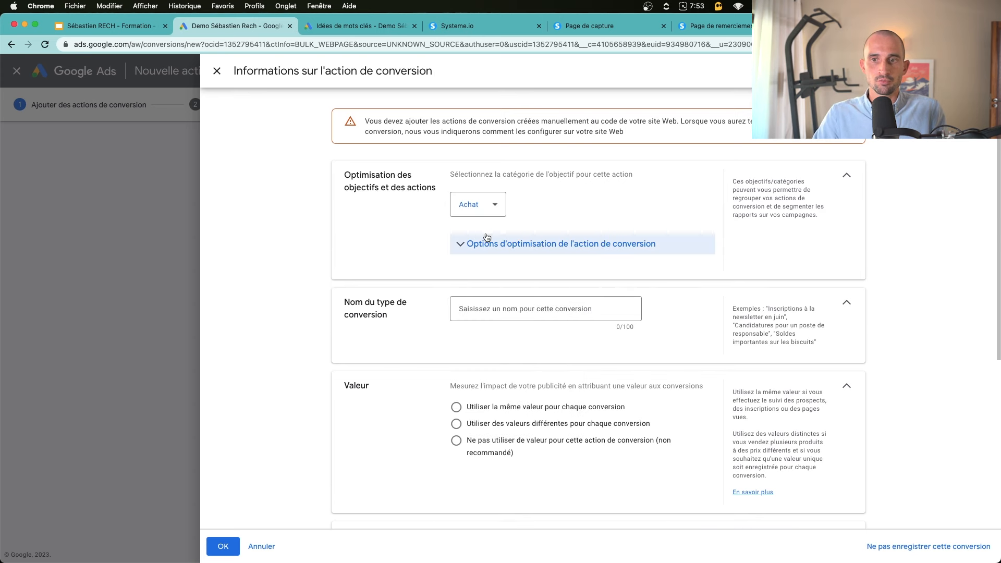
click(482, 317)
text(Vente)
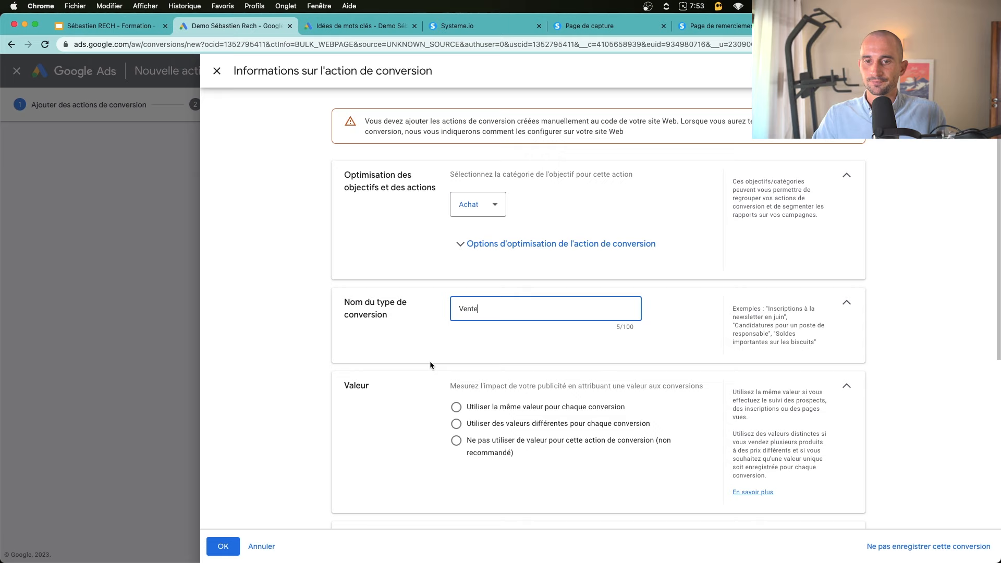
Give Vente a fixed value of 100 € per conversion and save it
scroll(429, 360, down, 3)
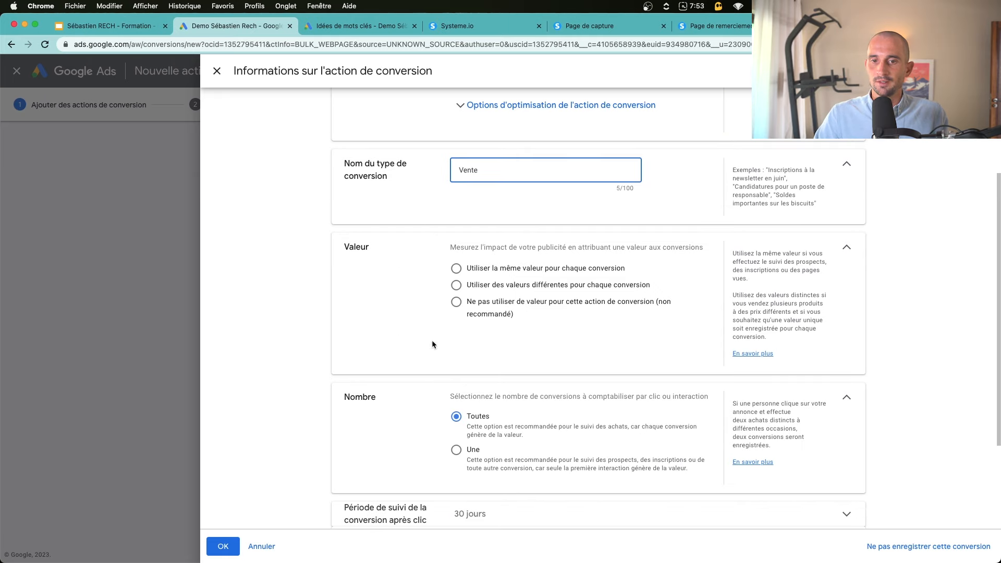
click(481, 275)
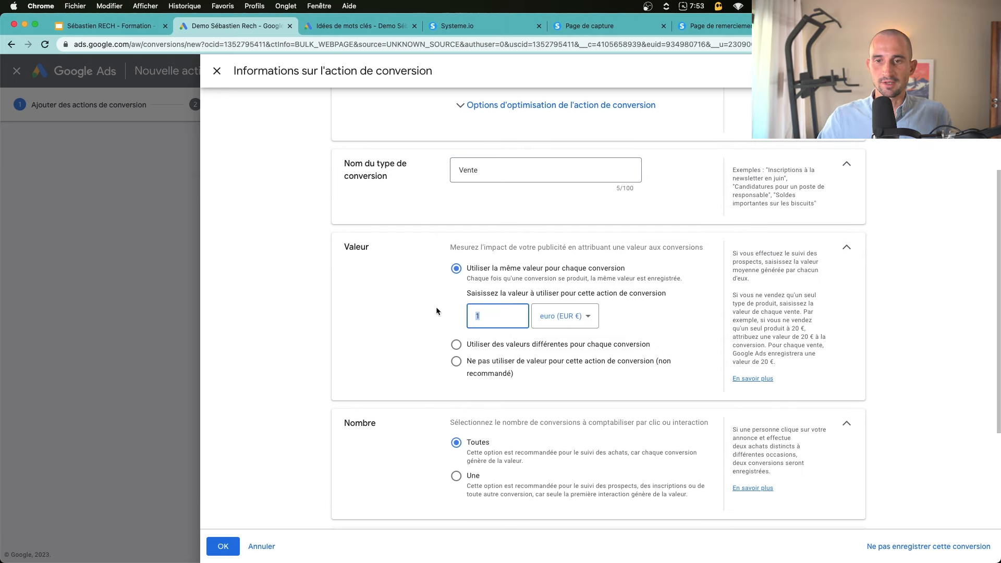
text(100)
click(849, 326)
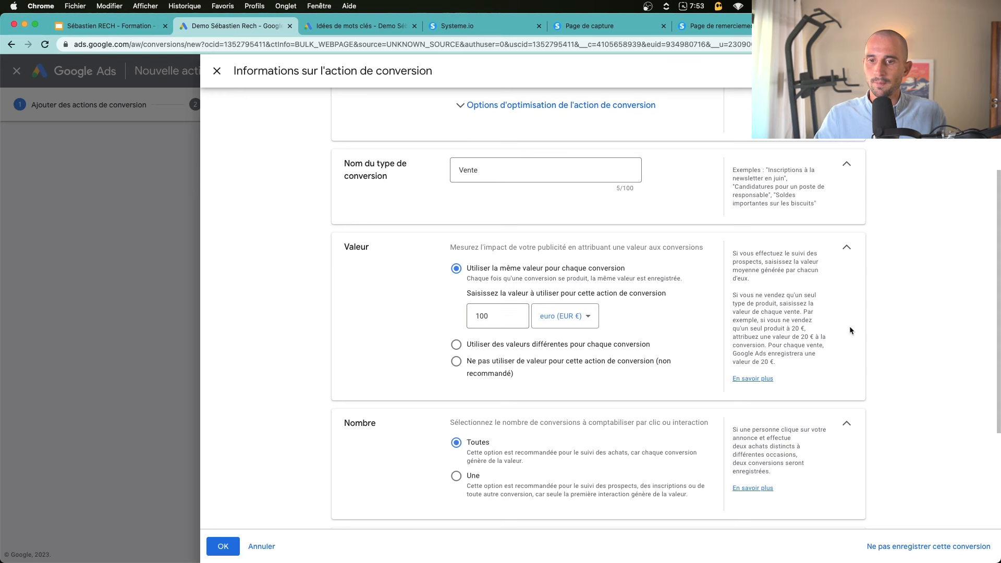
scroll(439, 394, down, 2)
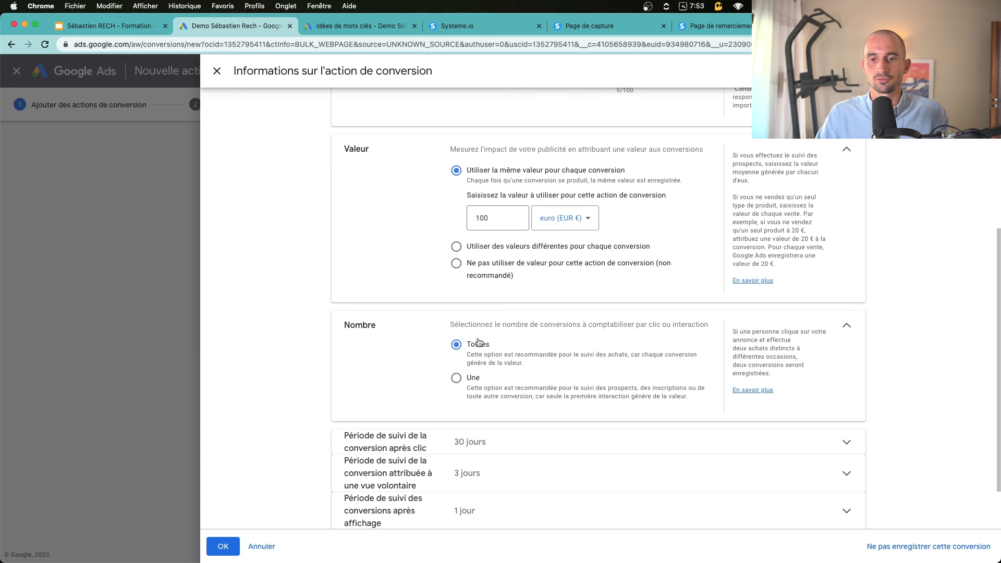
scroll(477, 344, down, 2)
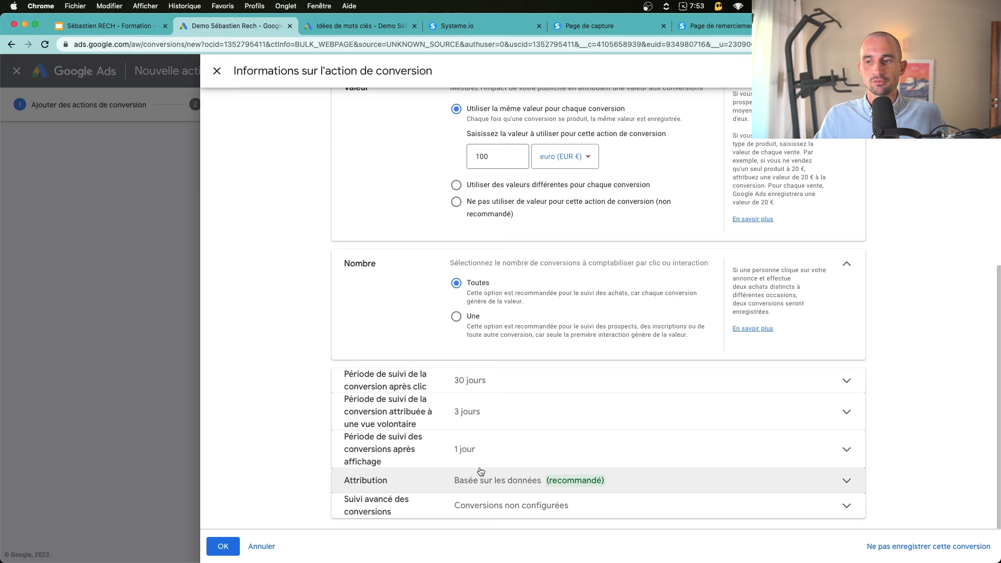
click(221, 546)
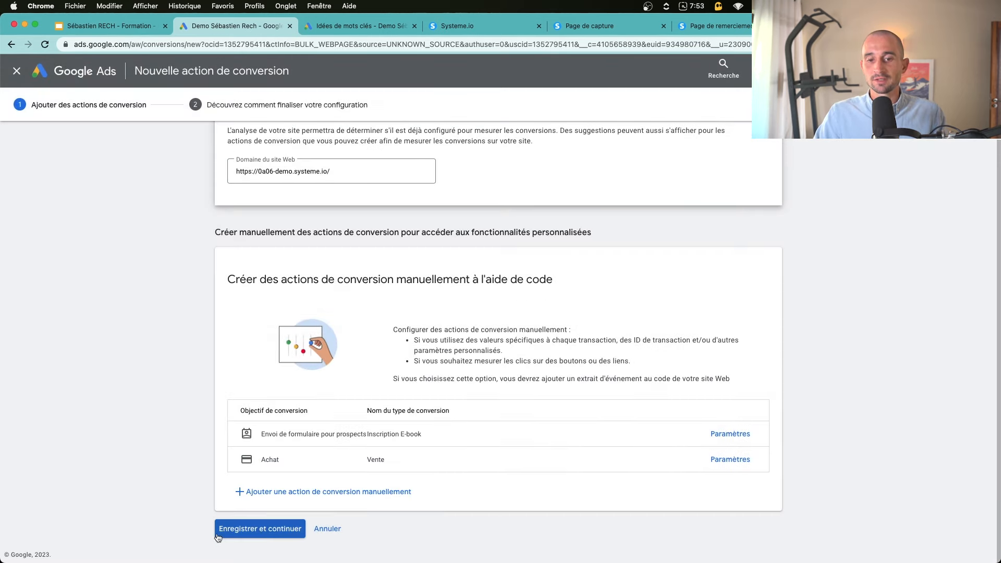
Save both conversion actions and continue to the tag setup
click(267, 530)
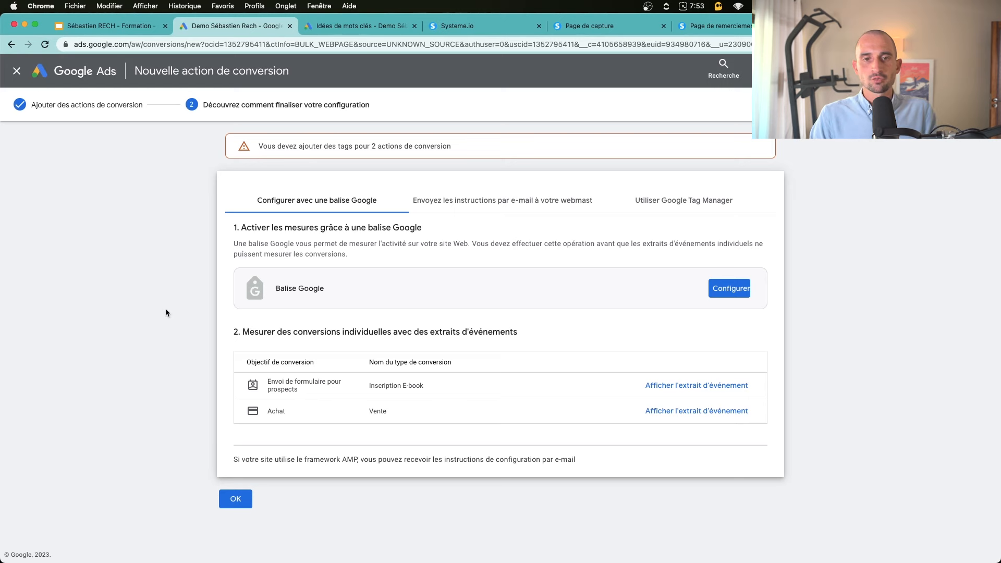
drag(165, 308, 433, 288)
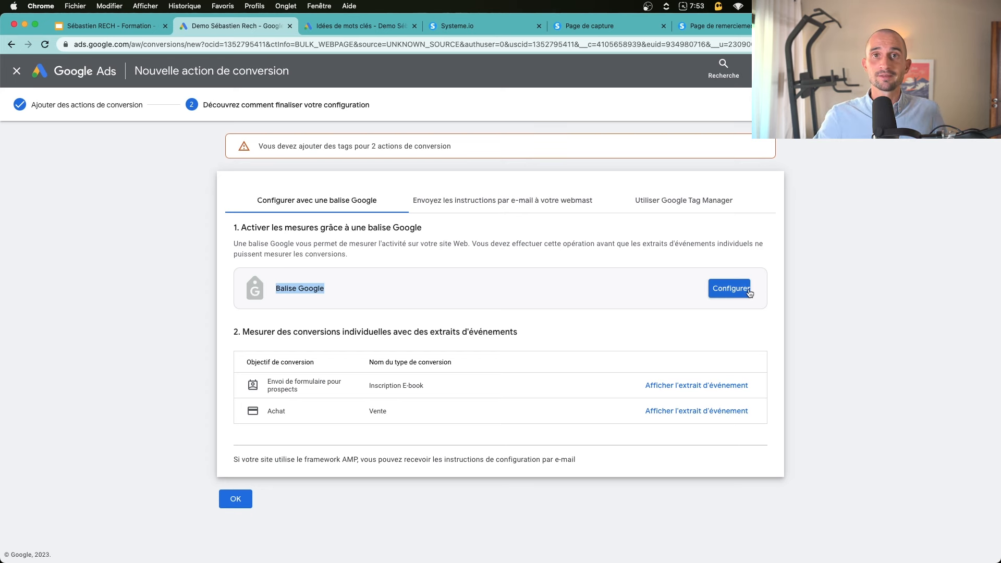
click(289, 279)
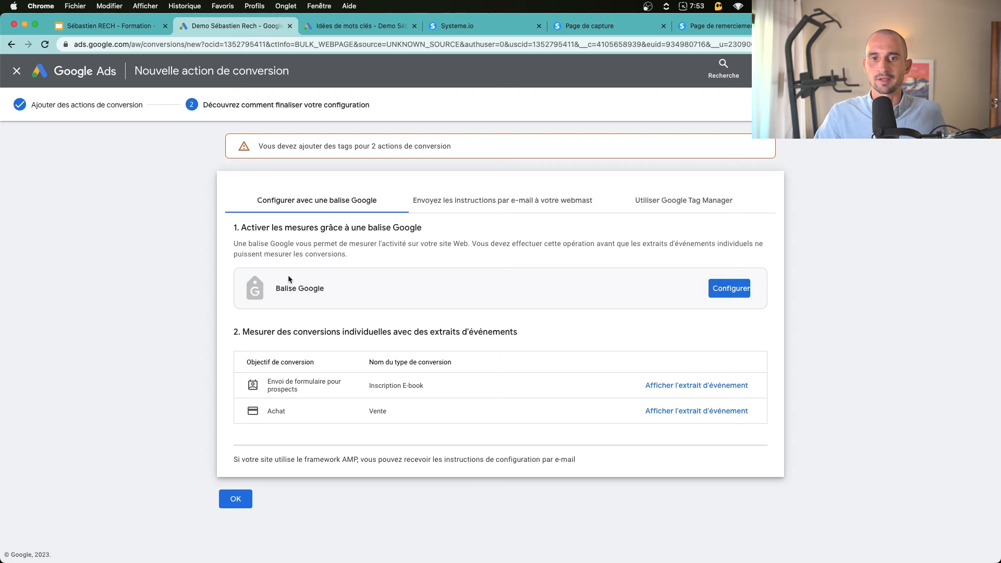
Copy the Google tag code from the Balise Google setup and bring up Systeme.io's tracking-code settings
click(733, 292)
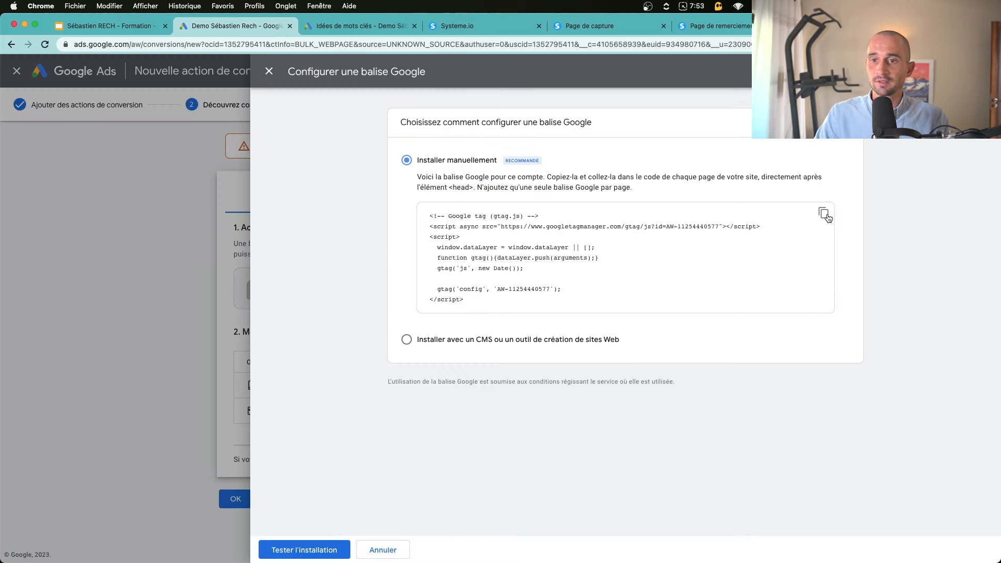
click(825, 214)
drag(423, 208, 514, 307)
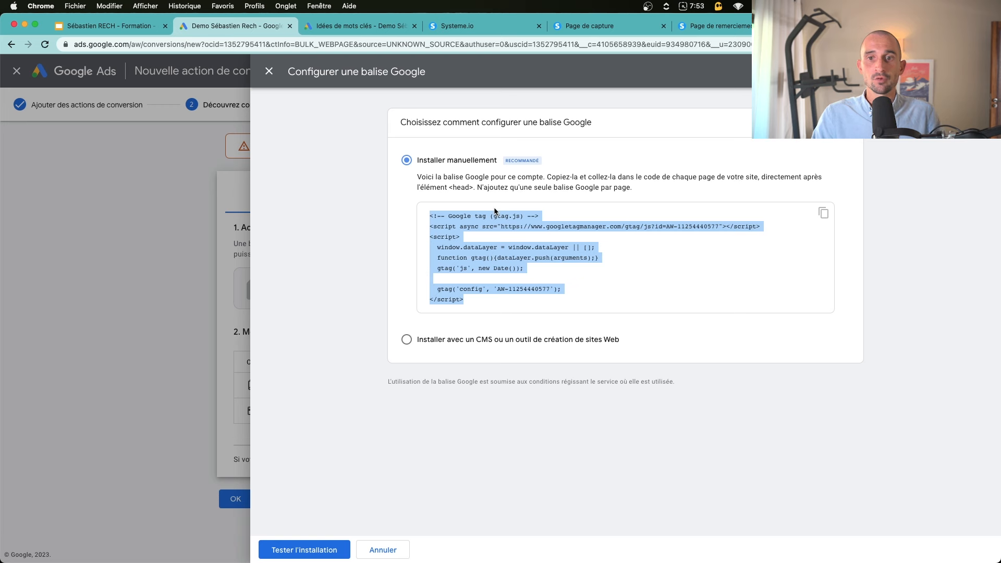
drag(440, 189, 475, 188)
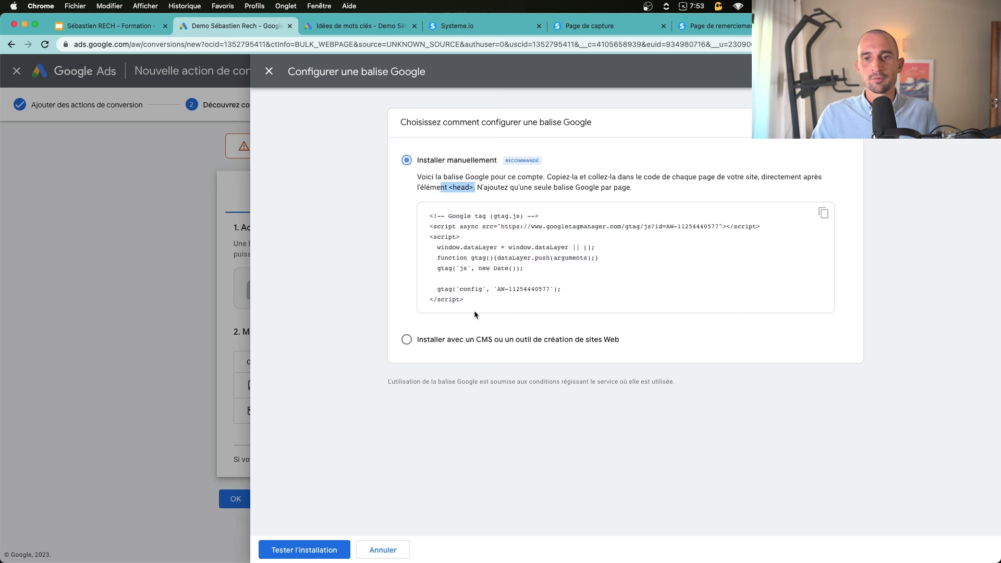
drag(474, 315, 415, 220)
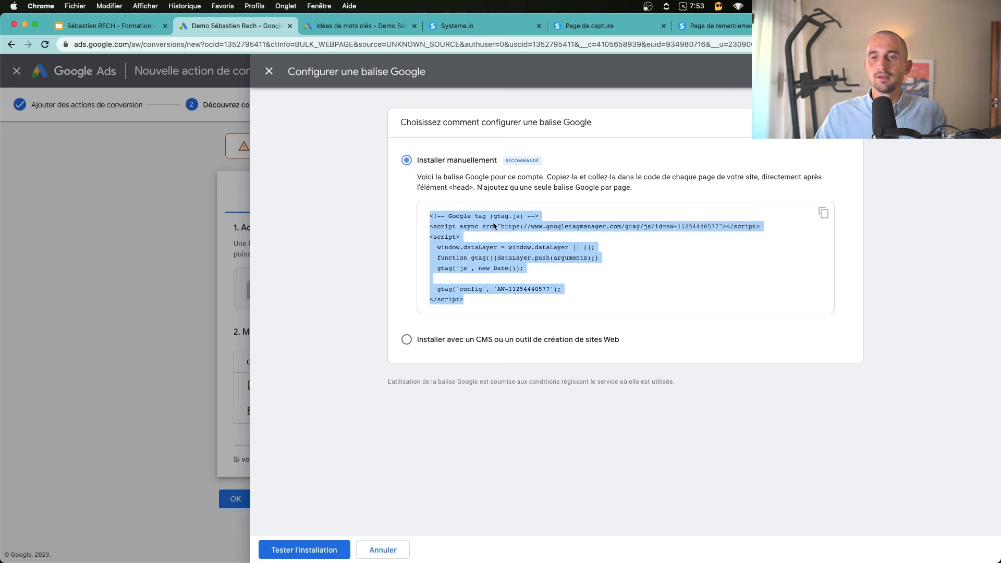
click(472, 26)
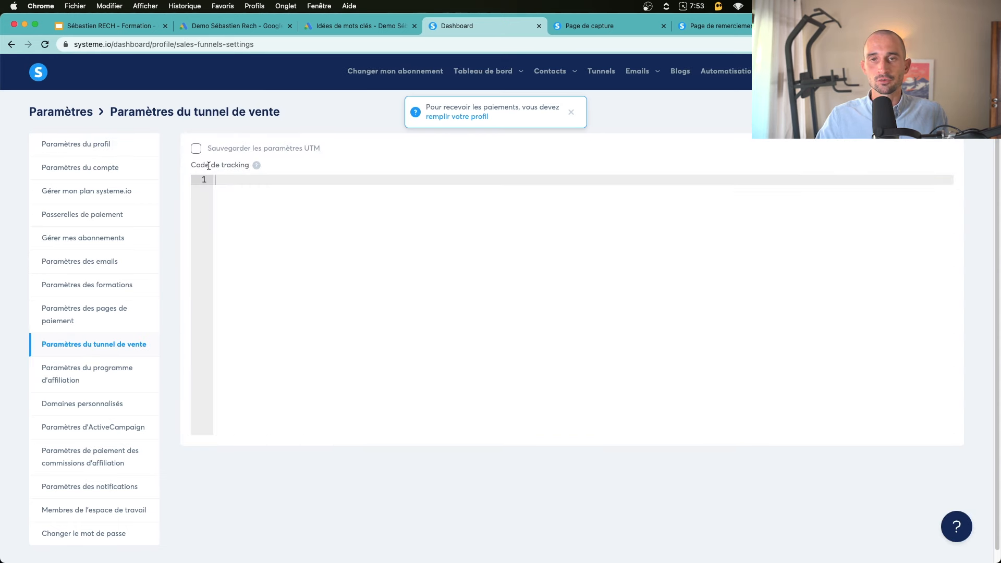
key(super+v)
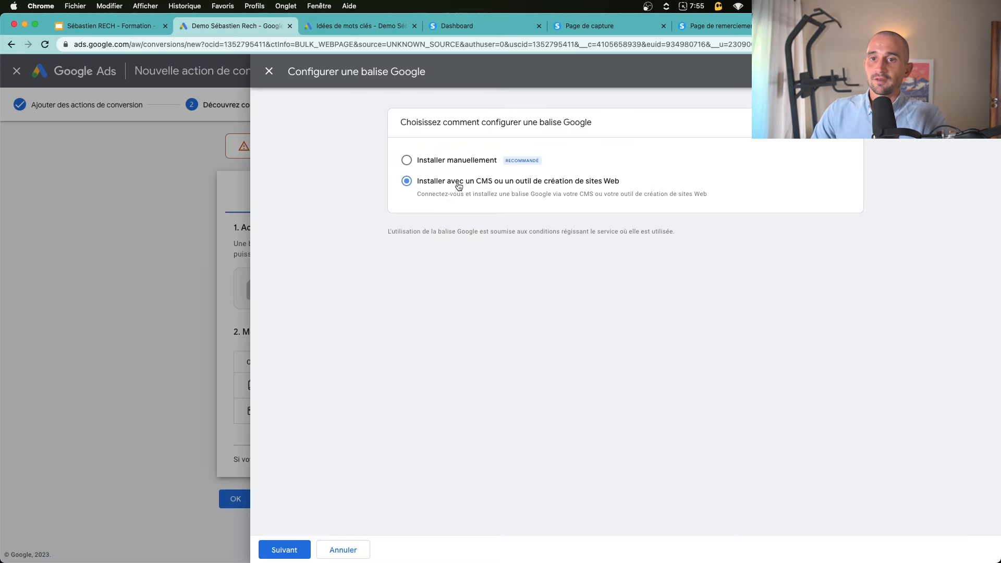
click(285, 550)
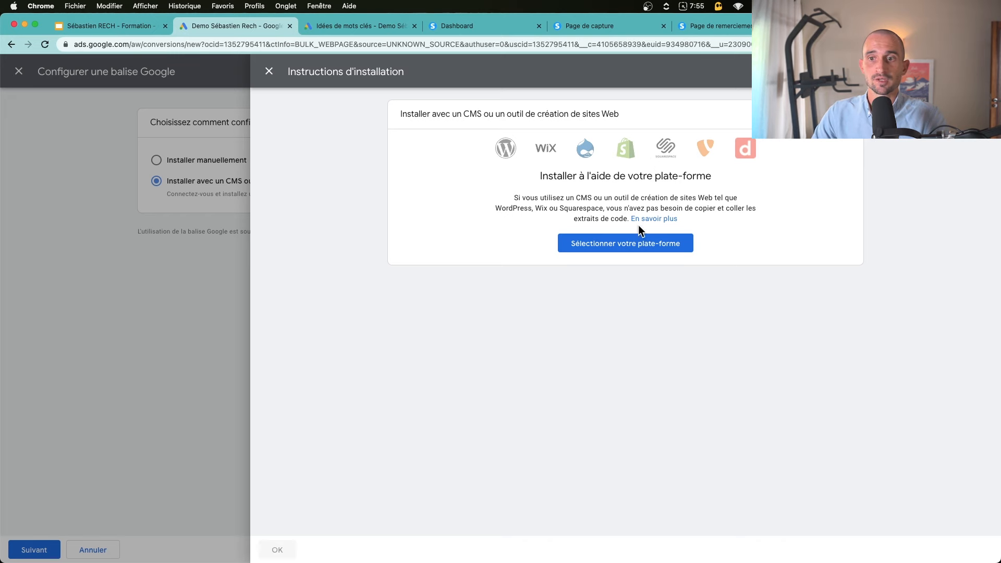
click(594, 246)
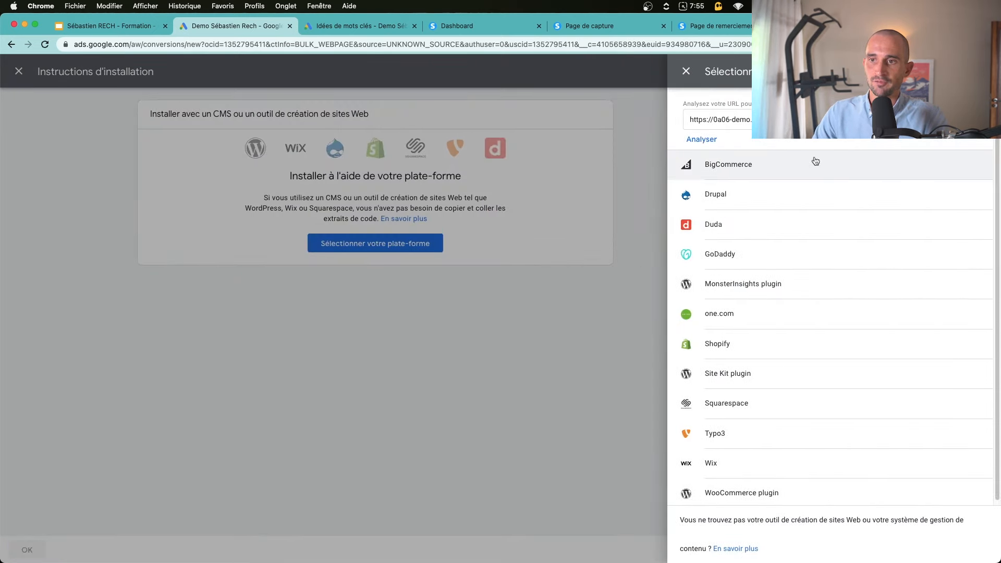
scroll(771, 490, down, 1)
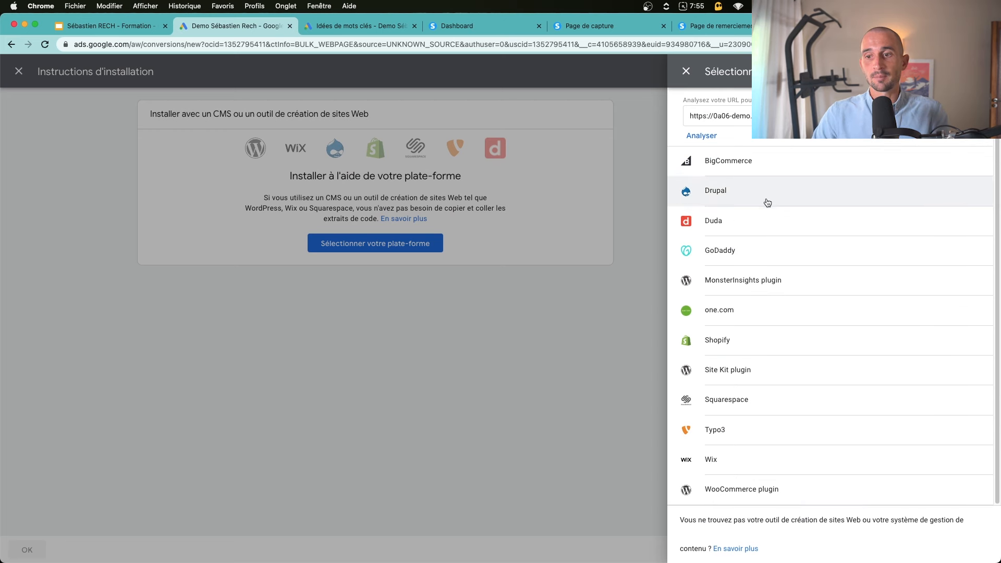
click(561, 389)
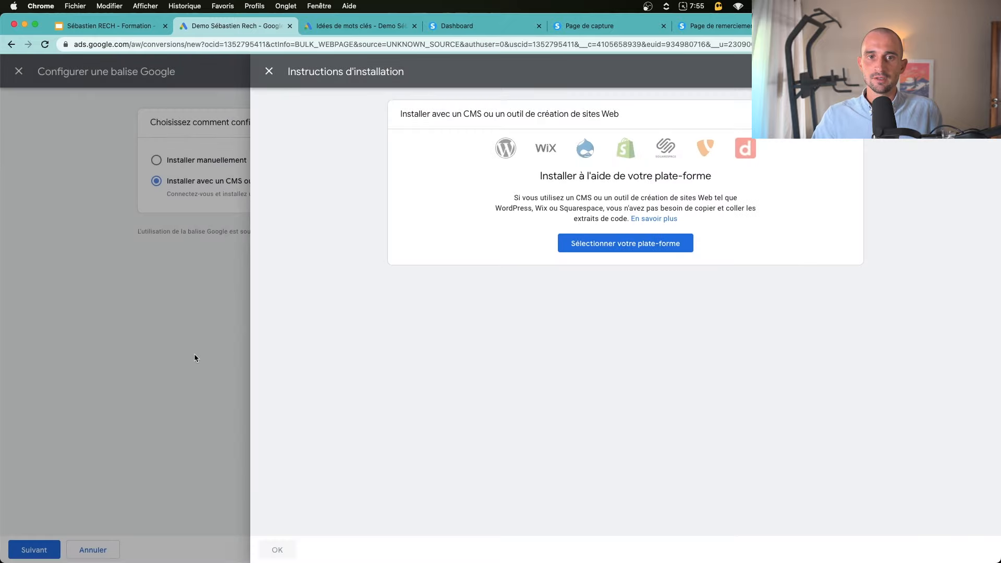
click(195, 358)
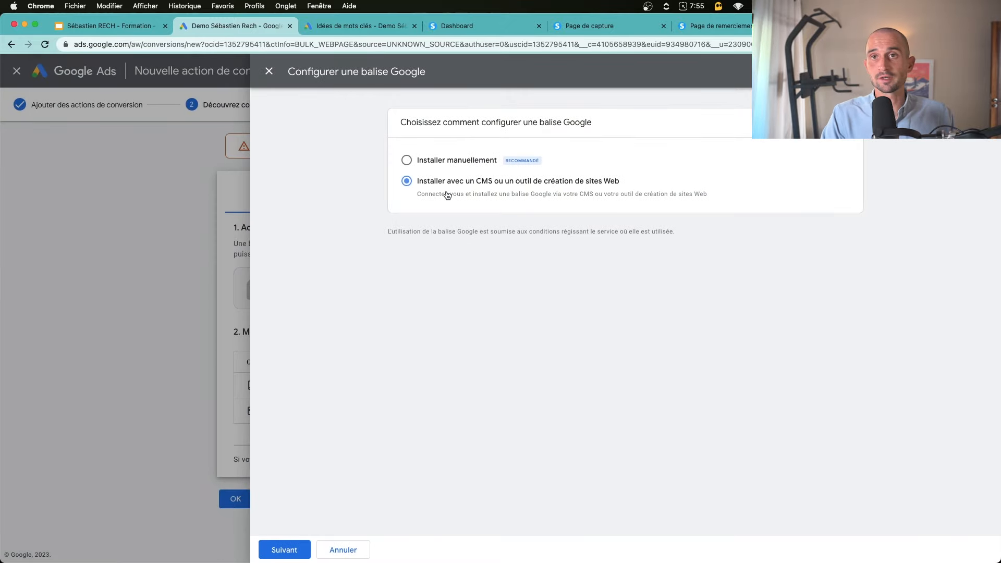
Find Google Tag Manager via a Google search and start creating a new account
key(super+t)
text(google ta)
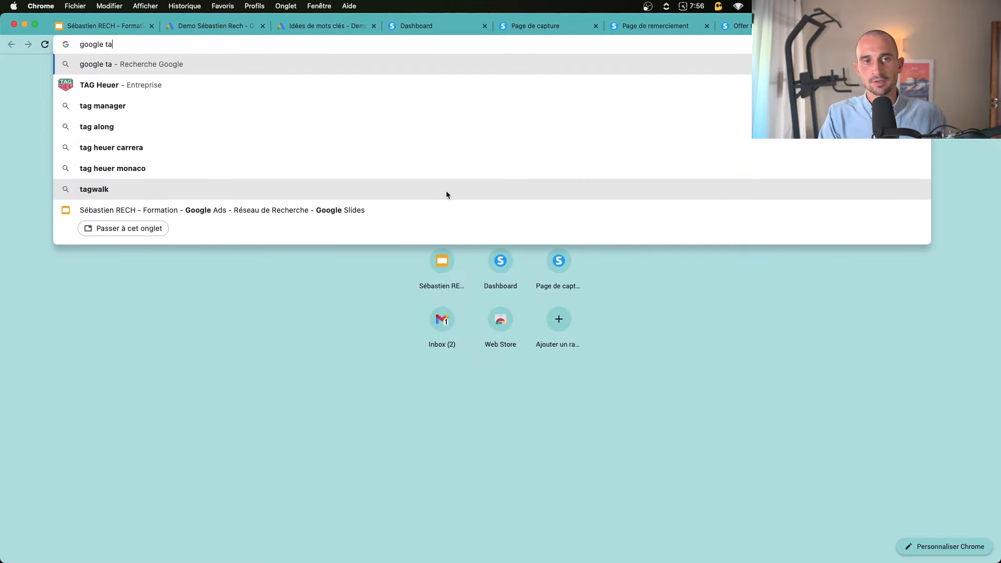
text(g manager)
key(Return)
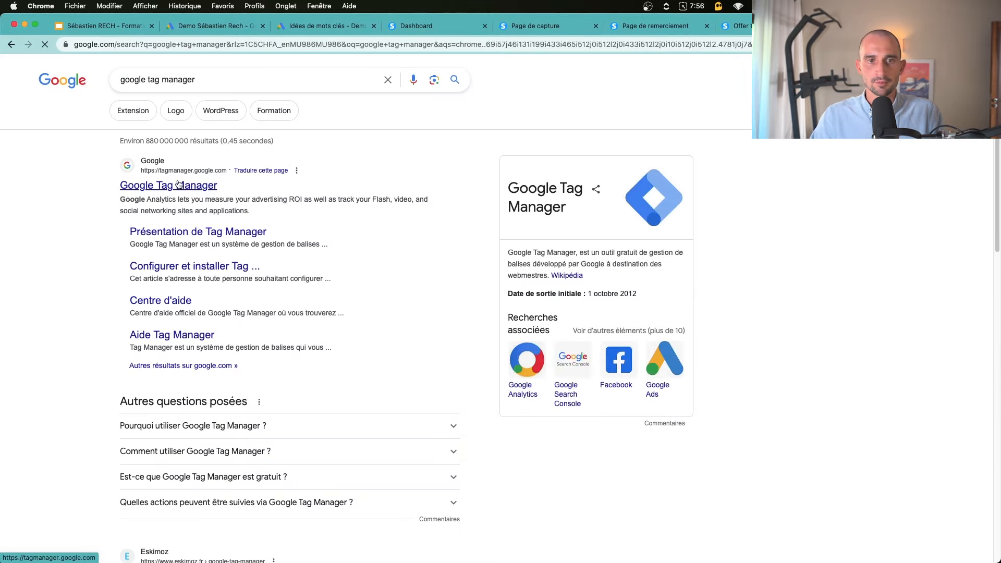
click(177, 185)
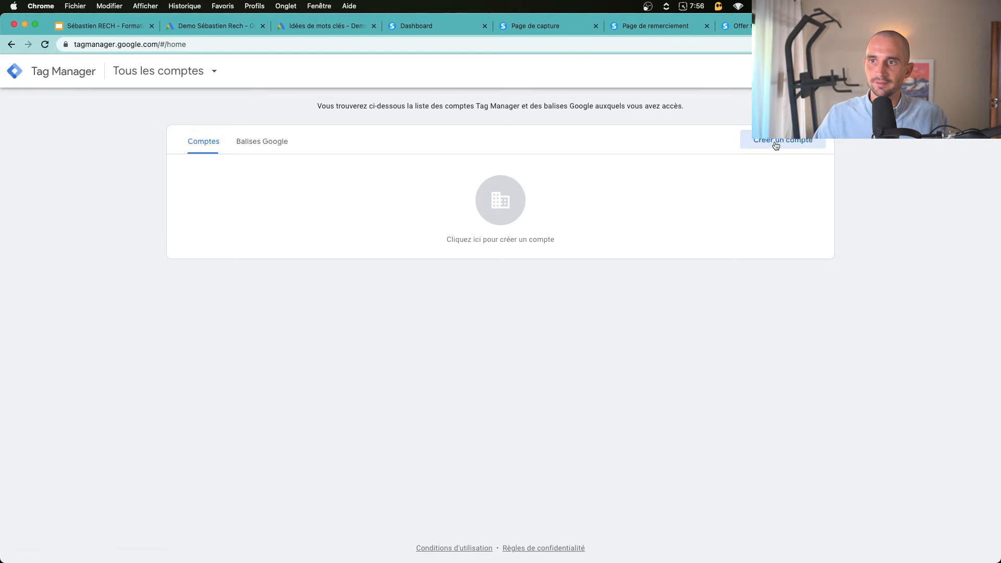
click(775, 150)
Enter the account name, country France, and Web container name 0a06-demo.systeme.io
click(239, 219)
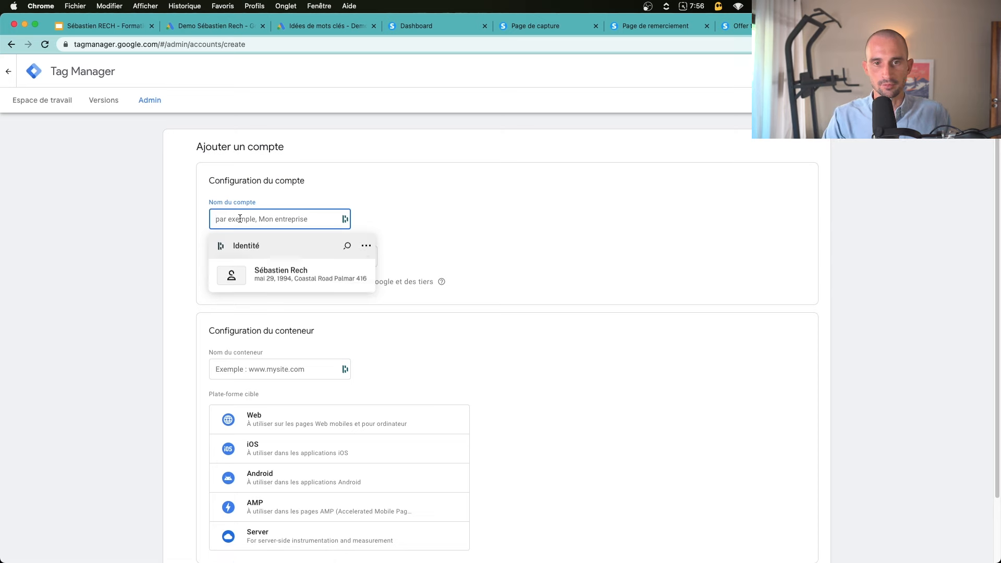
text(Demo Sébastien Rech)
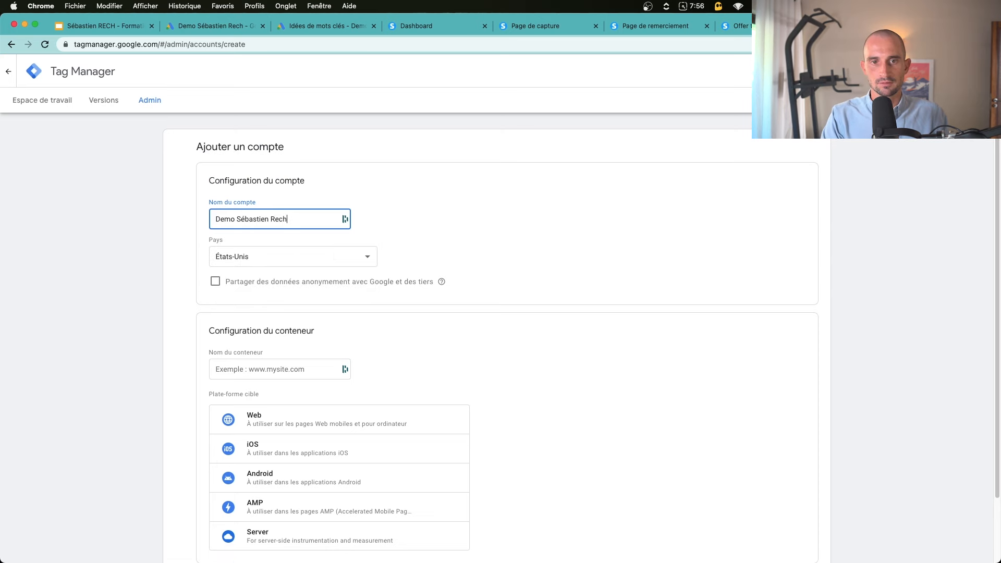
key(Tab)
text(France)
click(235, 369)
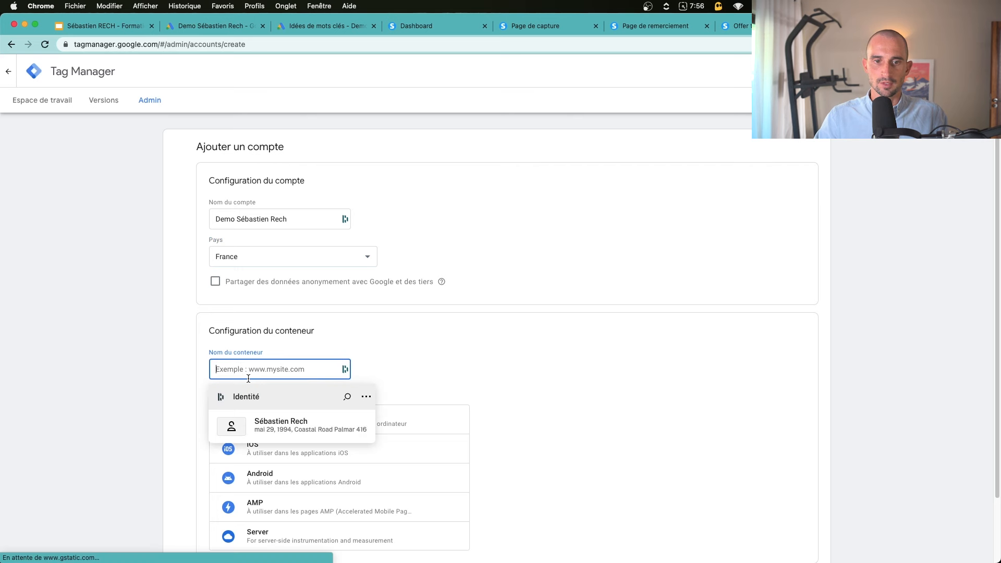
text(0a06-demo.systeme.io)
scroll(157, 372, down, 2)
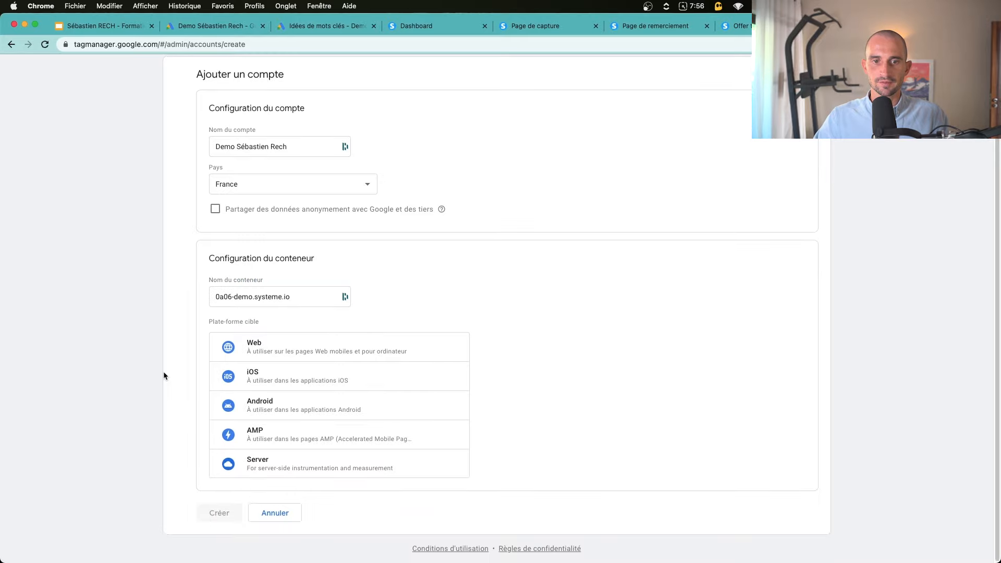
click(232, 345)
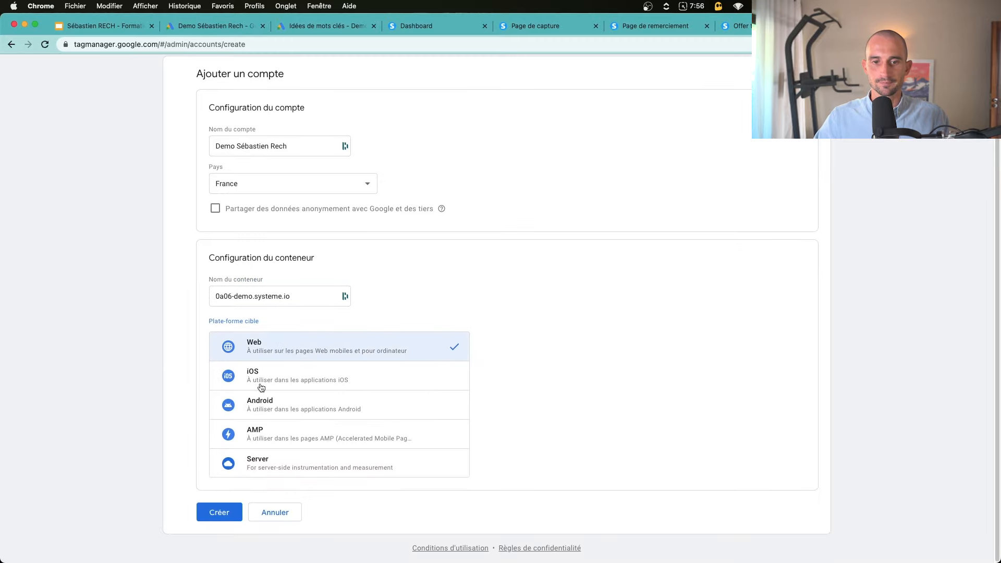
Create the account and accept the GDPR data processing and terms of use
click(223, 510)
scroll(336, 513, down, 5)
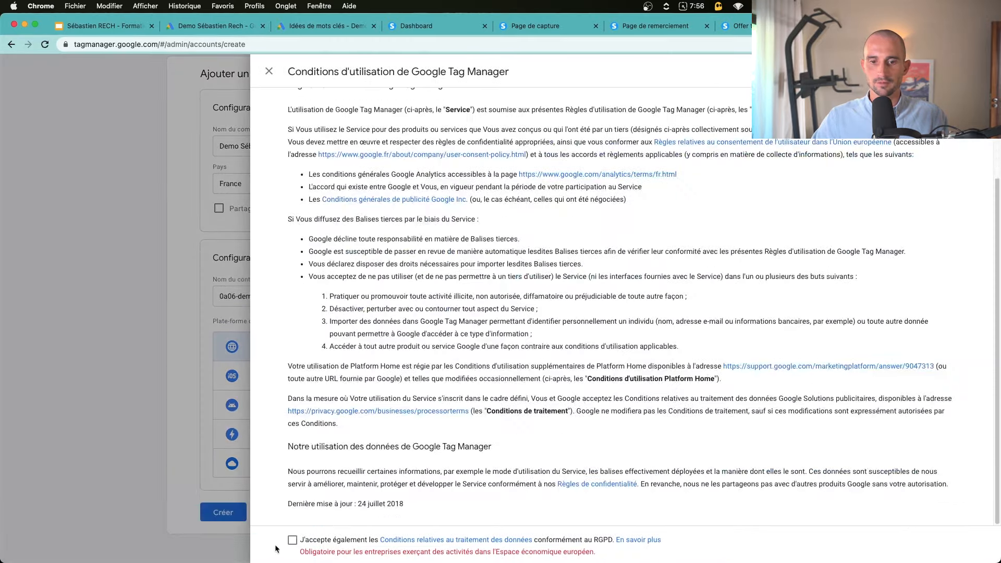
click(293, 539)
click(973, 72)
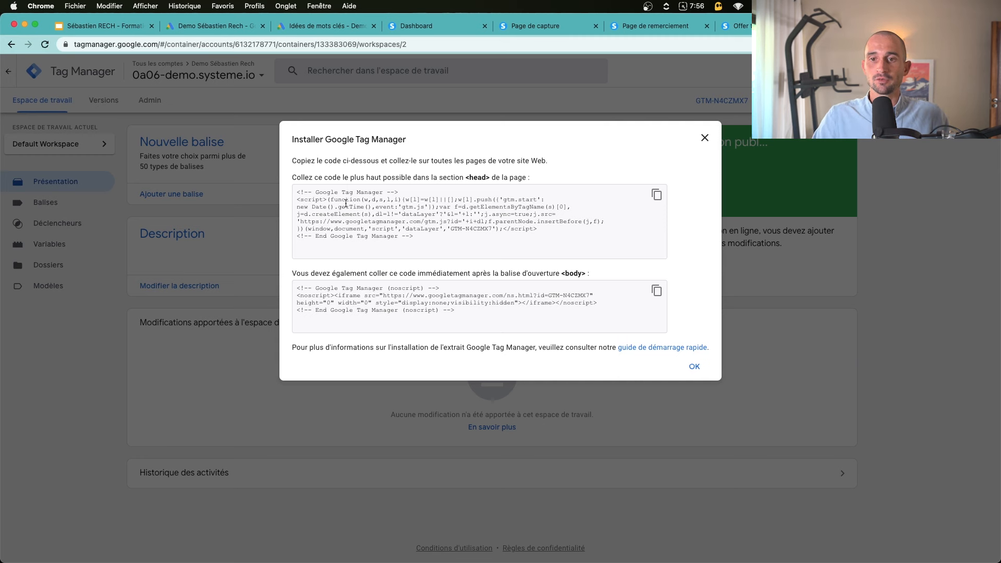
Copy the container's head installation snippet
click(497, 249)
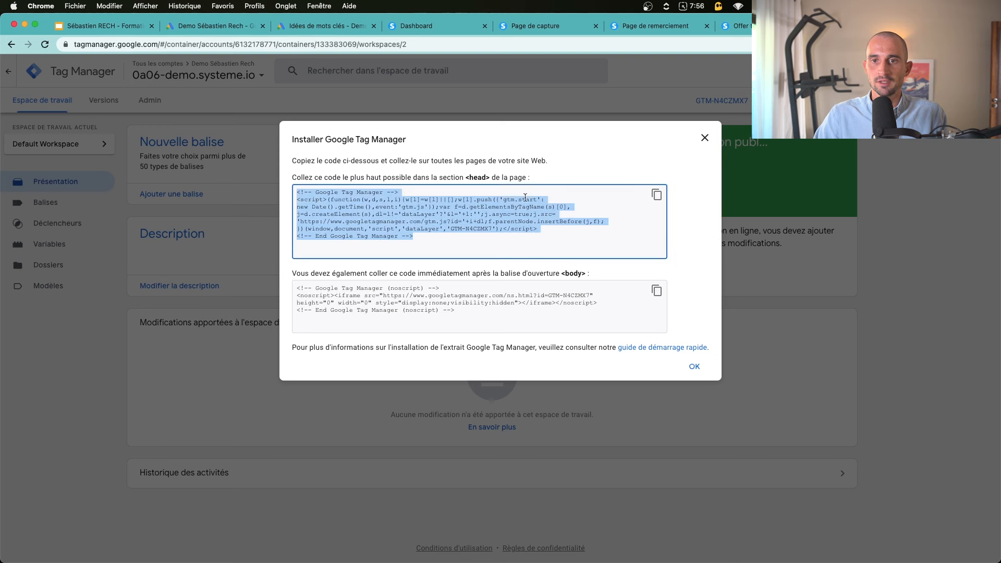
click(471, 181)
drag(311, 273, 559, 273)
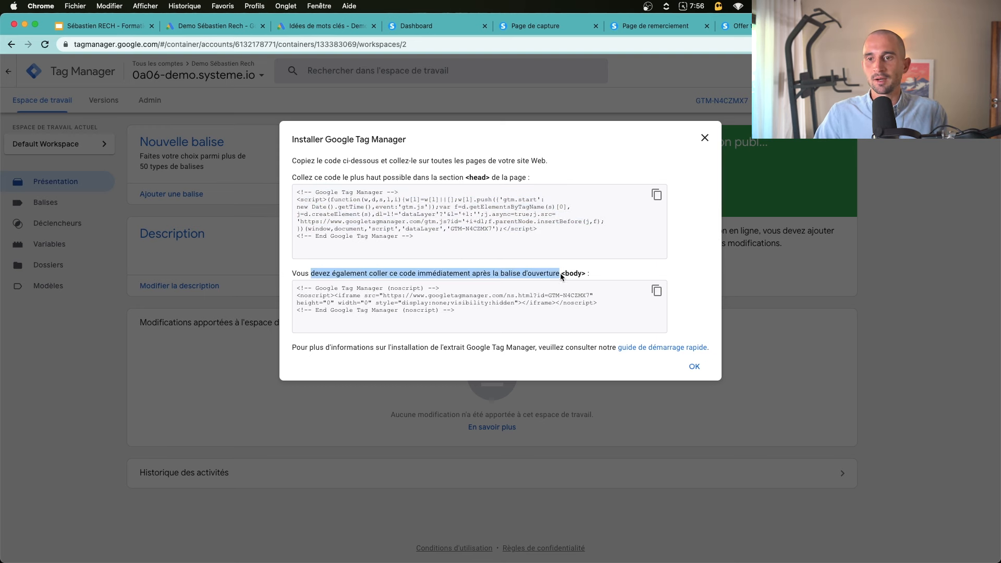
click(572, 273)
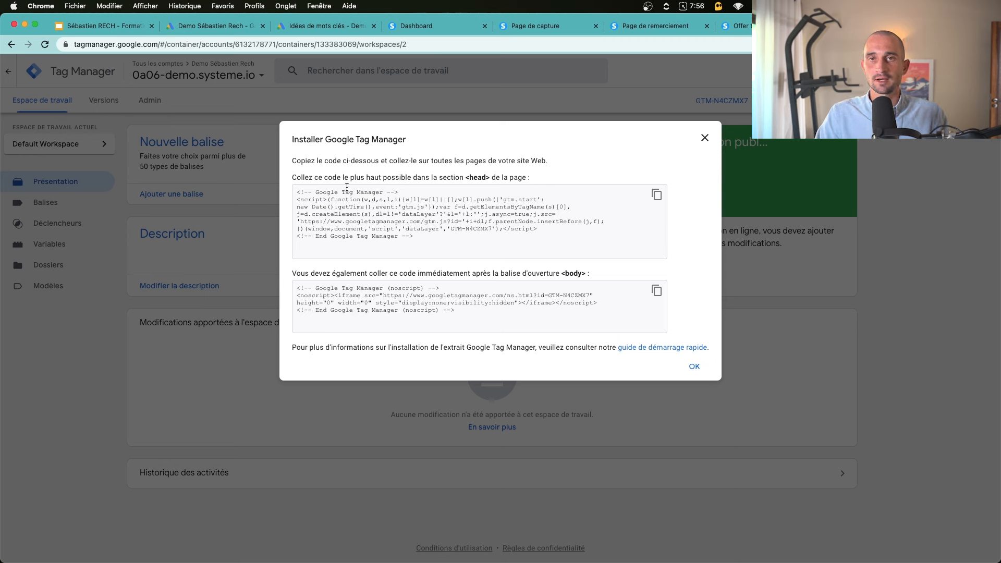
click(601, 203)
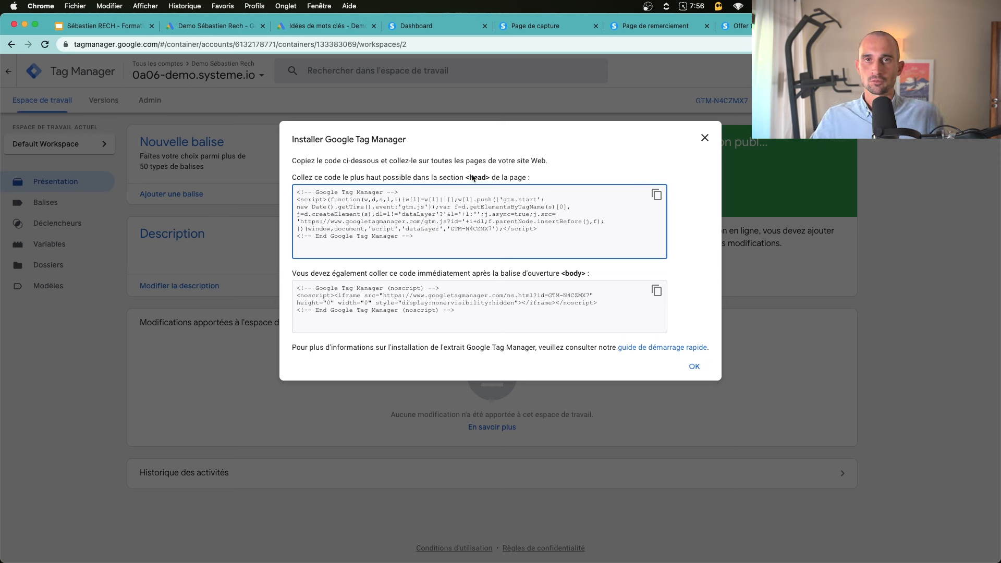
click(656, 195)
key(super+c)
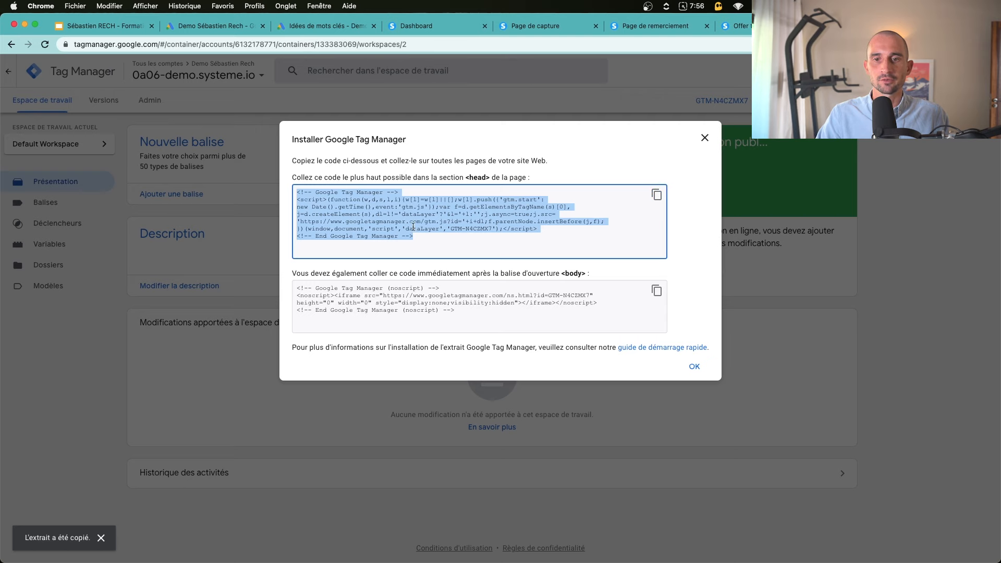
Paste the head snippet into systeme.io's Code de tracking, then close GTM's install code dialog
click(651, 25)
click(537, 25)
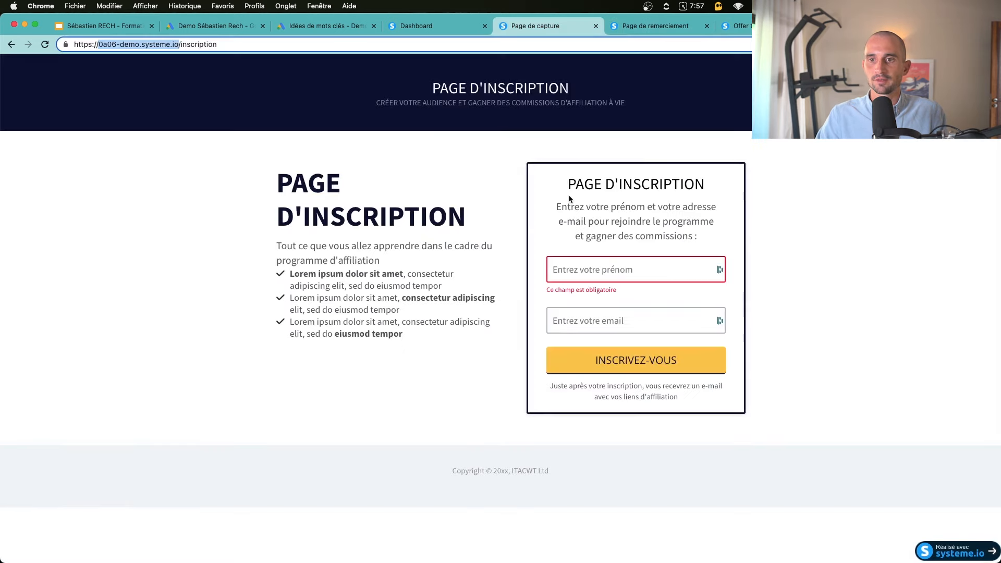
click(428, 25)
key(super+v)
drag(191, 165, 244, 162)
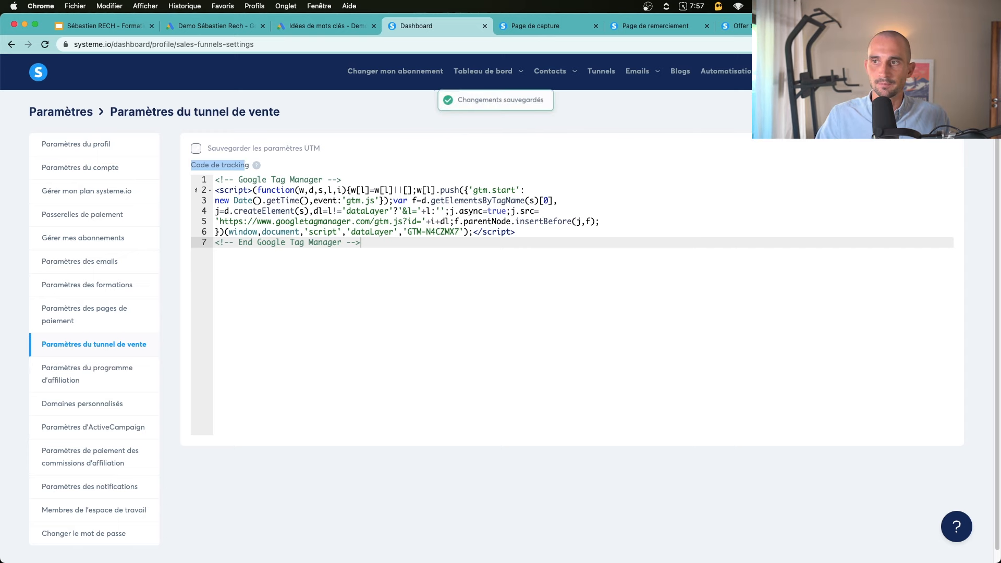
click(881, 26)
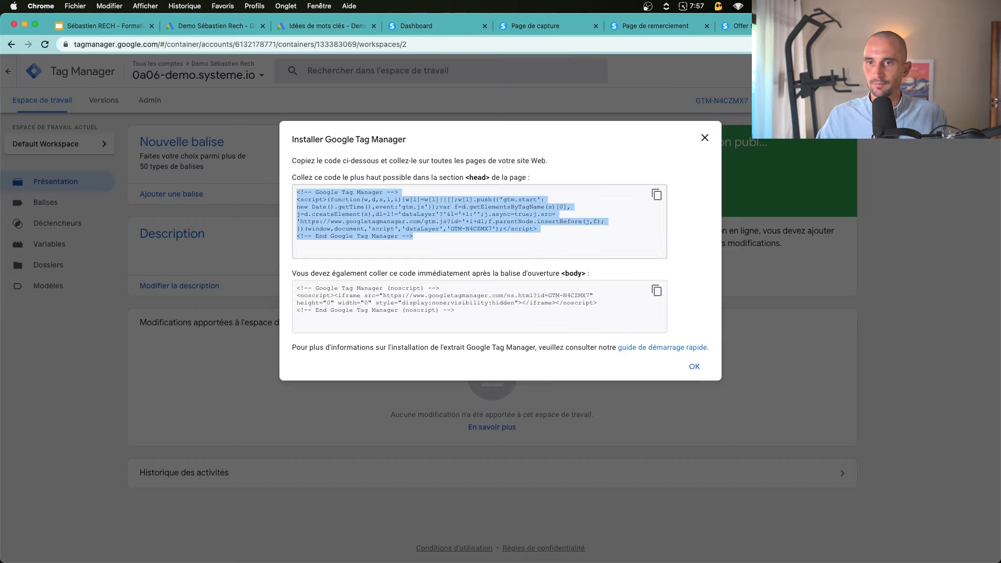
click(694, 365)
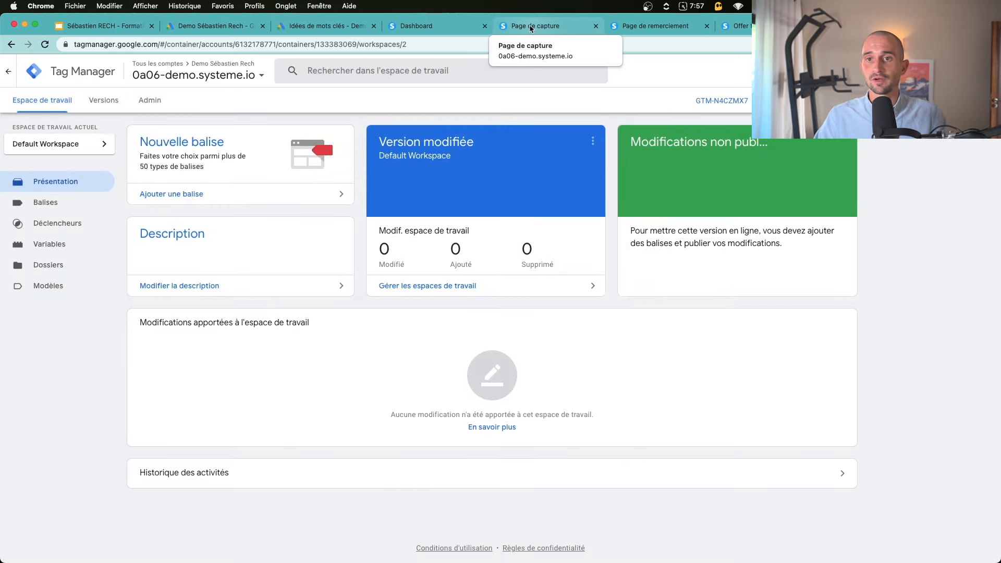
Copy the systeme.io signup page's web address
click(531, 26)
click(433, 43)
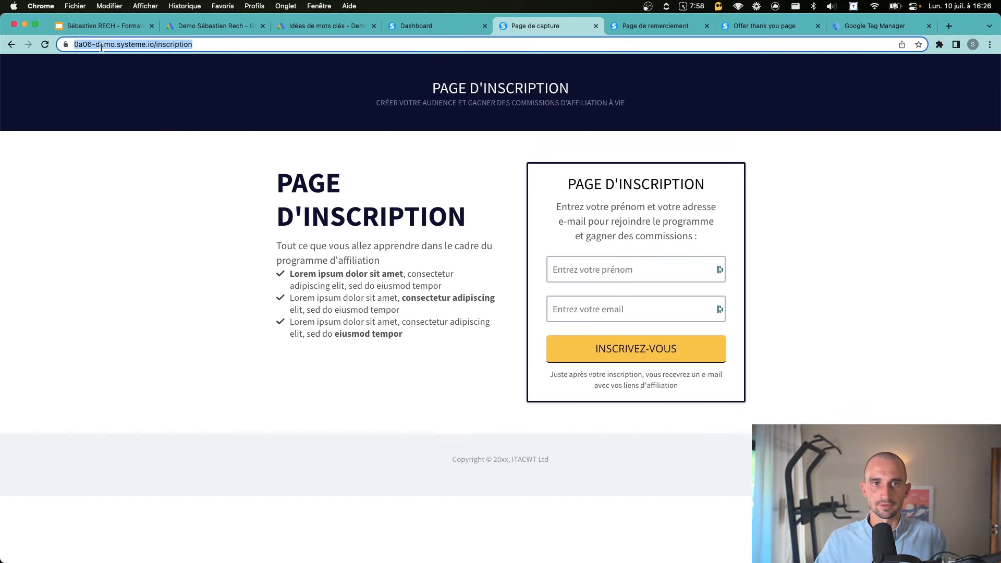
right_click(150, 42)
click(325, 116)
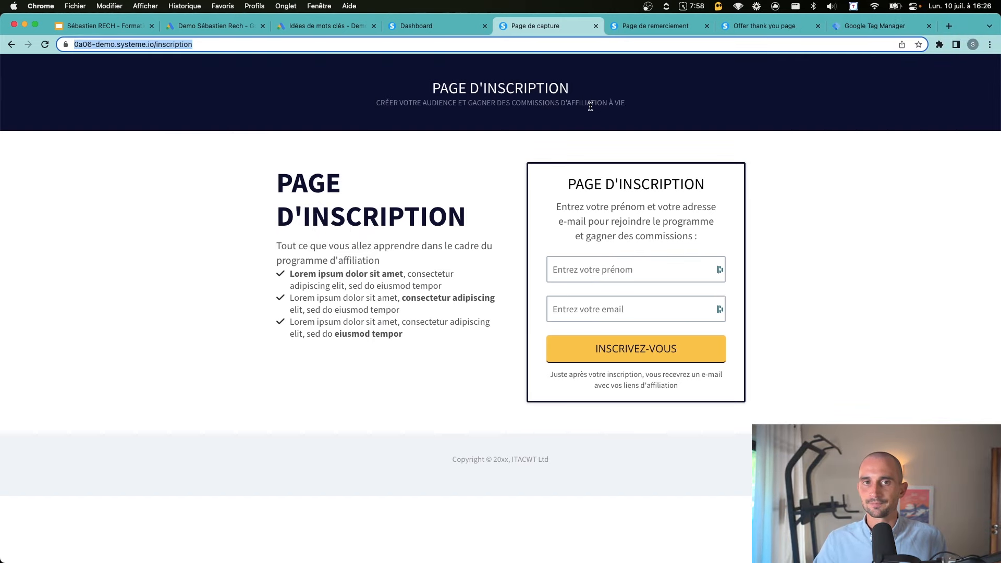
Open the Google Tag Assistant site via a Google search
key(super+t)
text(google tag assistant)
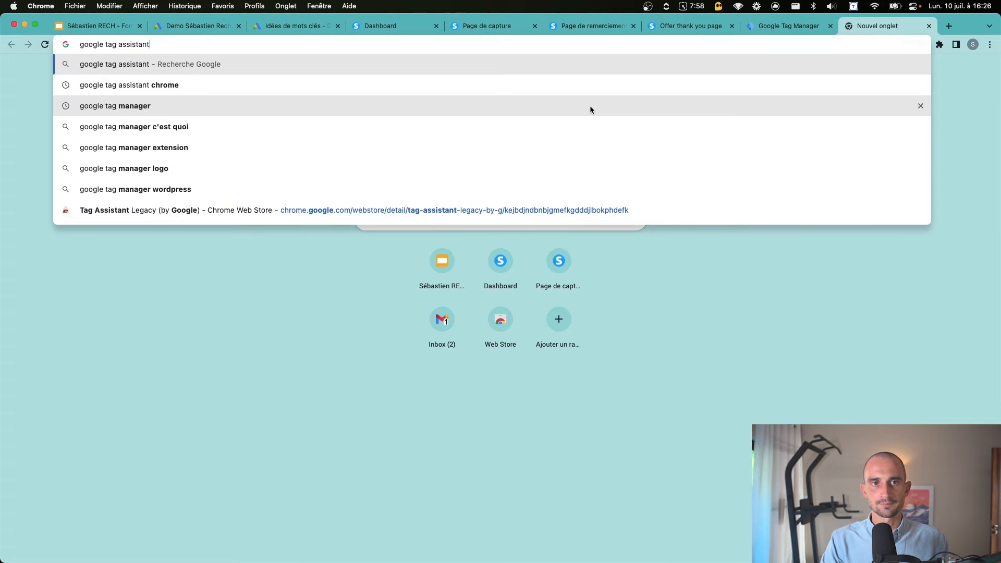
key(Return)
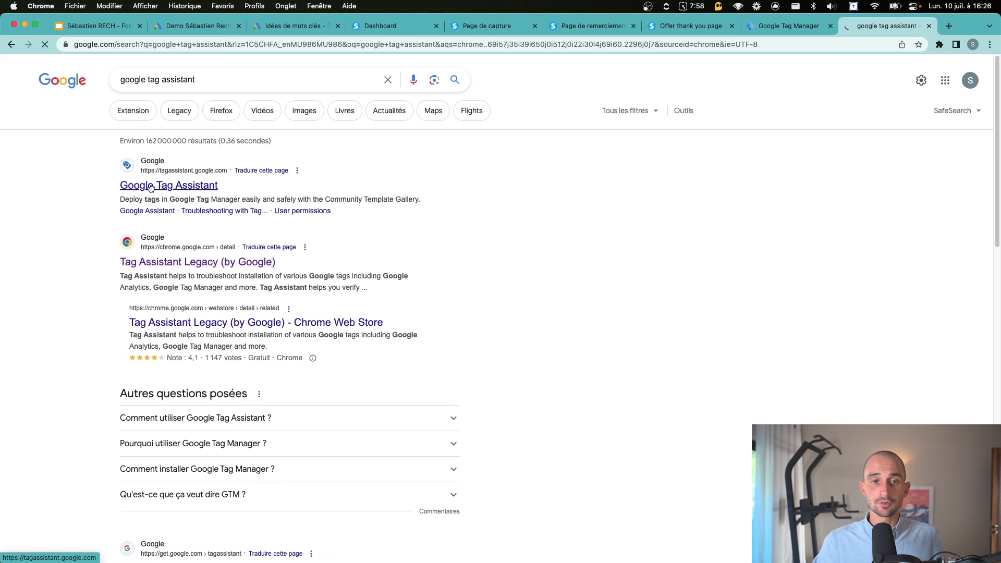
click(175, 192)
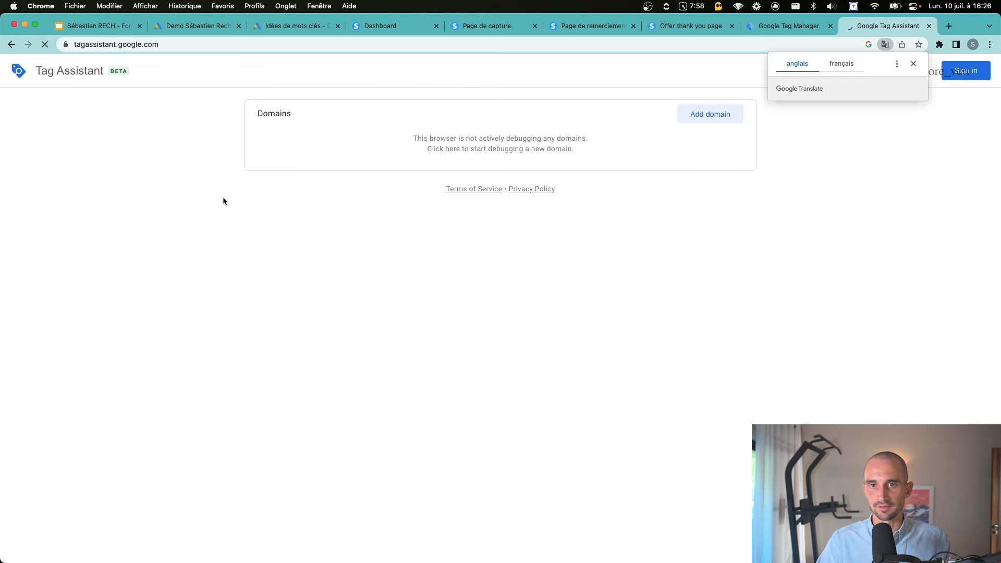
click(914, 64)
Connect Tag Assistant debugging to the pasted capture page URL and confirm the connection
click(710, 113)
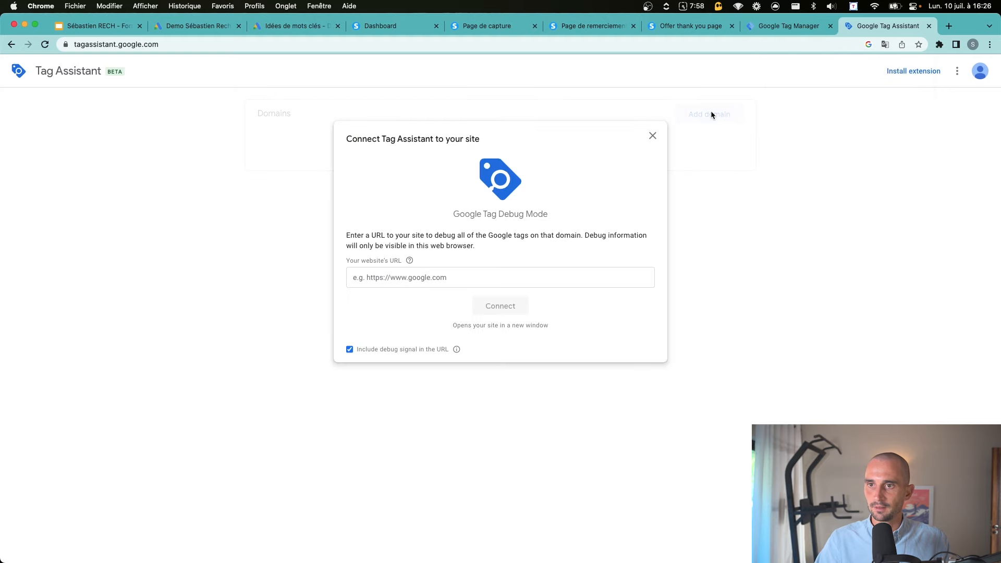
click(716, 147)
click(704, 116)
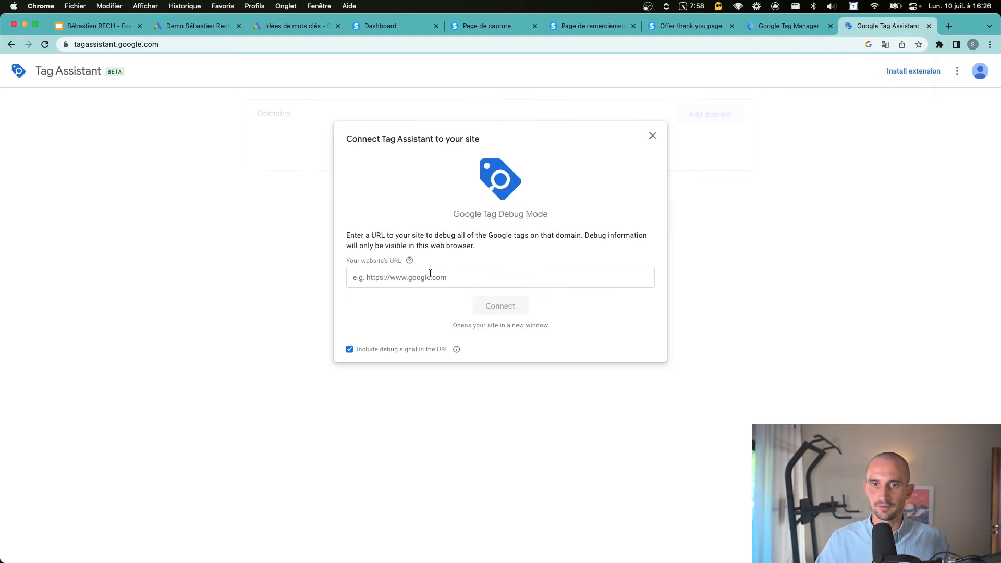
click(431, 277)
text(https://0a06-demo.systeme.io/inscription)
click(511, 306)
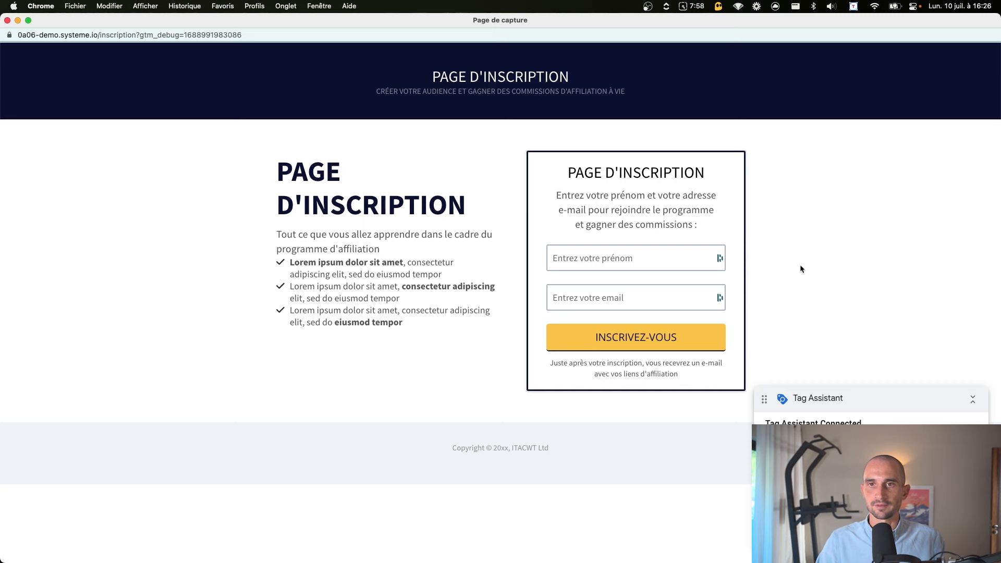
key(super+grave)
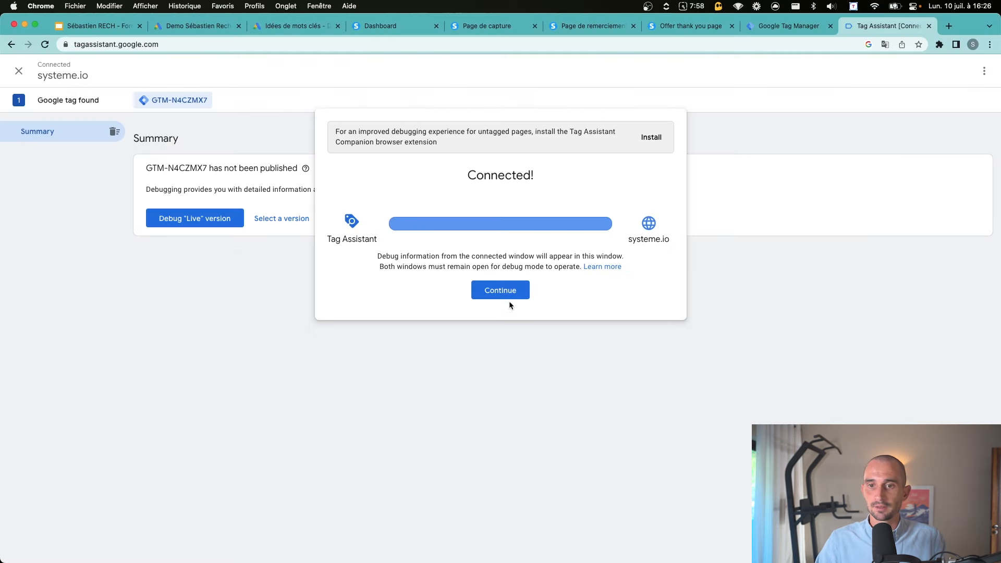
drag(468, 177, 544, 171)
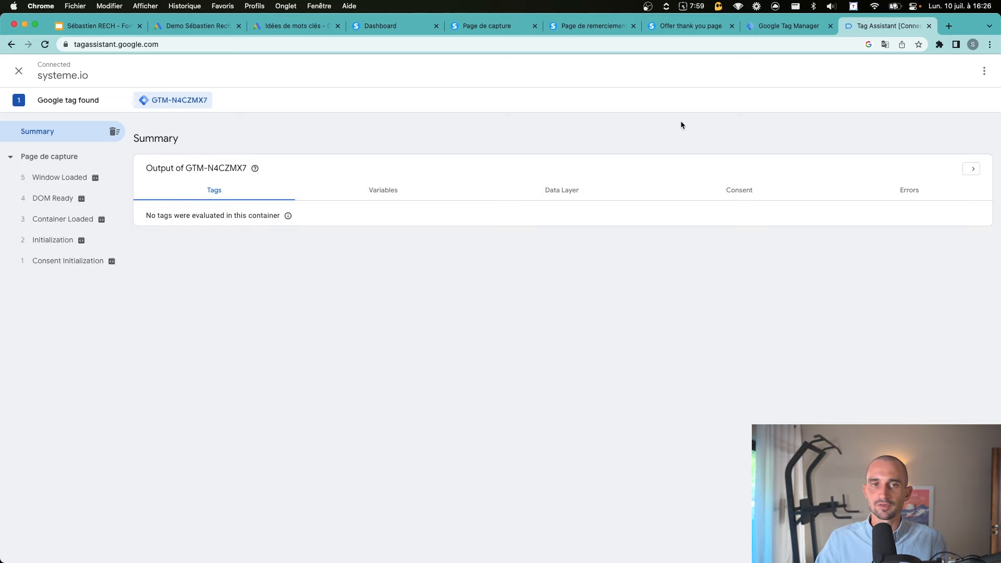
Install the Tag Assistant Legacy extension from the Chrome Web Store
key(super+w)
key(super+t)
text(google tag assistant)
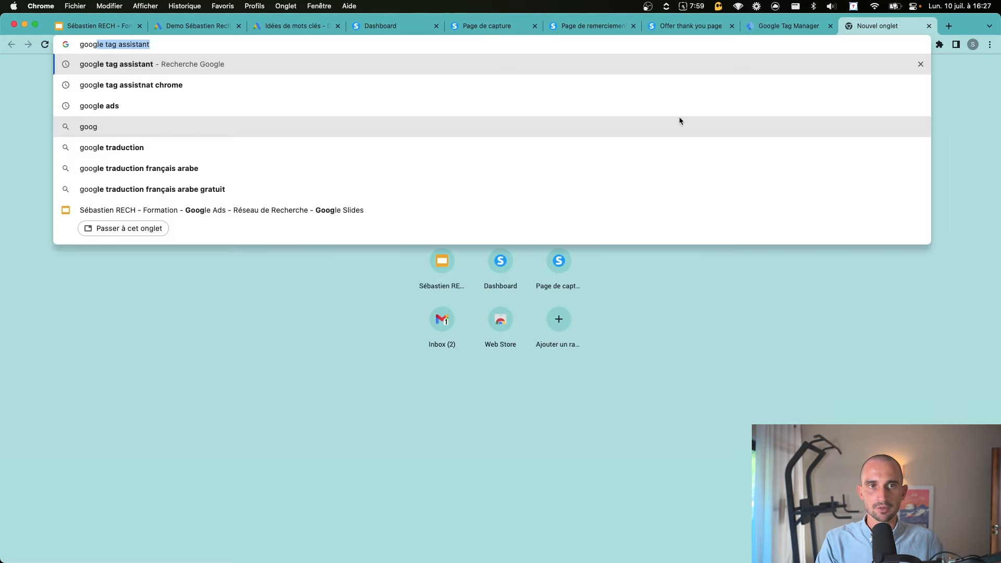
key(Return)
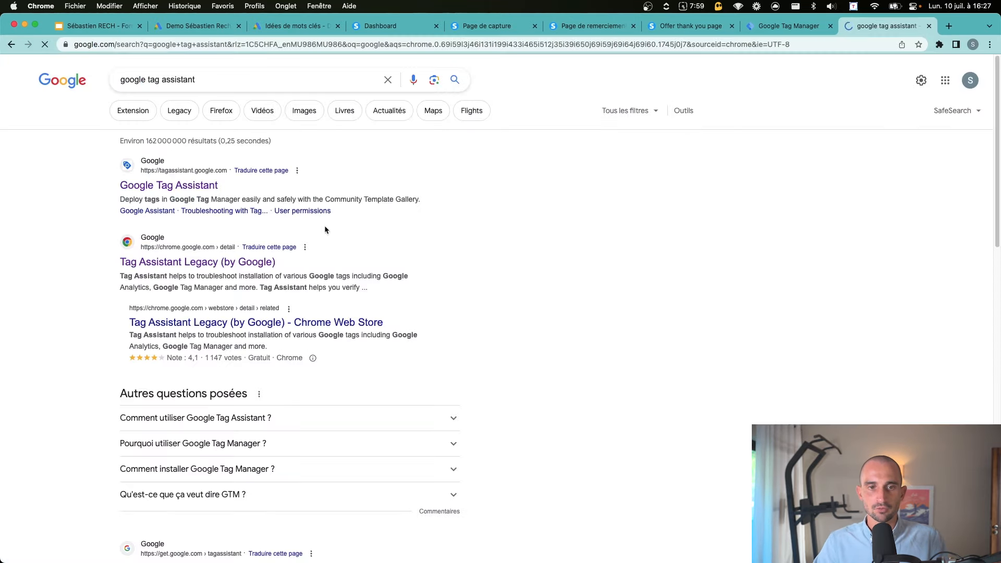
click(160, 261)
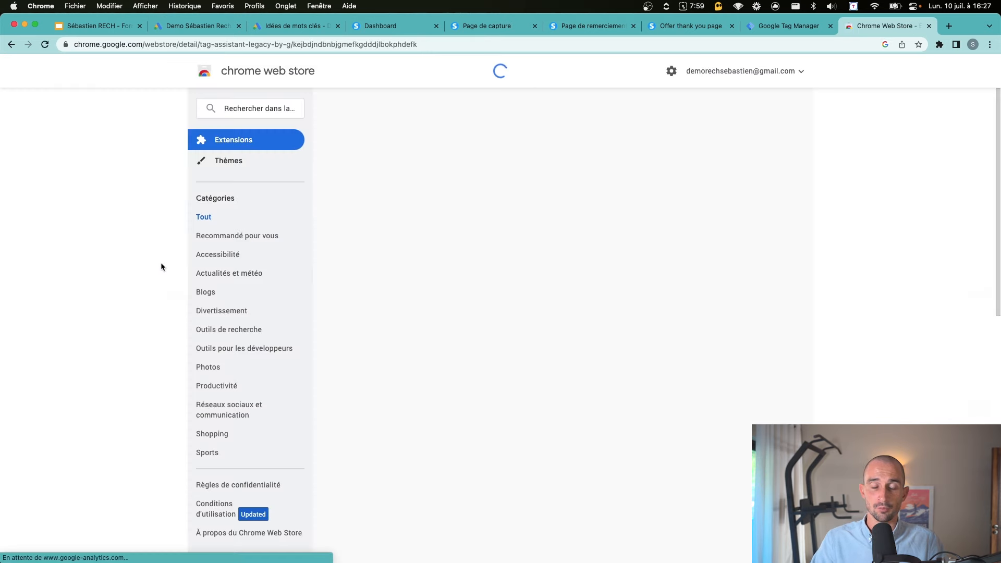
click(711, 146)
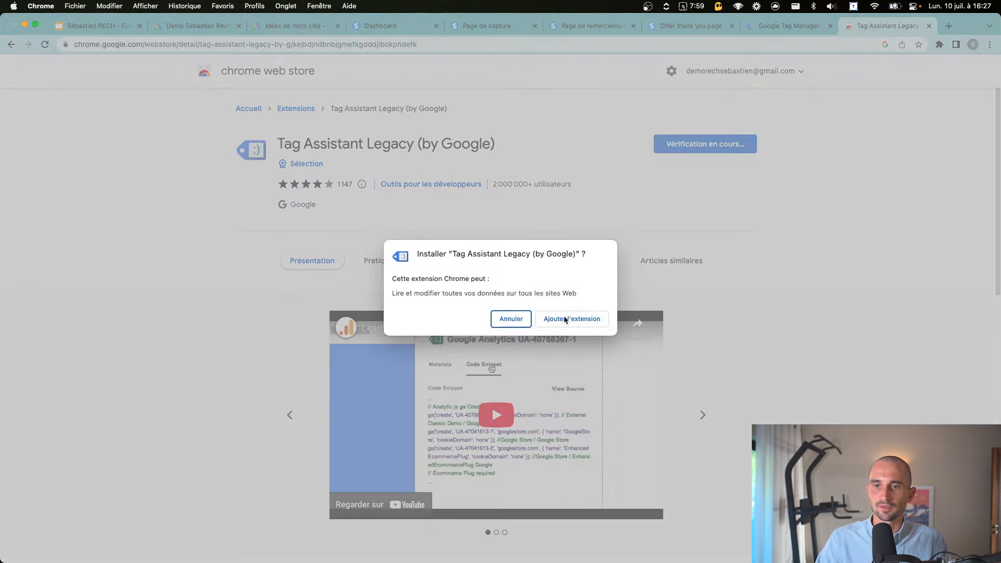
click(565, 319)
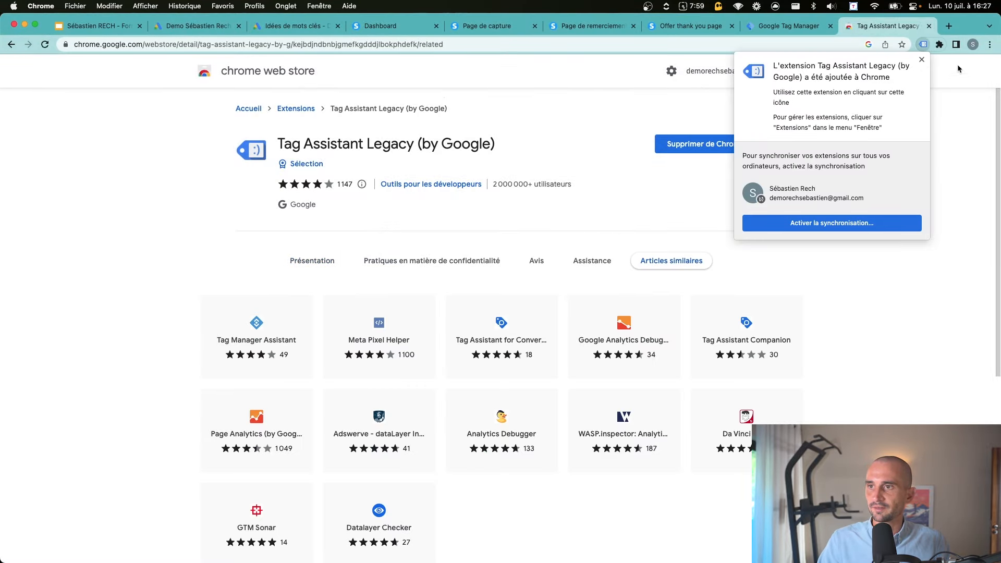
Pin Tag Assistant Legacy to the toolbar and return to the capture page
right_click(922, 47)
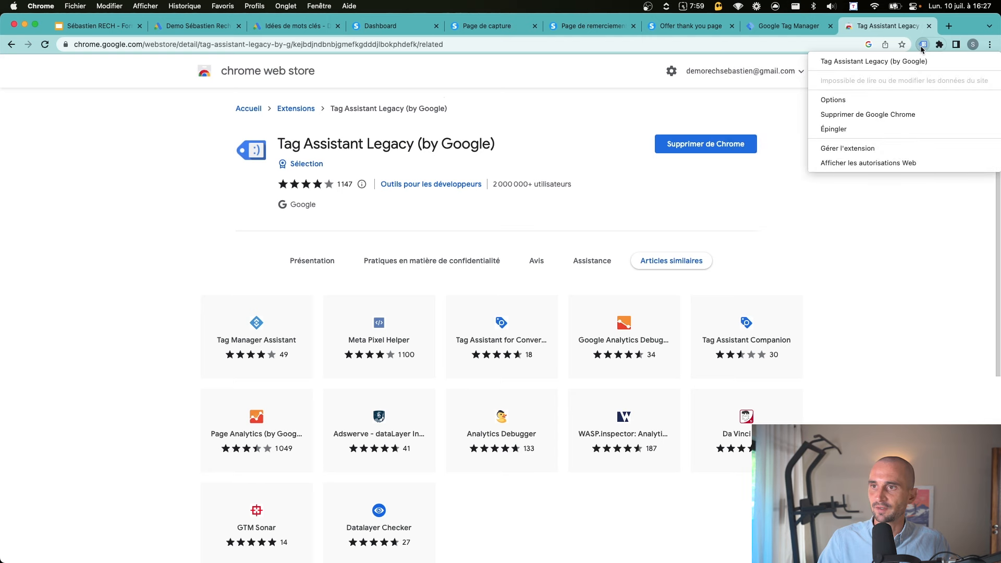
click(875, 130)
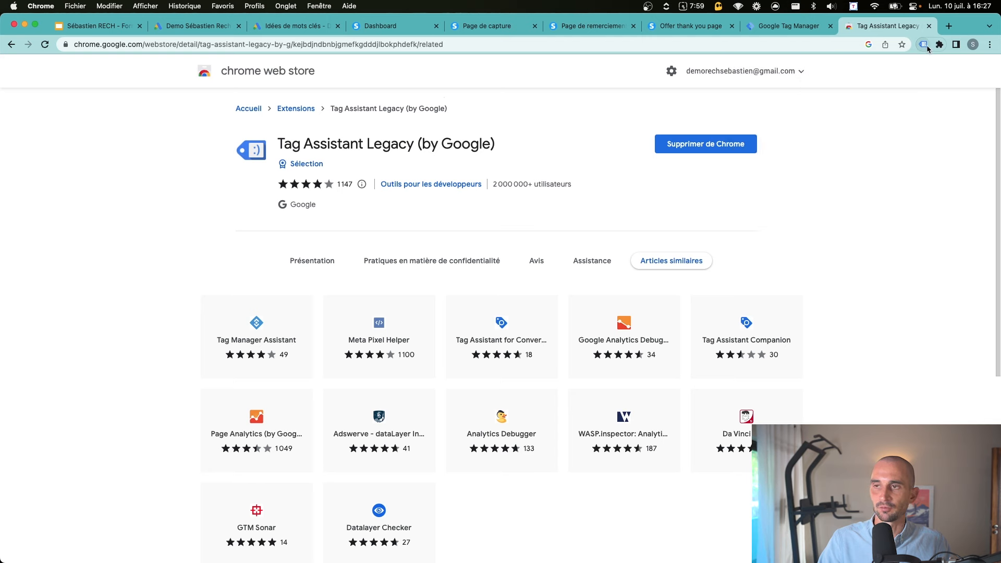
click(939, 44)
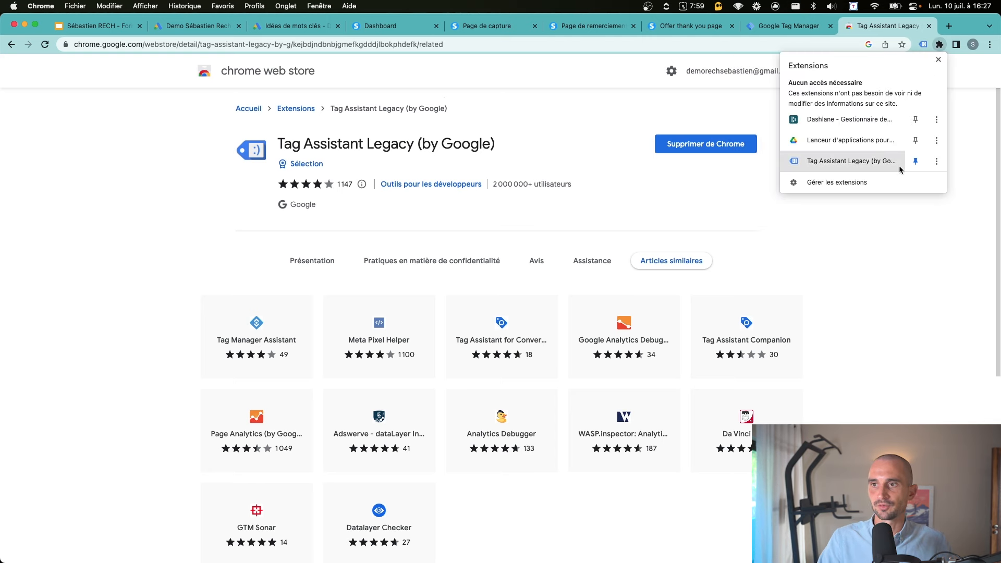
click(591, 26)
click(508, 26)
click(277, 257)
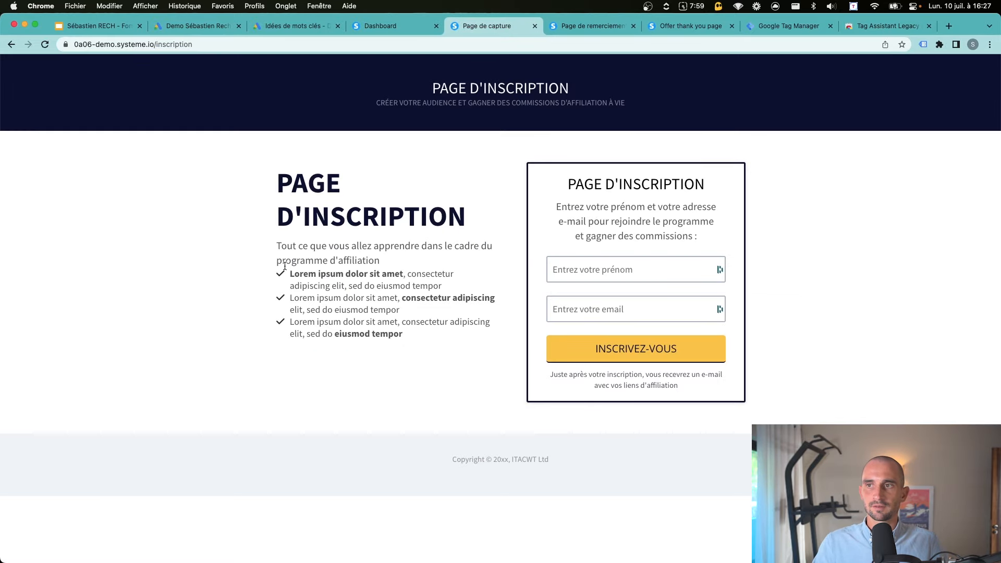
Run Tag Assistant Legacy on the reloaded capture page, confirming one Tag Manager tag, then return to GTM
click(923, 45)
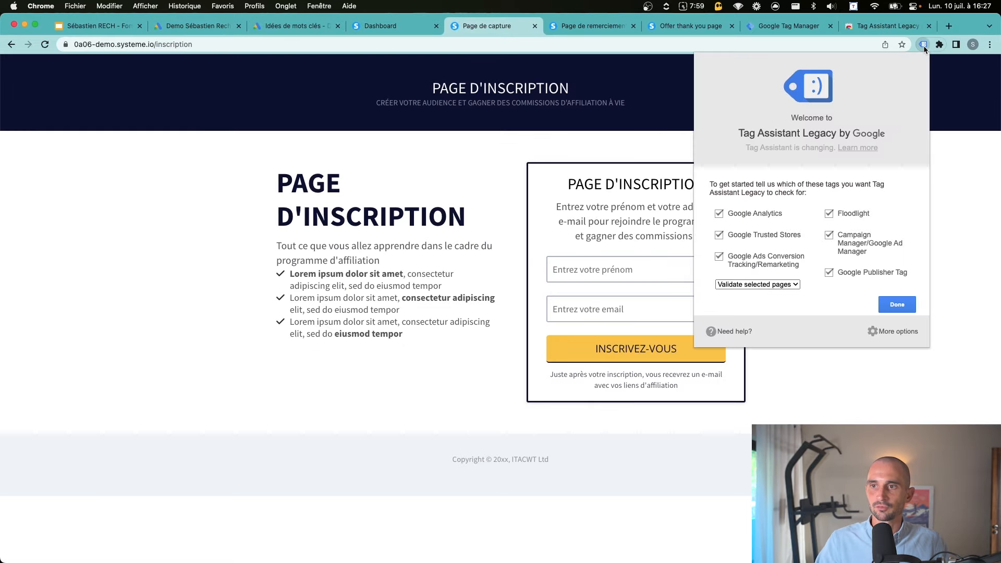
click(895, 304)
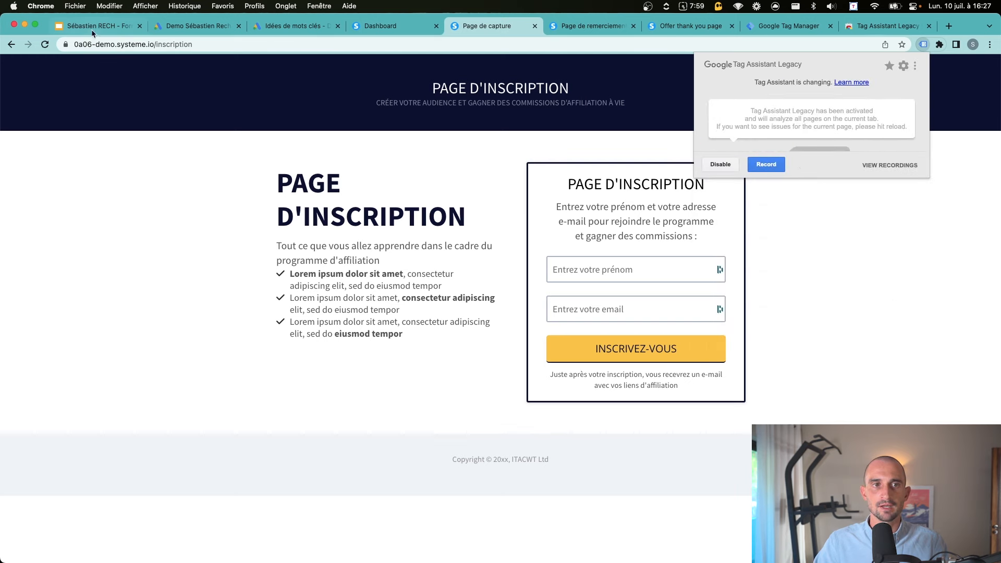
click(45, 45)
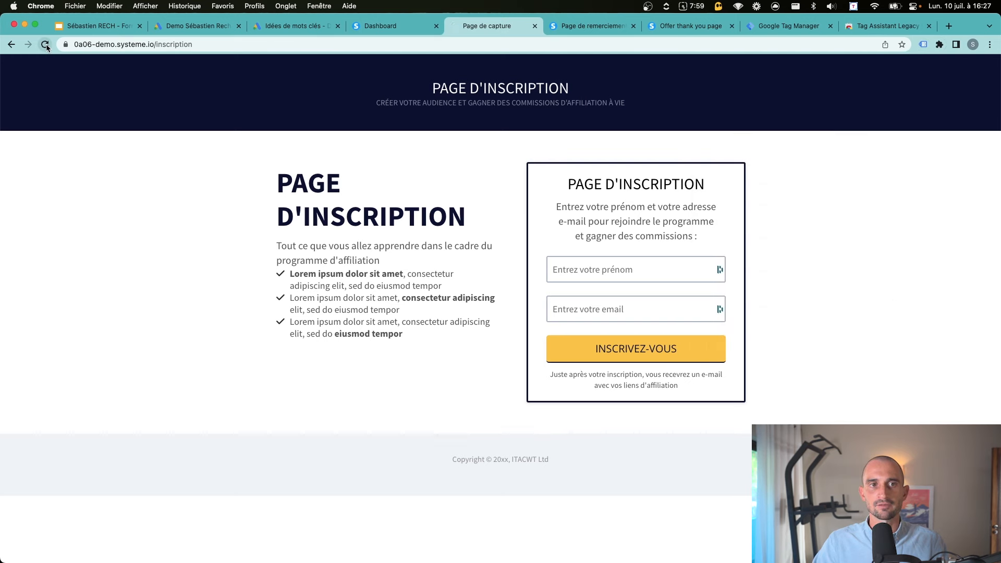
click(924, 45)
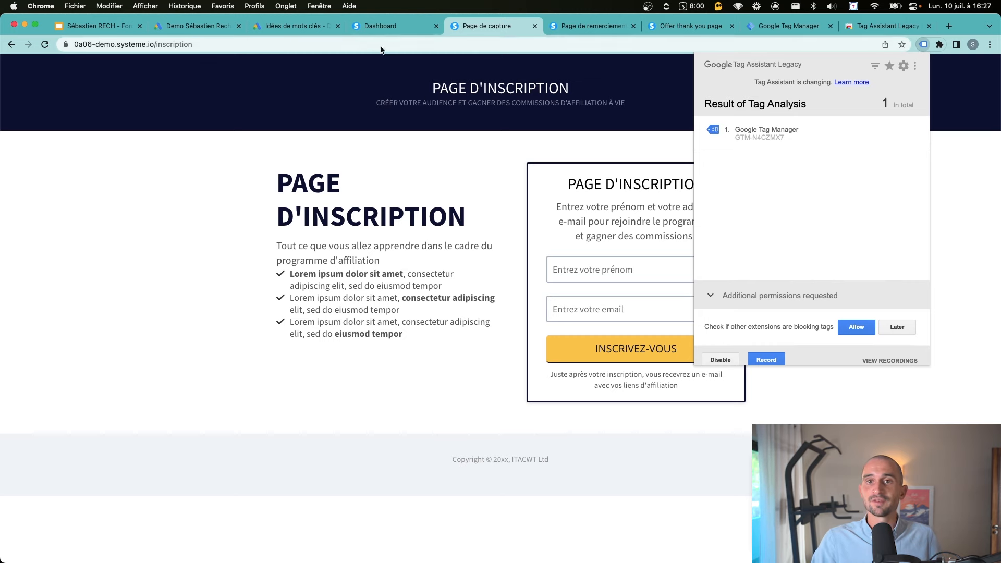
click(201, 26)
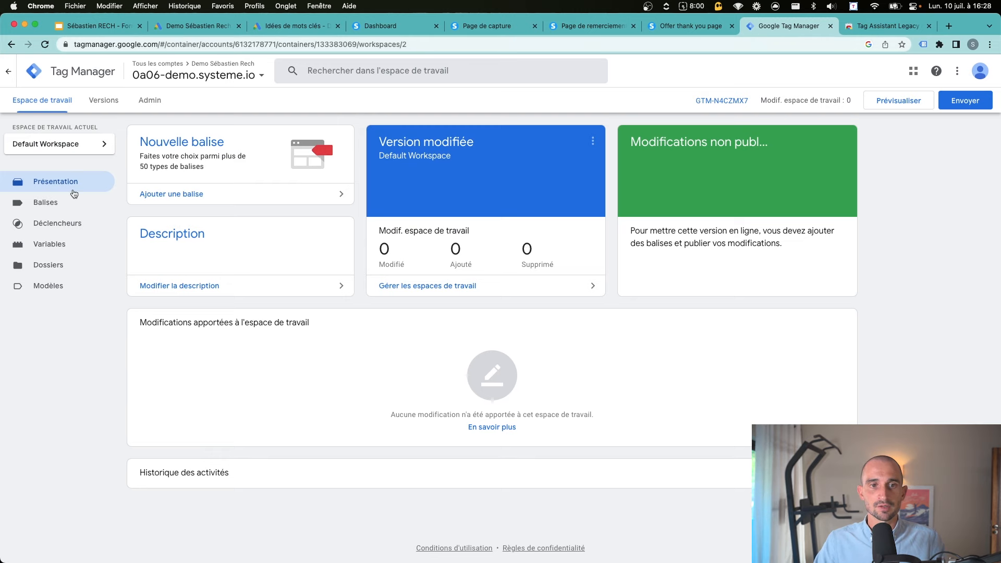
Add a new tag named 'Google Ads' of type Remarketing Google Ads
click(183, 194)
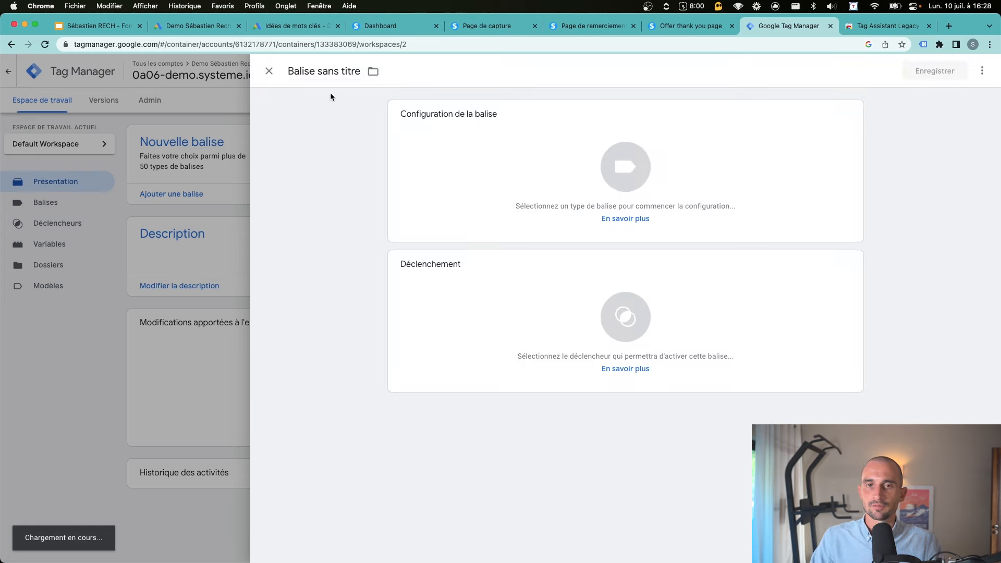
click(322, 71)
key(super+a)
text(Google Ads)
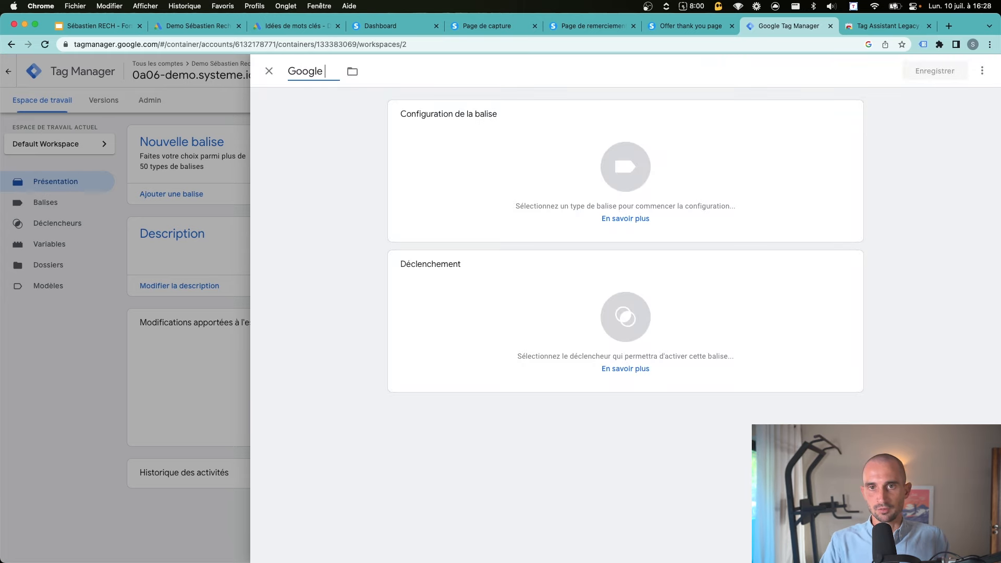
click(647, 150)
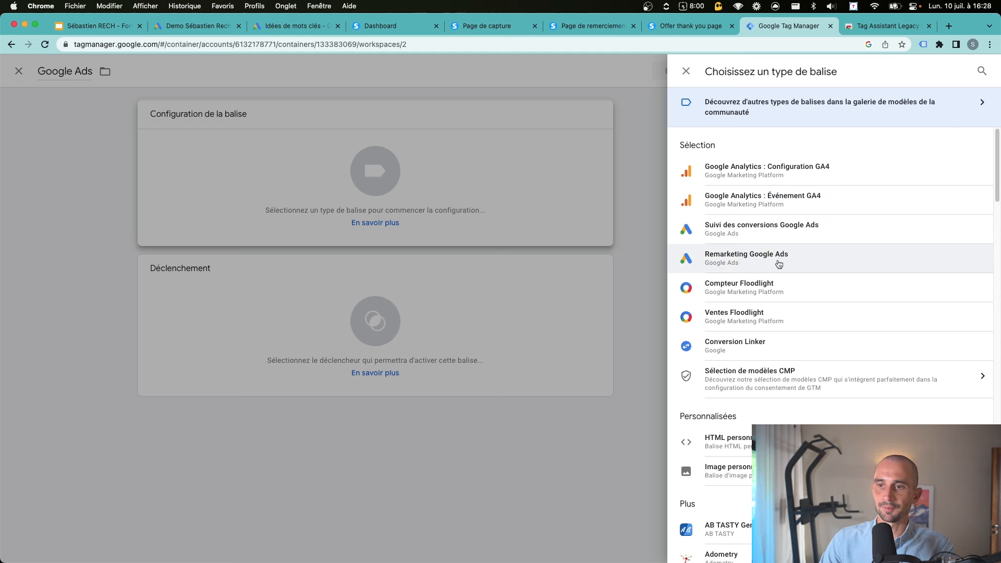
click(778, 264)
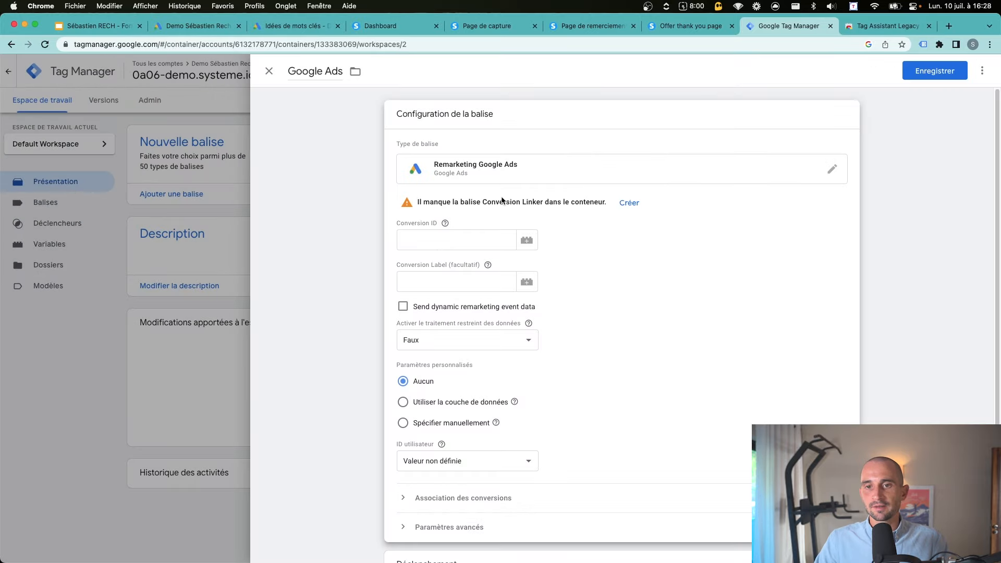
Create and save the missing Conversion Linker tag firing on All Pages
drag(470, 202, 532, 203)
click(555, 202)
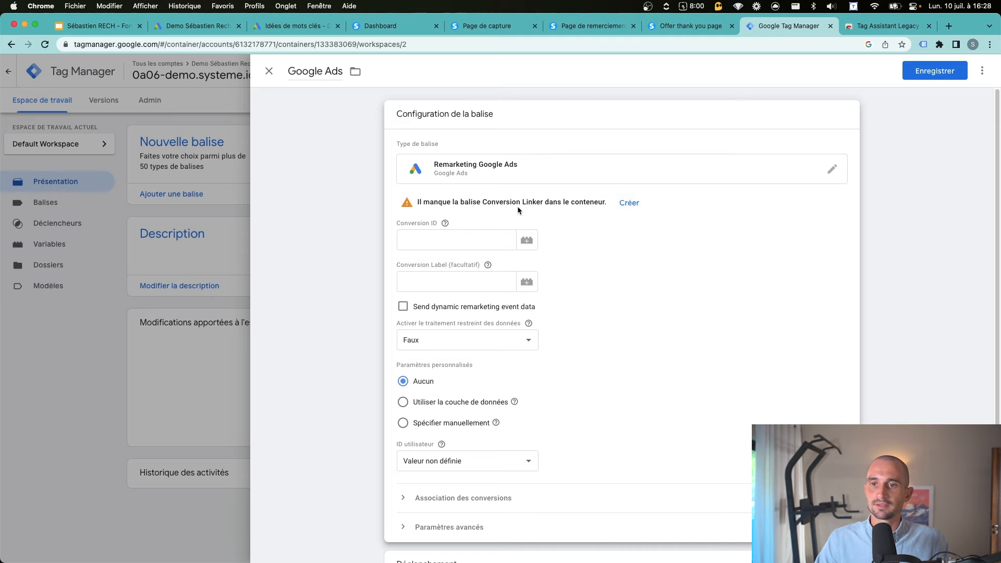
click(632, 203)
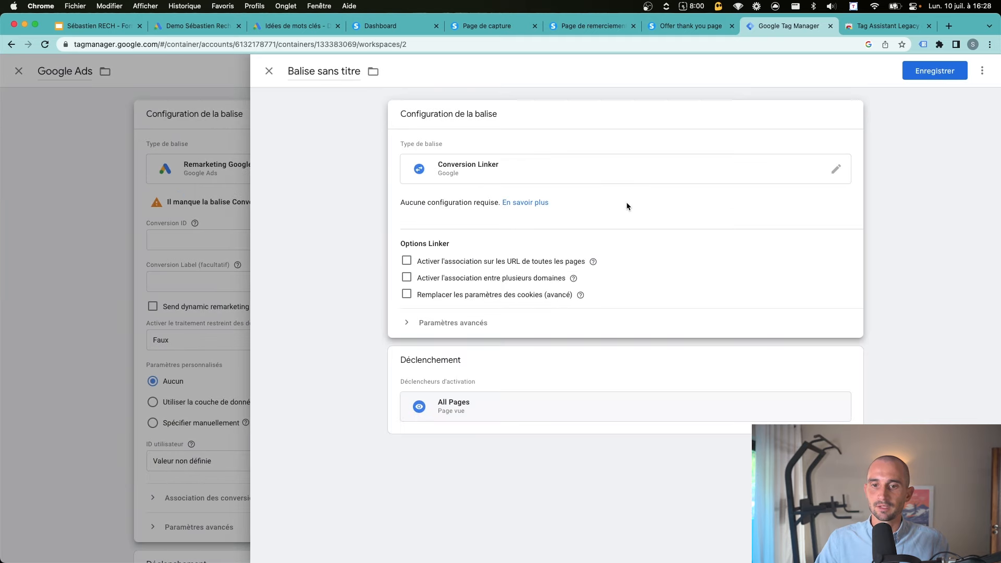
click(935, 70)
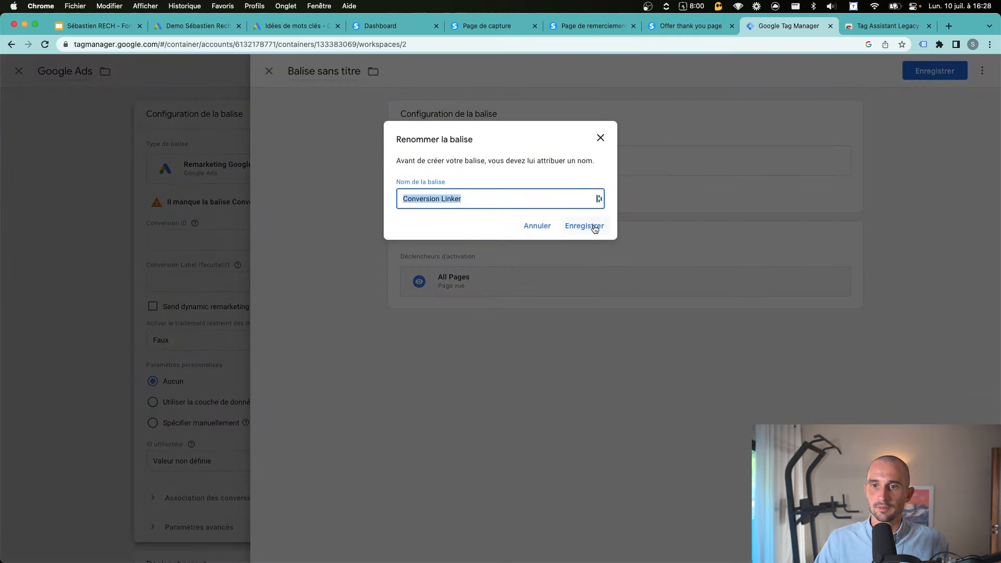
click(594, 226)
click(425, 240)
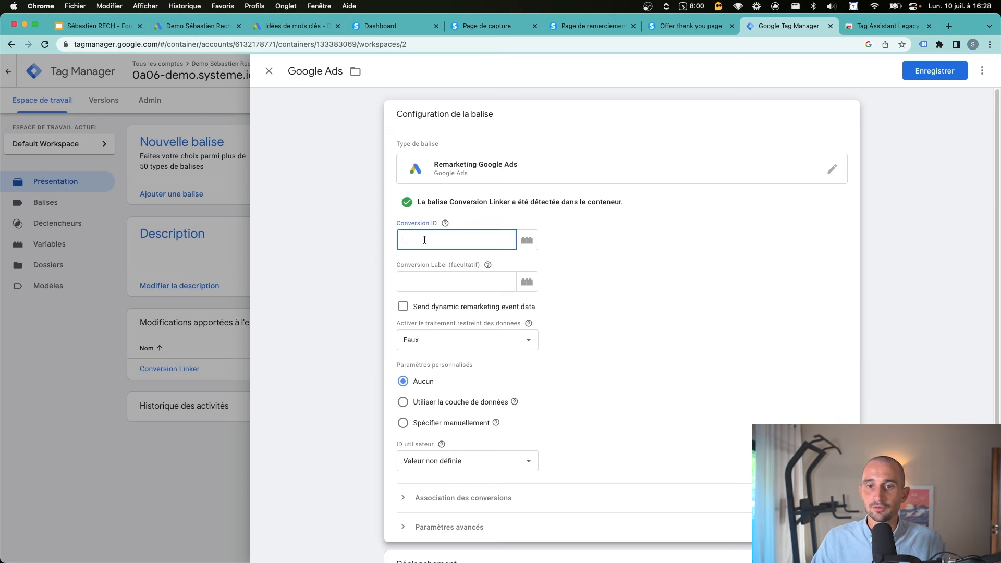
click(445, 223)
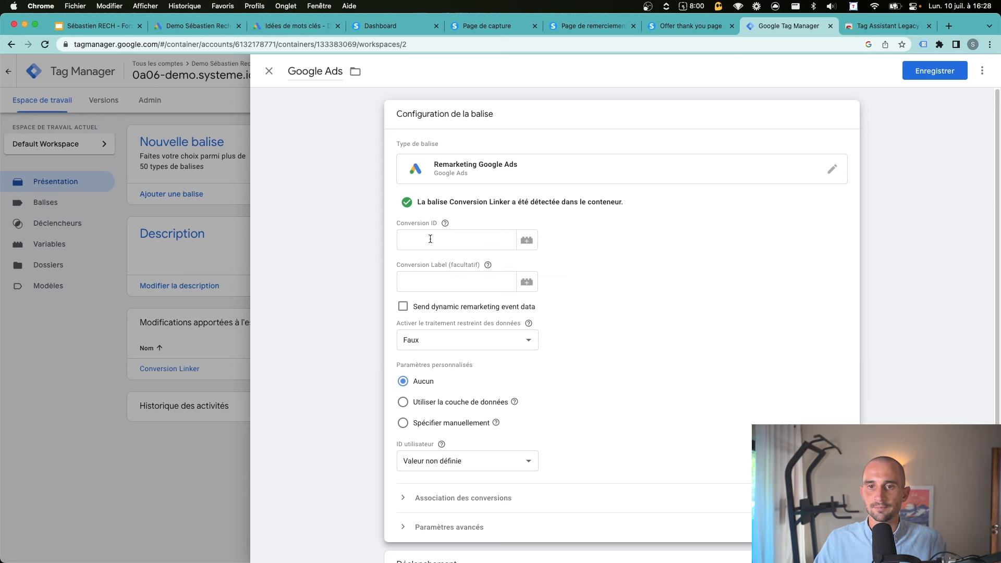
Copy the Identifiant de conversion from Google Ads' Utiliser Google Tag Manager instructions
click(294, 26)
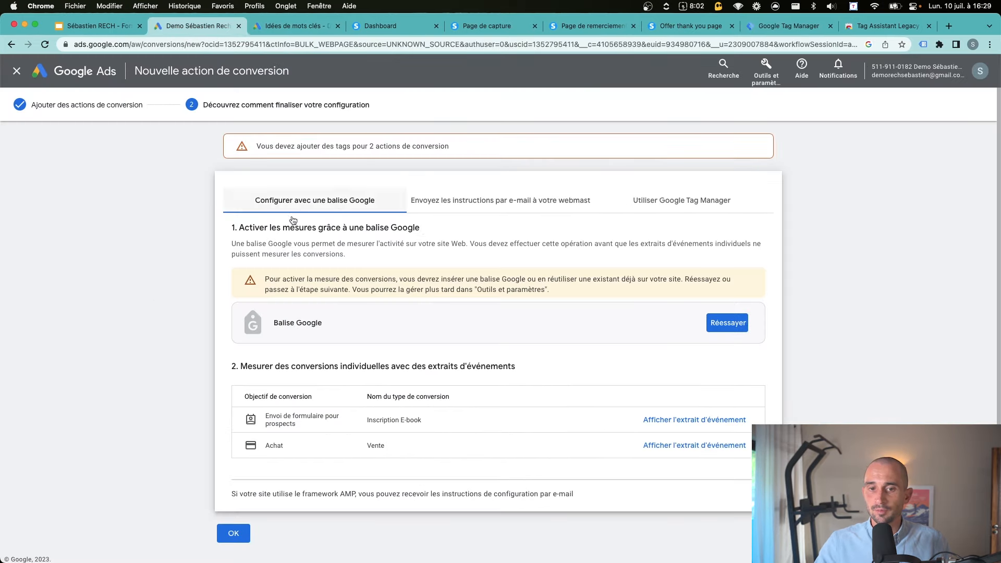
click(666, 205)
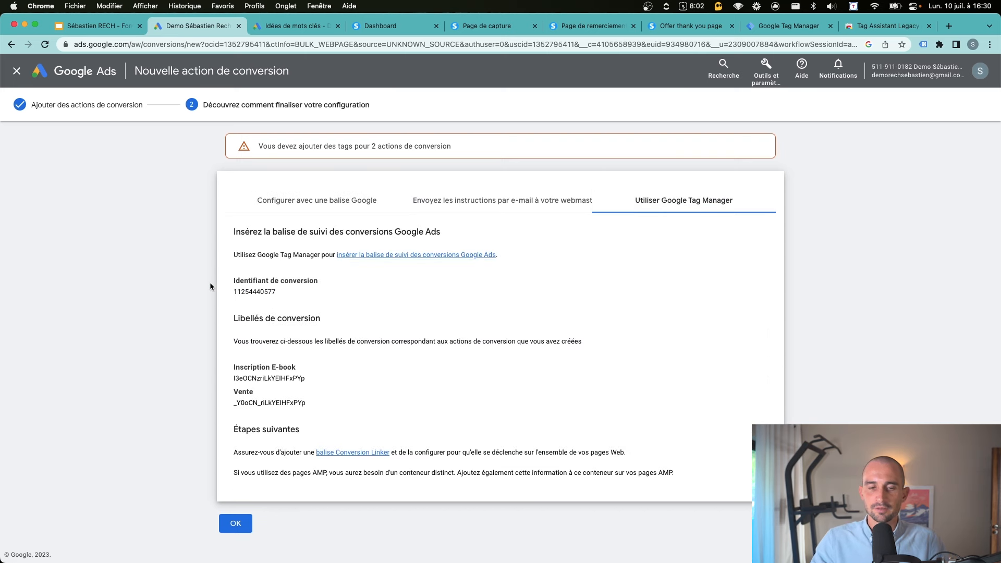
drag(212, 287, 334, 282)
double_click(252, 292)
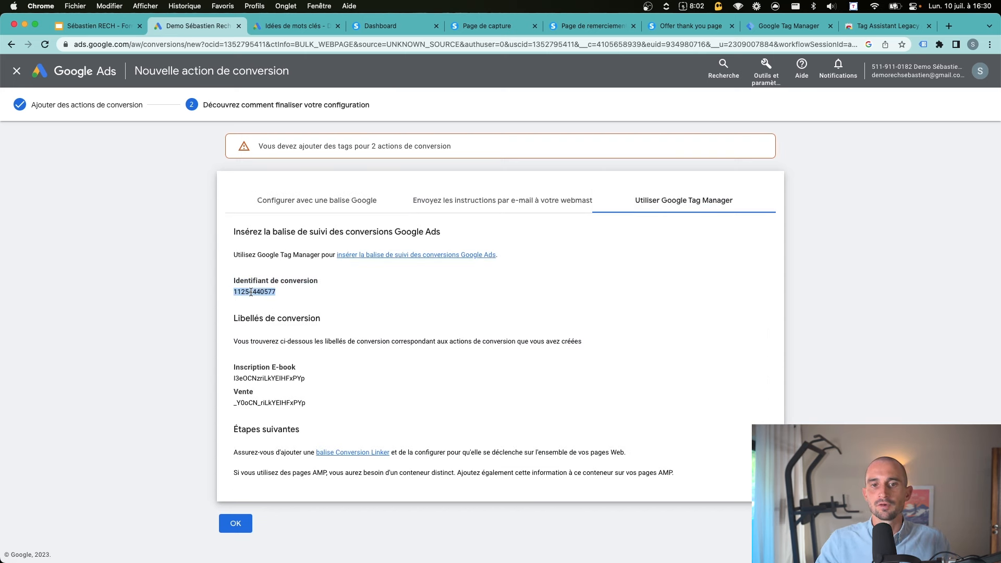
key(super+c)
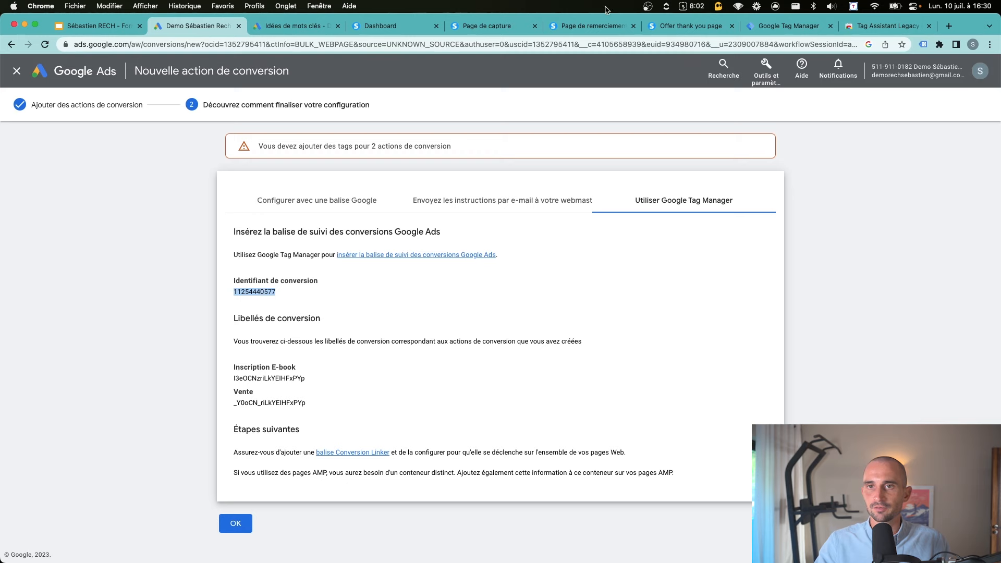
Paste the conversion ID into the remarketing tag, fire it on All Pages, and save it
click(793, 26)
key(super+v)
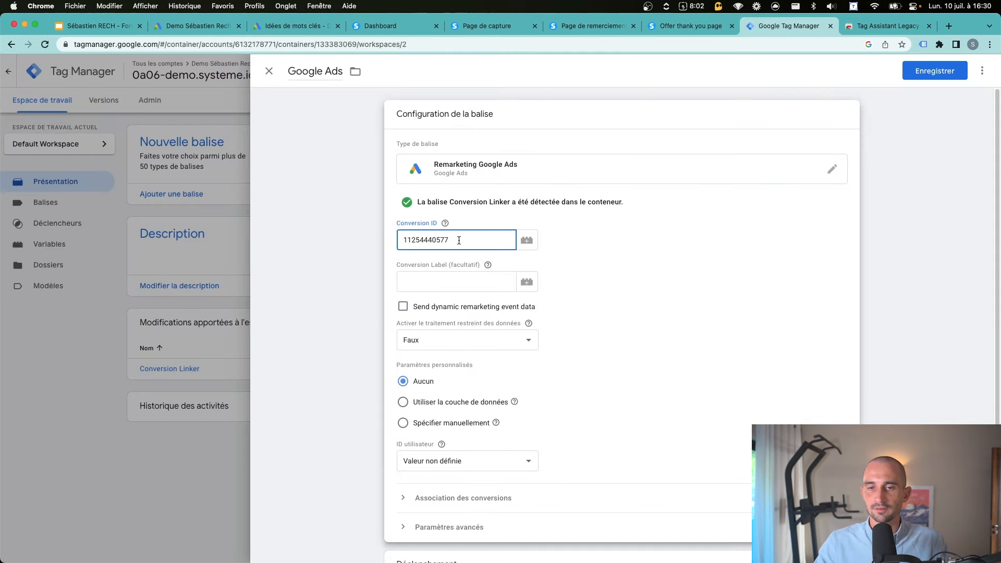
scroll(490, 261, down, 4)
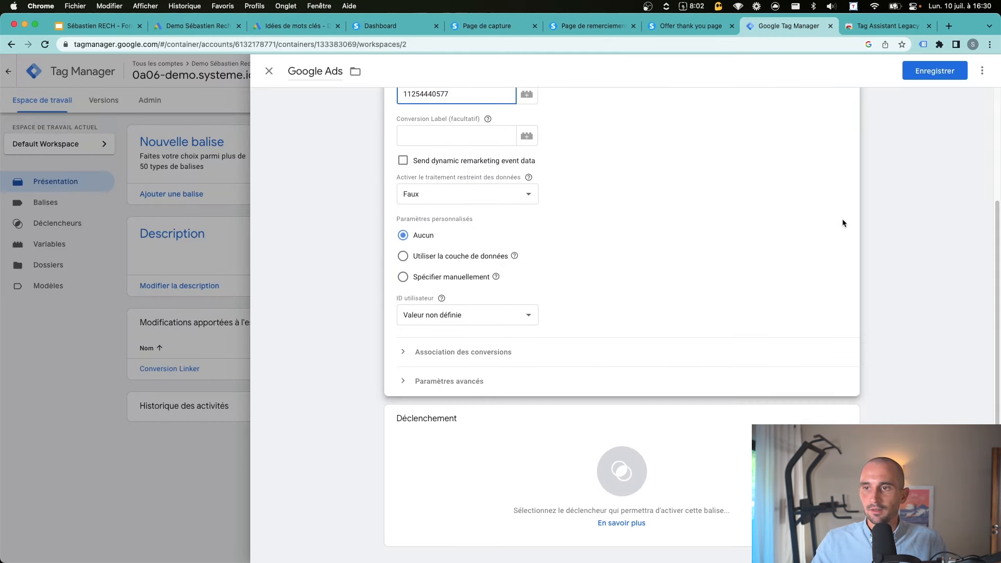
click(906, 226)
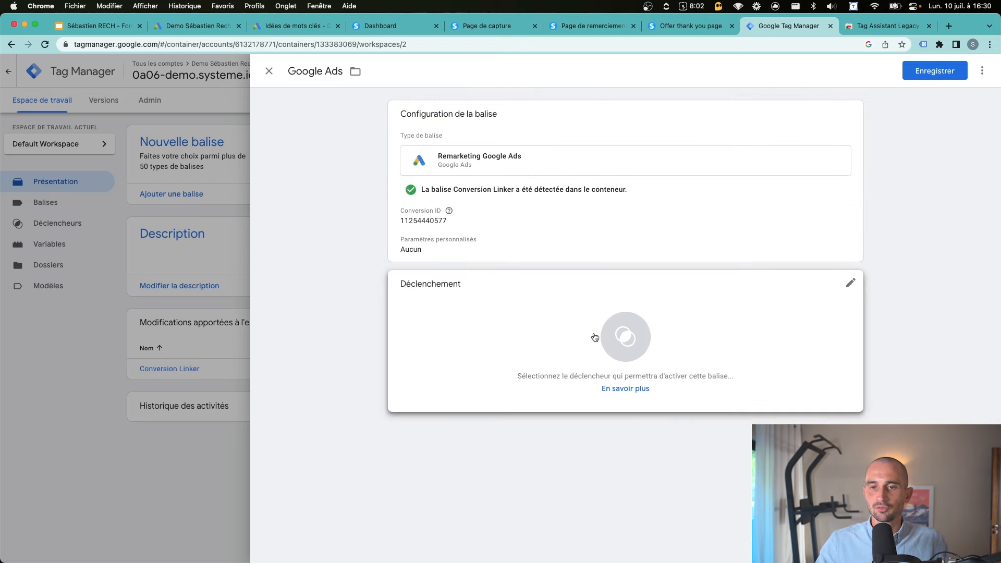
click(623, 336)
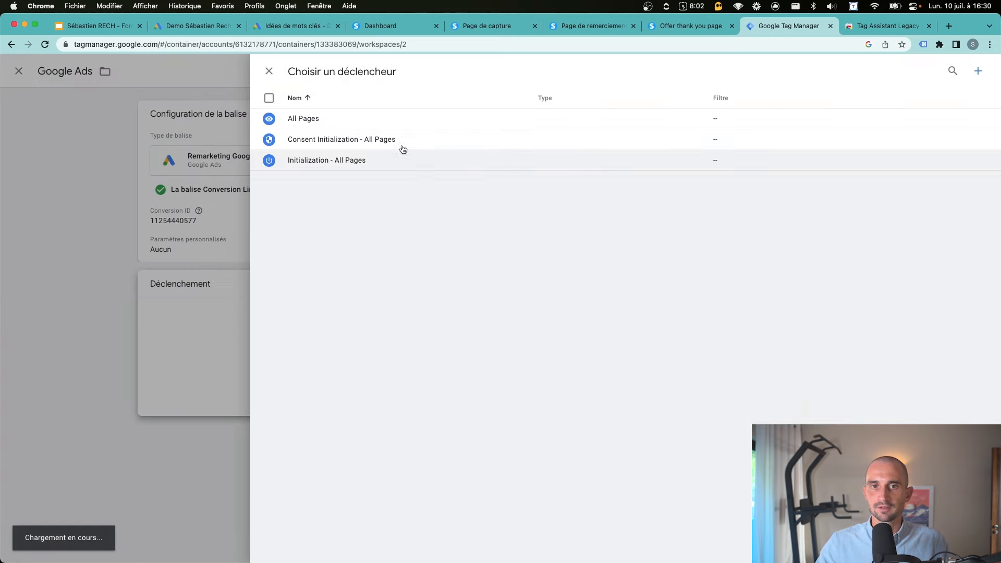
click(317, 118)
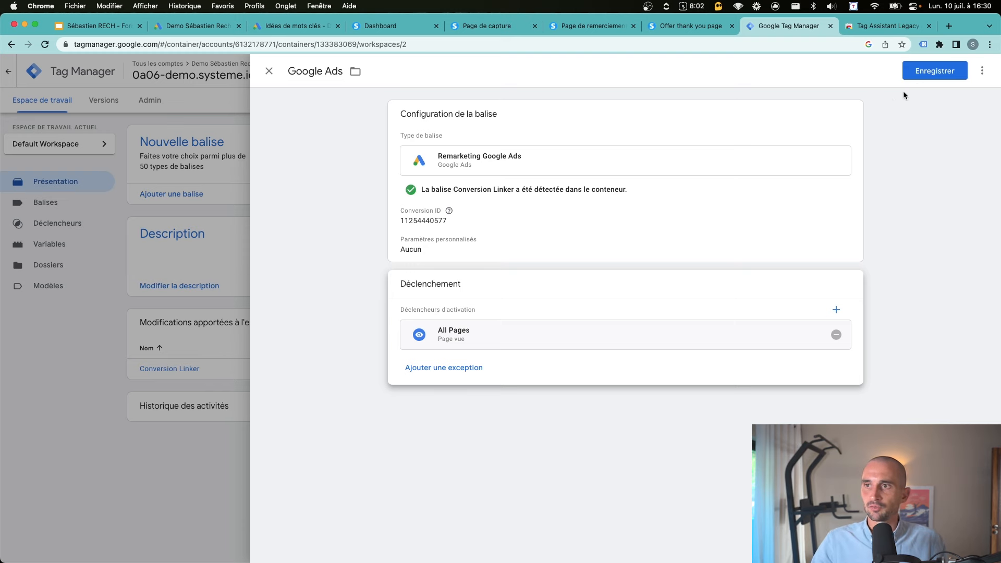
click(926, 77)
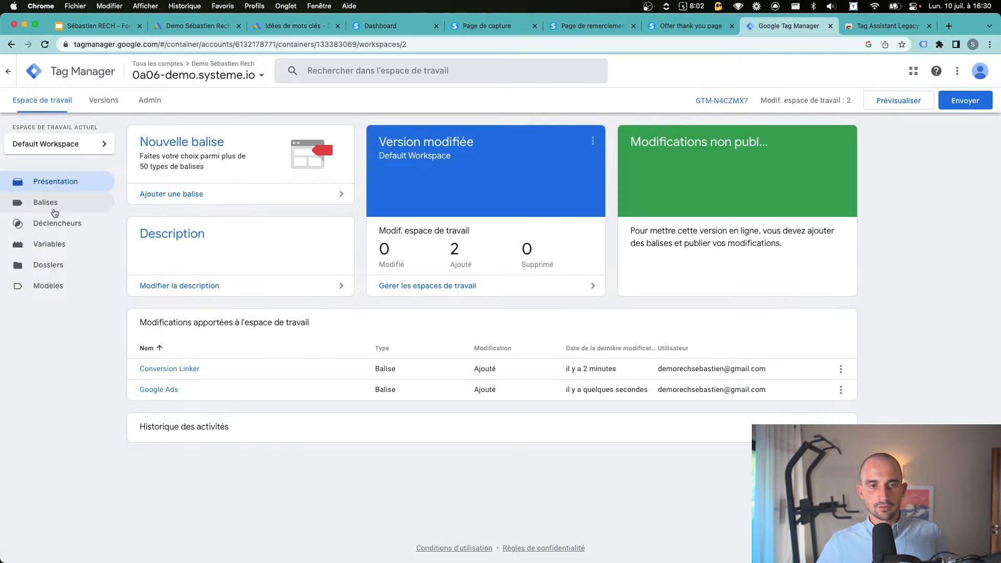
click(55, 210)
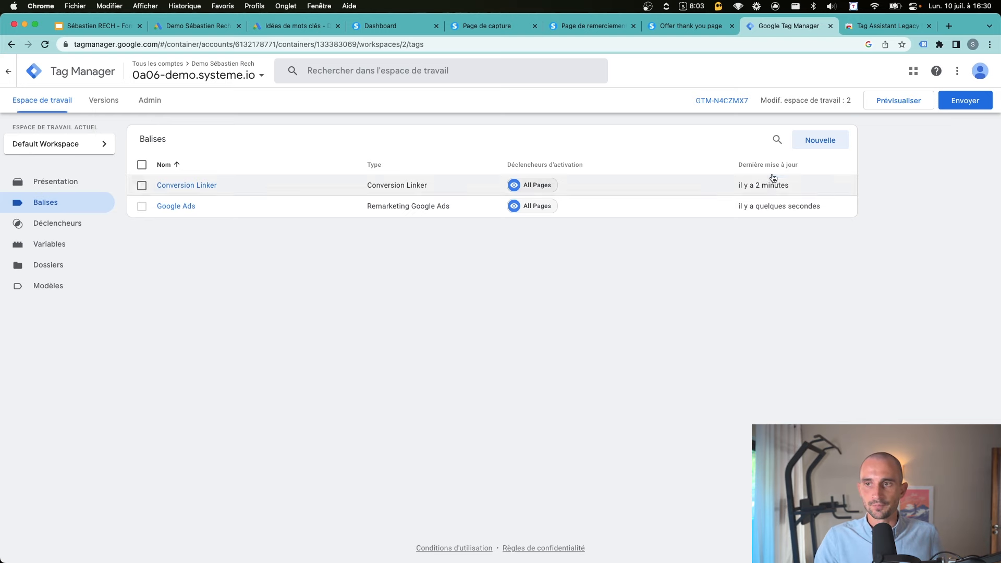
Create a new Google Ads conversion tracking tag named 'Google Ads - Inscription E-book'
click(808, 142)
click(334, 73)
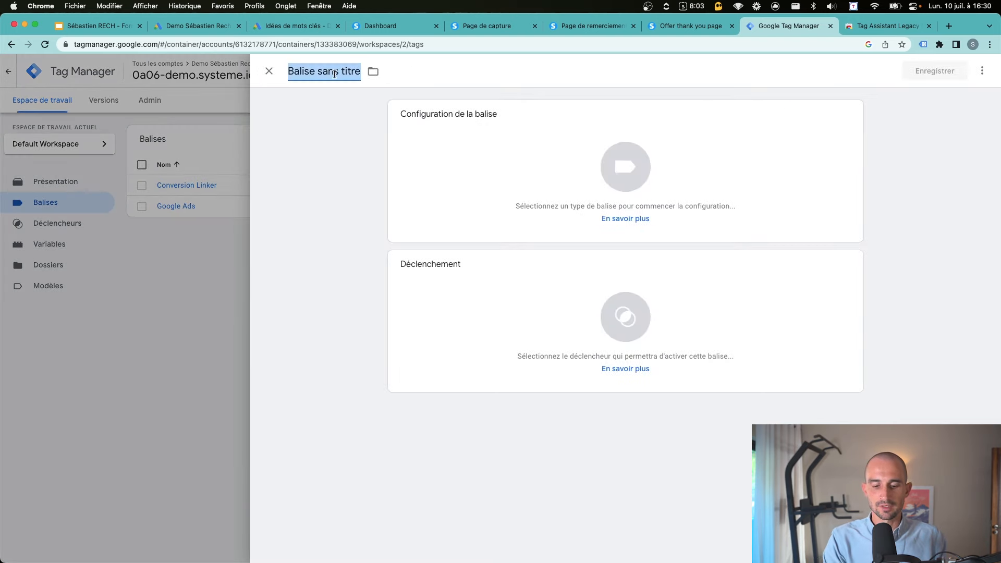
text(Google Ad)
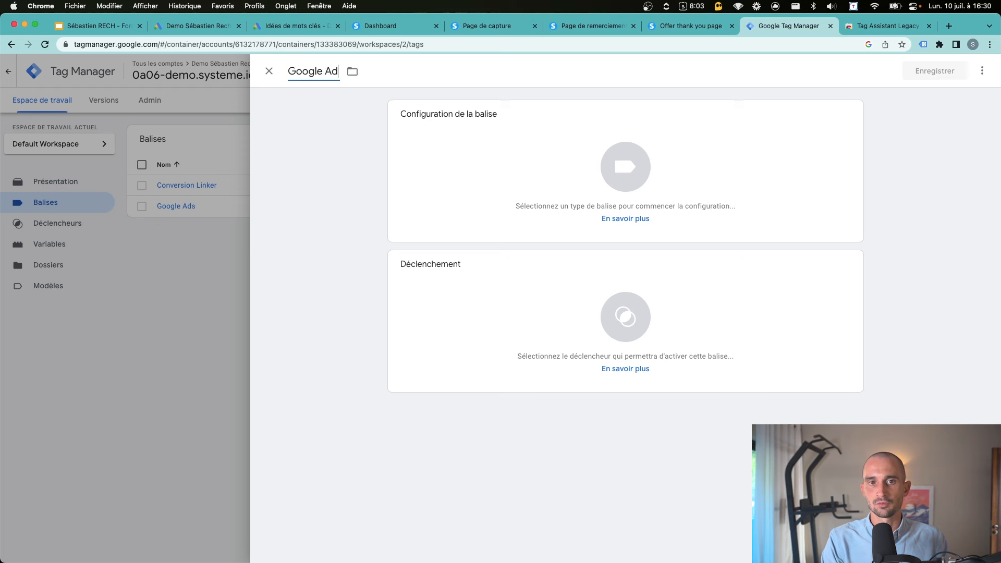
text(s - Inscription E-book)
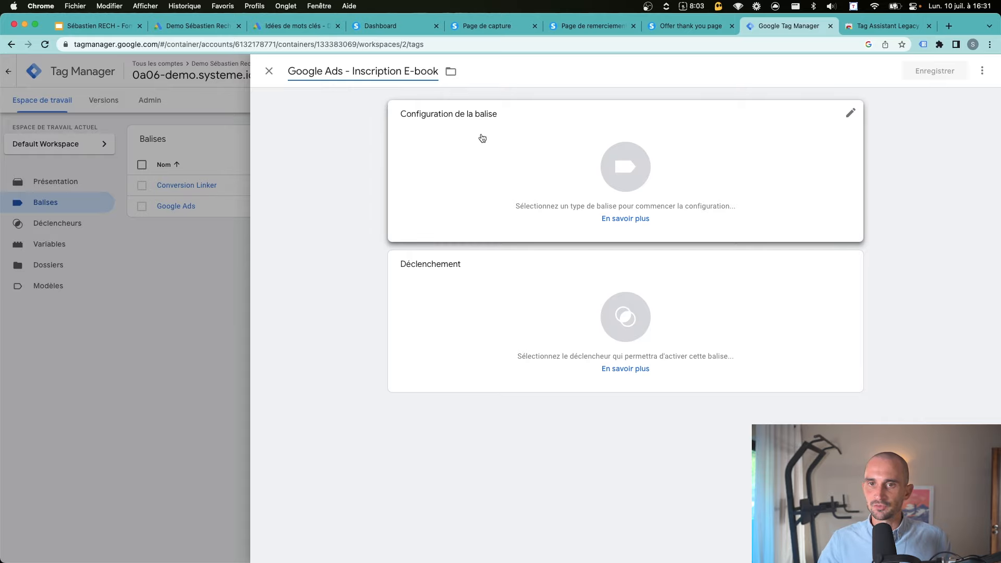
click(451, 128)
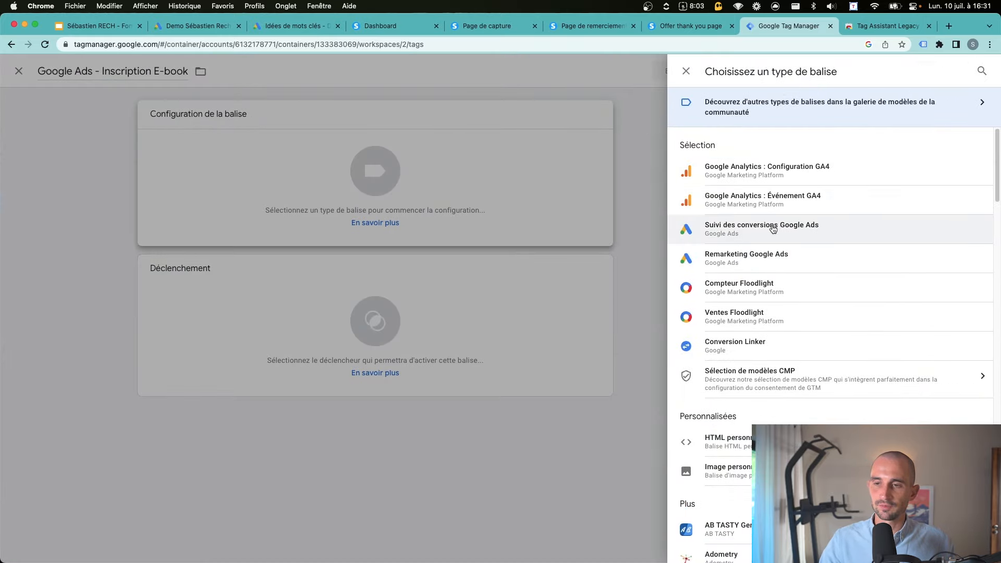
click(740, 229)
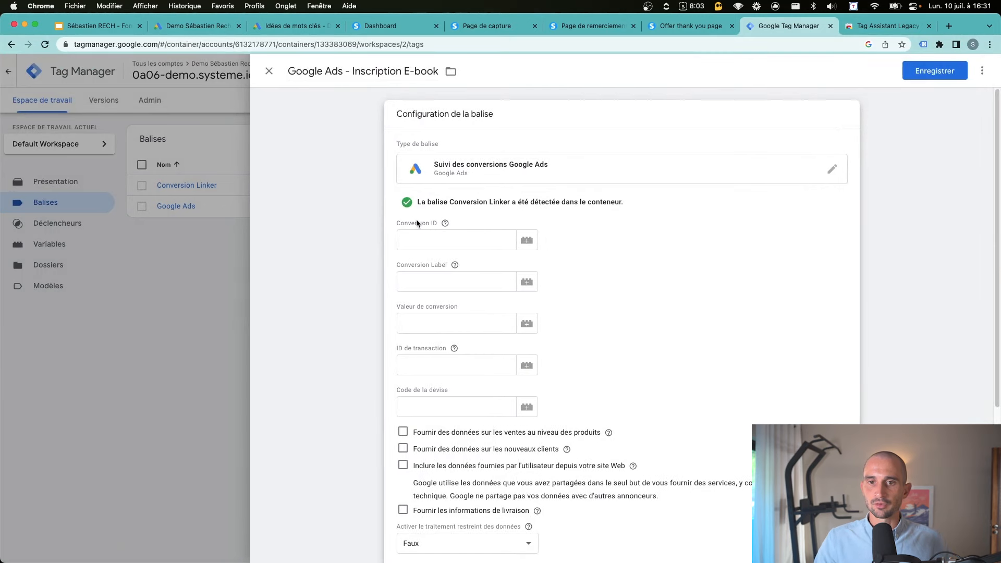
Copy the conversion ID from Google Ads into the tag's Conversion ID field
drag(397, 222, 436, 224)
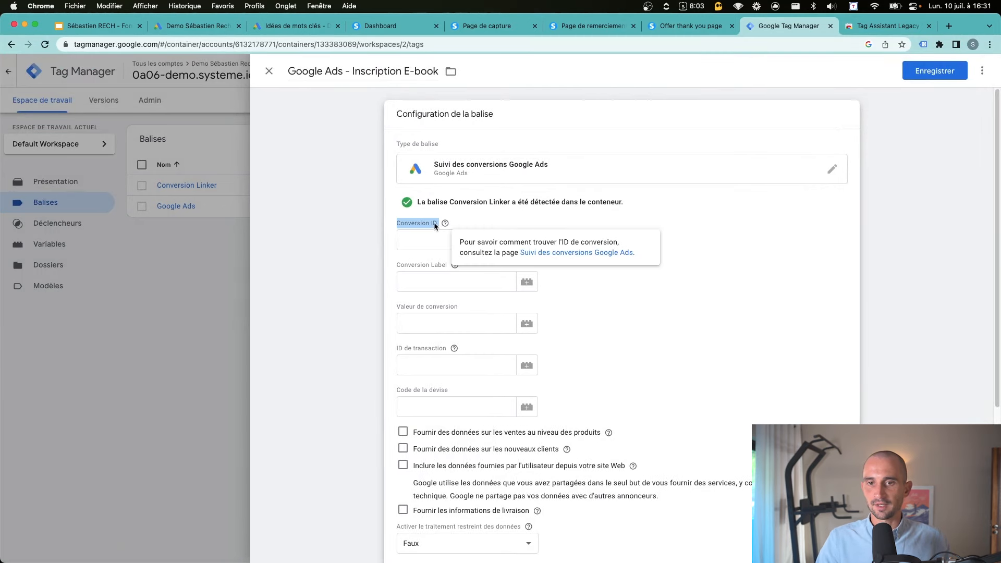
drag(395, 265, 422, 264)
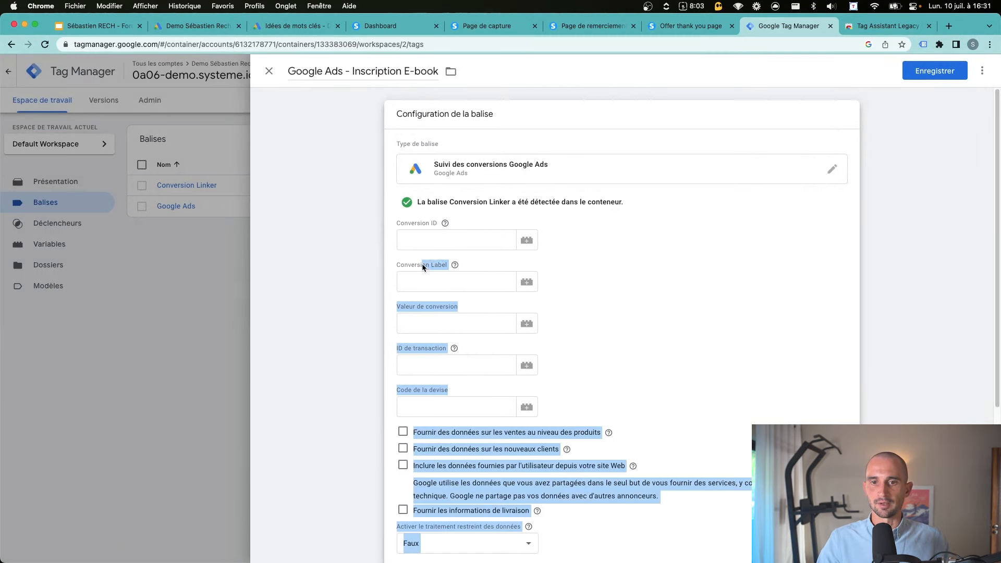
click(184, 26)
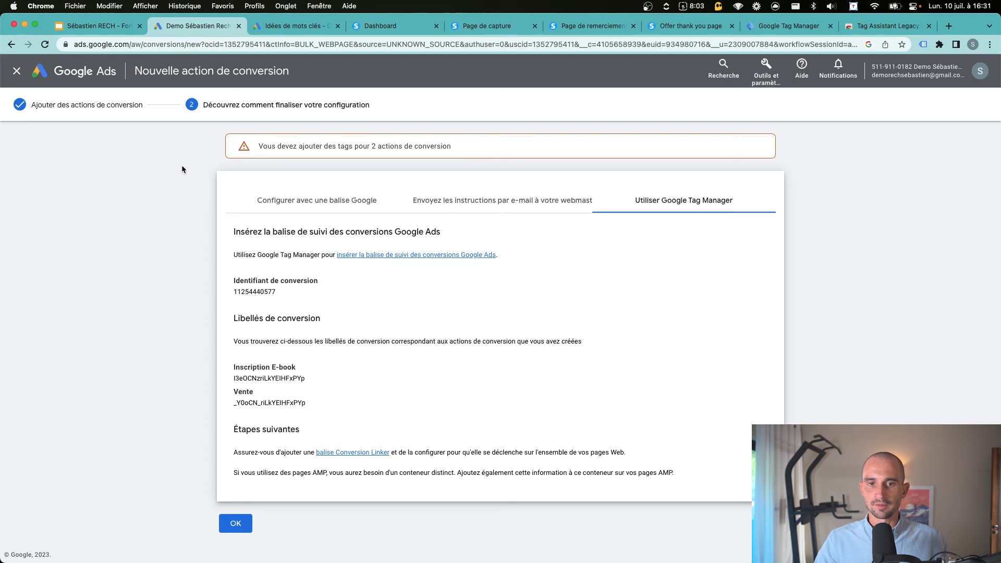
double_click(251, 294)
key(cmd+c)
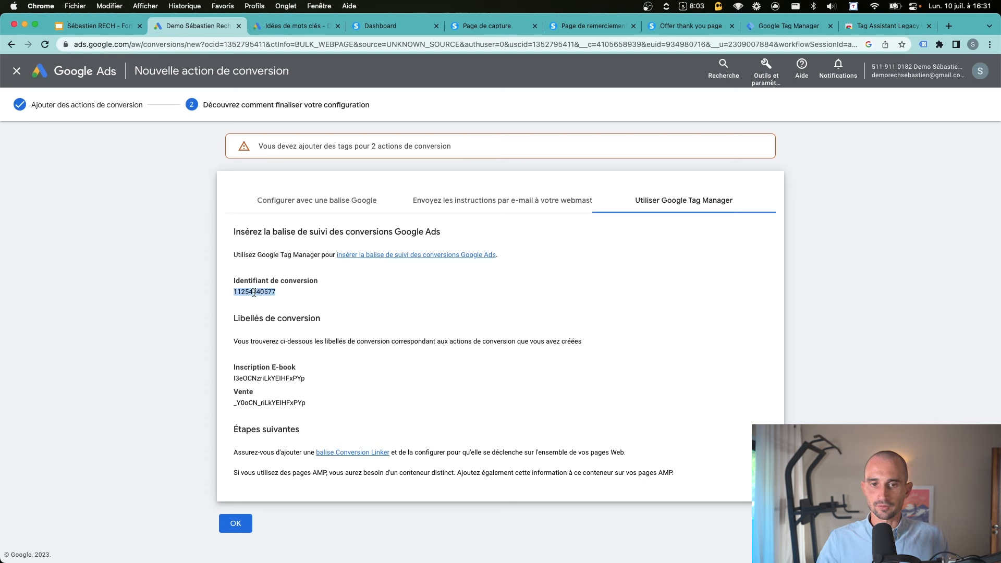
click(754, 32)
click(426, 238)
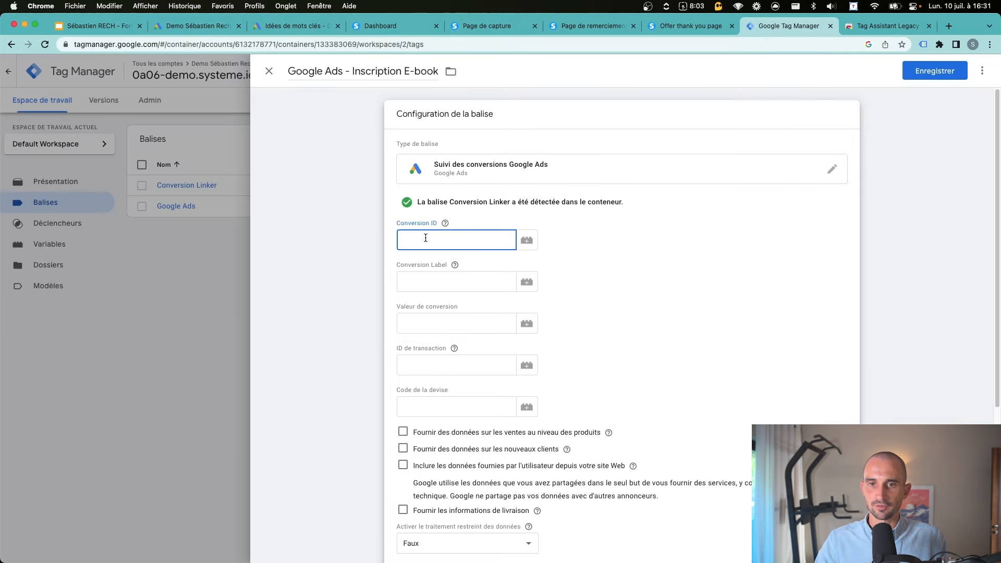
key(cmd+v)
click(412, 268)
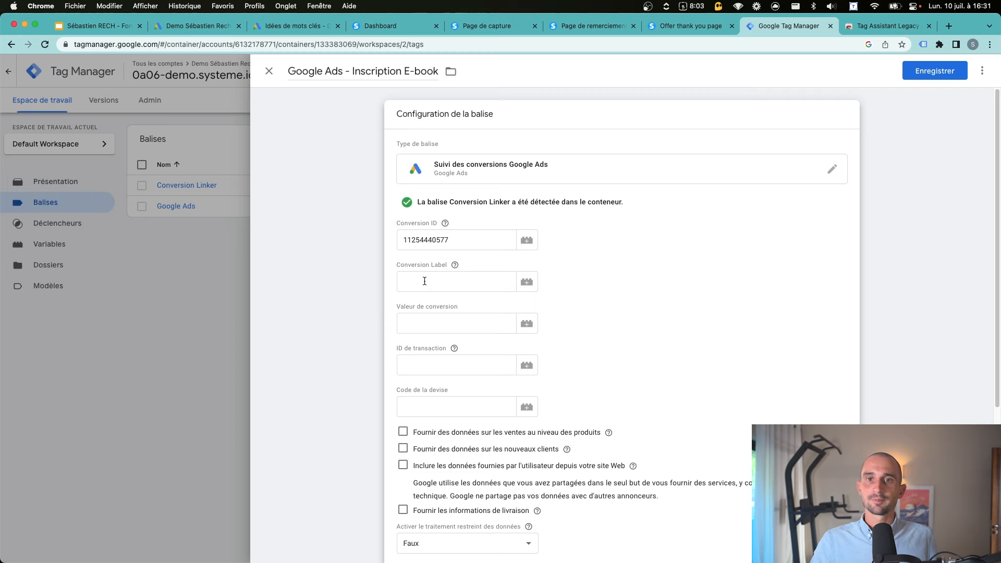
Fill in the Inscription E-book conversion label, then view the /confirmation thank-you page
click(222, 25)
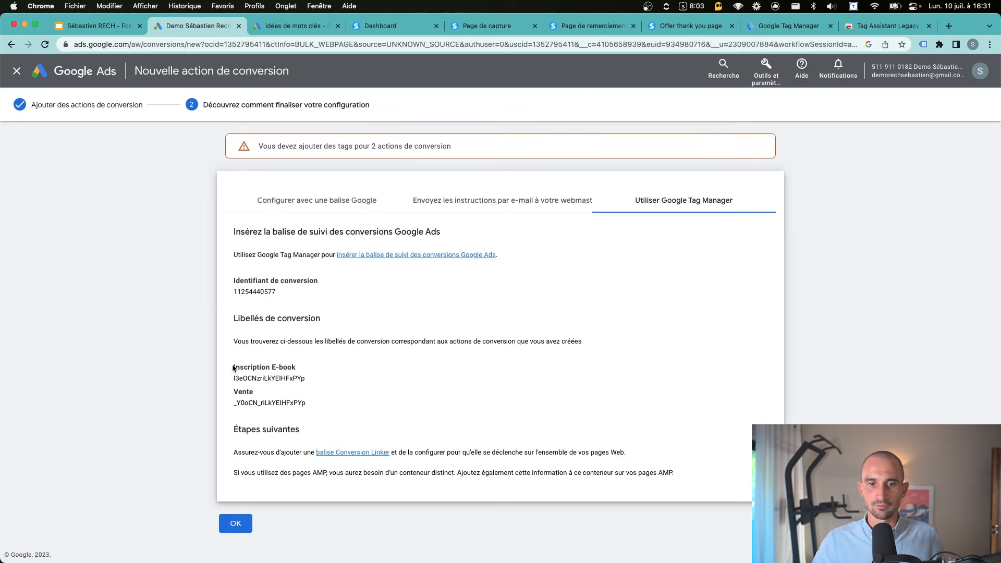
mouse_move(233, 368)
mouse_down()
mouse_move(307, 371)
mouse_move(233, 382)
mouse_up()
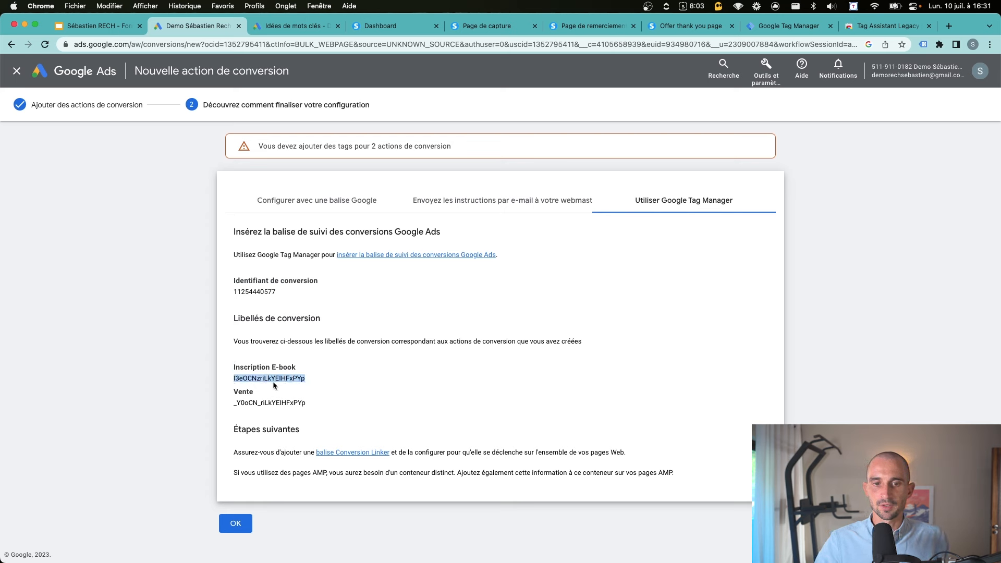
click(782, 25)
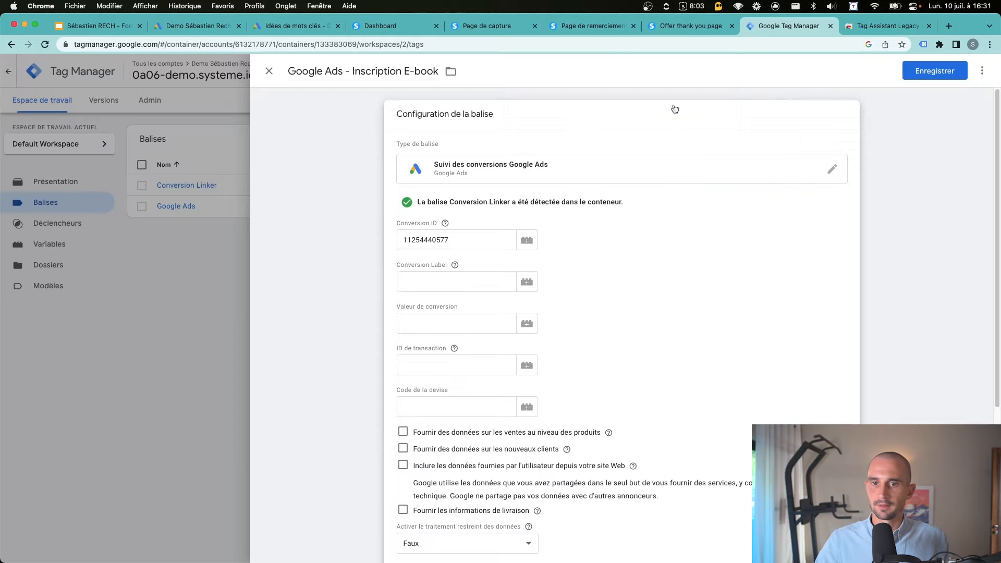
click(446, 279)
key(cmd+v)
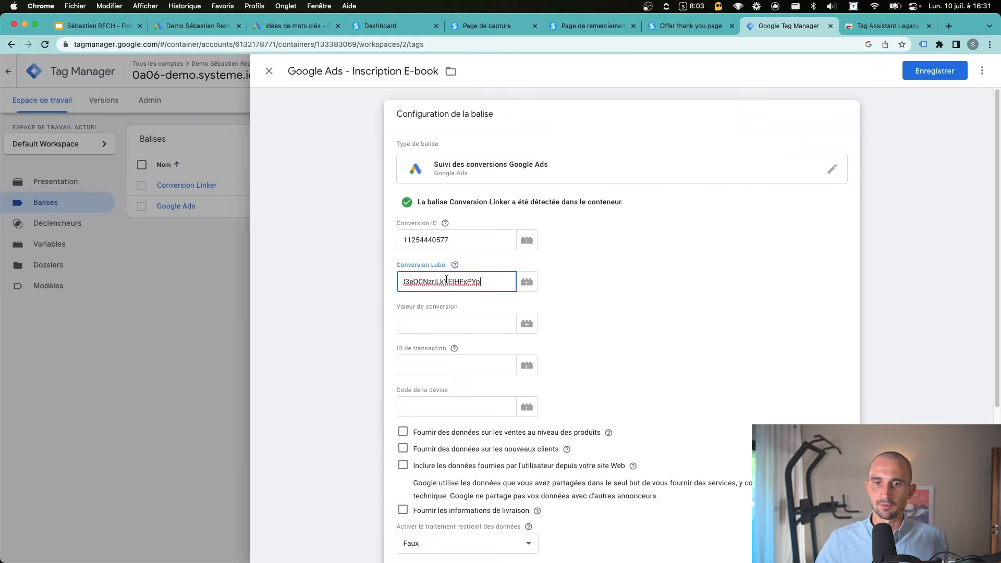
click(883, 255)
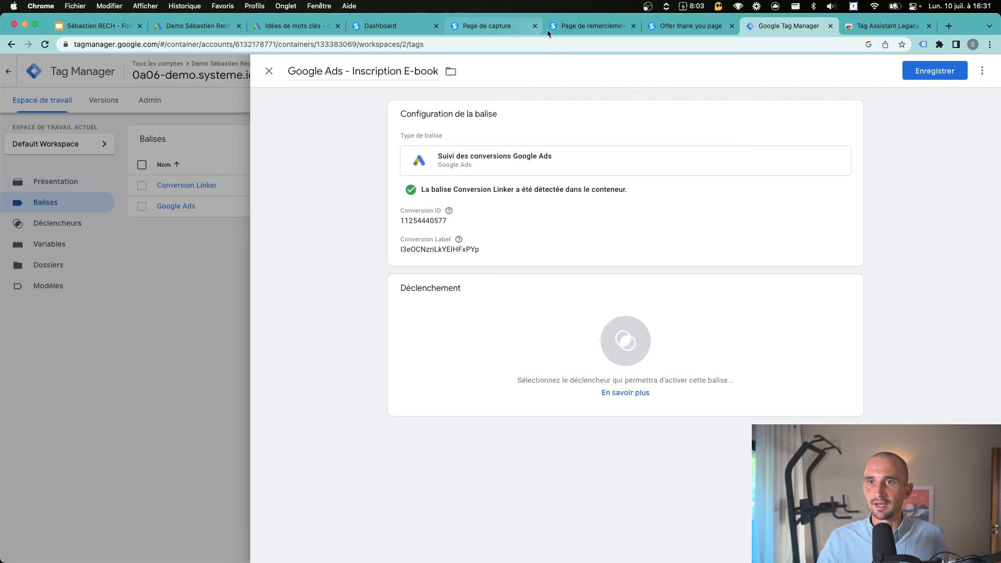
click(580, 27)
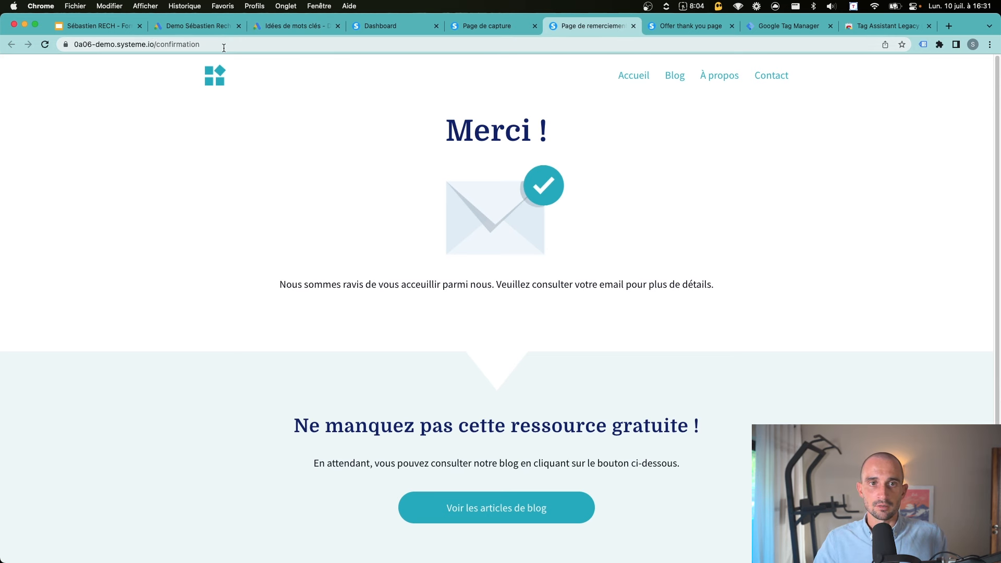
Create a page view trigger firing when Page URL contains /confirmation
drag(223, 48, 151, 47)
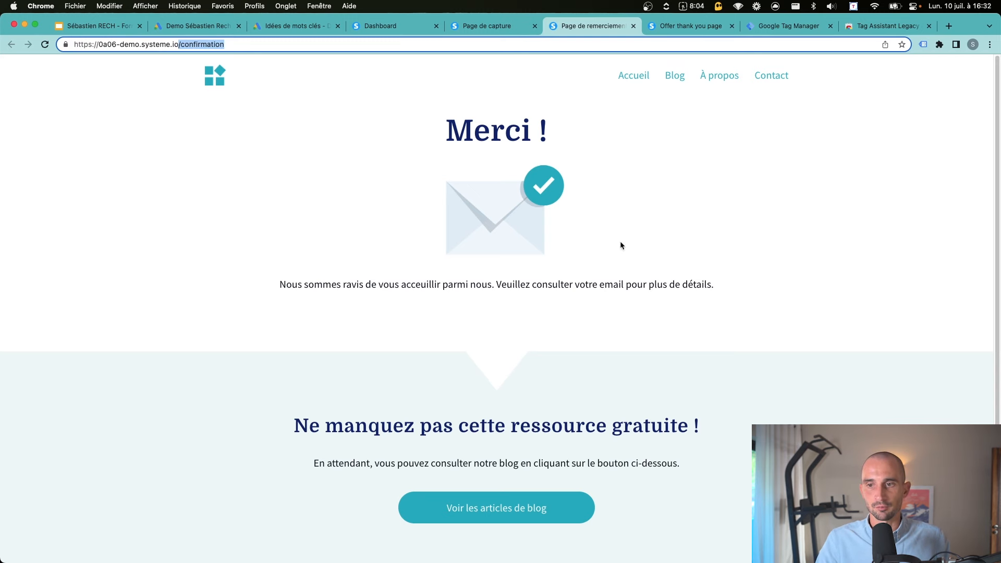
click(903, 24)
click(798, 25)
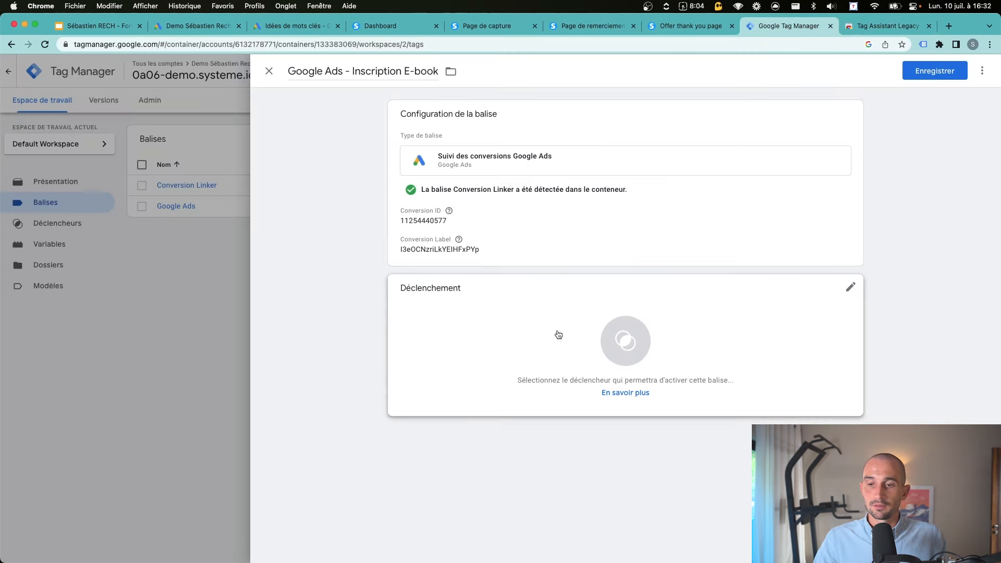
click(628, 341)
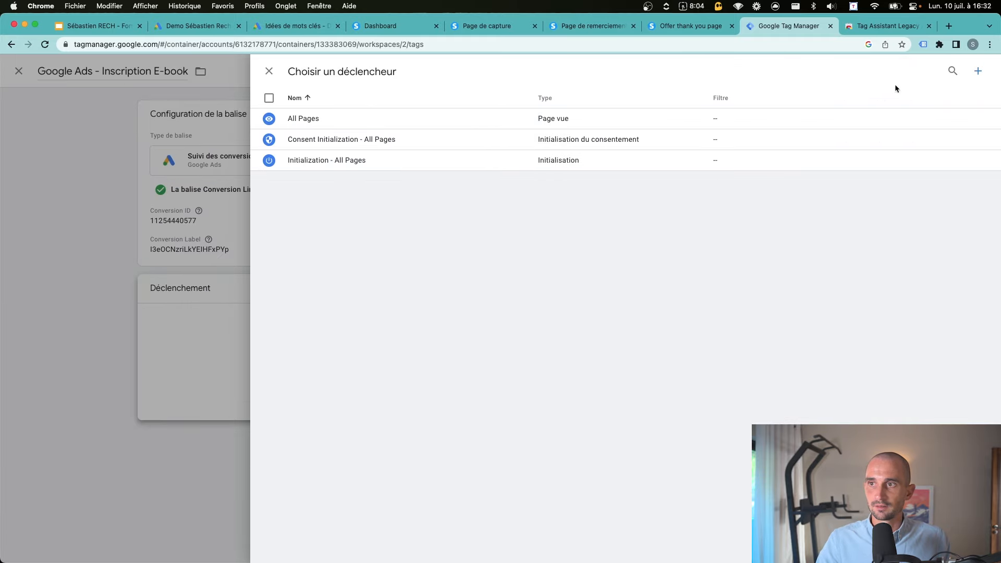
click(977, 71)
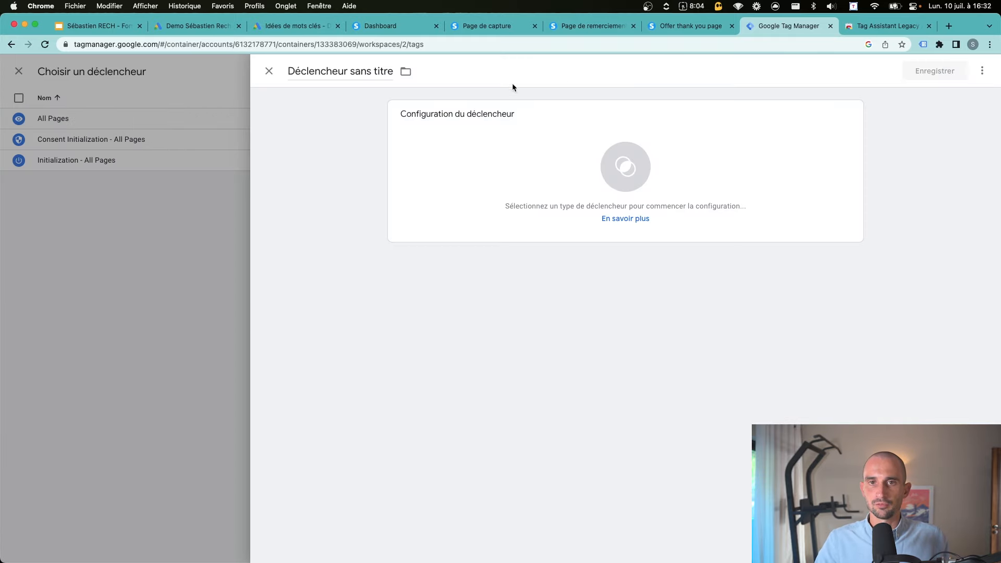
click(620, 162)
click(732, 249)
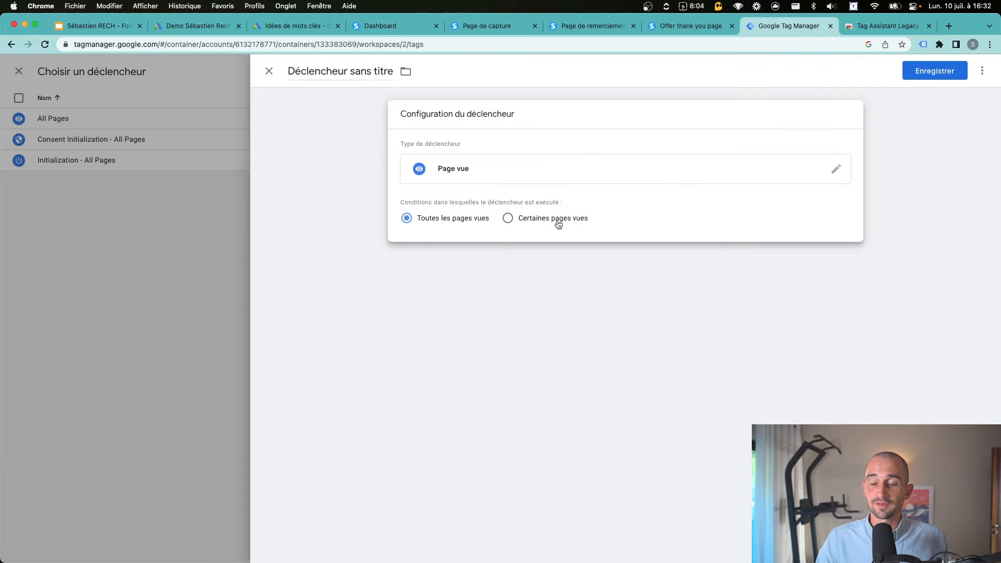
click(552, 222)
click(443, 260)
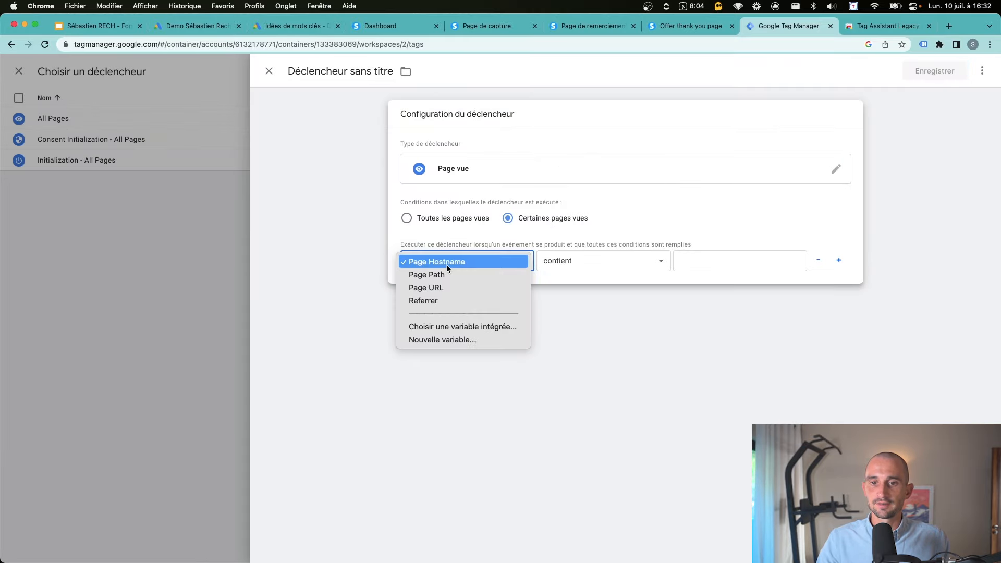
click(445, 289)
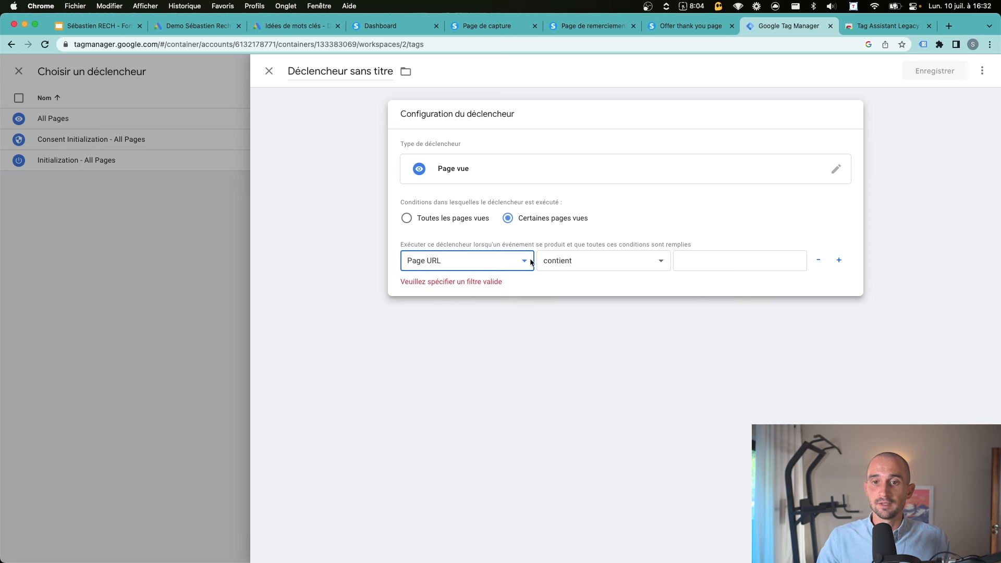
click(730, 260)
text(/confirmation)
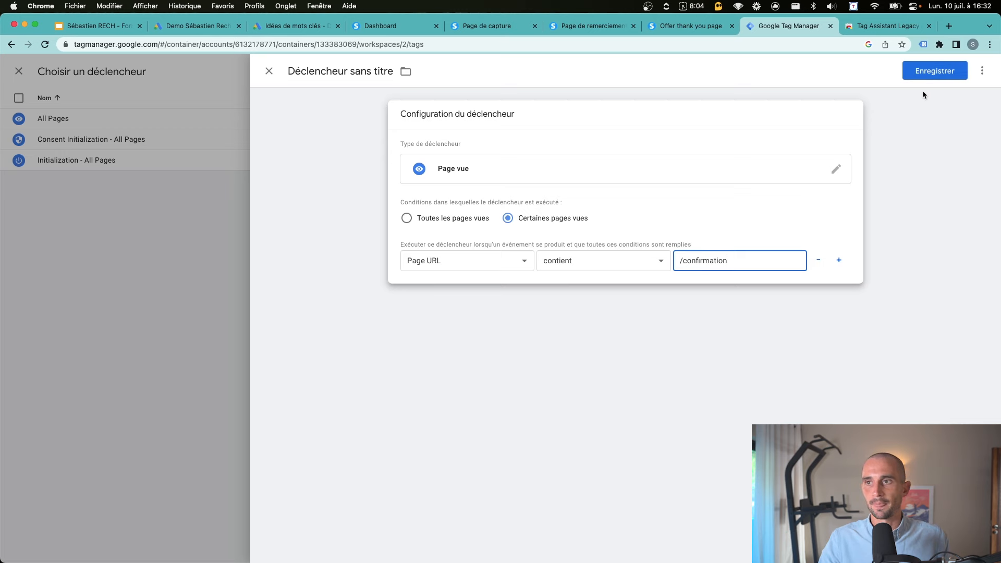
Name the trigger 'Page vue - /confirmation (e-book)' and save the Inscription E-book tag
click(914, 77)
click(522, 197)
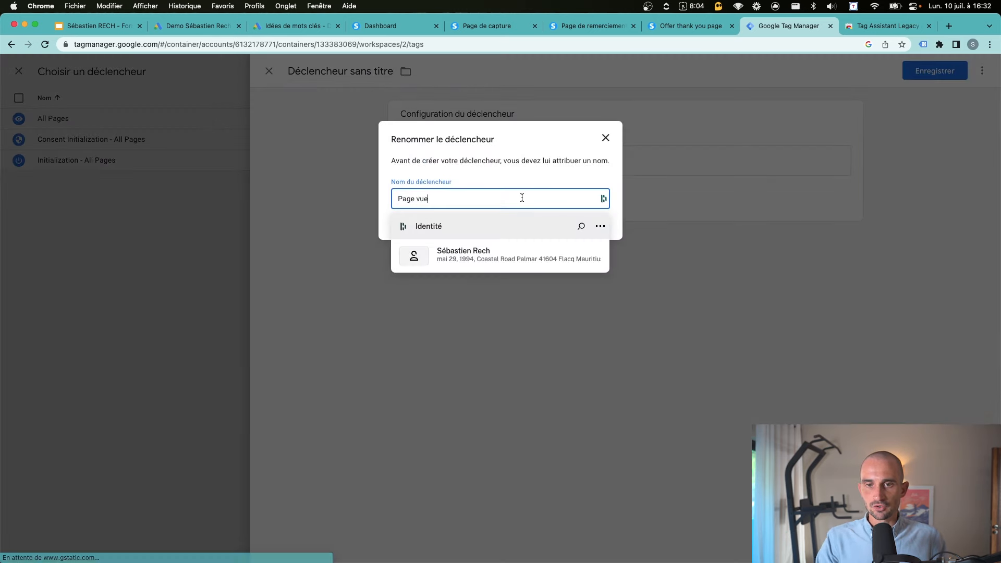
text(-)
text(/confirmation)
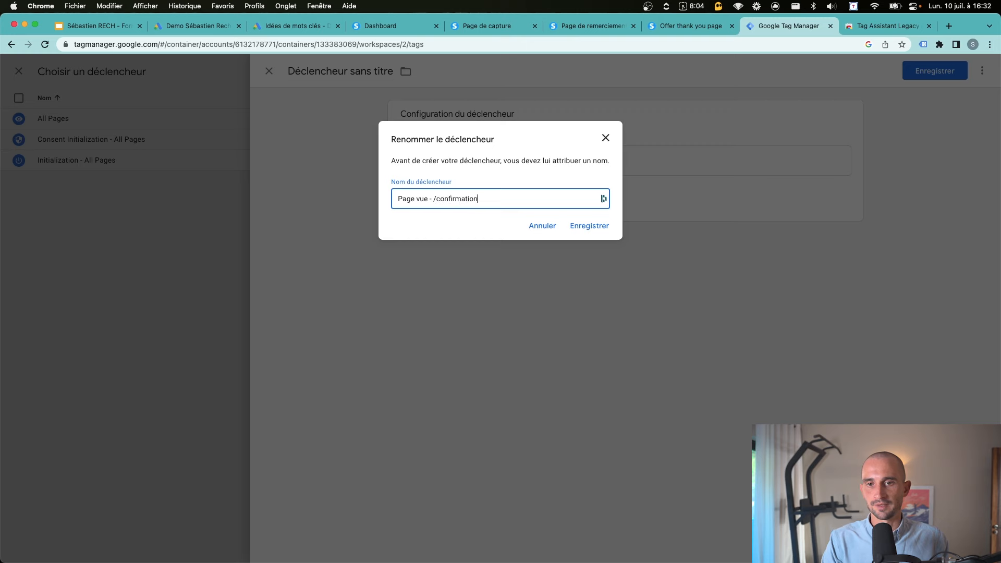
click(572, 226)
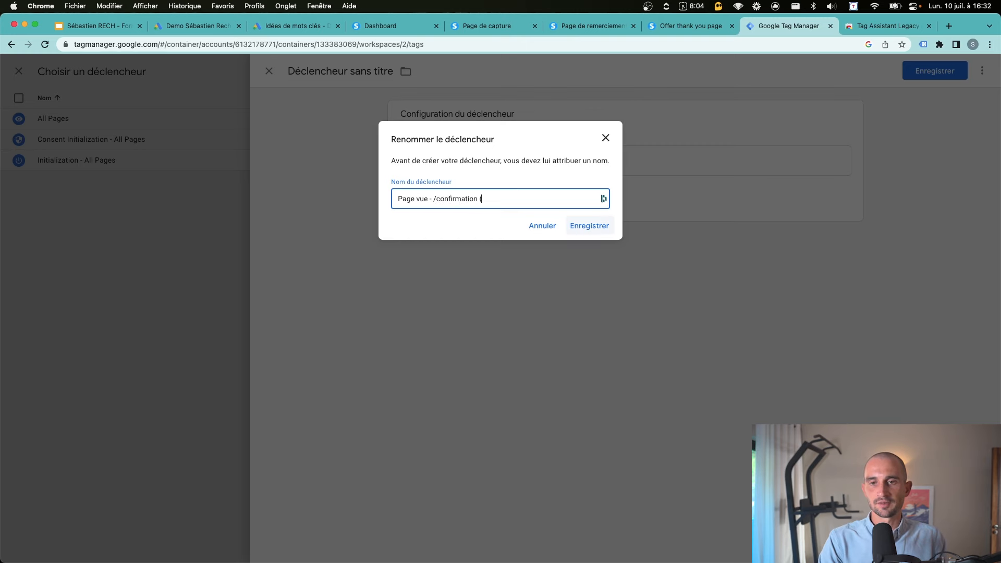
text((e-book))
click(572, 226)
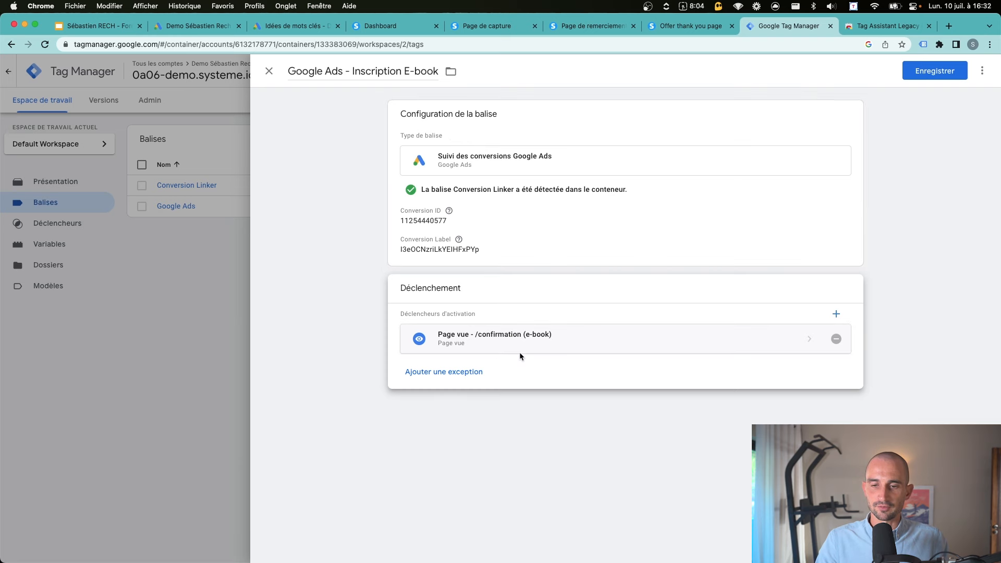
click(948, 73)
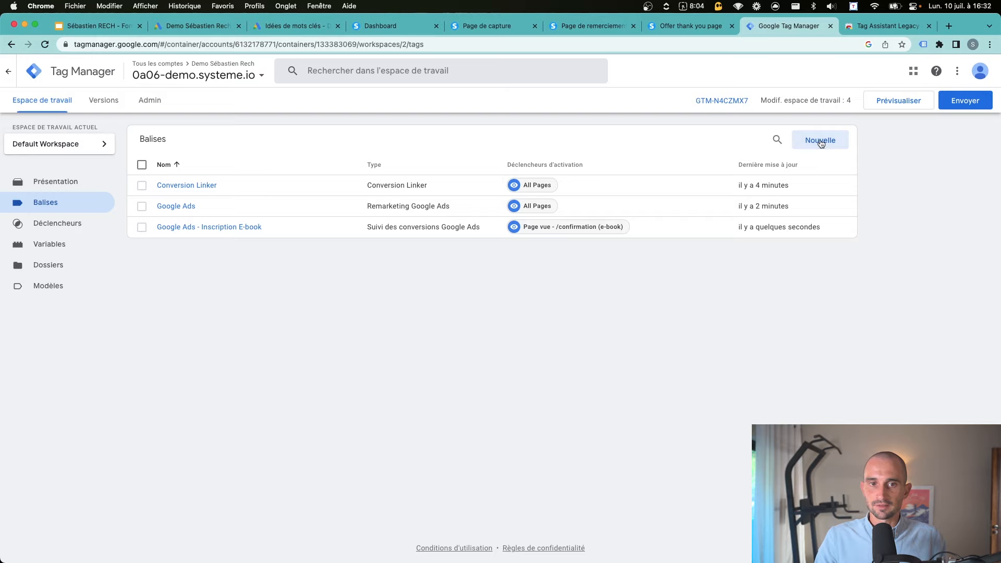
Create a new Google Ads conversion tracking tag titled 'Google Ads - Nouveau Client'
click(820, 140)
click(330, 71)
text(Go)
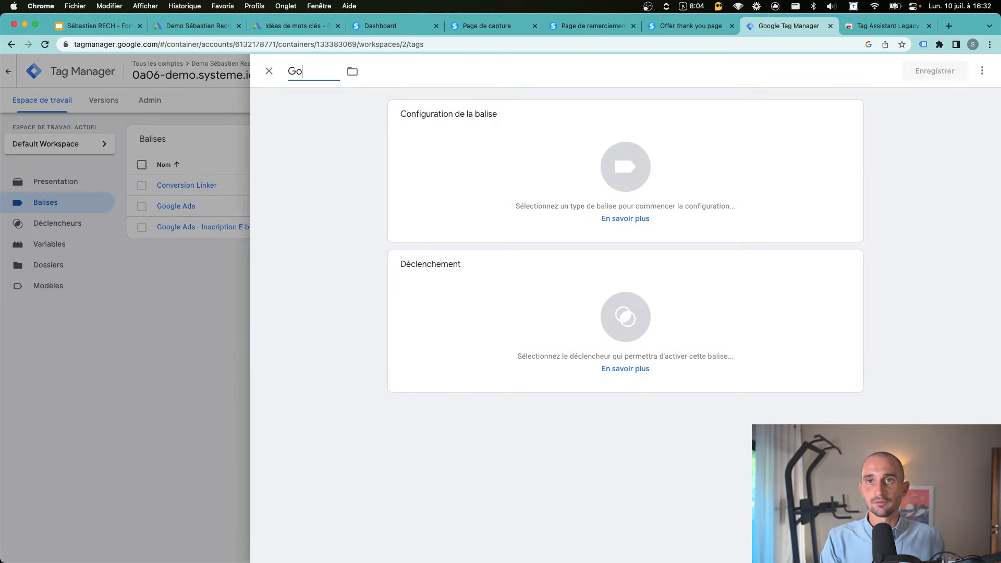
text(ogle Ads - Nouveau Client)
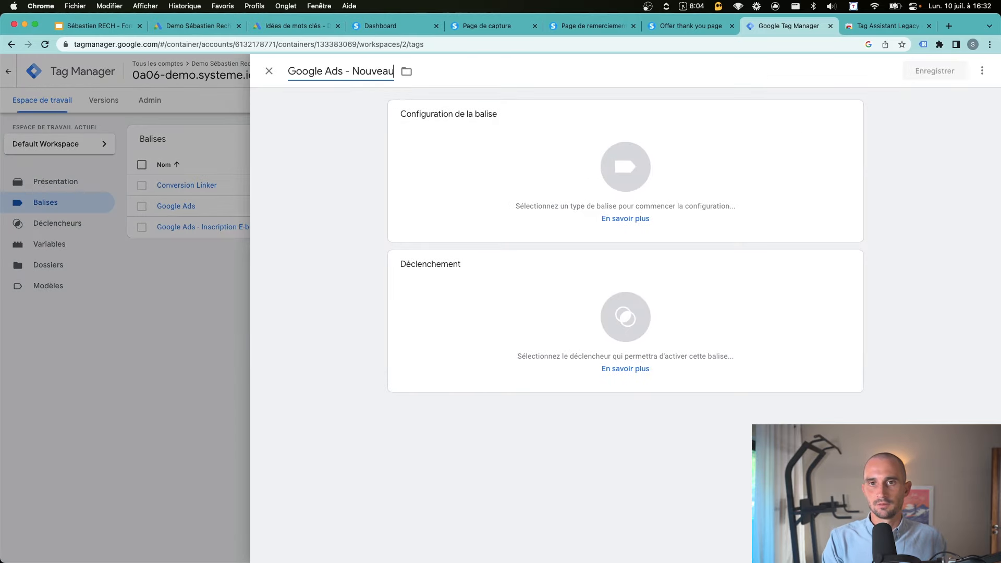
click(460, 137)
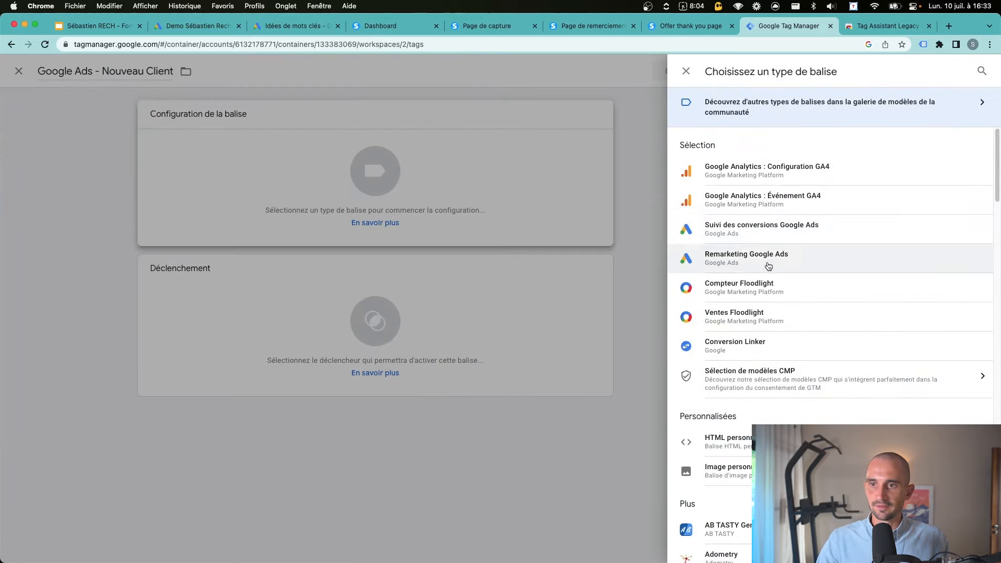
click(753, 230)
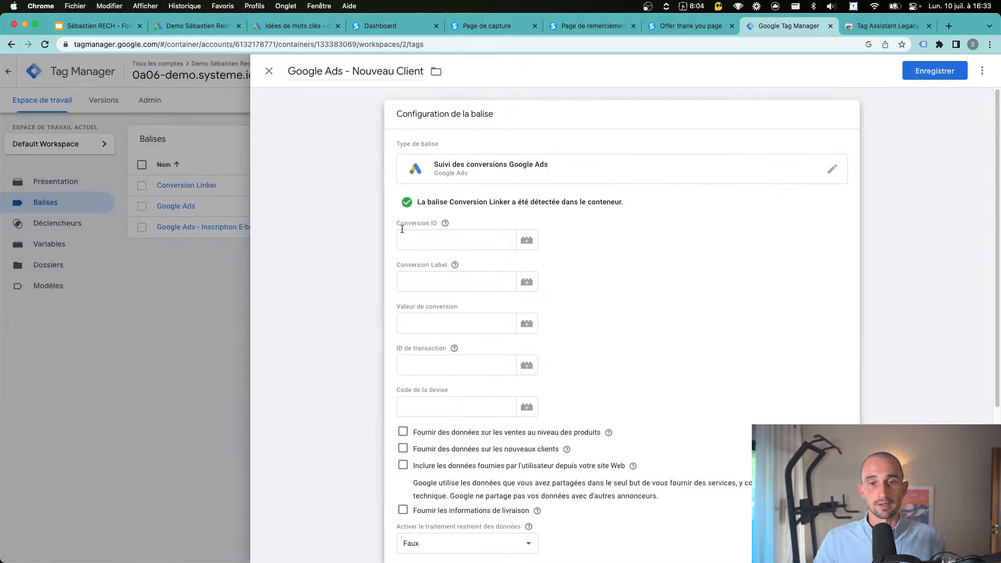
Copy the conversion ID from Google Ads into the tag's Conversion ID field
drag(398, 223, 426, 224)
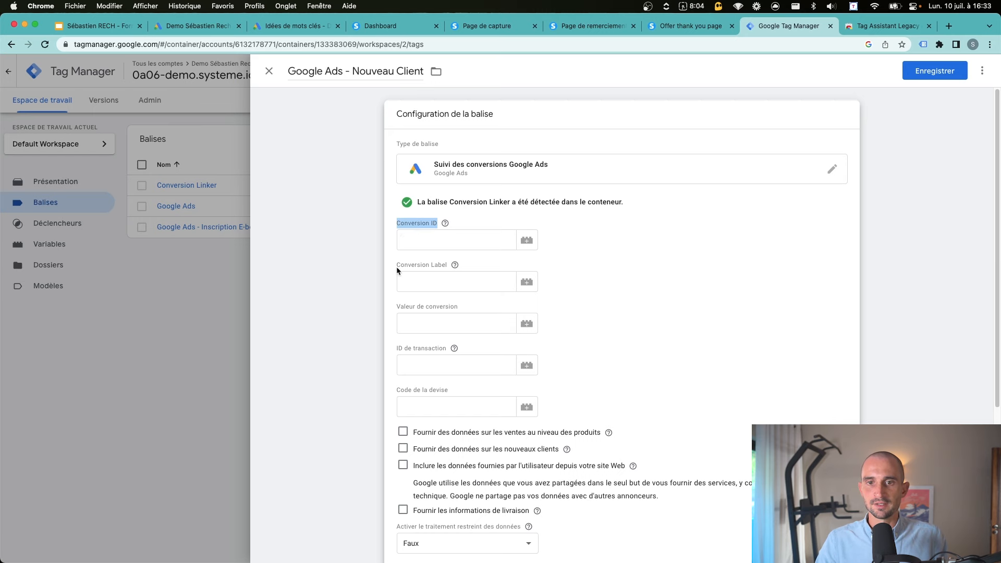
drag(396, 267, 447, 266)
click(194, 21)
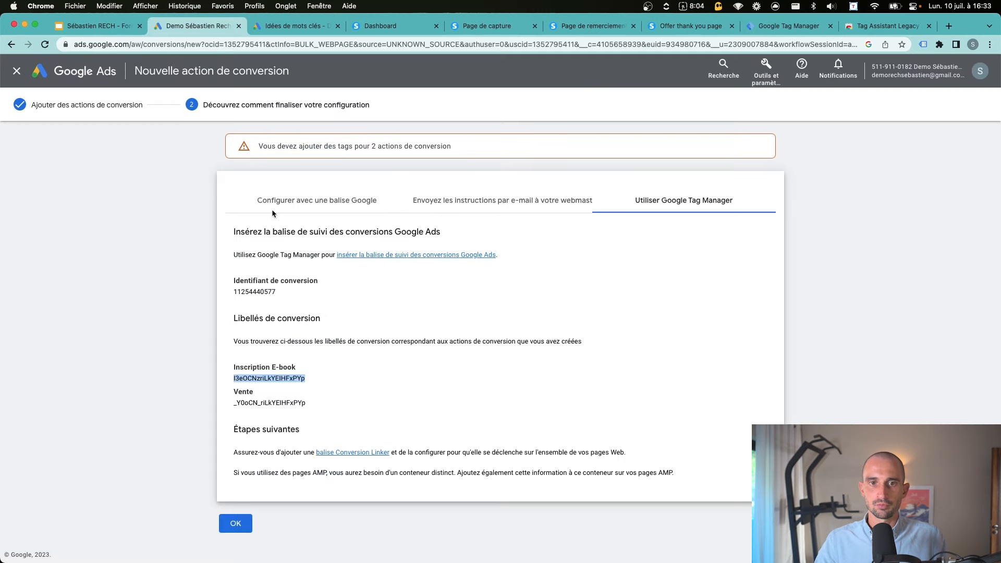
double_click(262, 292)
key(super+c)
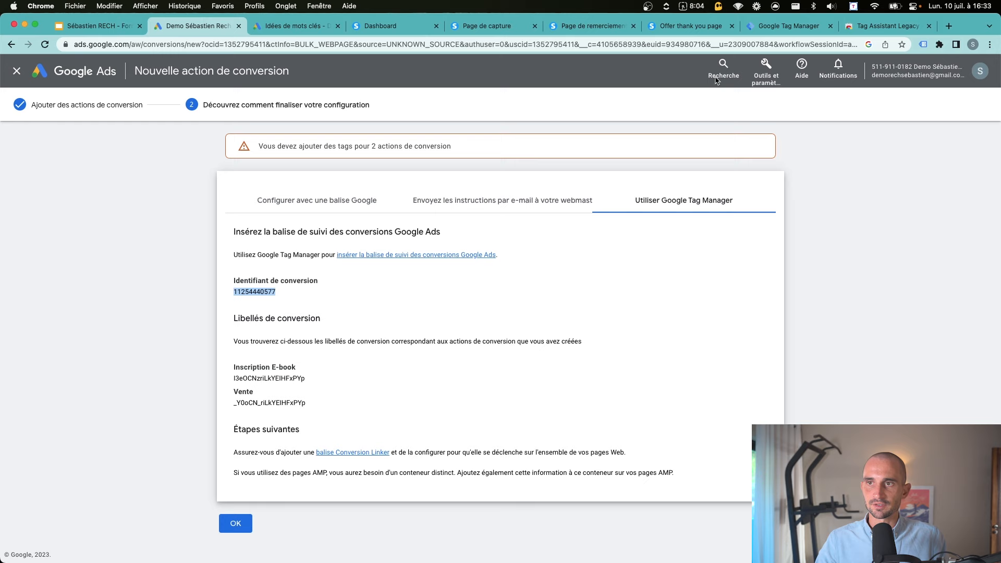
click(789, 25)
click(427, 239)
key(super+v)
Copy the Vente conversion label from Google Ads into the Conversion Label field
click(198, 26)
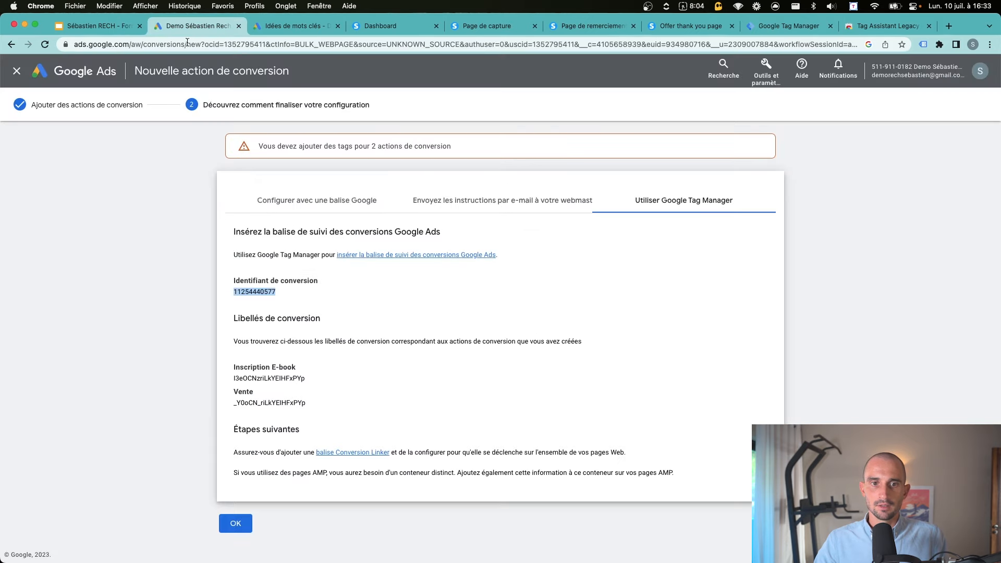
click(266, 304)
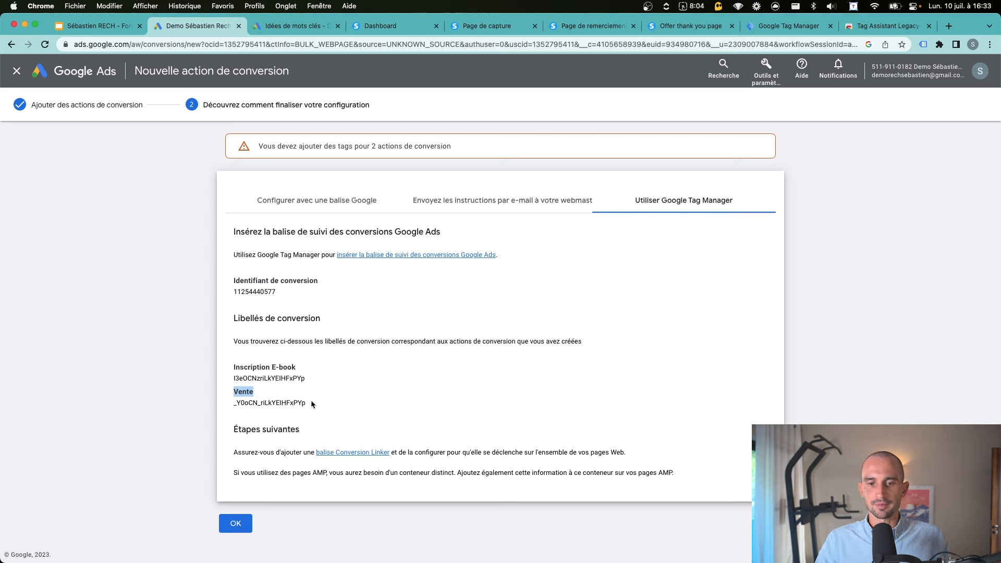
drag(312, 402, 232, 408)
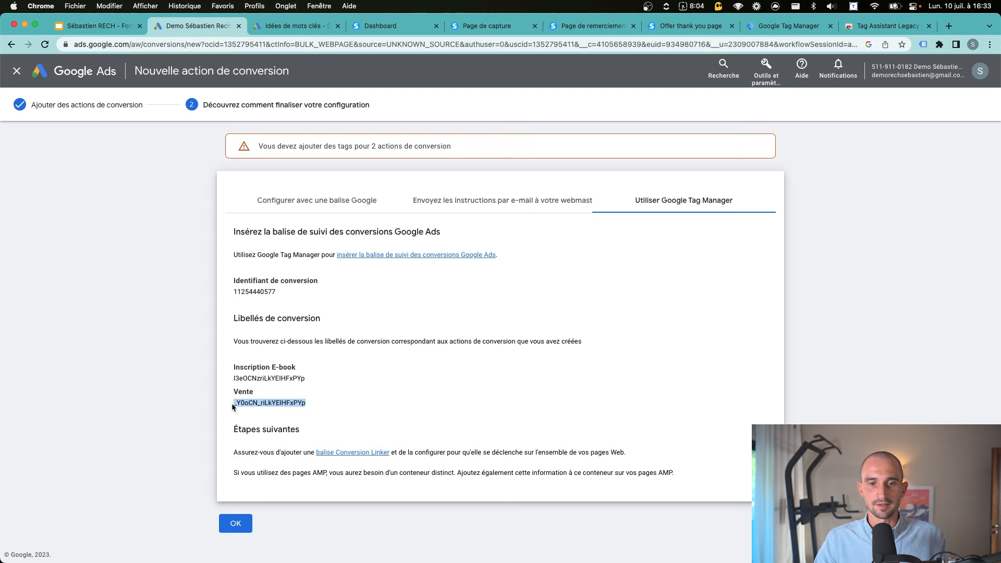
key(super+c)
click(789, 26)
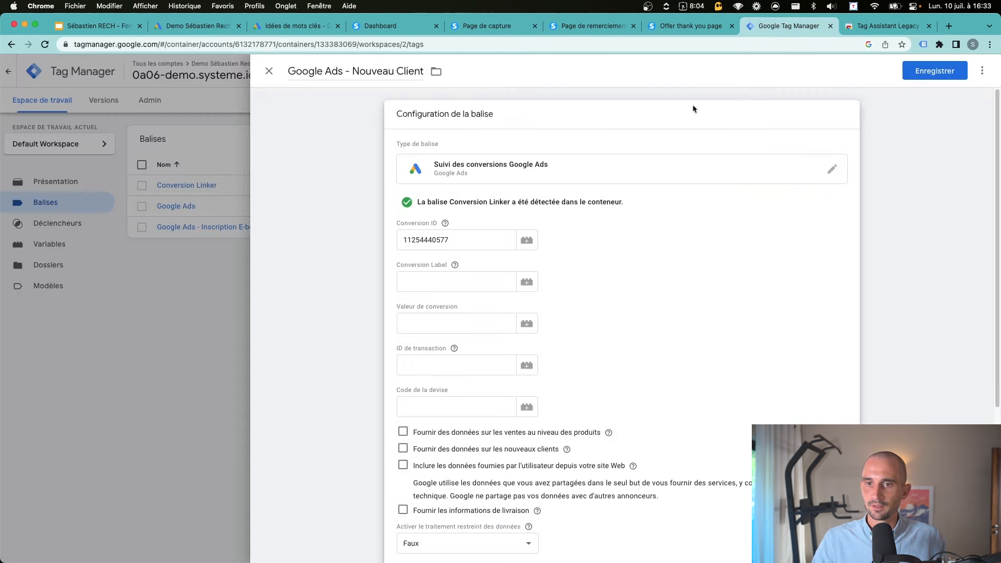
click(437, 282)
key(super+v)
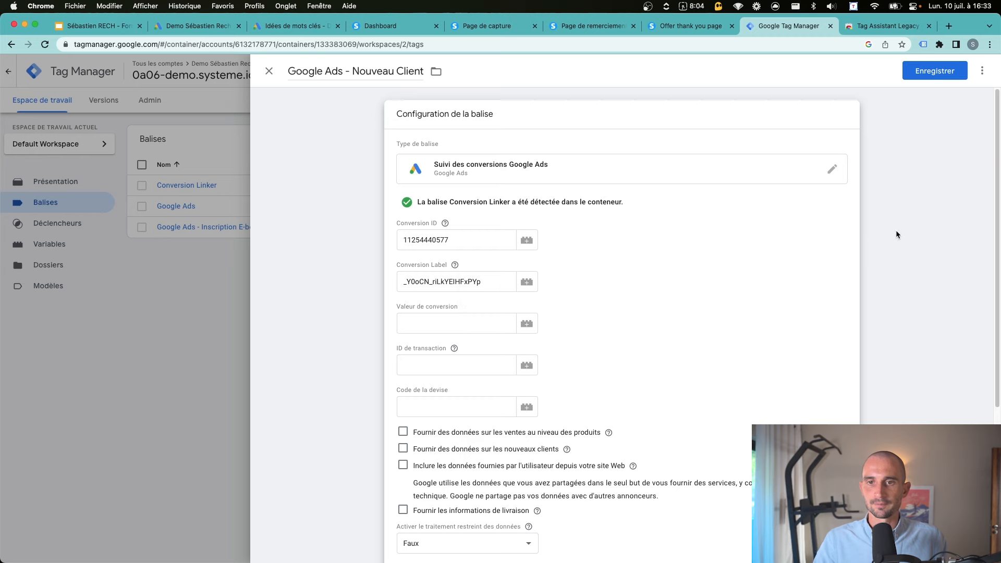
click(895, 230)
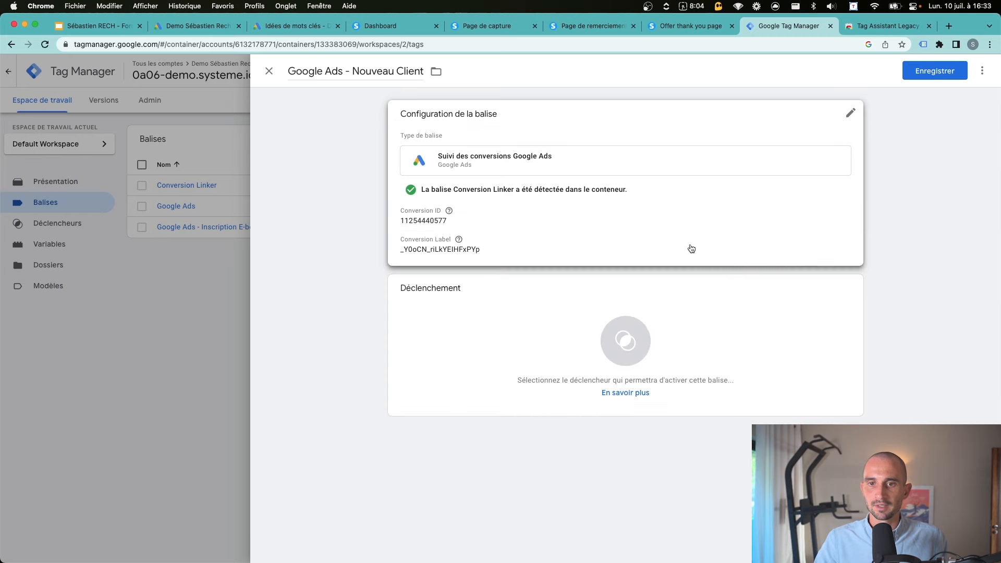
Start a new page view trigger limited by a Page URL condition
click(498, 344)
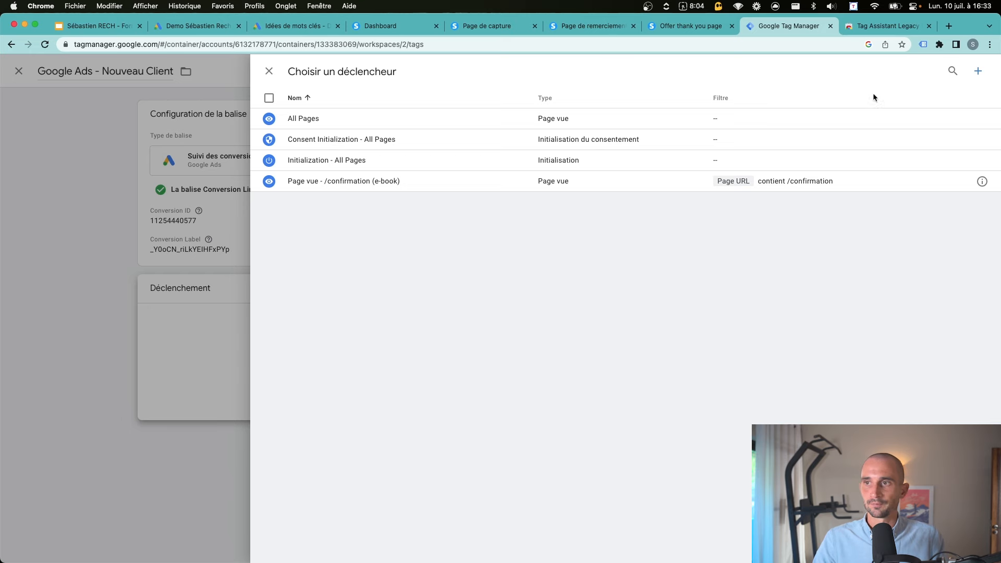
click(977, 71)
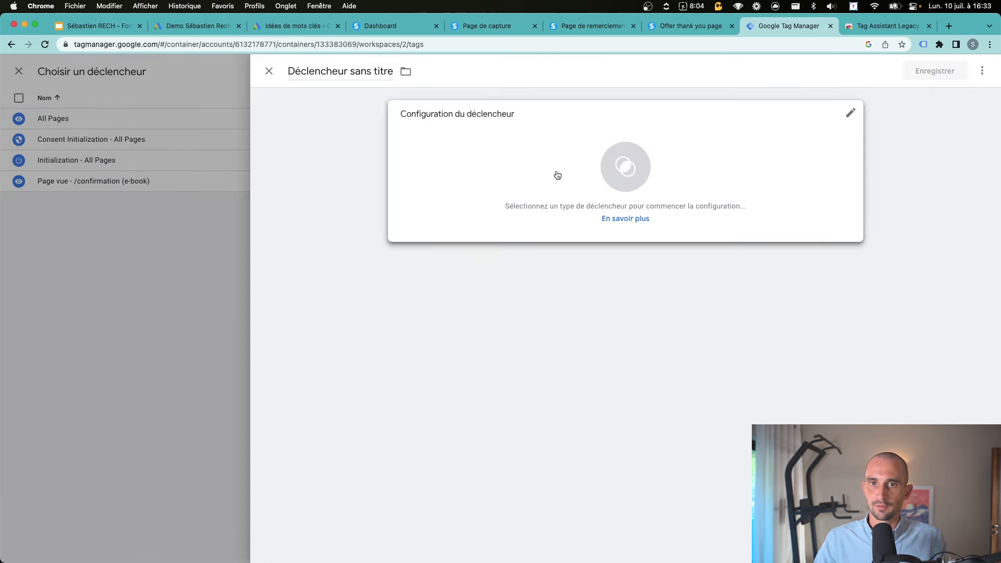
click(557, 175)
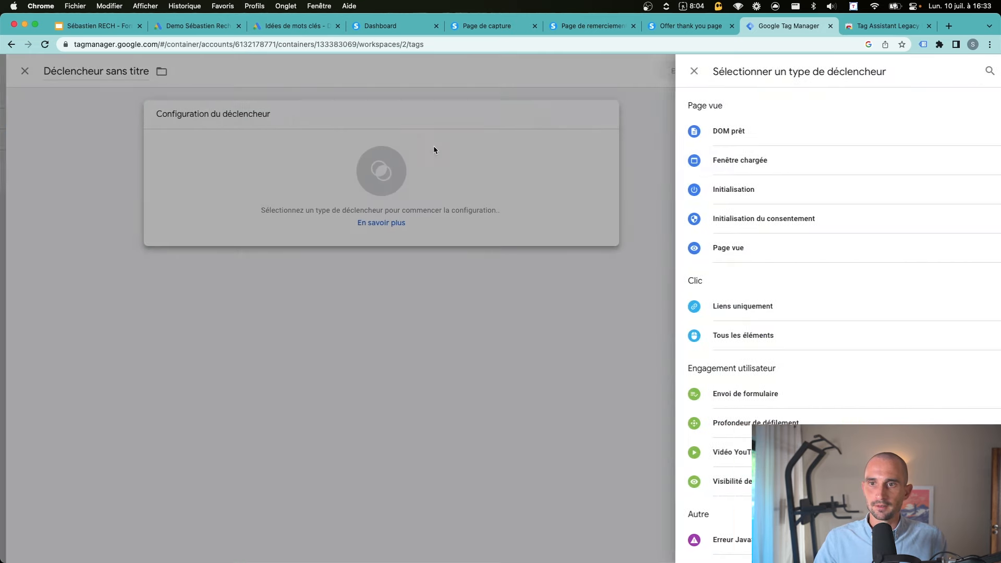
click(729, 251)
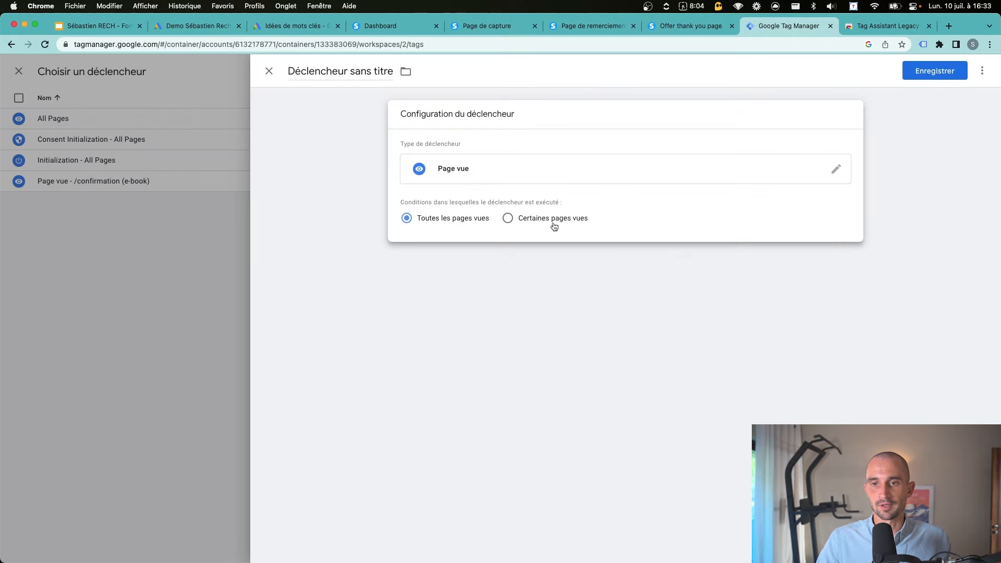
click(554, 225)
click(464, 261)
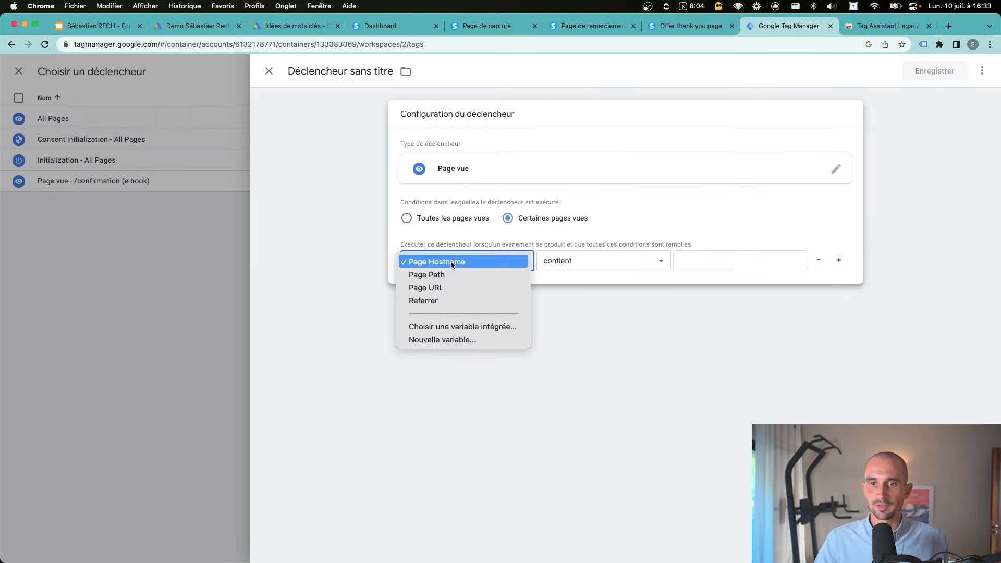
click(440, 287)
Set the condition to Page URL contains merci-achat and save the trigger
click(689, 26)
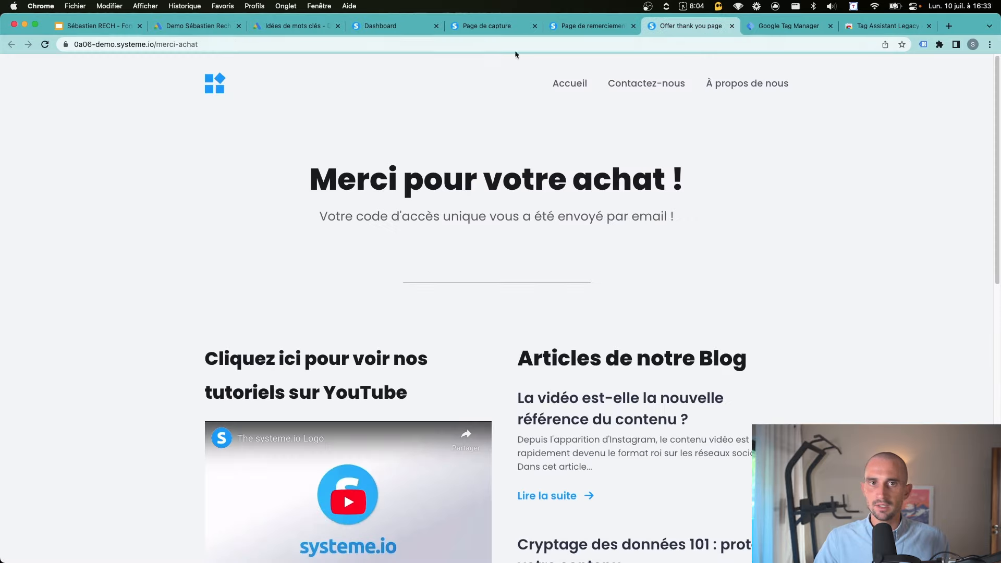
drag(203, 44, 155, 45)
key(super+c)
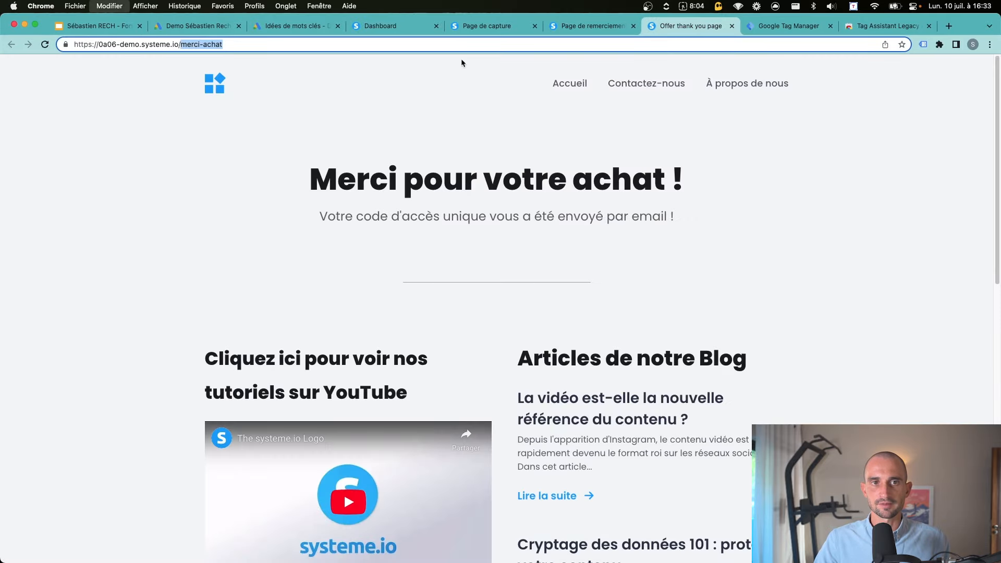
click(782, 26)
click(692, 253)
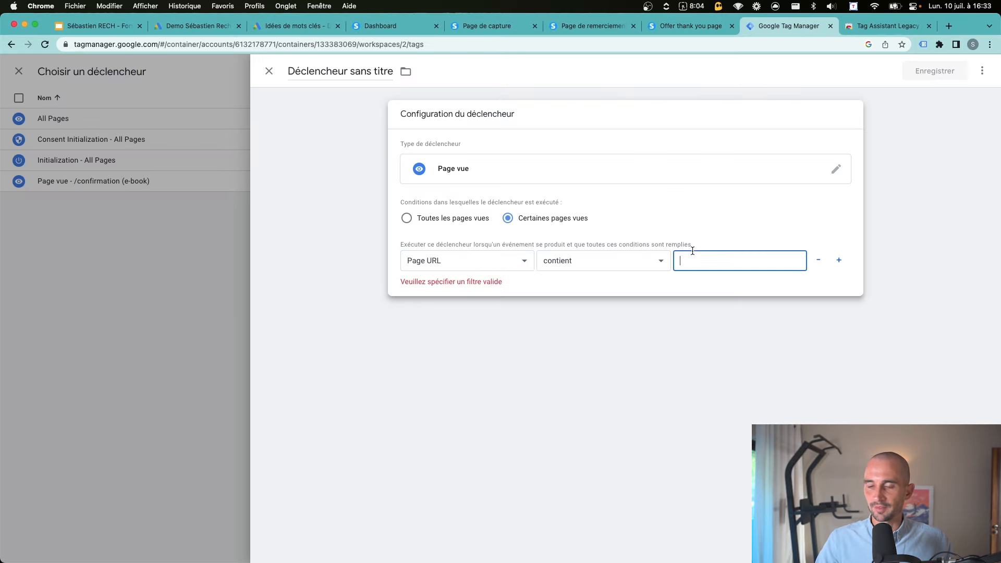
key(super+v)
key(super+a)
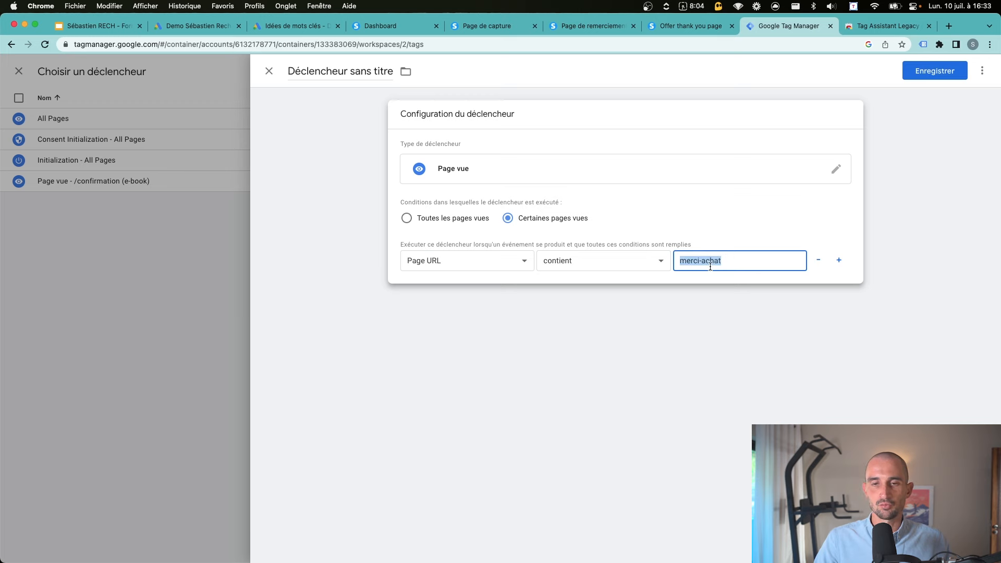
click(735, 259)
click(671, 308)
Name the trigger 'Page vue - Nouveau Client' and attach it to the tag
click(934, 71)
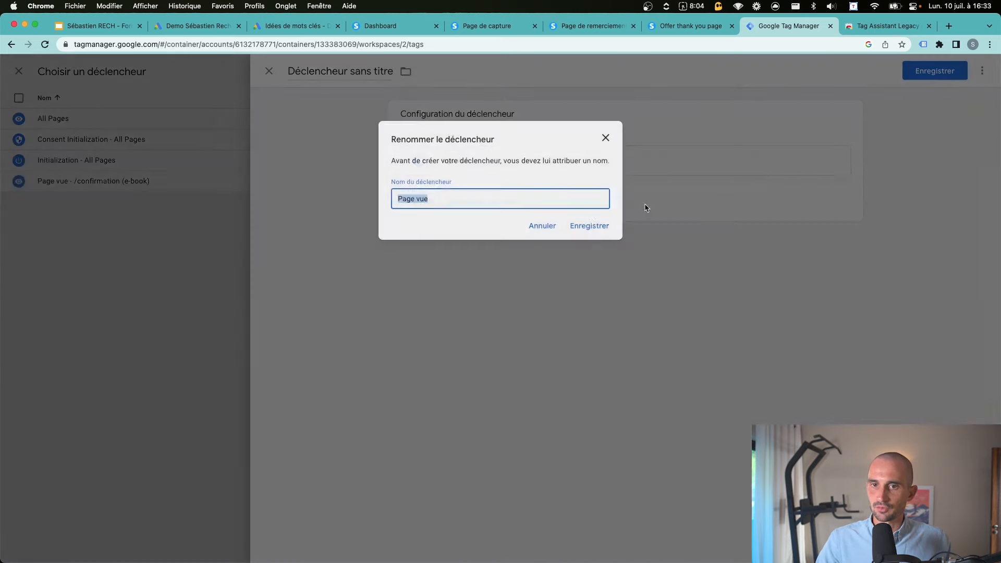
click(518, 198)
text(- nouvea)
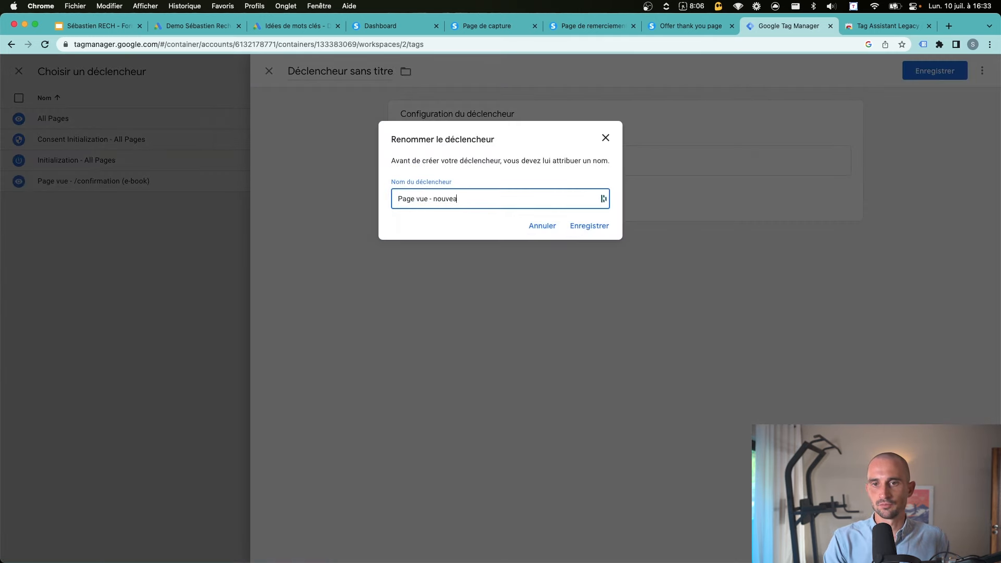
text(u cl)
text(ient)
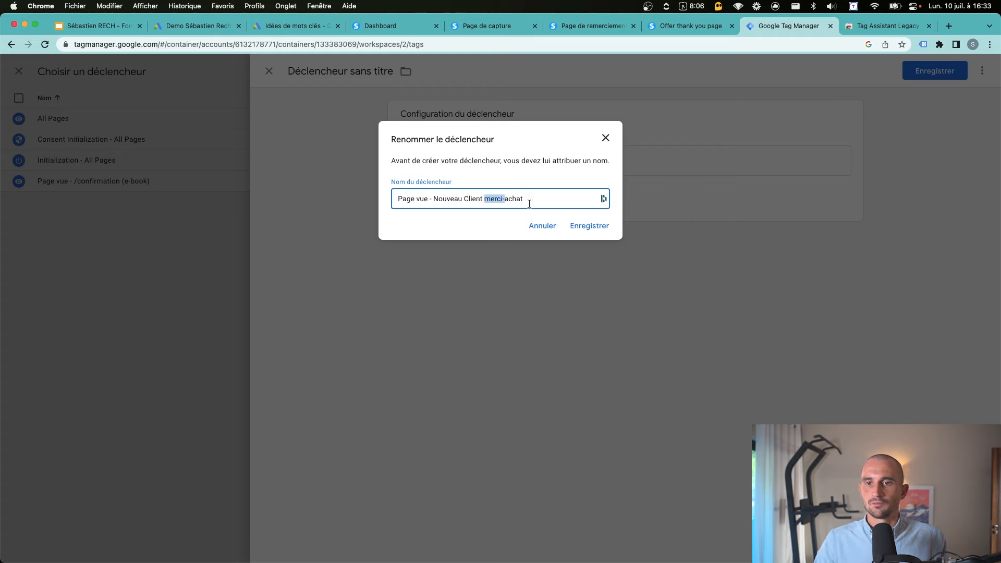
drag(529, 204, 487, 203)
key(BackSpace)
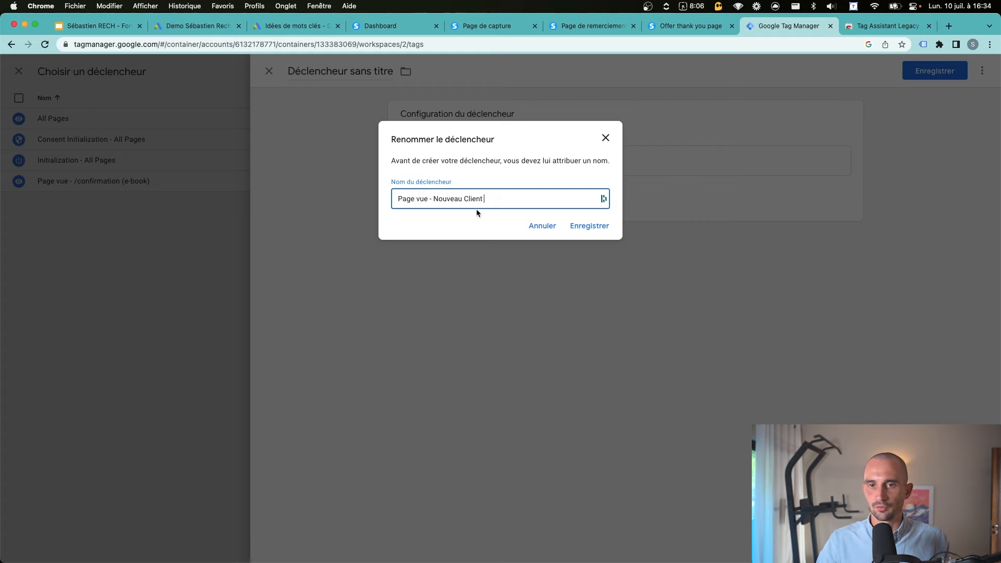
click(597, 225)
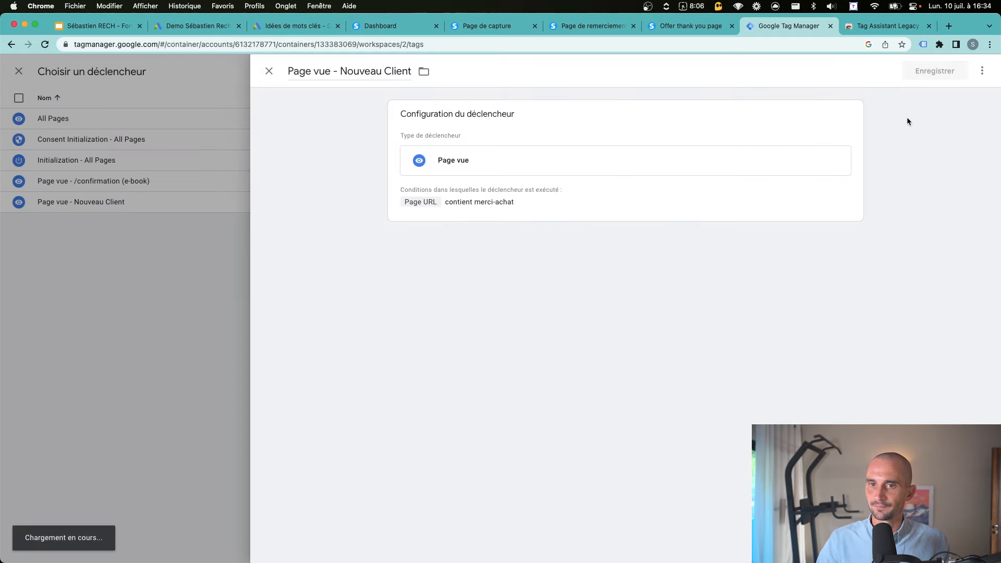
click(896, 146)
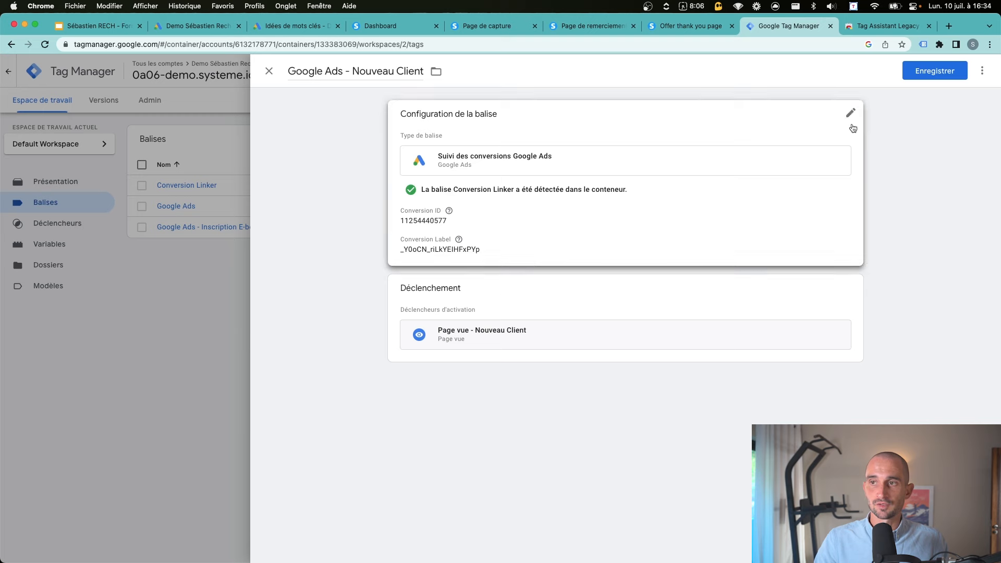
Save the Nouveau Client tag and review the four tags and 6 workspace changes
click(918, 72)
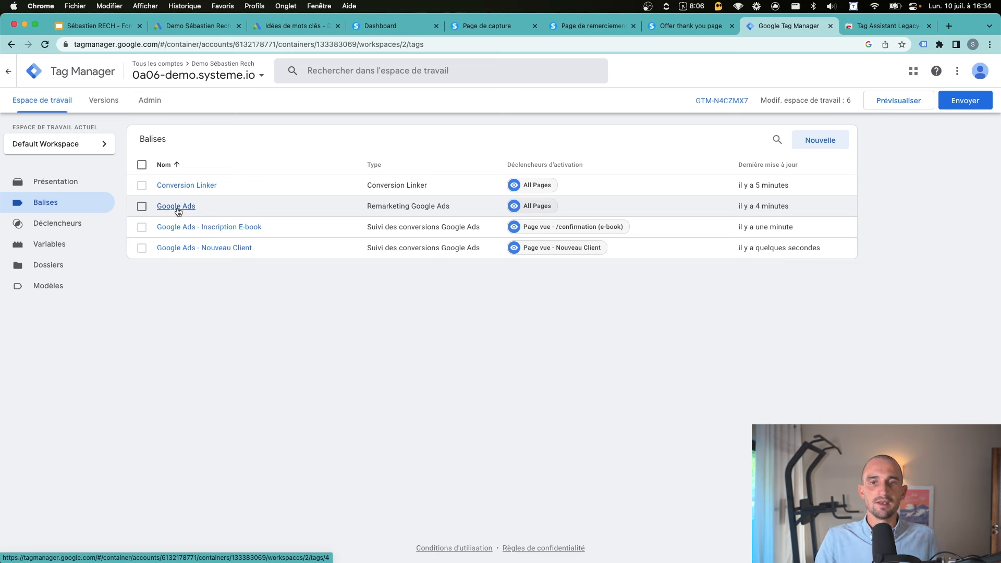
click(141, 230)
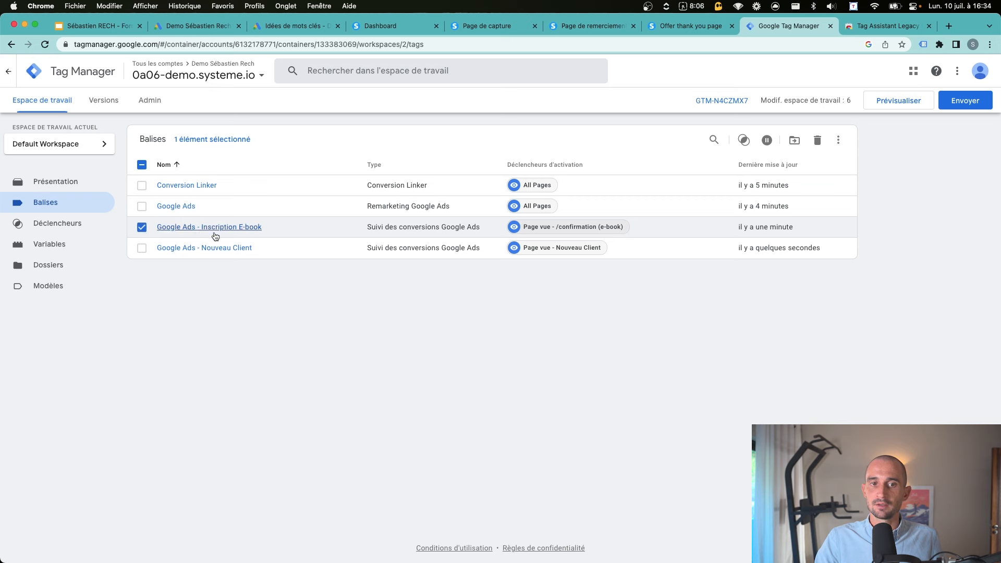
click(142, 228)
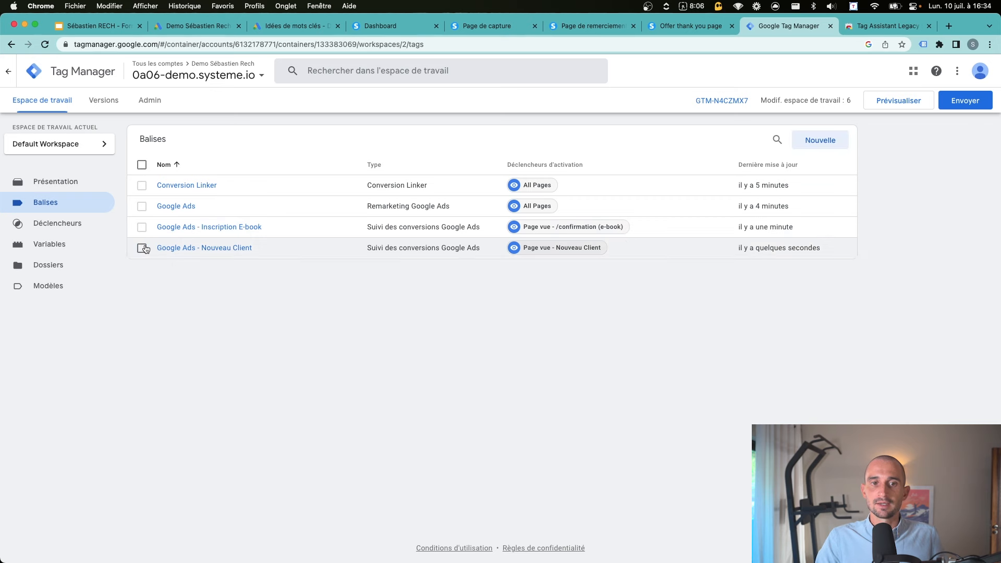
click(142, 249)
click(141, 249)
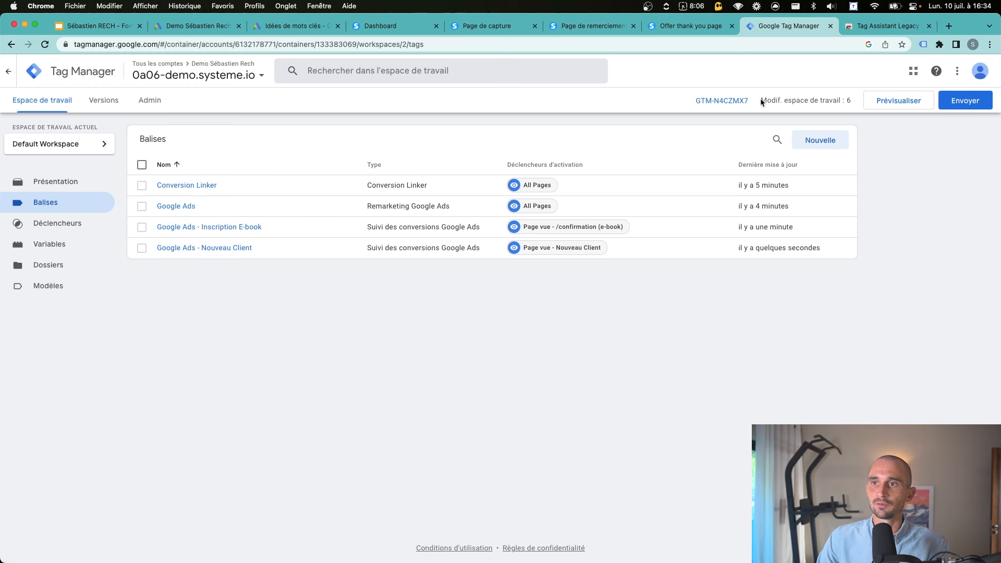
drag(760, 102, 826, 104)
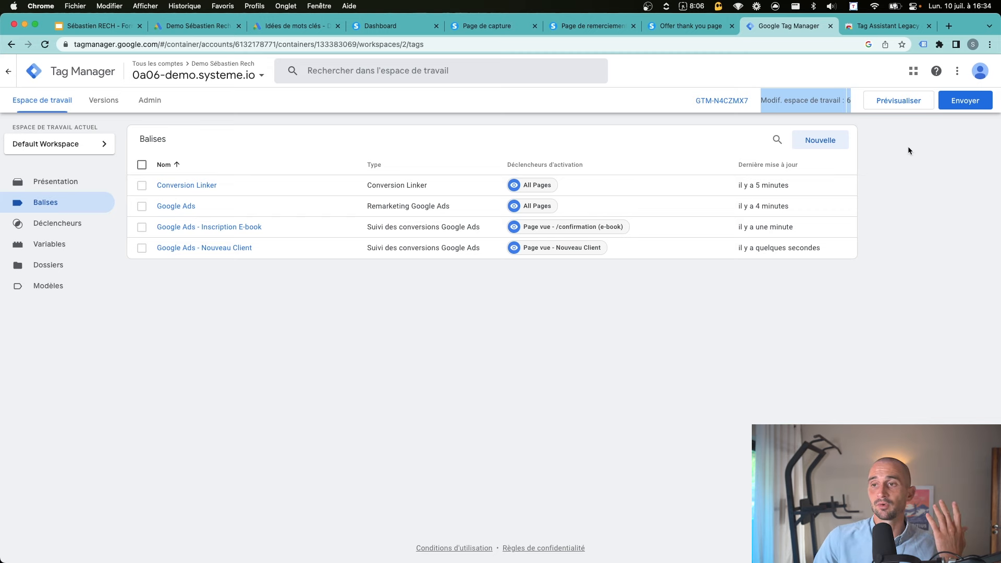
Publish version 'Ajout Balises Google Ads' described as 'inscription e-book + nouveau client + balise remarketing'
click(963, 102)
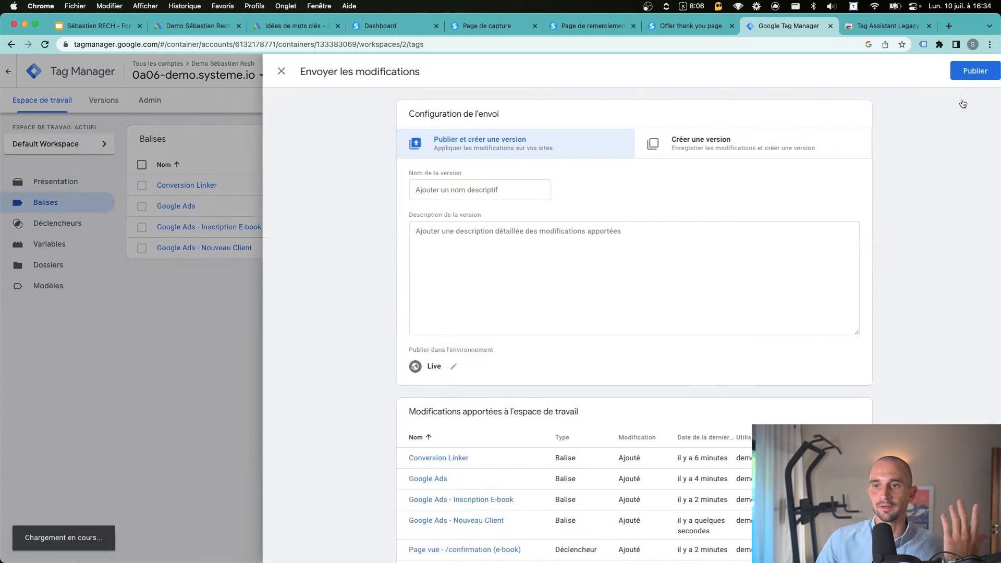
click(437, 196)
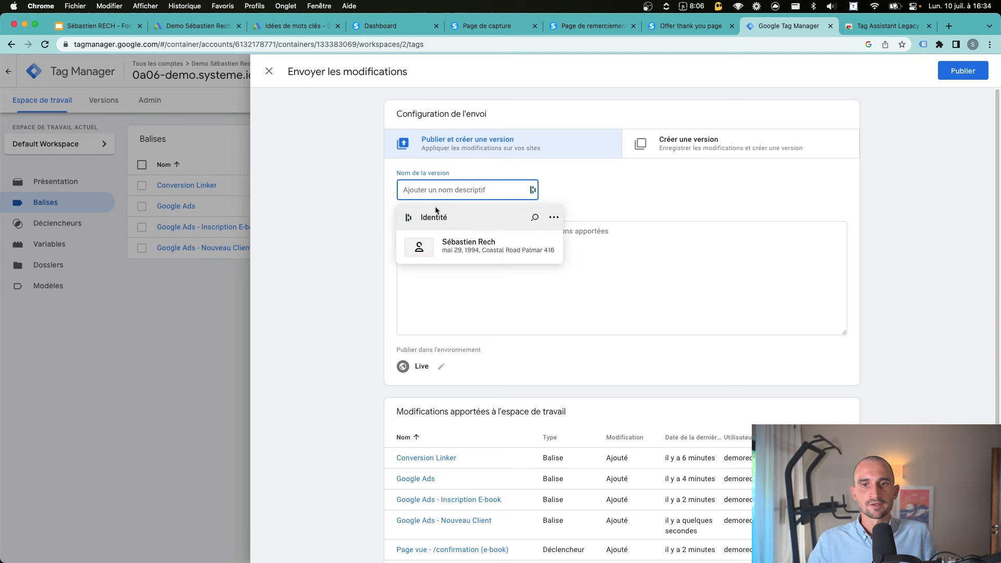
text(Ajout Bval)
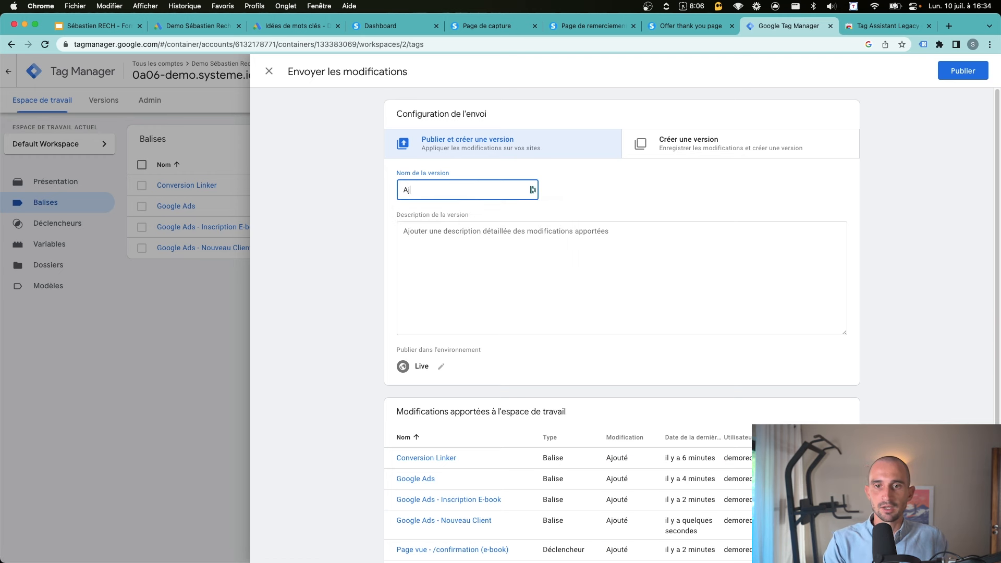
key(BackSpace)
key(BackSpace)
key(BackSpace)
key(BackSpace)
text(Balises Google Ads)
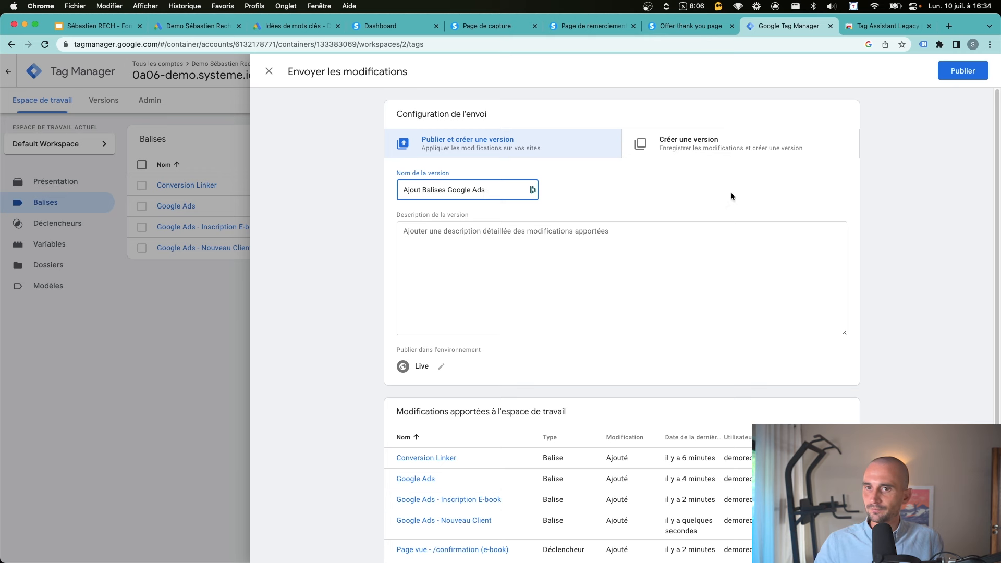
click(670, 234)
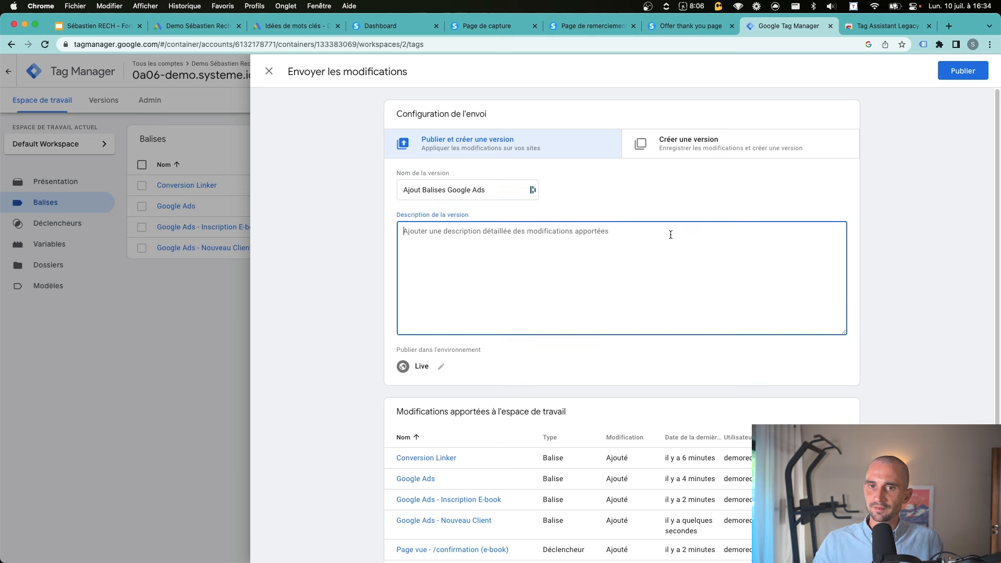
text(inscription)
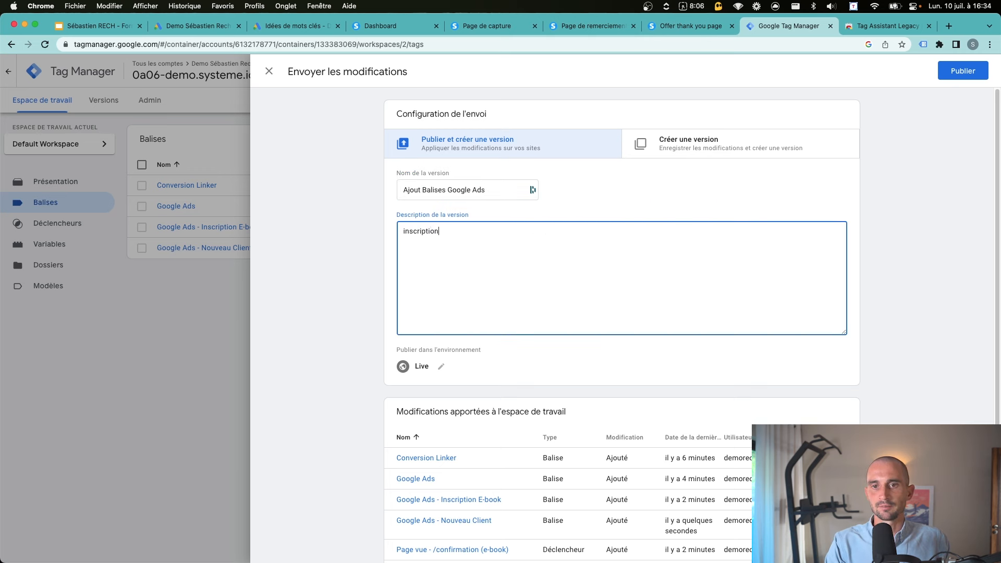
text( e-book)
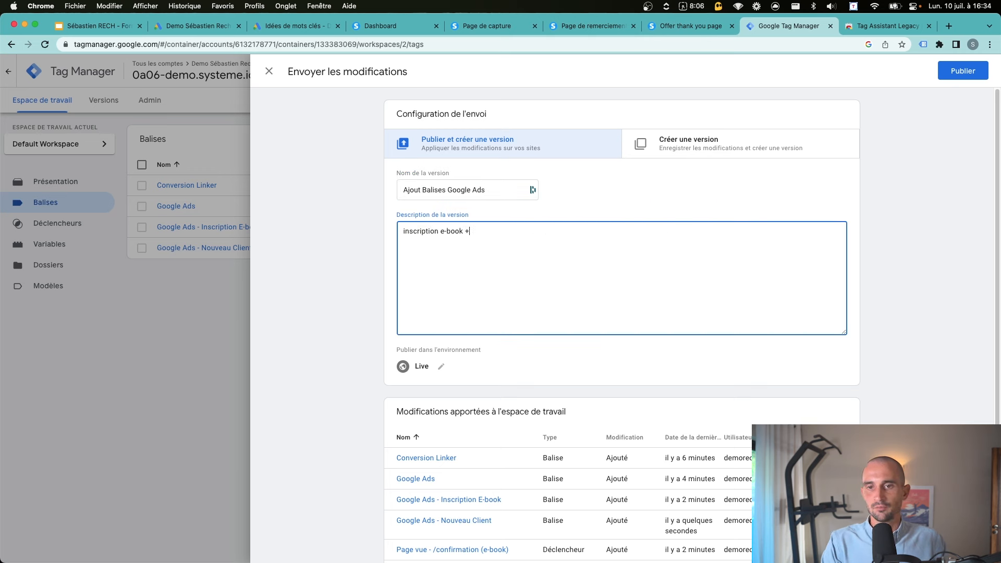
text( + nouveau client +)
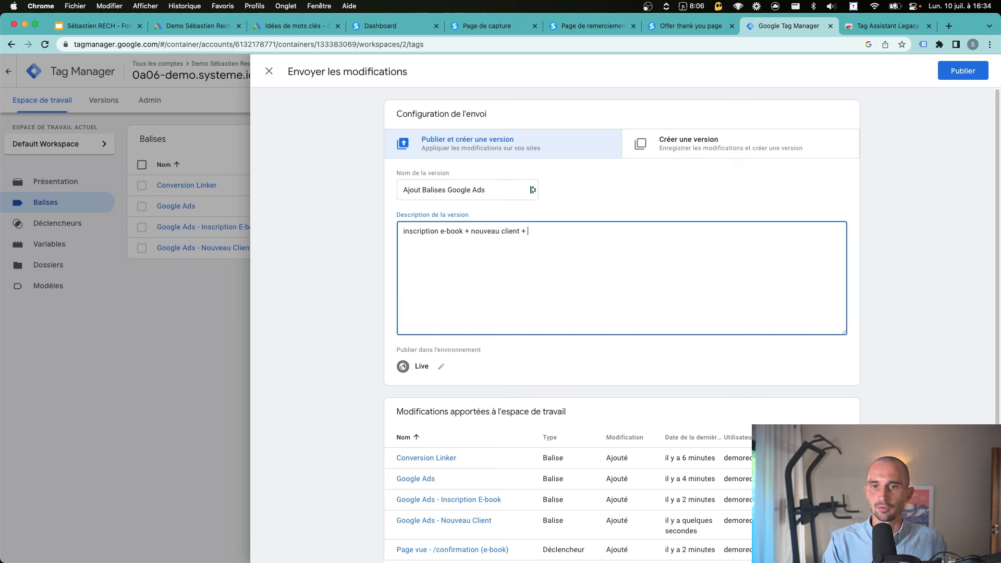
text( balise remarketin)
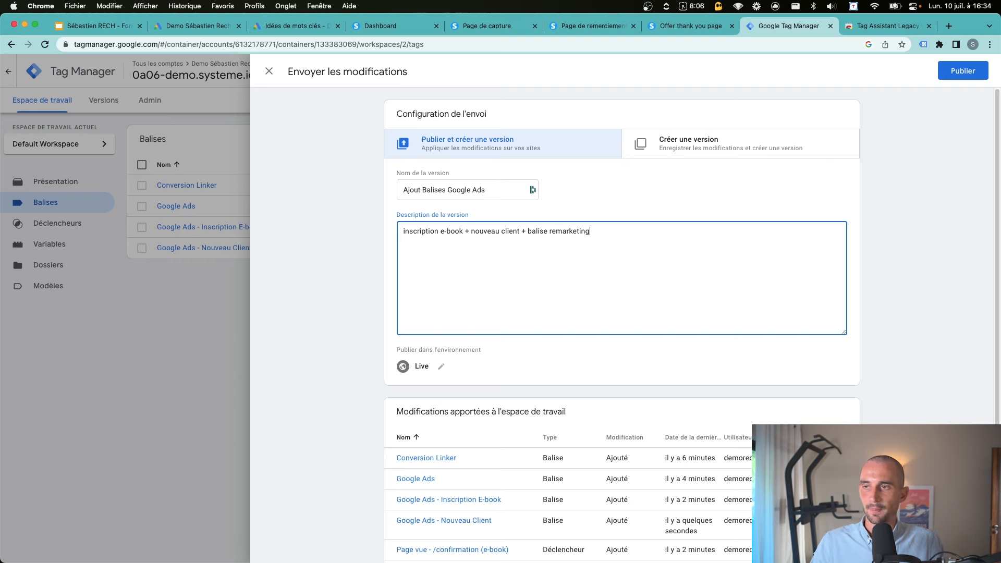
text(g)
click(962, 71)
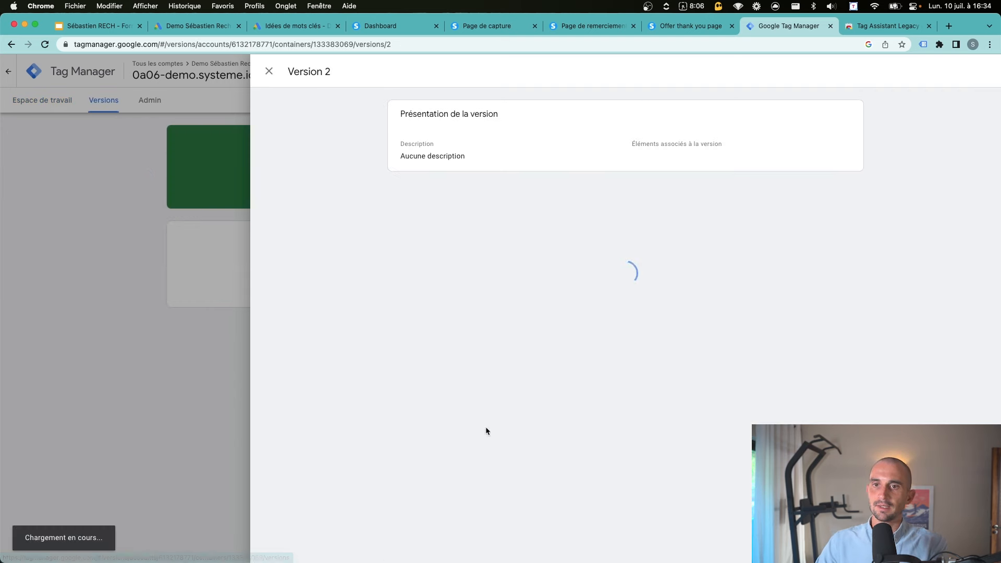
click(179, 210)
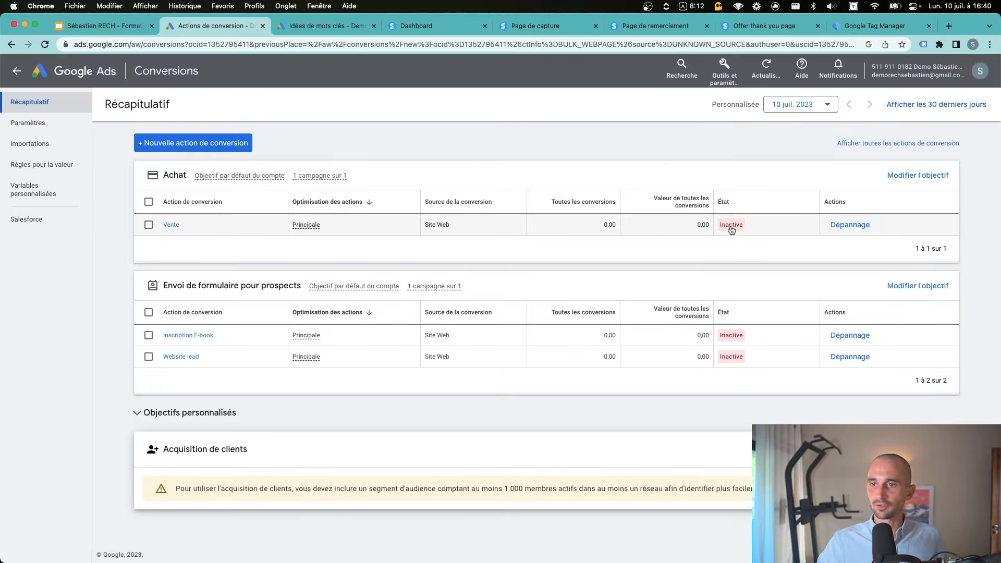
Bring up the troubleshooting info card for the Inactive Vente conversion
mouse_move(731, 230)
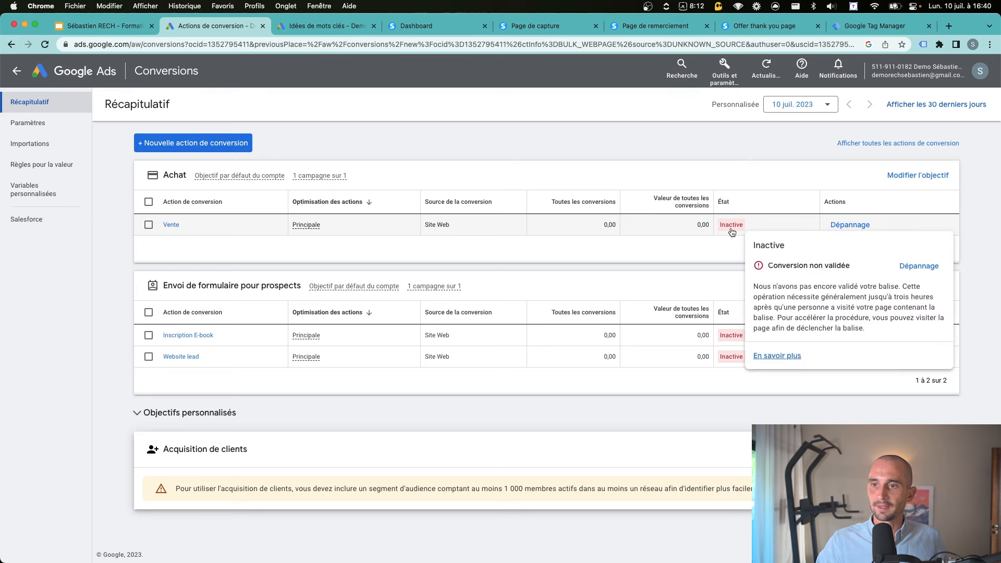
mouse_move(729, 340)
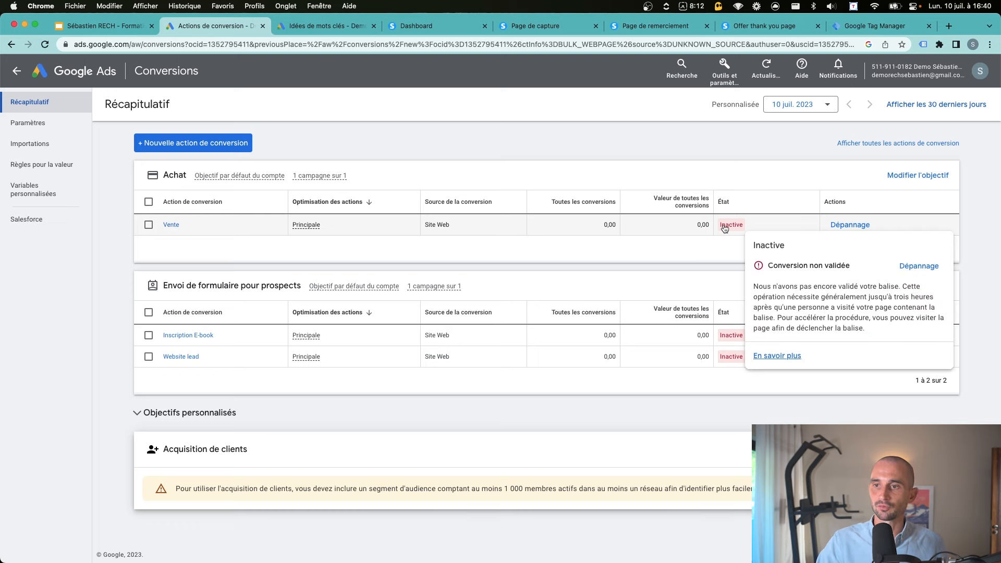
Connect Tag Assistant to the merci-achat thank-you page URL
click(922, 266)
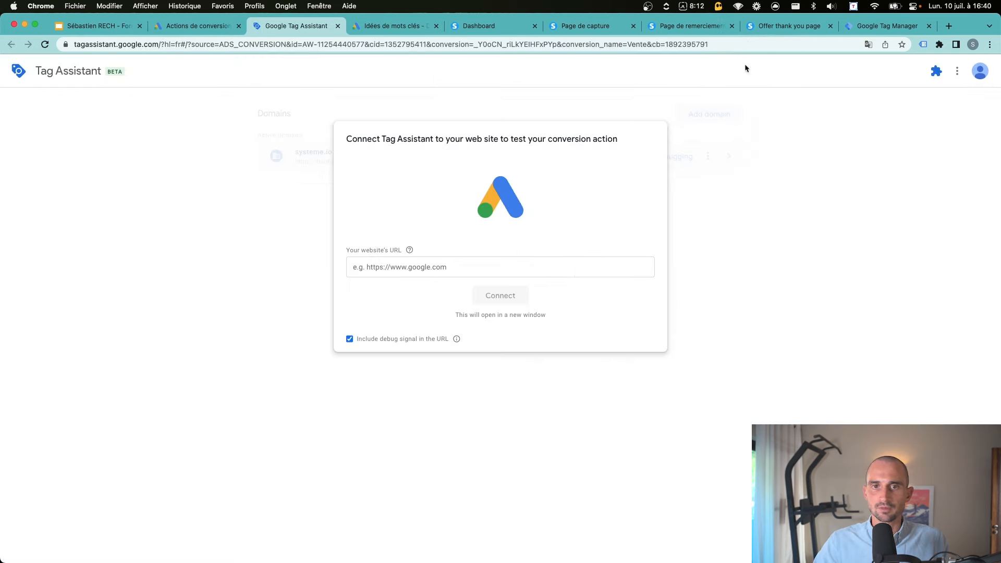
click(786, 28)
click(293, 44)
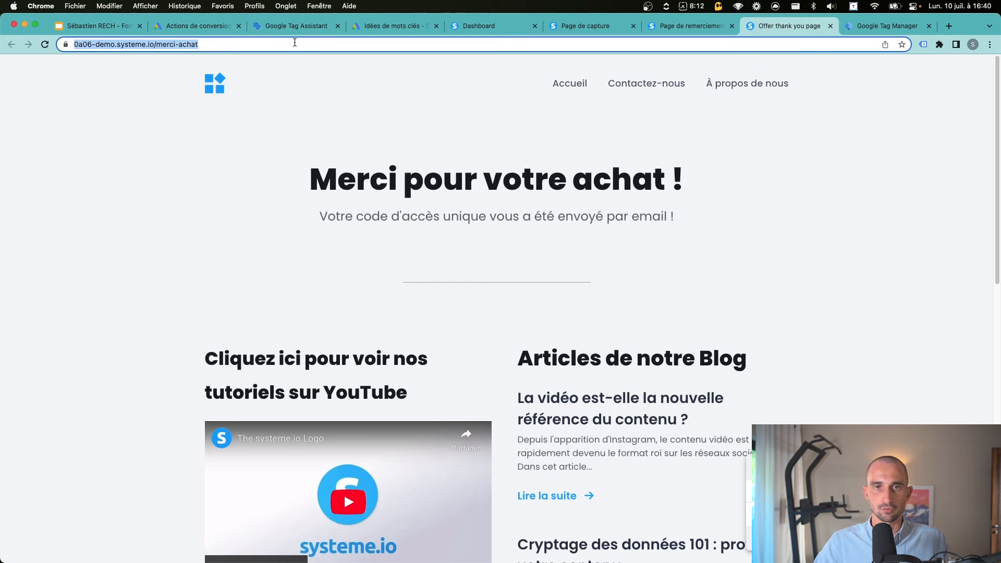
key(super+c)
click(292, 26)
click(496, 266)
key(super+v)
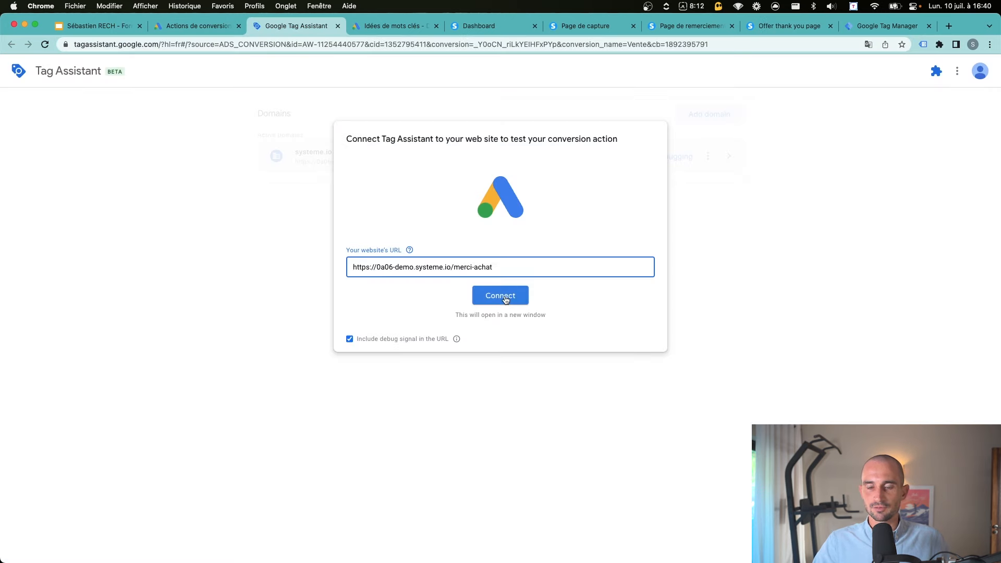
click(505, 299)
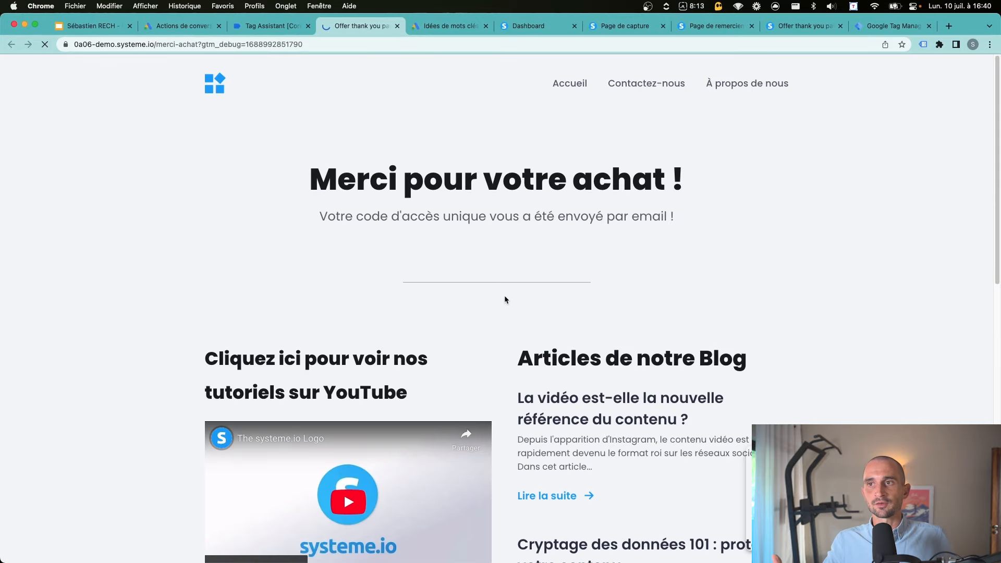
Check Vente's updated status in Google Ads conversions, then start the Slides slideshow
drag(475, 192, 451, 207)
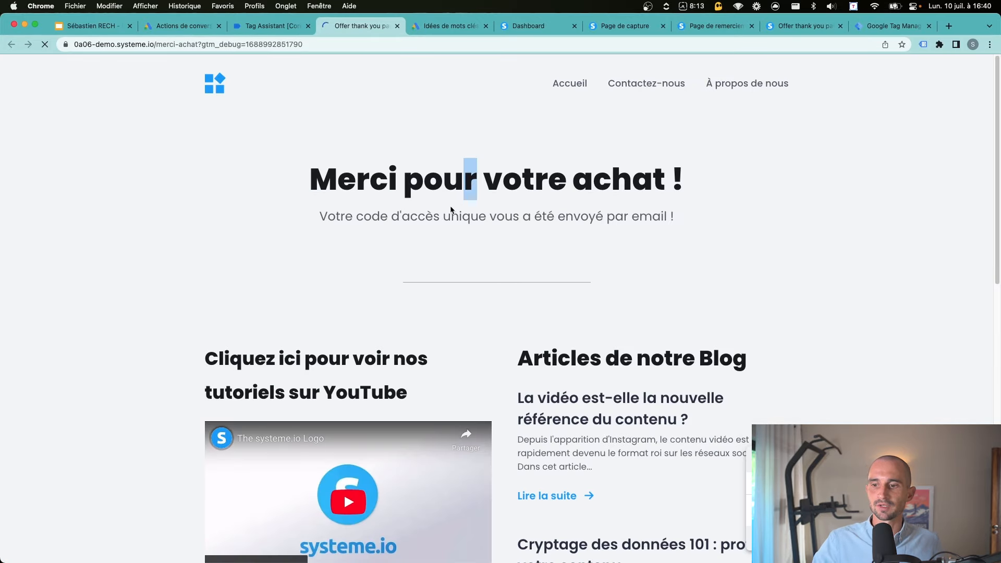
click(260, 25)
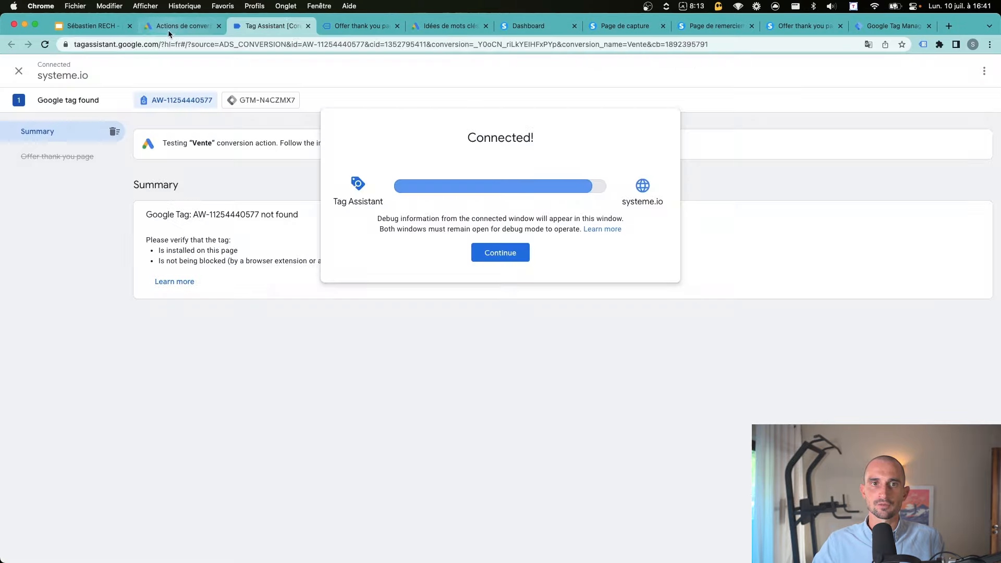
click(183, 25)
mouse_move(742, 233)
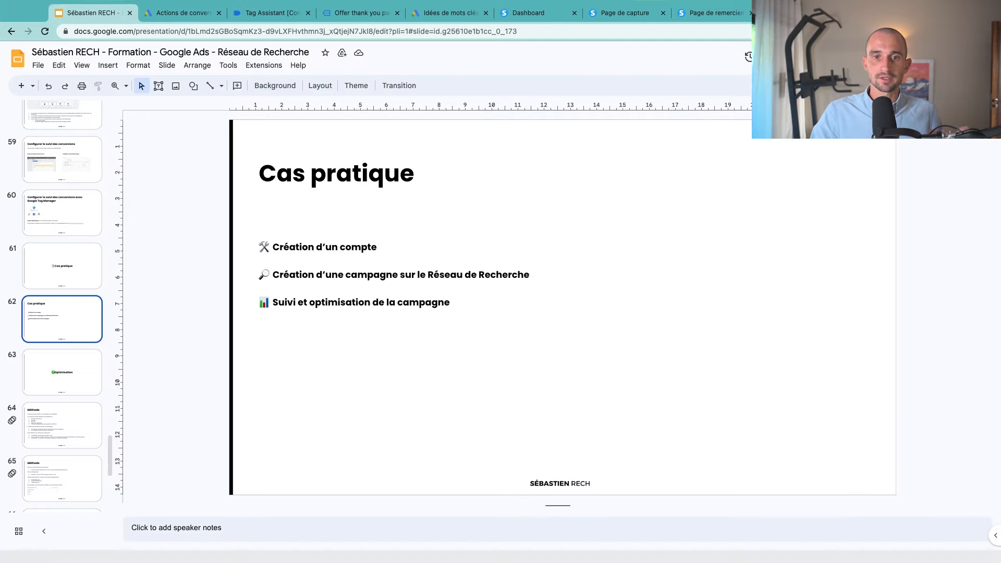
key(super+Return)
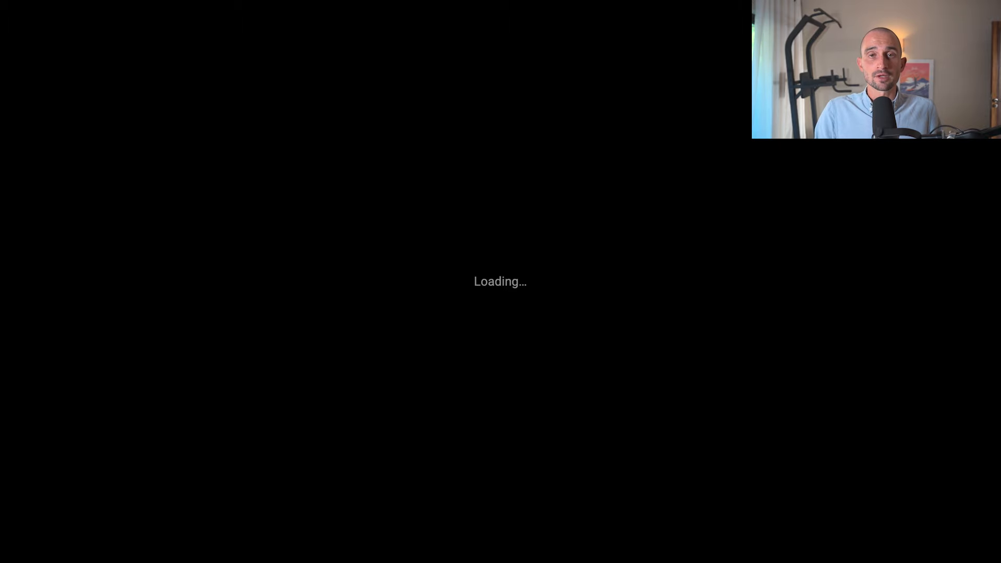